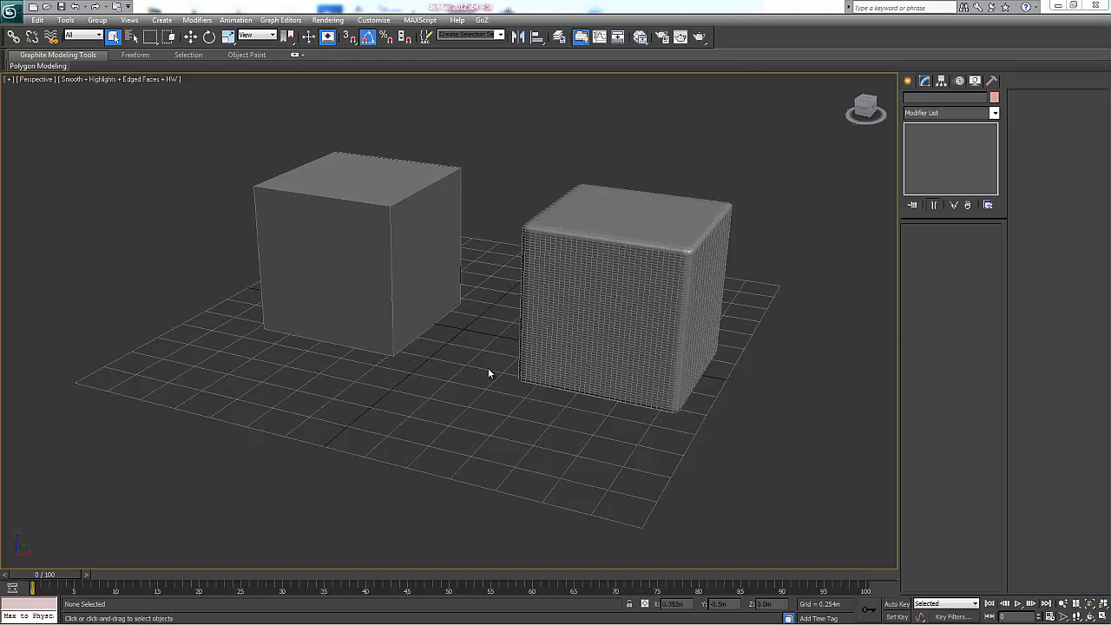
- Open the Render To Texture settings and select the low_poly cube as the object to bake
{"action": "middle_click_drag", "start_coordinate": [630, 380], "coordinate": [560, 396], "text": "alt"}
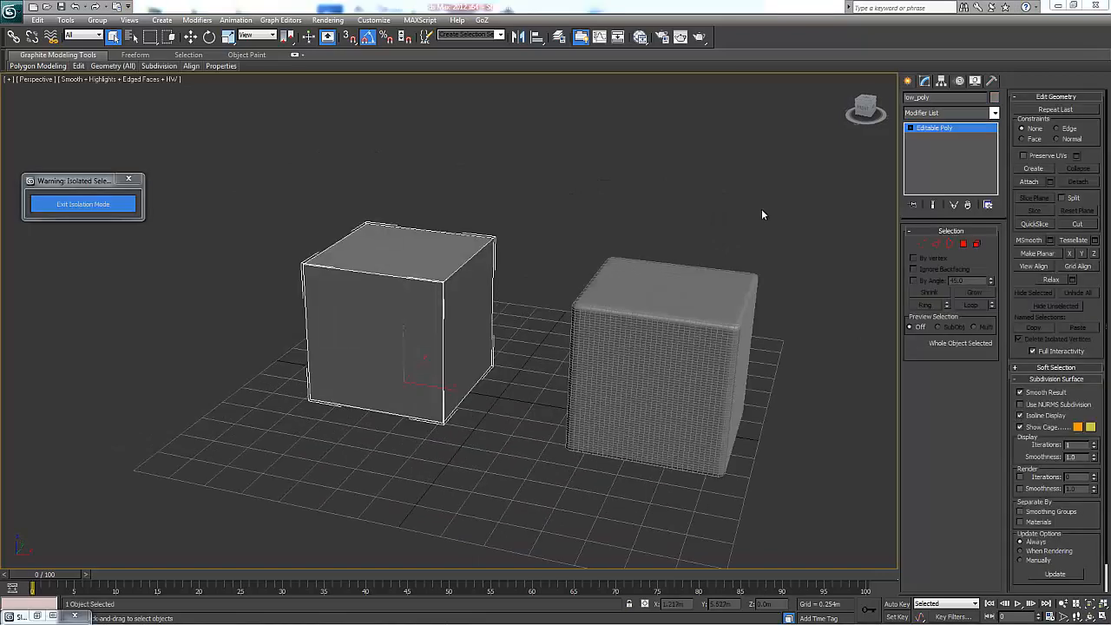
{"action": "left_click", "coordinate": [761, 208]}
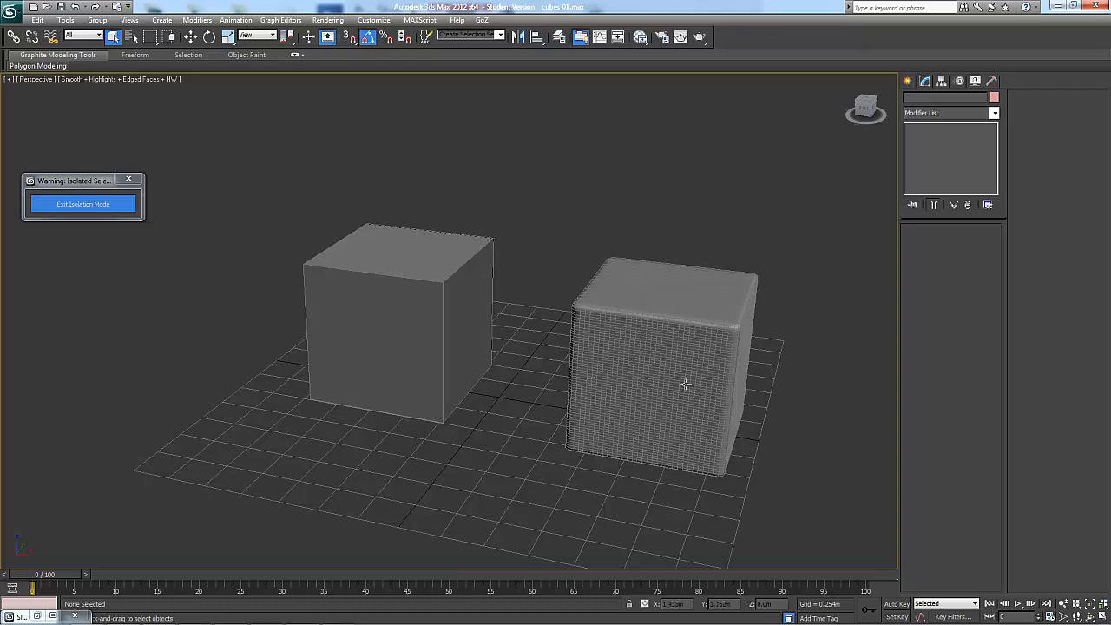
{"action": "key", "text": "0"}
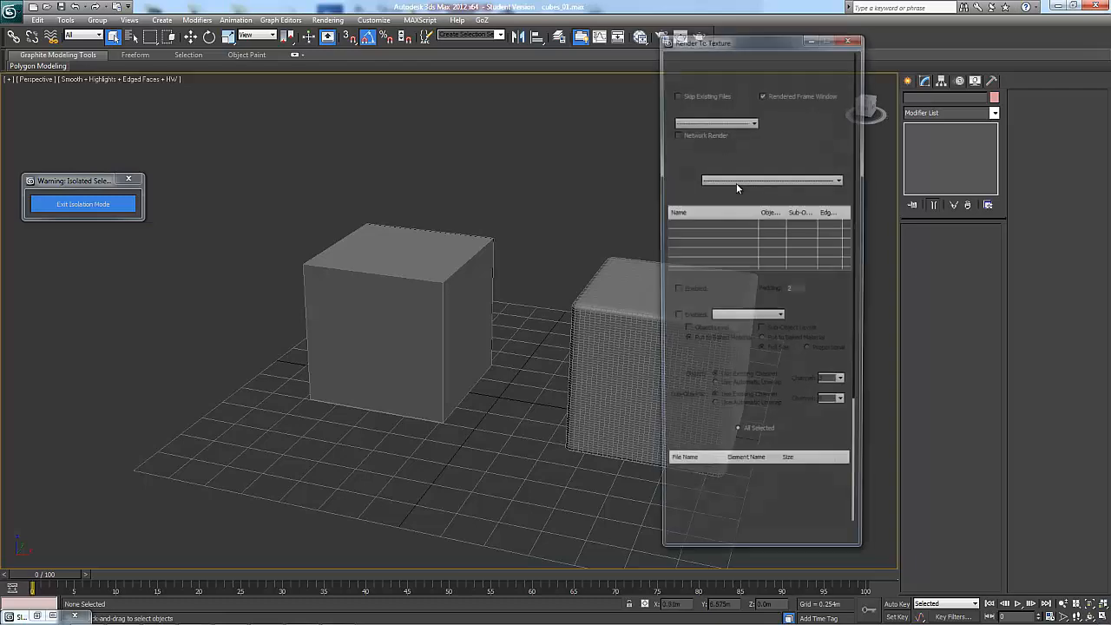
{"action": "left_click_drag", "start_coordinate": [690, 422], "coordinate": [709, 501]}
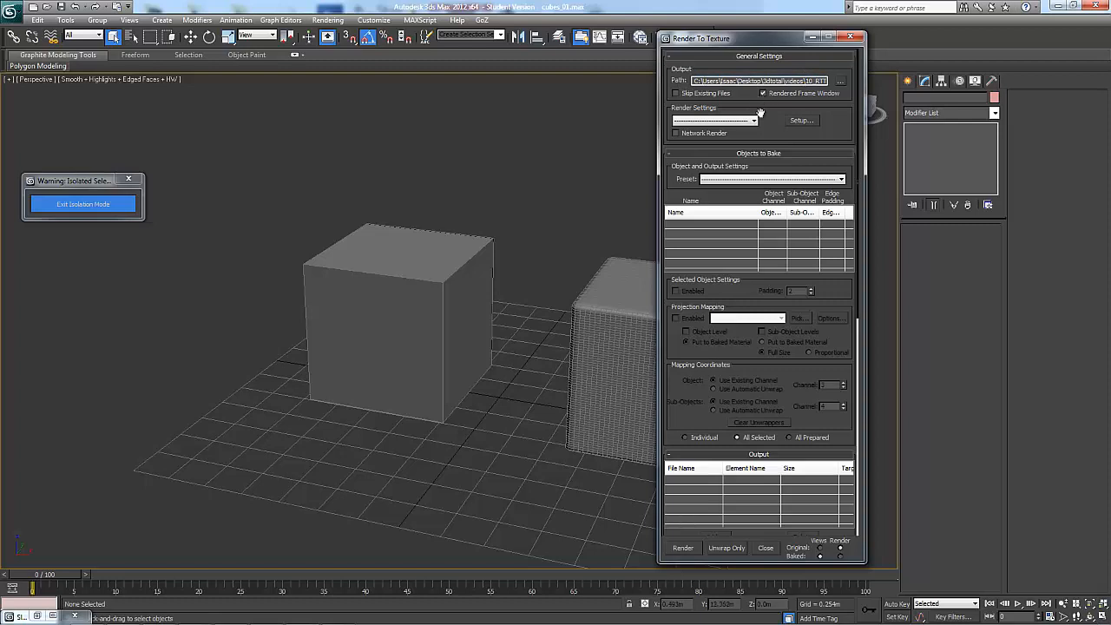
{"action": "scroll", "coordinate": [772, 139], "scroll_direction": "down", "scroll_amount": 2}
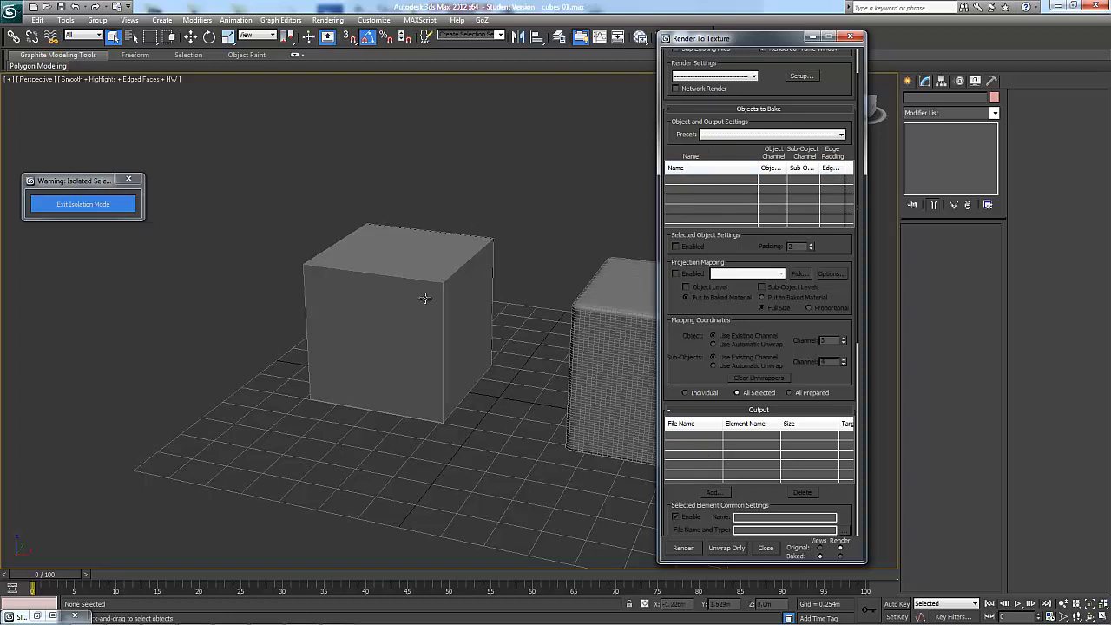
{"action": "left_click_drag", "start_coordinate": [514, 218], "coordinate": [446, 290]}
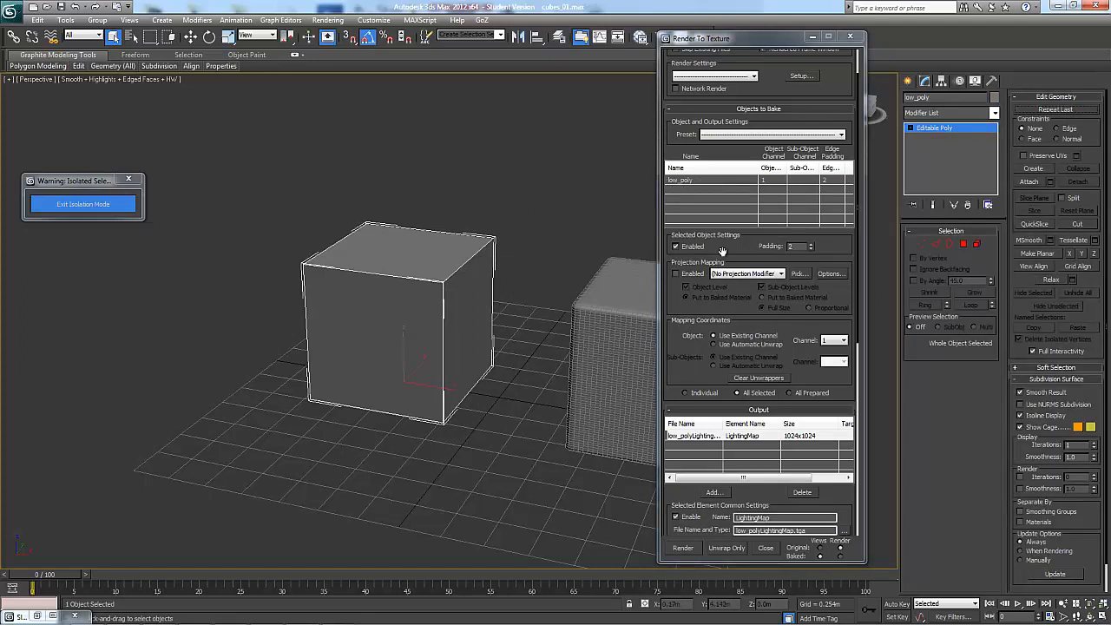
{"action": "left_click_drag", "start_coordinate": [740, 247], "coordinate": [740, 234]}
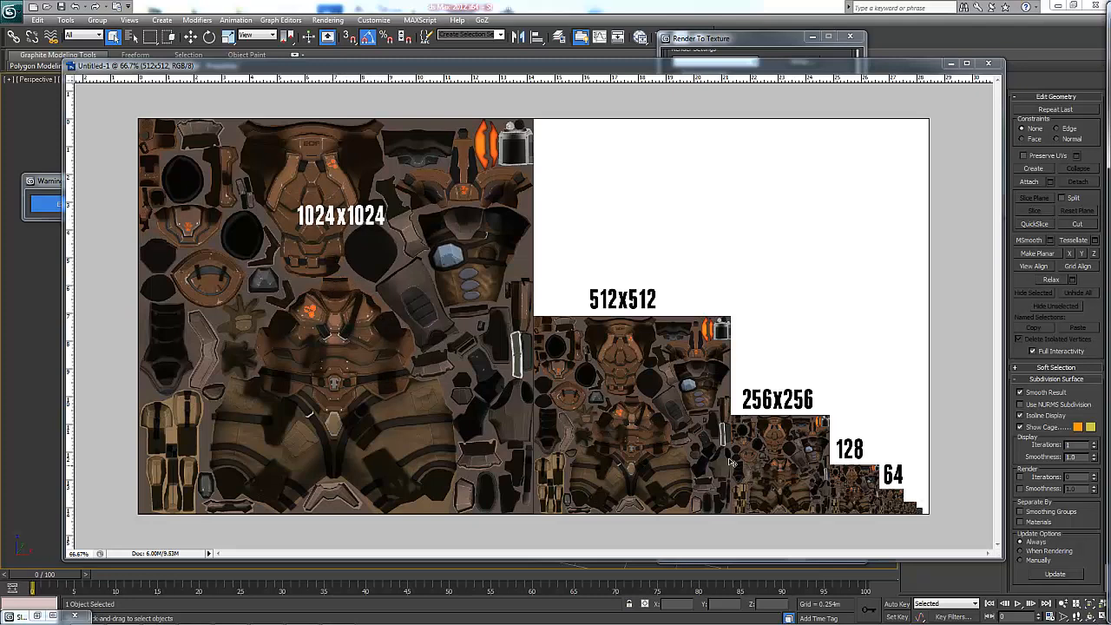
- In Photoshop, examine the pixel detail of the smaller armour texture copies, from 256x256 down to 64 and below, at up to 500% zoom
{"action": "key", "text": "ctrl+plus"}
{"action": "key", "text": "ctrl+plus"}
{"action": "key", "text": "ctrl+plus"}
{"action": "key", "text": "ctrl+plus"}
{"action": "left_click_drag", "start_coordinate": [755, 433], "coordinate": [330, 247]}
{"action": "left_click_drag", "start_coordinate": [859, 477], "coordinate": [373, 278]}
{"action": "left_click_drag", "start_coordinate": [877, 533], "coordinate": [325, 217]}
{"action": "left_click_drag", "start_coordinate": [933, 543], "coordinate": [627, 401]}
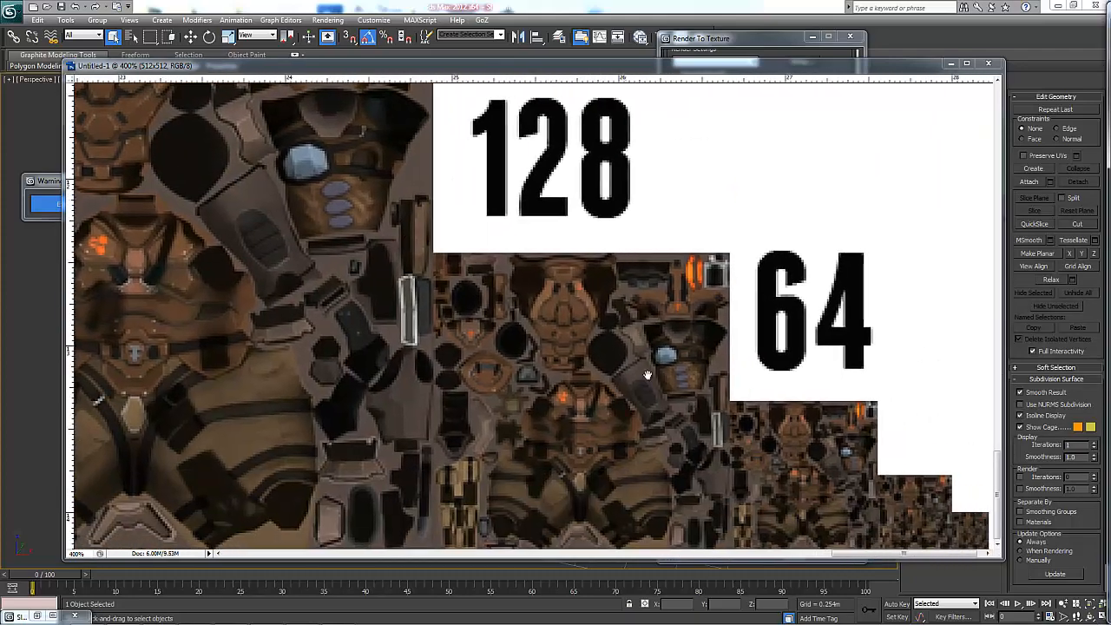
{"action": "key", "text": "ctrl+plus"}
{"action": "left_click_drag", "start_coordinate": [804, 486], "coordinate": [707, 427]}
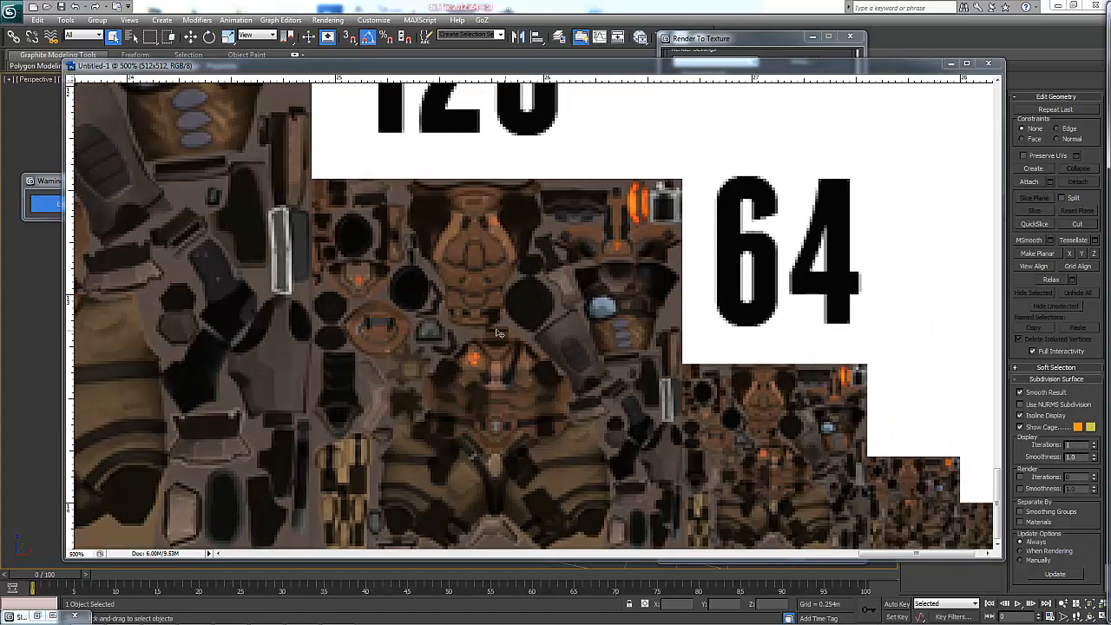
{"action": "left_click_drag", "start_coordinate": [389, 358], "coordinate": [632, 377]}
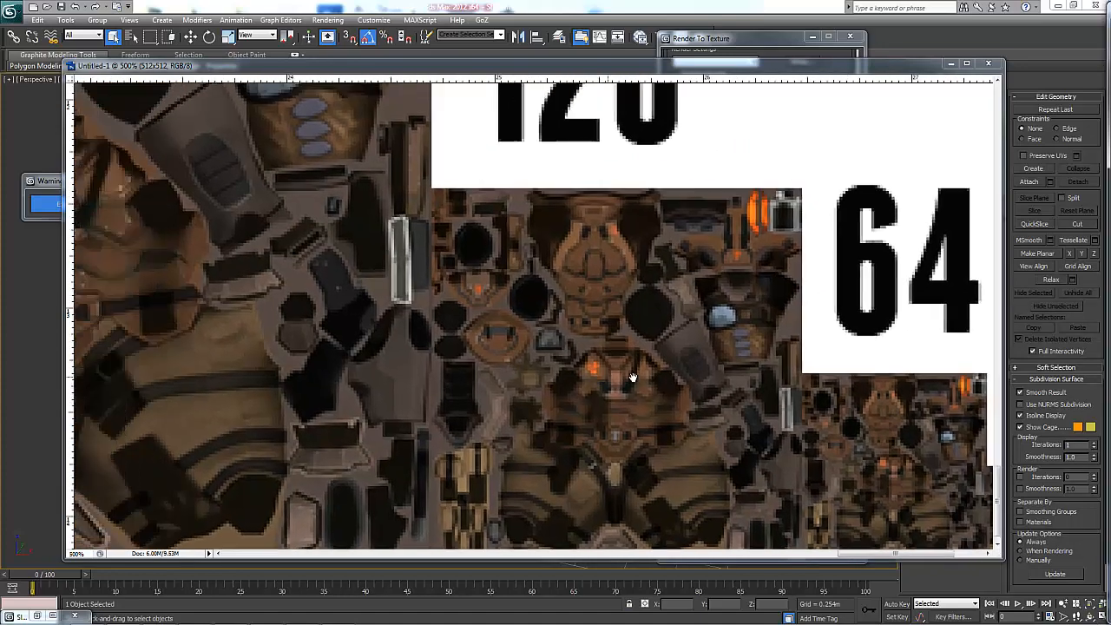
{"action": "left_click_drag", "start_coordinate": [382, 322], "coordinate": [629, 308]}
{"action": "left_click_drag", "start_coordinate": [538, 287], "coordinate": [565, 323]}
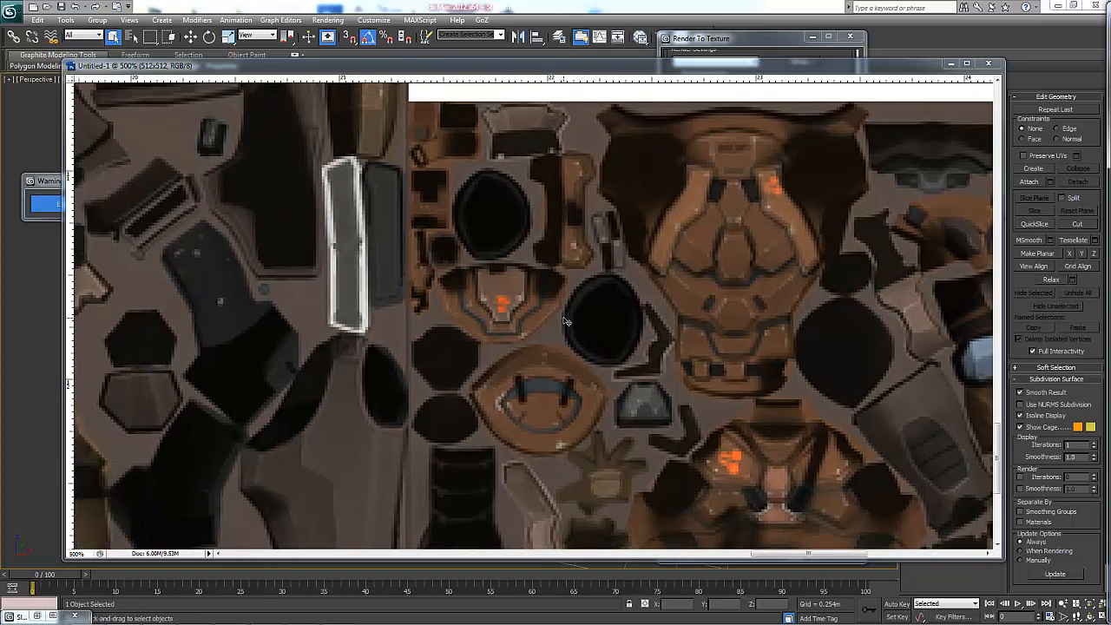
- Compare the detail of the 1024x1024 armour texture with the 512x512 copy at 100% zoom
{"action": "key", "text": "ctrl+minus"}
{"action": "key", "text": "ctrl+minus"}
{"action": "key", "text": "ctrl+minus"}
{"action": "key", "text": "ctrl+minus"}
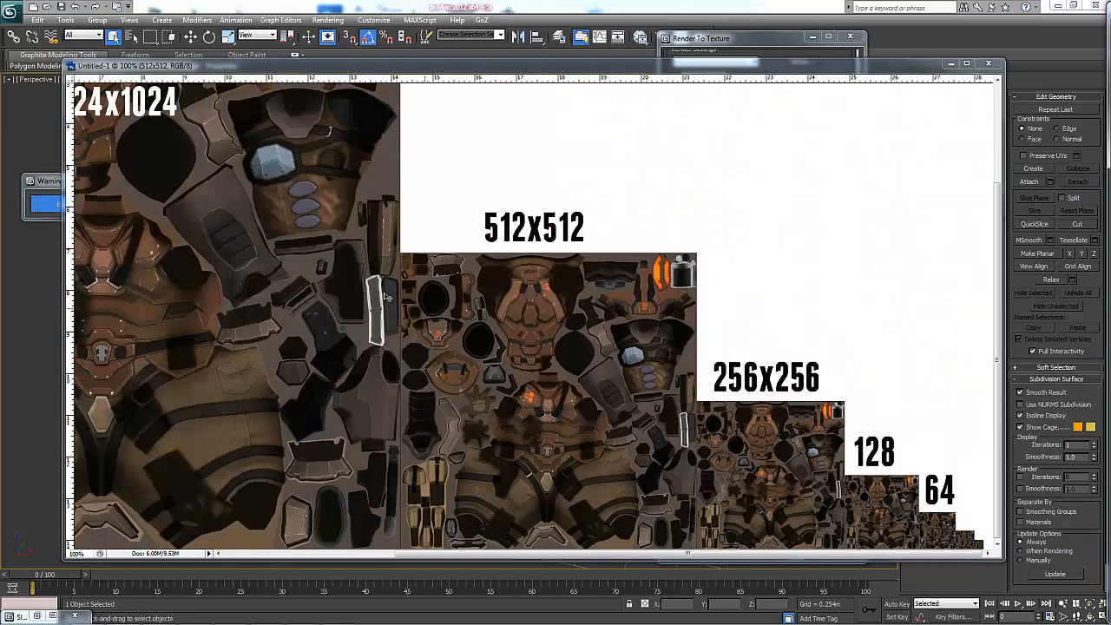
{"action": "left_click_drag", "start_coordinate": [367, 218], "coordinate": [631, 252]}
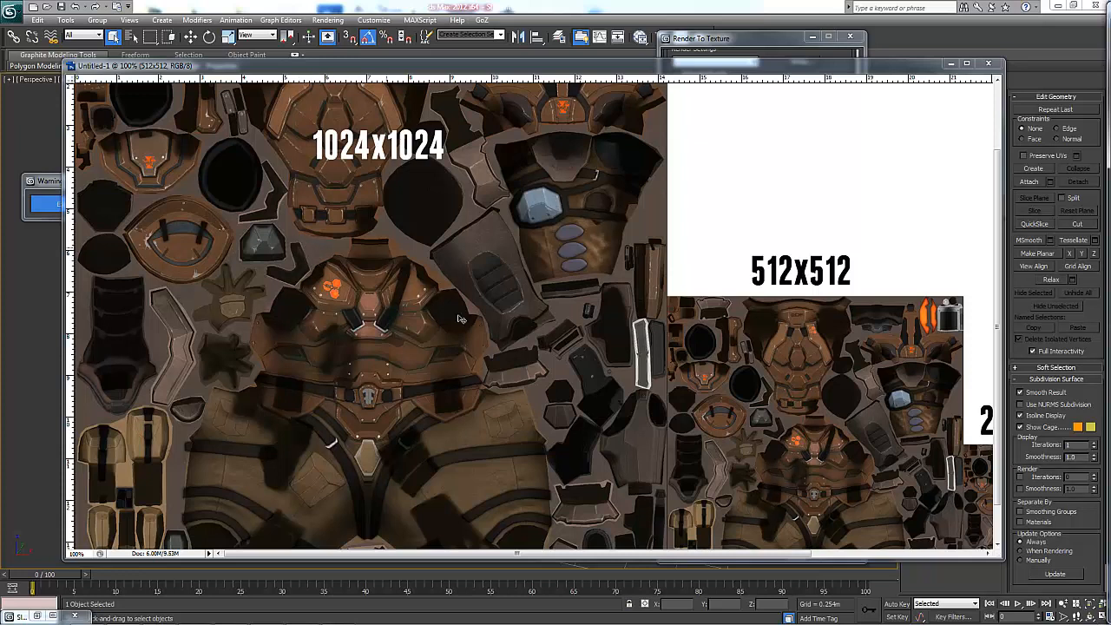
{"action": "middle_click_drag", "start_coordinate": [306, 414], "coordinate": [347, 304]}
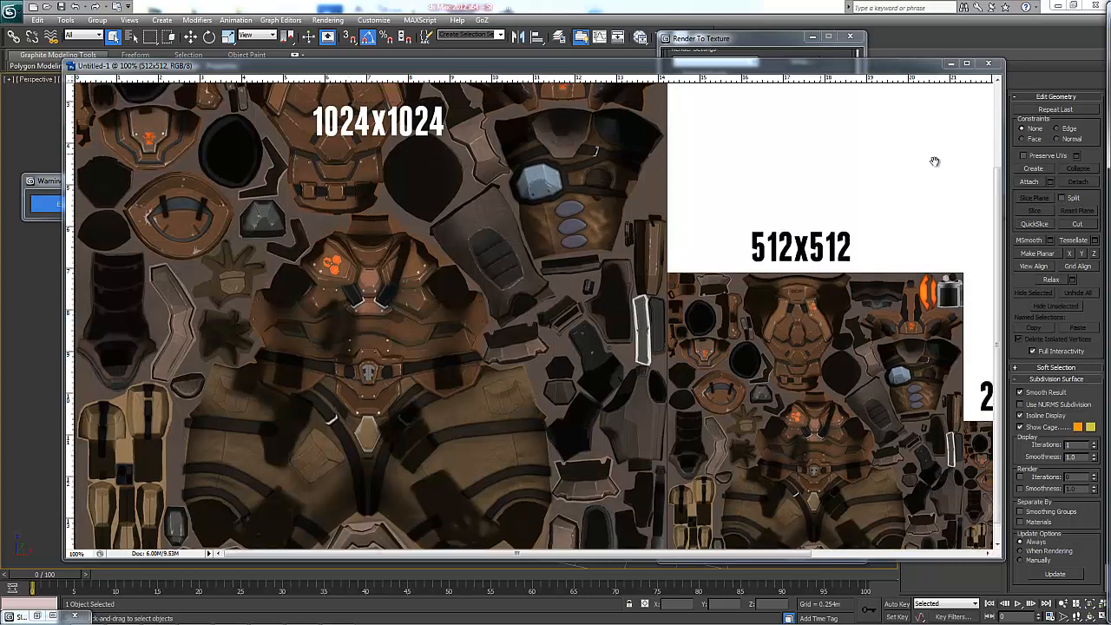
{"action": "key", "text": "ctrl+minus"}
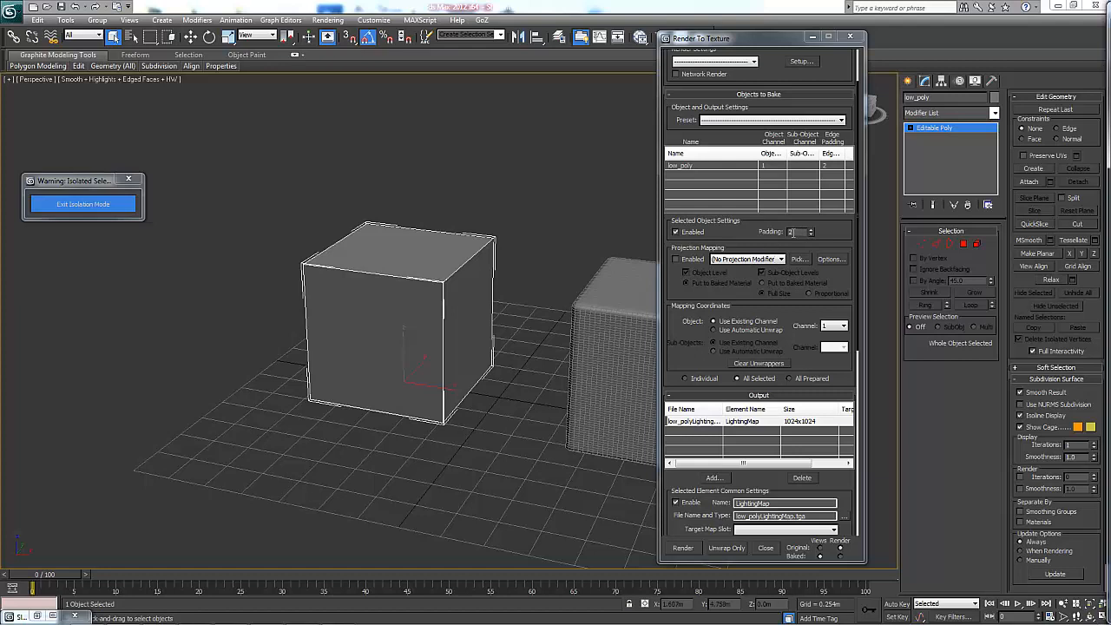
- Switch back to 3ds Max, review the bake padding and projection settings, and move the Render To Texture window clear of both cubes
{"action": "double_click", "coordinate": [797, 232]}
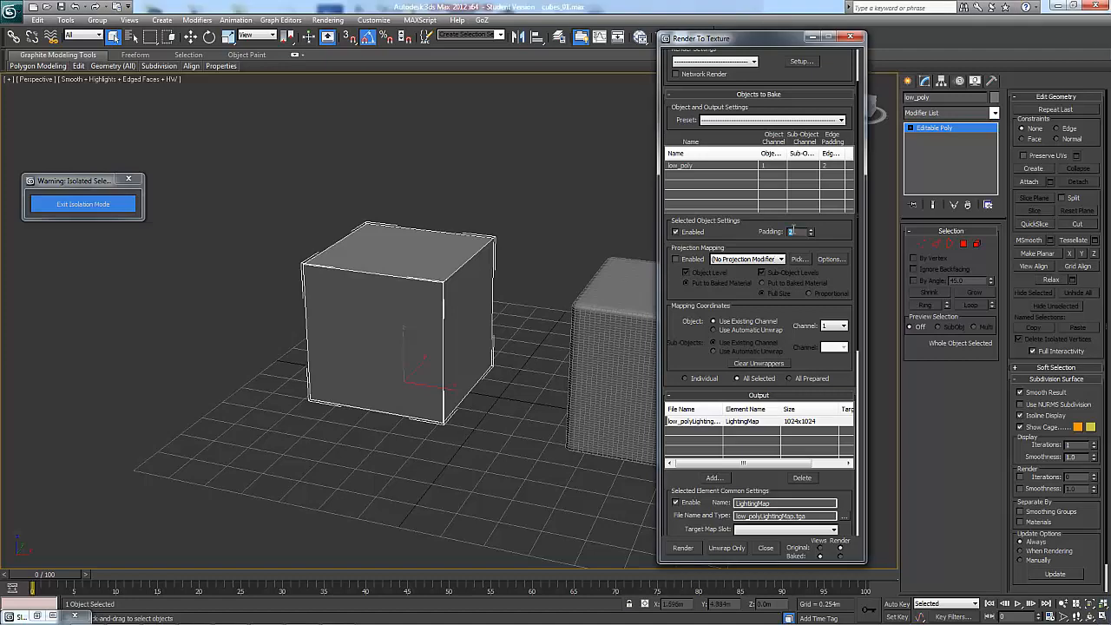
{"action": "left_click_drag", "start_coordinate": [748, 233], "coordinate": [745, 206]}
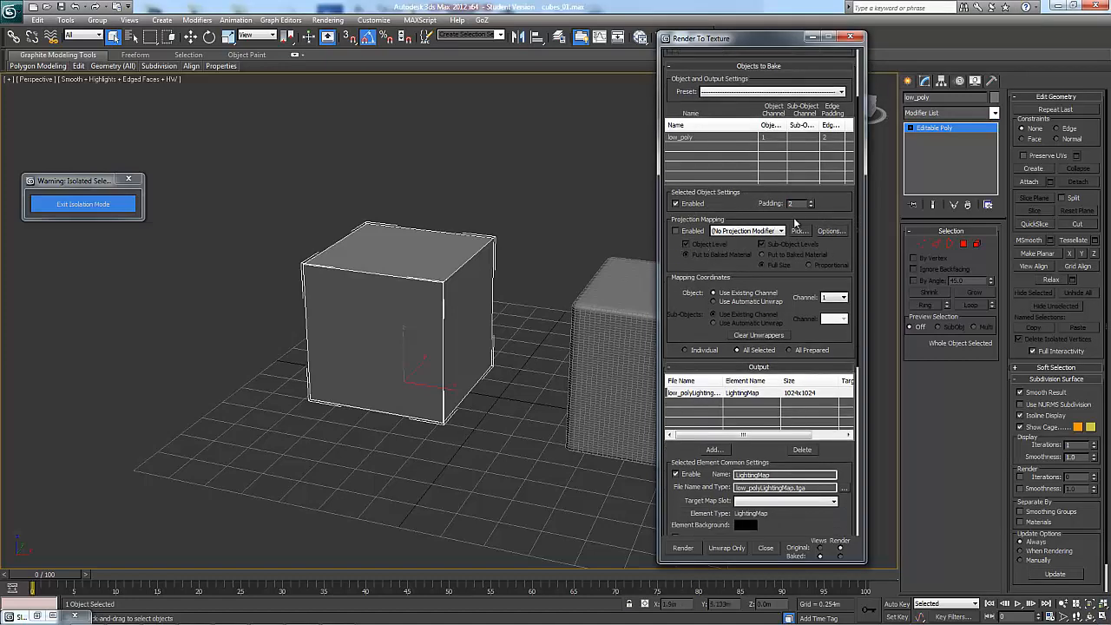
{"action": "left_click_drag", "start_coordinate": [709, 43], "coordinate": [876, 48]}
{"action": "middle_click_drag", "start_coordinate": [590, 318], "coordinate": [529, 317]}
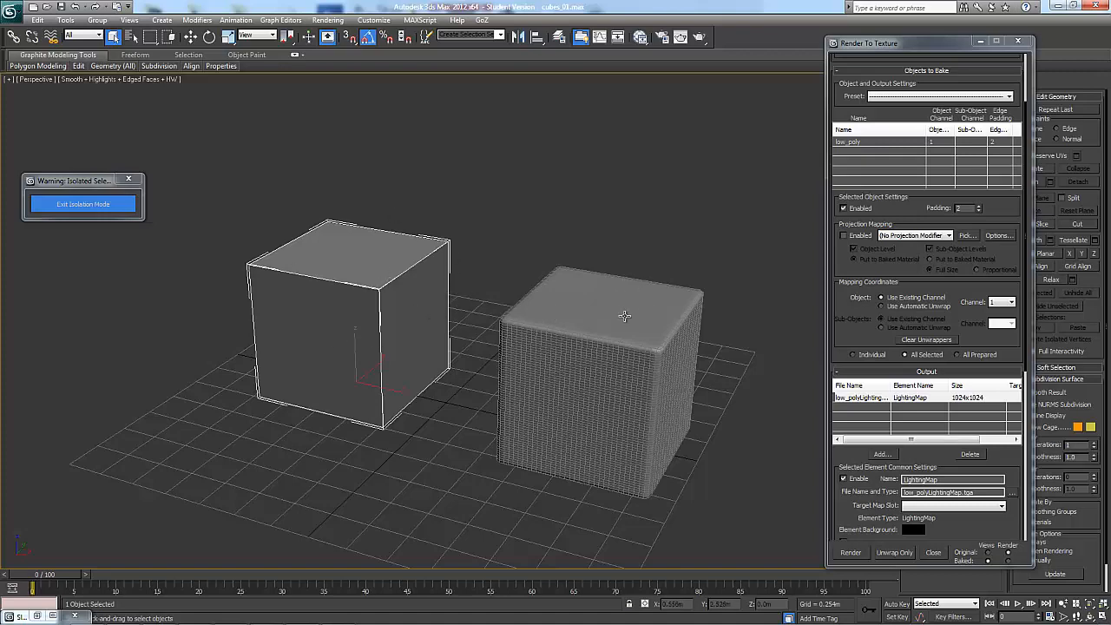
{"action": "middle_click_drag", "start_coordinate": [746, 220], "coordinate": [707, 206]}
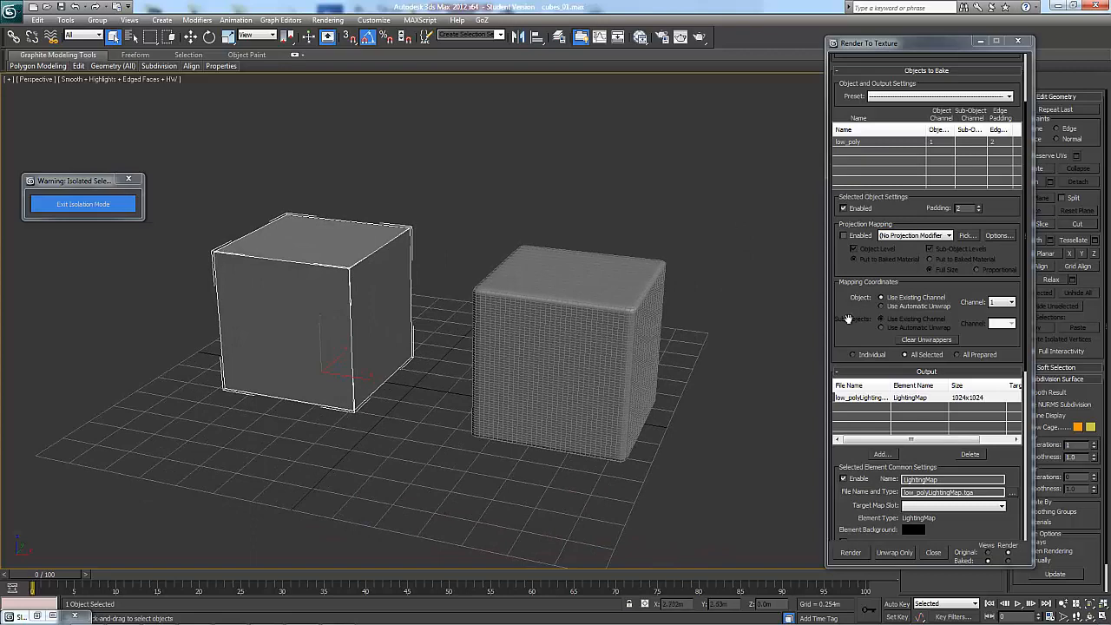
{"action": "left_click_drag", "start_coordinate": [856, 329], "coordinate": [862, 285]}
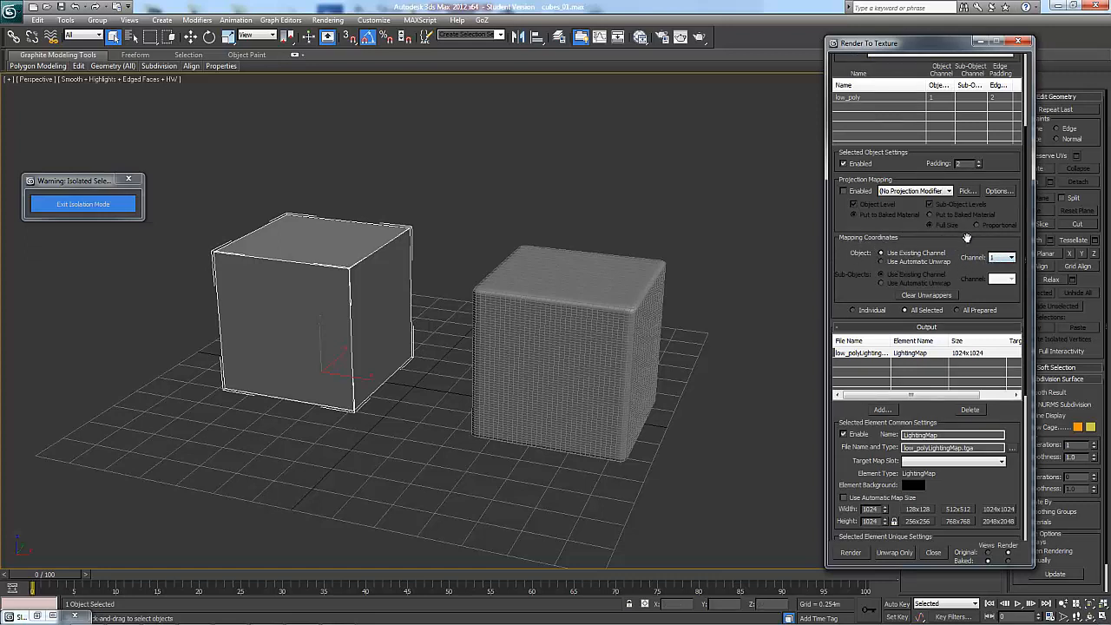
- Set the object's existing mapping coordinates channel to 1 for the bake
{"action": "left_click", "coordinate": [1011, 257]}
{"action": "left_click", "coordinate": [970, 260]}
{"action": "middle_click_drag", "start_coordinate": [457, 334], "coordinate": [487, 296]}
{"action": "left_click_drag", "start_coordinate": [871, 278], "coordinate": [875, 219]}
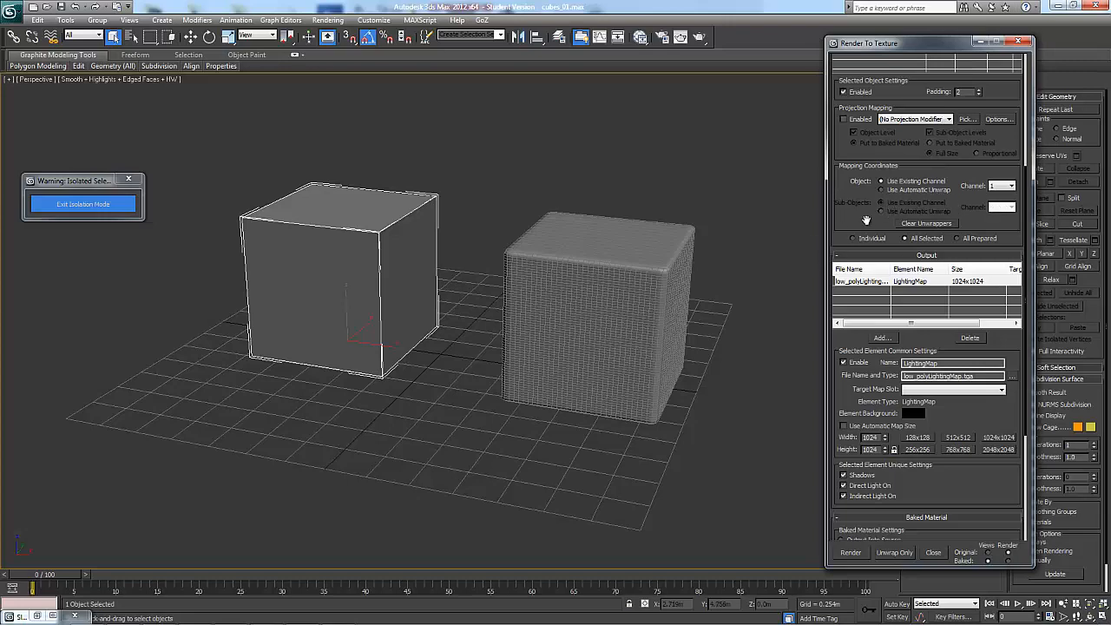
{"action": "mouse_move", "coordinate": [864, 217]}
{"action": "left_mouse_down"}
{"action": "mouse_move", "coordinate": [866, 180]}
{"action": "mouse_move", "coordinate": [867, 200]}
{"action": "left_mouse_up"}
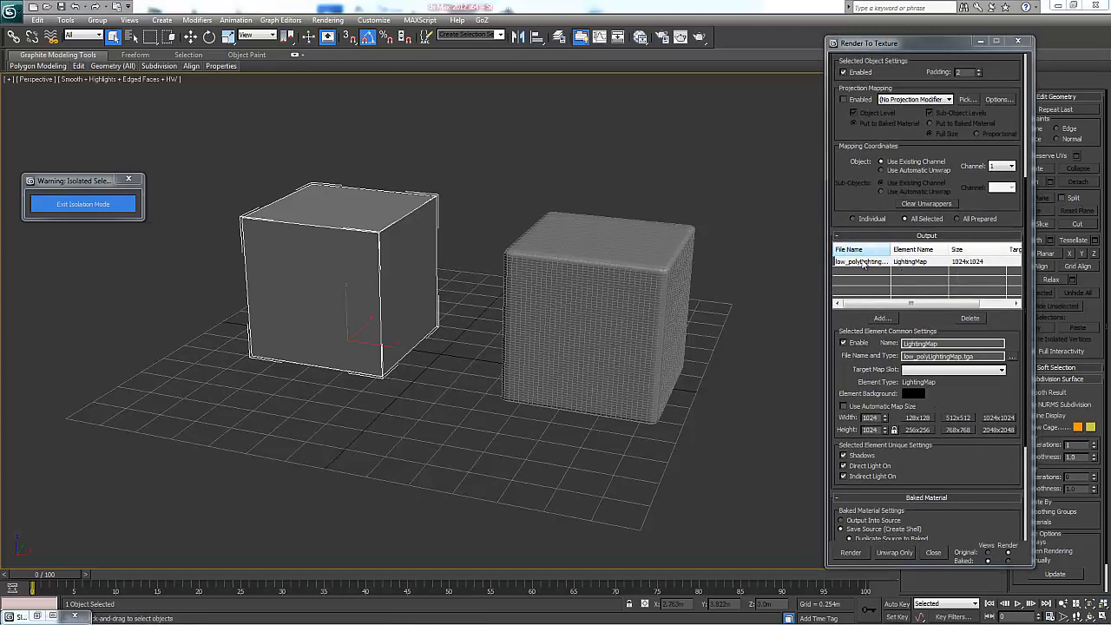
- Check which texture elements are available for the bake output without adding any
{"action": "left_click", "coordinate": [920, 266]}
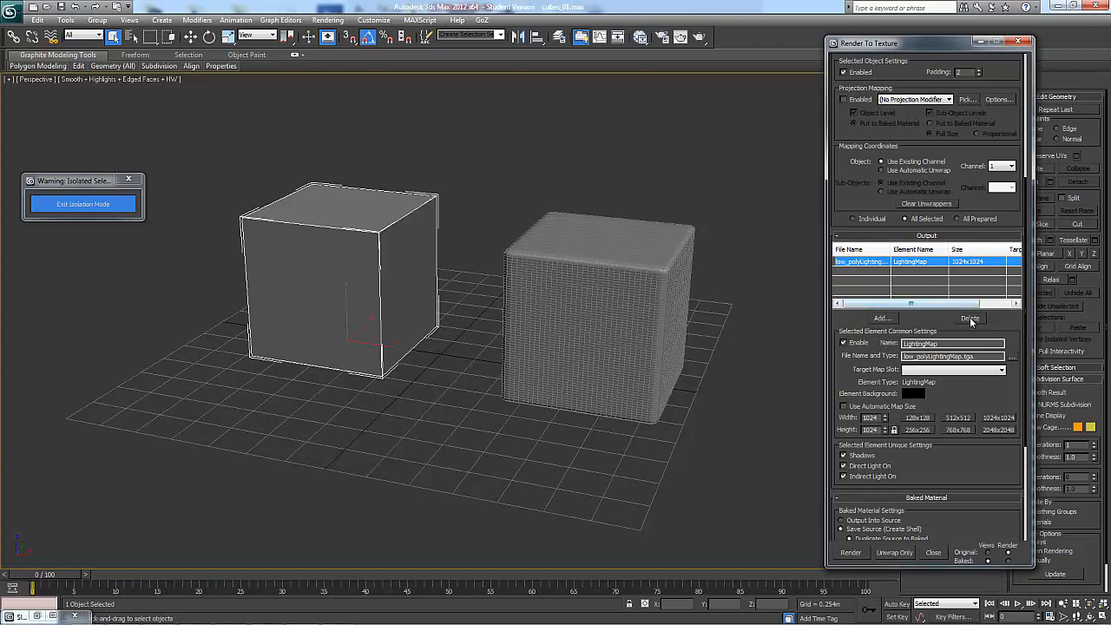
{"action": "left_click", "coordinate": [882, 318]}
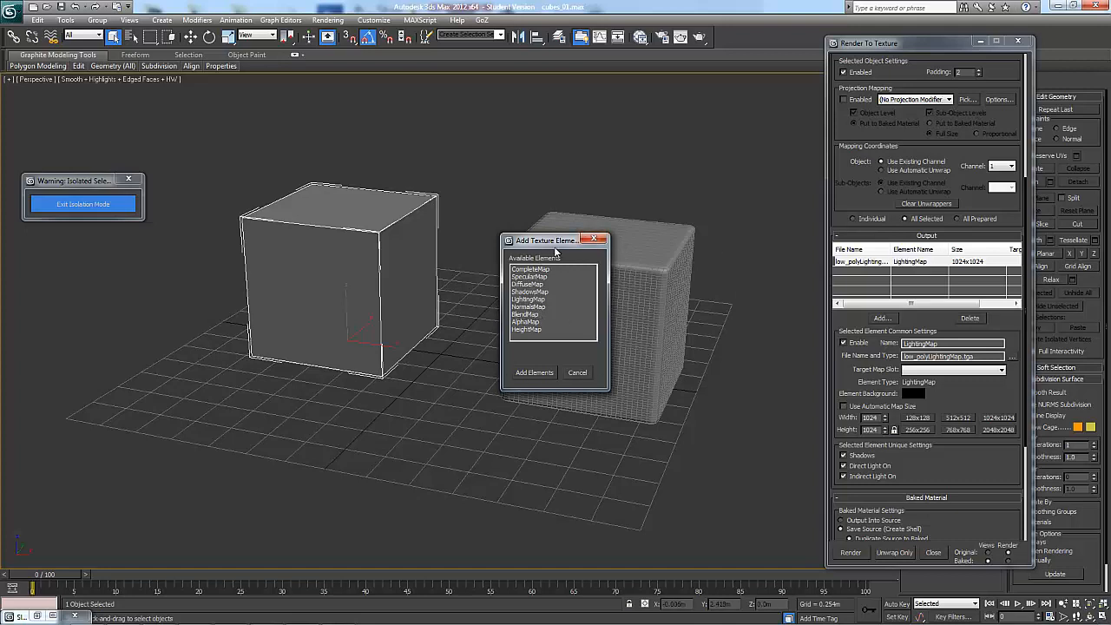
{"action": "left_click", "coordinate": [594, 239]}
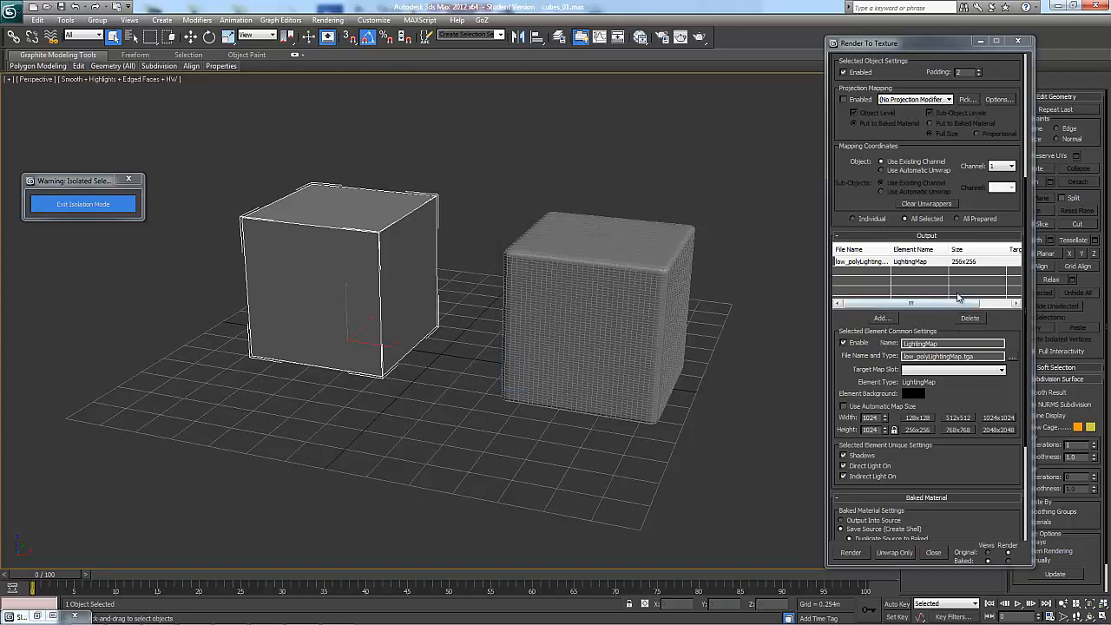
- Set the LightingMap output size to 2048x2048 and review the baked material and automatic mapping settings
{"action": "left_click_drag", "start_coordinate": [1005, 321], "coordinate": [995, 280]}
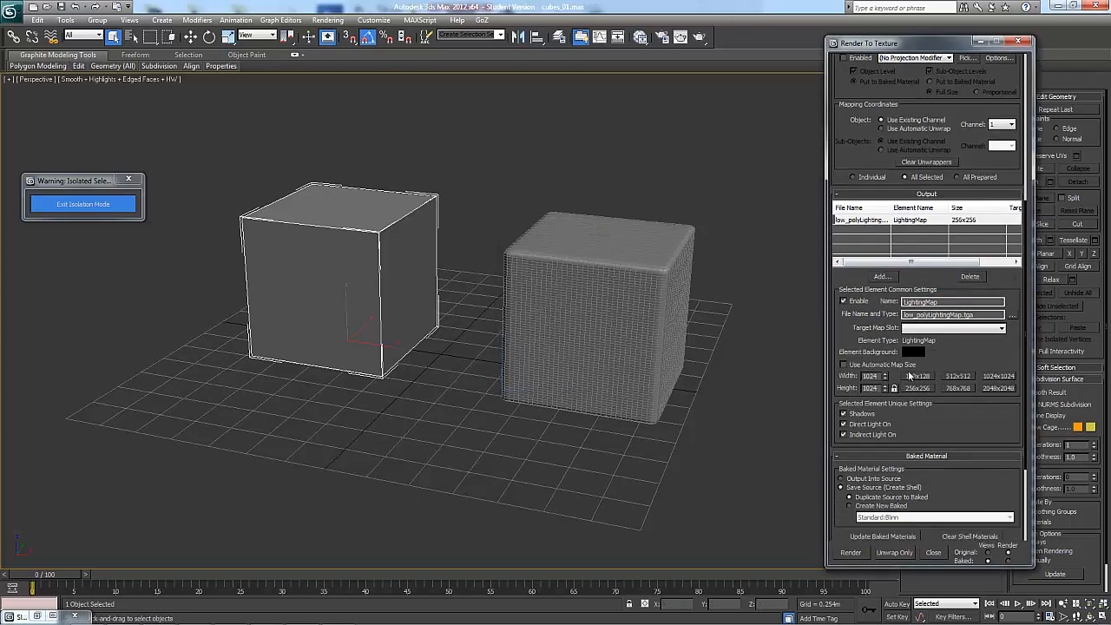
{"action": "left_click", "coordinate": [998, 387]}
{"action": "scroll", "coordinate": [942, 408], "scroll_direction": "down", "scroll_amount": 3}
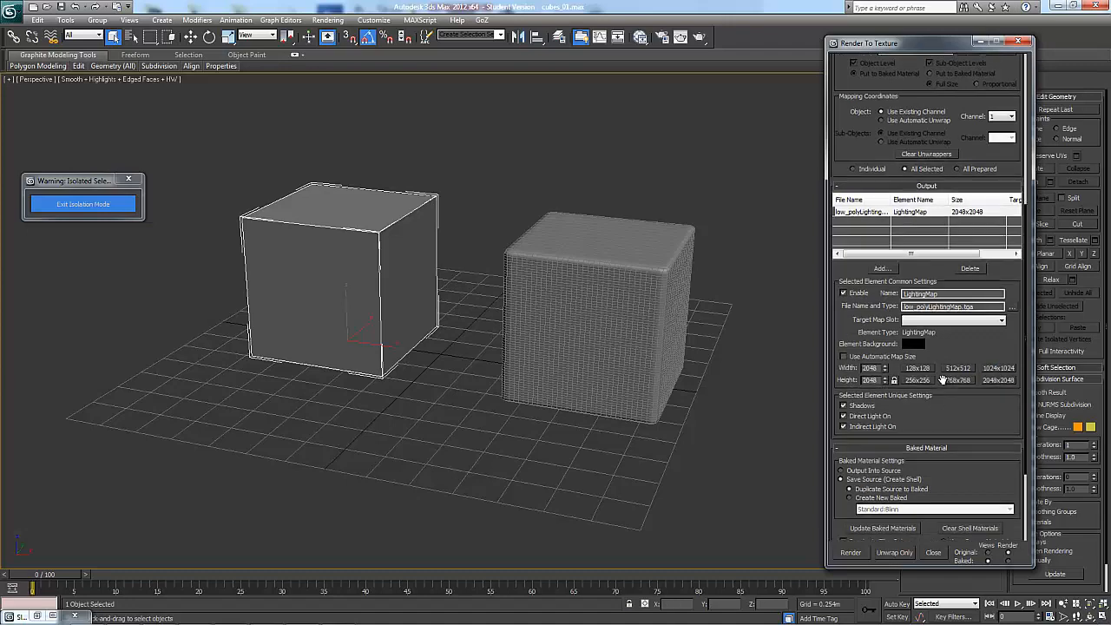
{"action": "scroll", "coordinate": [989, 336], "scroll_direction": "down", "scroll_amount": 1}
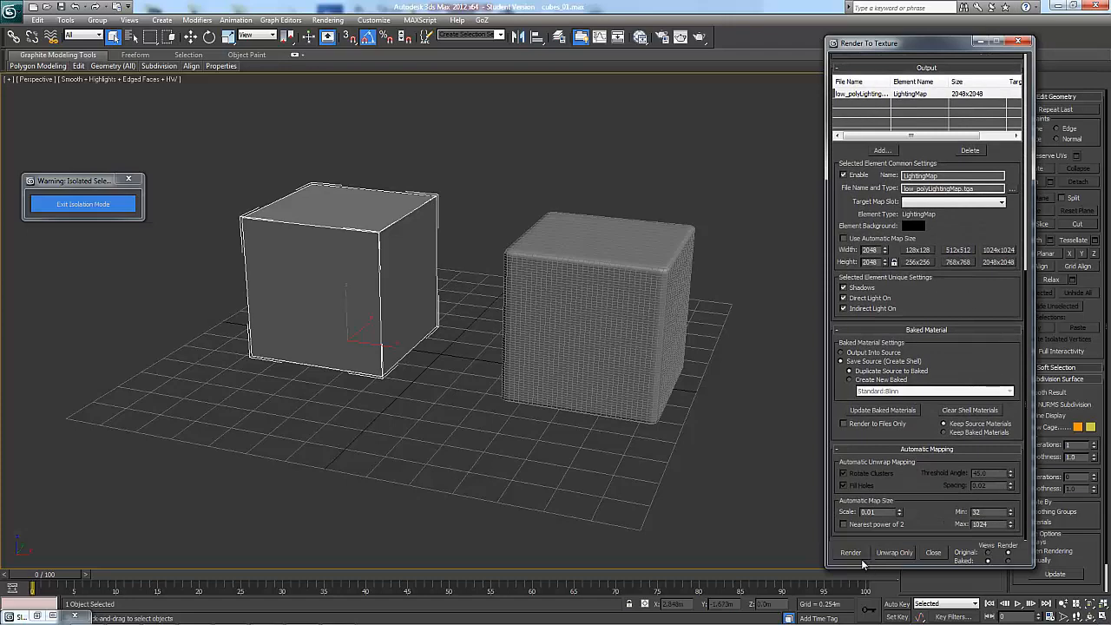
{"action": "middle_click_drag", "start_coordinate": [527, 368], "coordinate": [576, 408]}
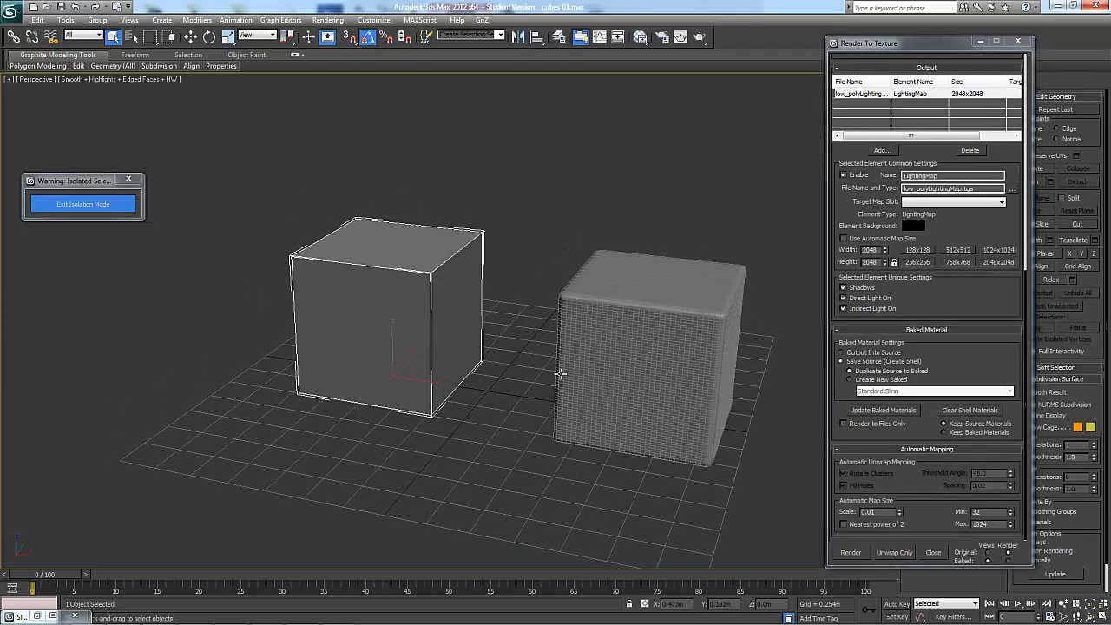
{"action": "scroll", "coordinate": [988, 217], "scroll_direction": "up", "scroll_amount": 3}
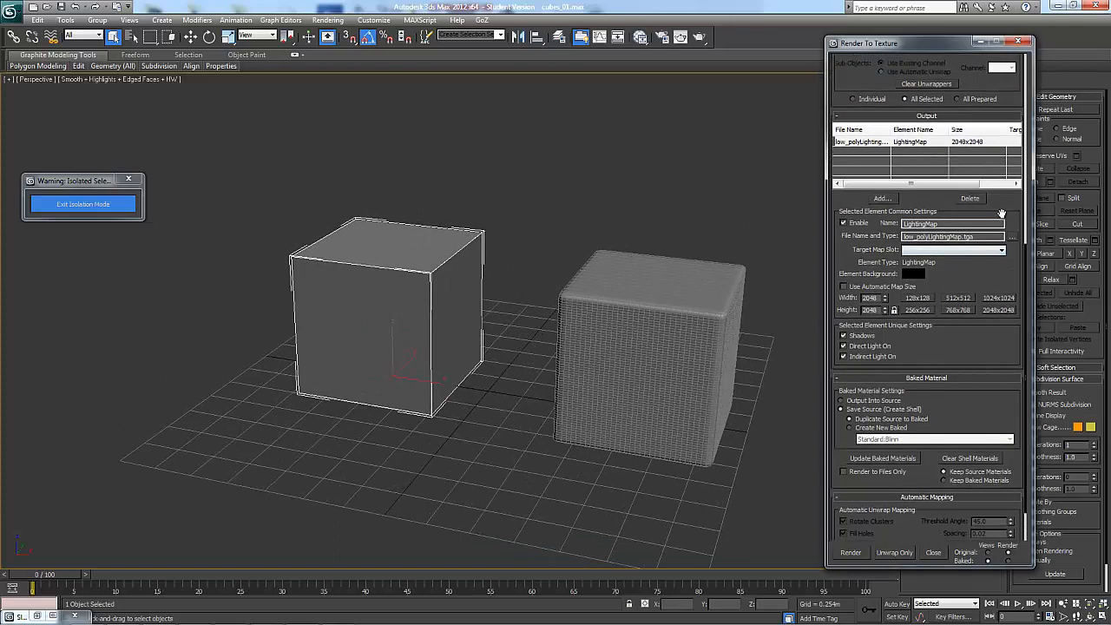
- Close the Render To Texture window and add an Unwrap UVW modifier to the low_poly cube
{"action": "middle_click_drag", "start_coordinate": [577, 229], "coordinate": [565, 249], "text": "alt"}
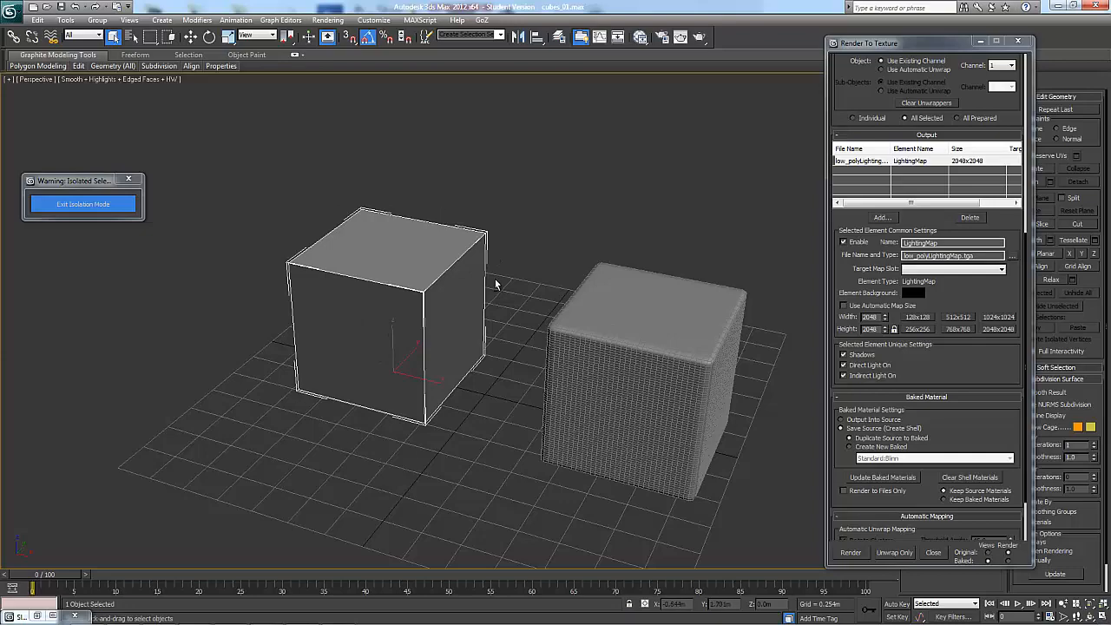
{"action": "middle_click_drag", "start_coordinate": [495, 280], "coordinate": [497, 232], "text": "alt"}
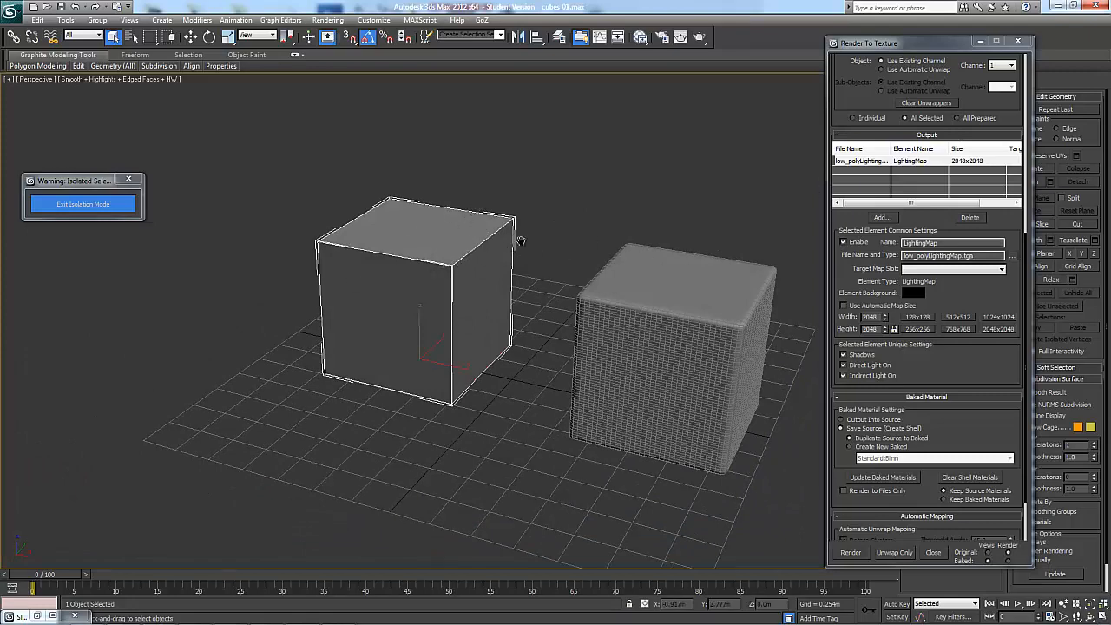
{"action": "middle_click_drag", "start_coordinate": [519, 241], "coordinate": [495, 243]}
{"action": "left_click", "coordinate": [1018, 42]}
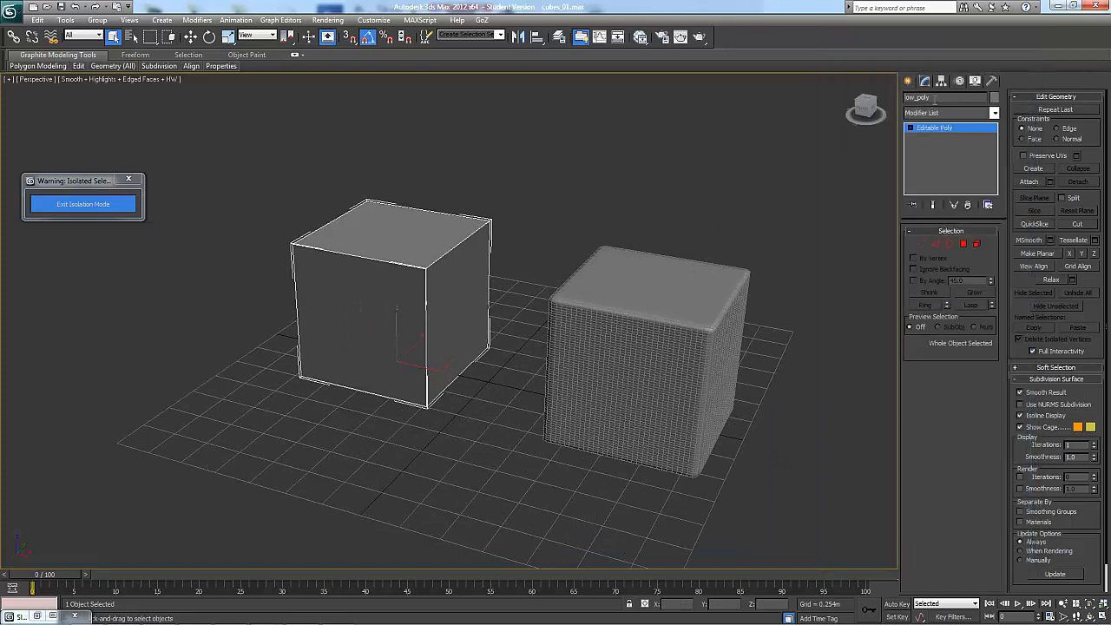
{"action": "left_click", "coordinate": [995, 113]}
{"action": "scroll", "coordinate": [955, 391], "scroll_direction": "down", "scroll_amount": 15}
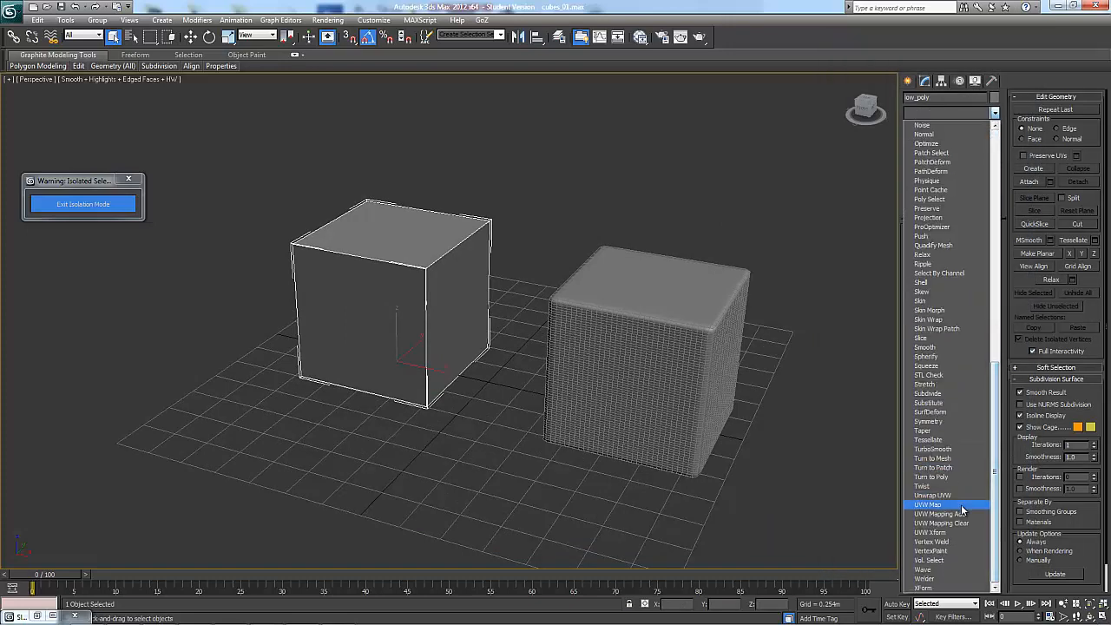
{"action": "left_click", "coordinate": [934, 495]}
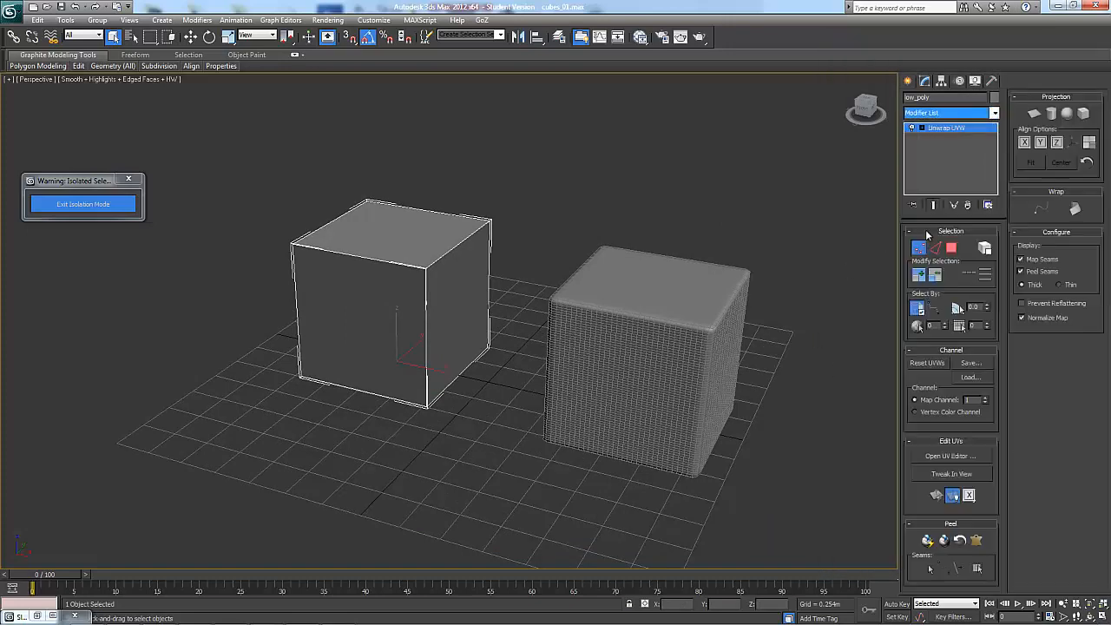
- Flatten-map all faces of the low_poly cube in the UV editor using the default settings, and close the editor
{"action": "left_click", "coordinate": [951, 456]}
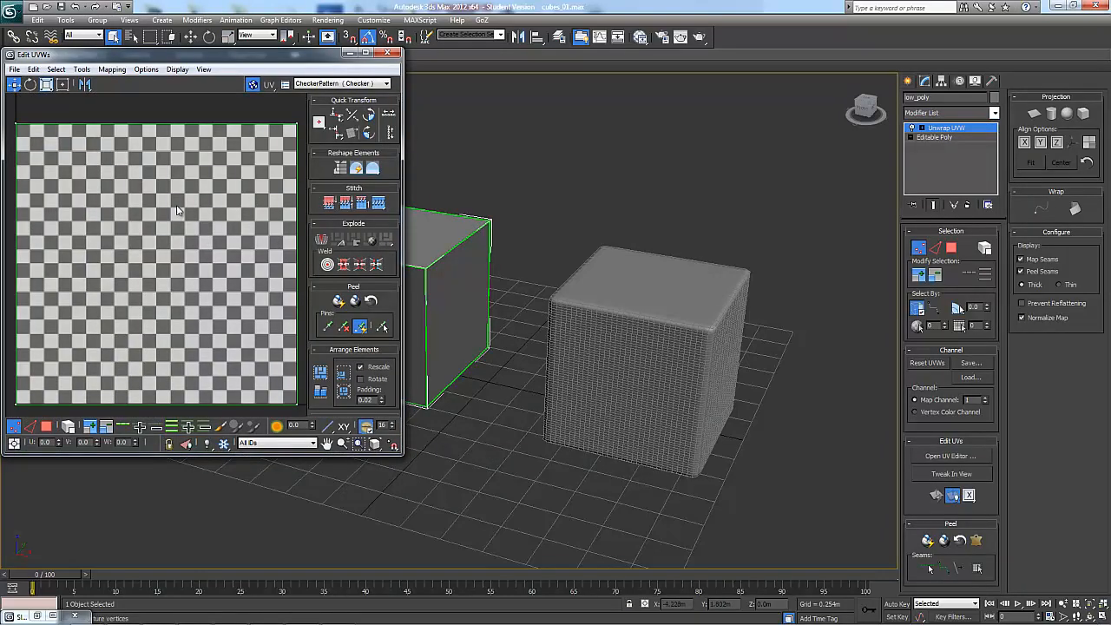
{"action": "scroll", "coordinate": [176, 210], "scroll_direction": "down", "scroll_amount": 6}
{"action": "scroll", "coordinate": [191, 174], "scroll_direction": "up", "scroll_amount": 3}
{"action": "scroll", "coordinate": [200, 152], "scroll_direction": "down", "scroll_amount": 1}
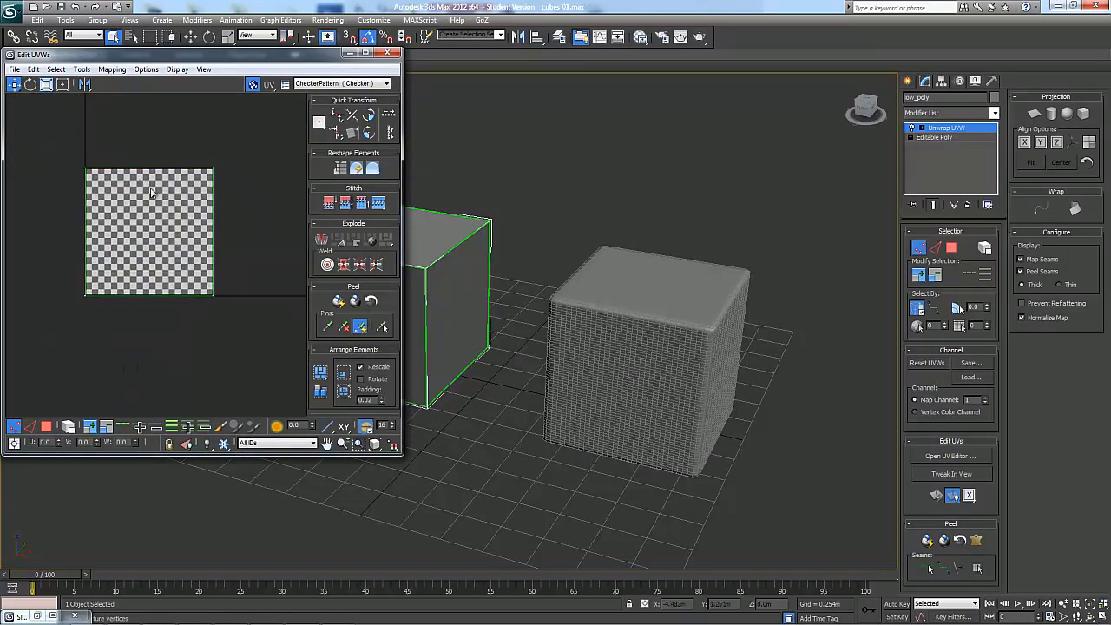
{"action": "left_click", "coordinate": [46, 426]}
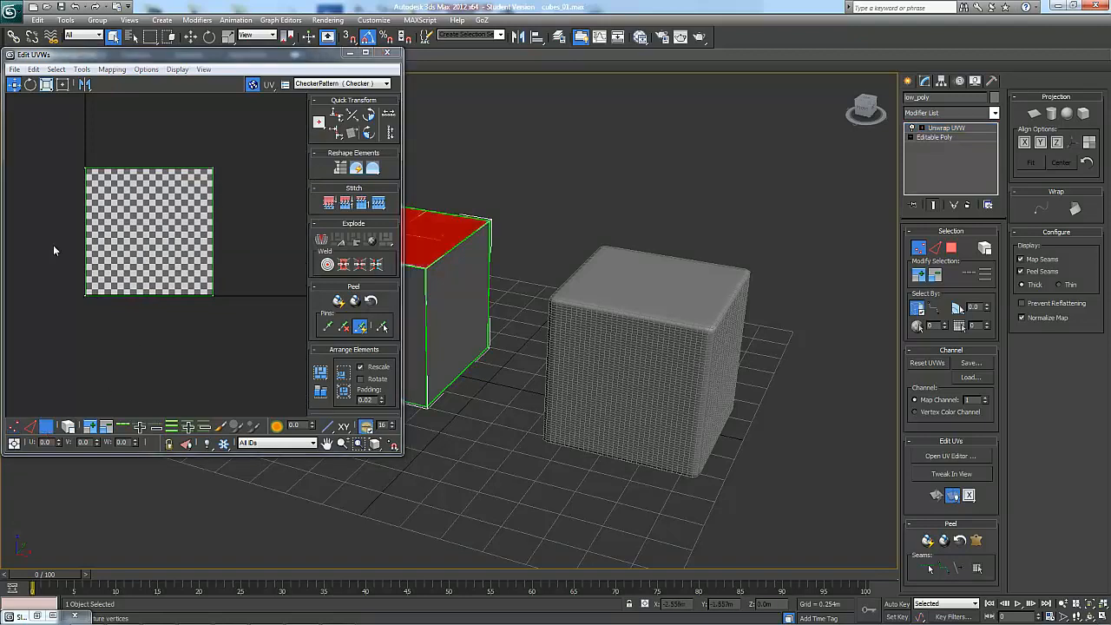
{"action": "left_click_drag", "start_coordinate": [29, 119], "coordinate": [212, 307]}
{"action": "left_click", "coordinate": [111, 69]}
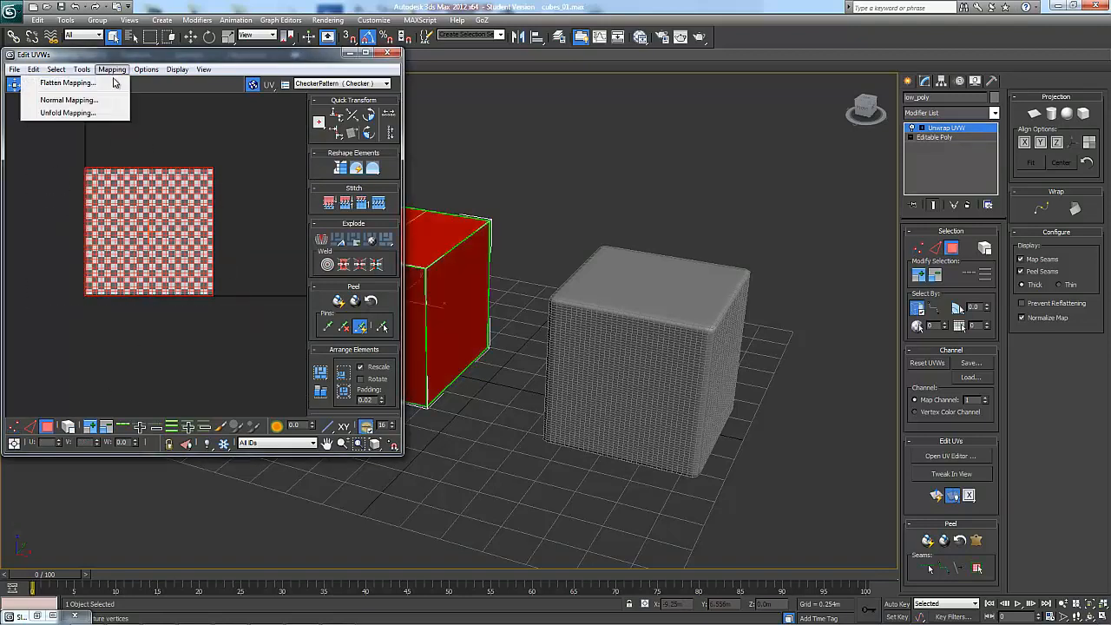
{"action": "left_click", "coordinate": [108, 81]}
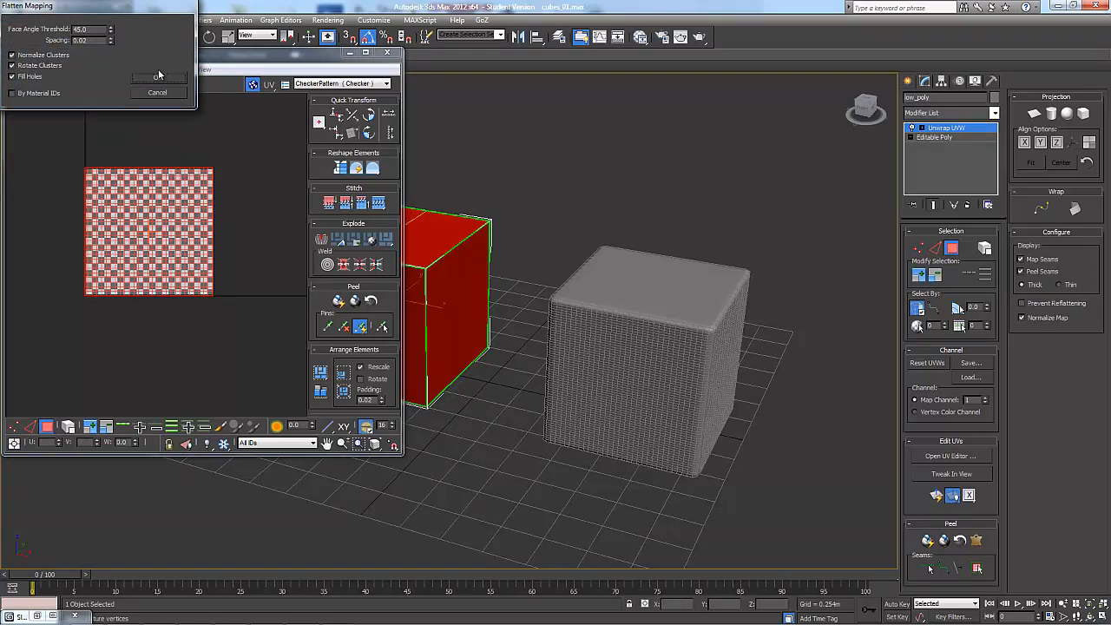
{"action": "left_click", "coordinate": [158, 76]}
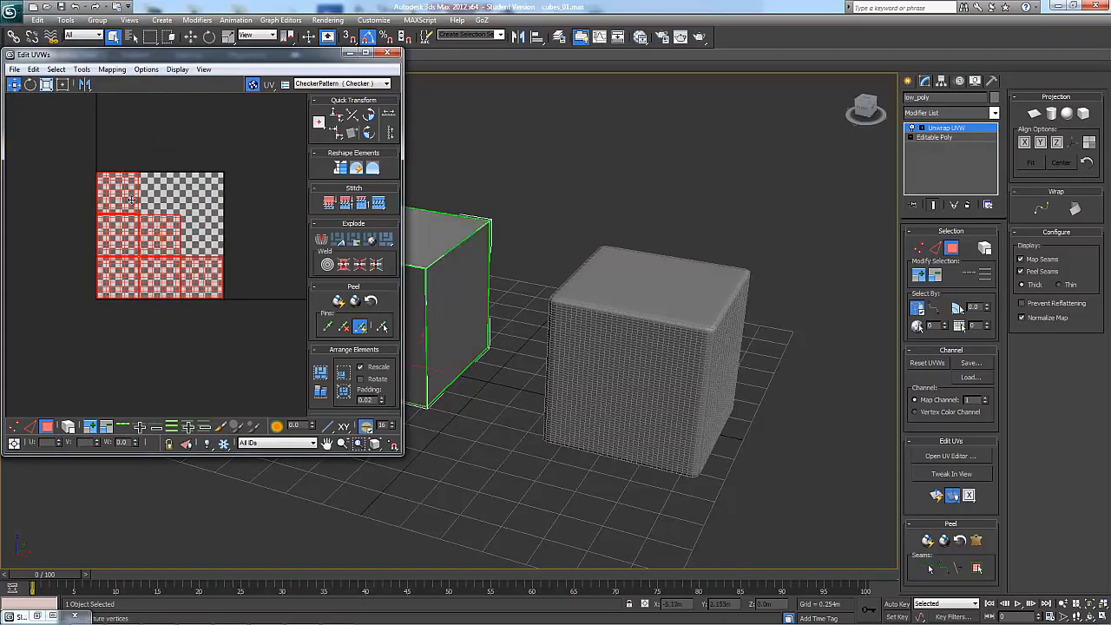
{"action": "scroll", "coordinate": [259, 341], "scroll_direction": "down", "scroll_amount": 1}
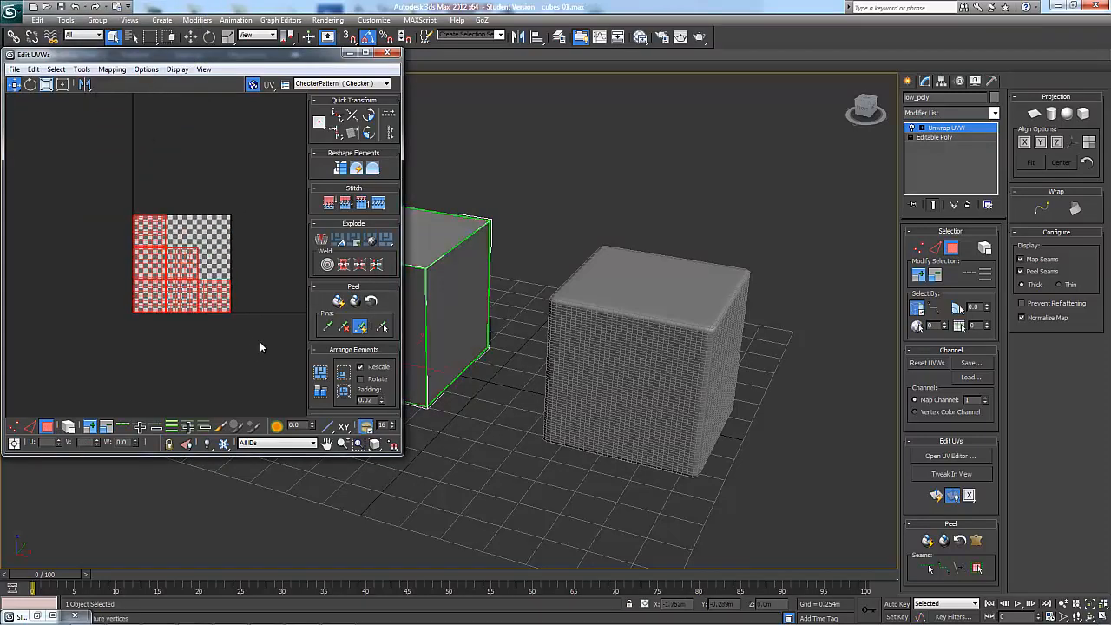
{"action": "left_click", "coordinate": [387, 51]}
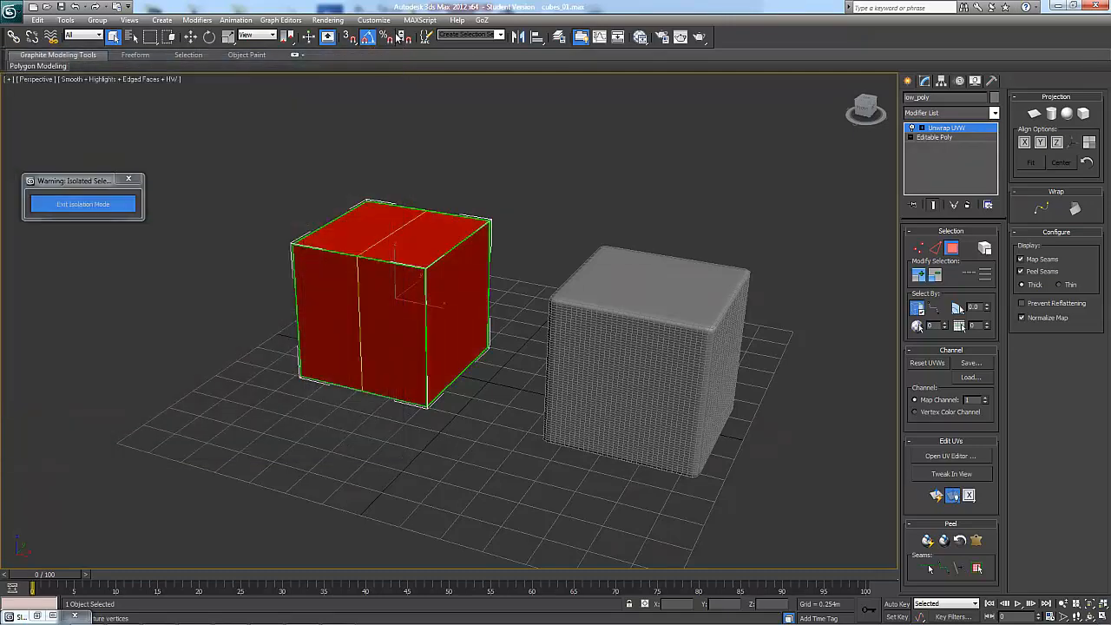
- Convert the low_poly cube to Editable Poly to collapse the unwrap, and deselect it
{"action": "right_click", "coordinate": [442, 227]}
{"action": "mouse_move", "coordinate": [521, 330]}
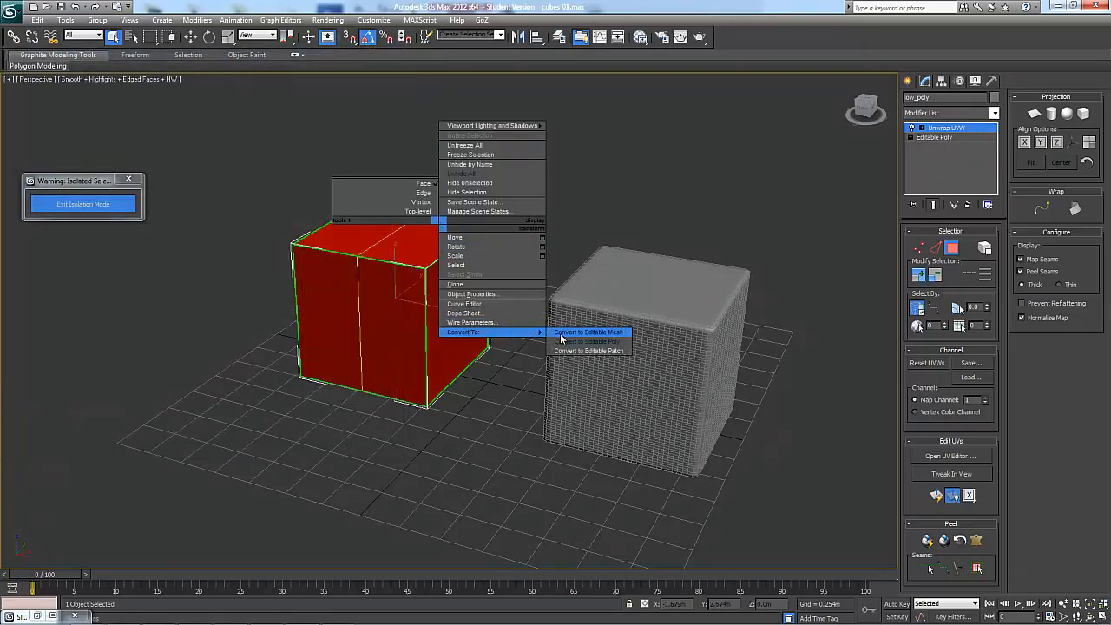
{"action": "left_click", "coordinate": [564, 351]}
{"action": "left_click", "coordinate": [547, 193]}
{"action": "middle_click_drag", "start_coordinate": [529, 213], "coordinate": [551, 208], "text": "alt"}
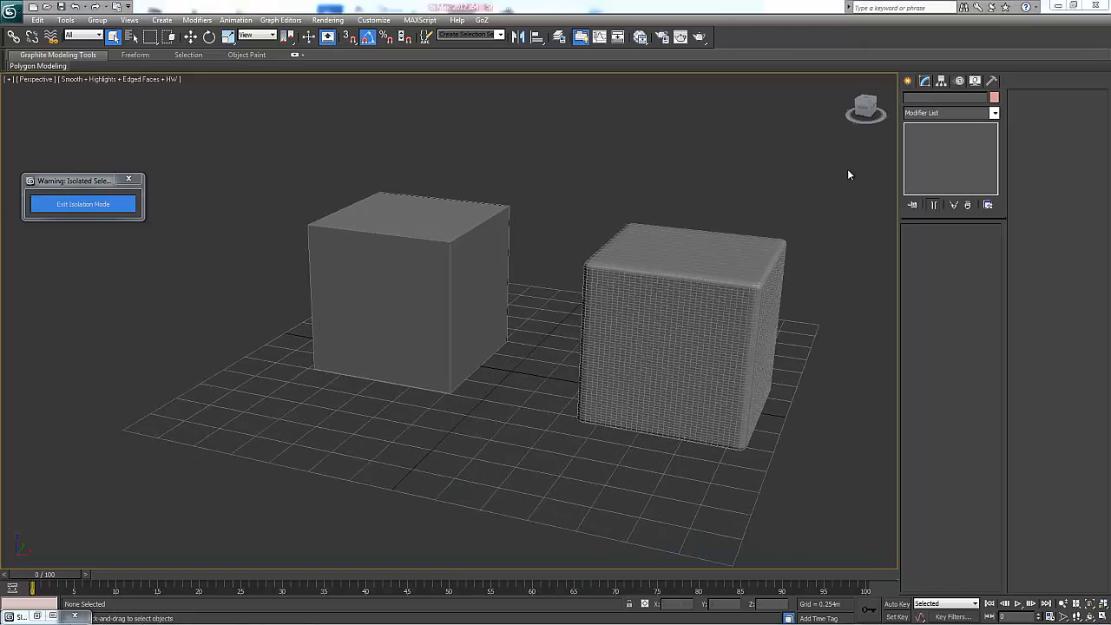
- Create two standard Omni lights on the grid, one on each side of the cubes
{"action": "left_click", "coordinate": [162, 20]}
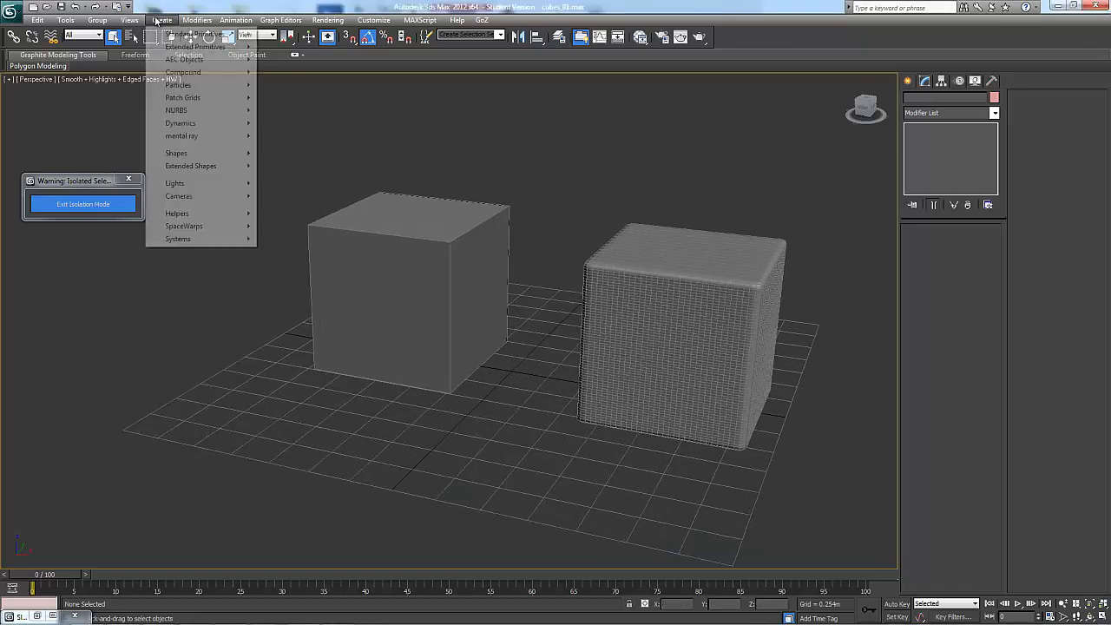
{"action": "mouse_move", "coordinate": [189, 184]}
{"action": "mouse_move", "coordinate": [87, 197]}
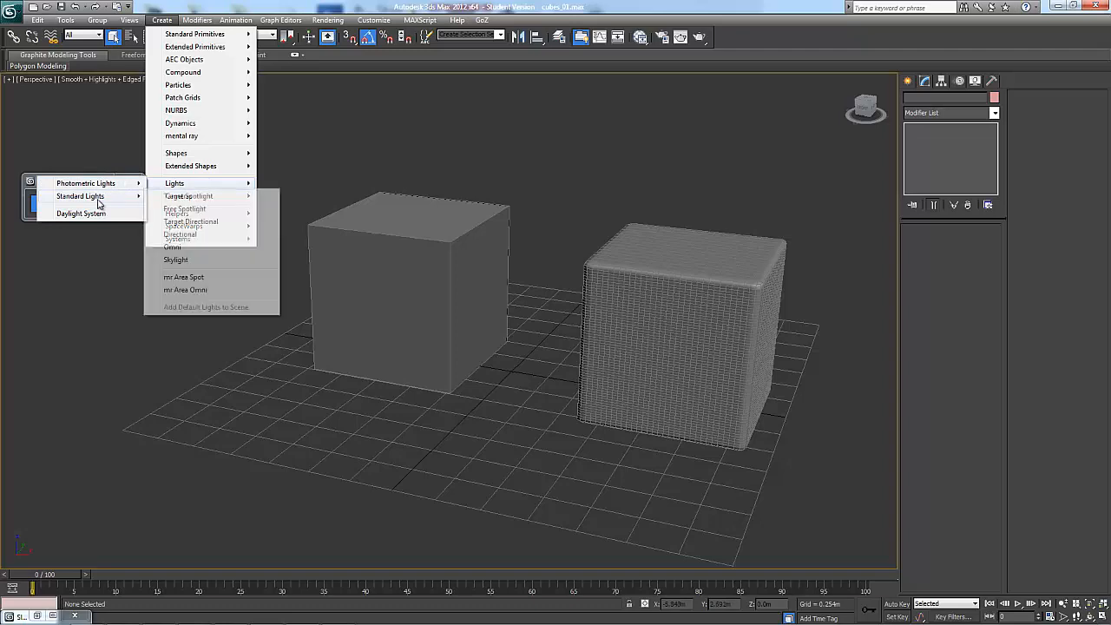
{"action": "left_click", "coordinate": [187, 249]}
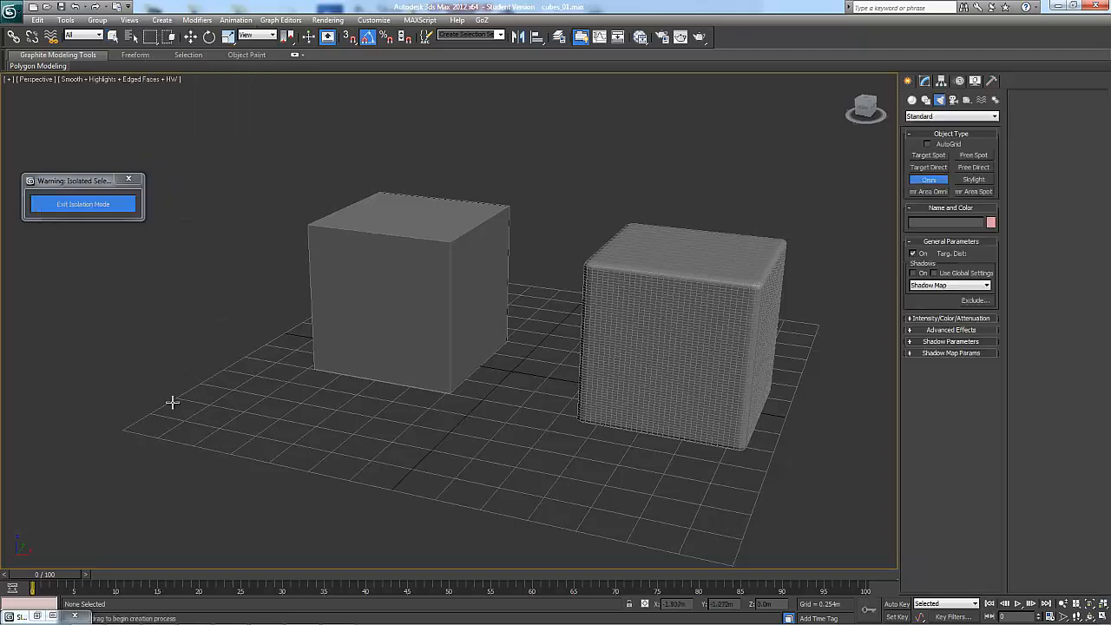
{"action": "left_click", "coordinate": [270, 453]}
{"action": "middle_click_drag", "start_coordinate": [460, 405], "coordinate": [252, 340], "text": "alt"}
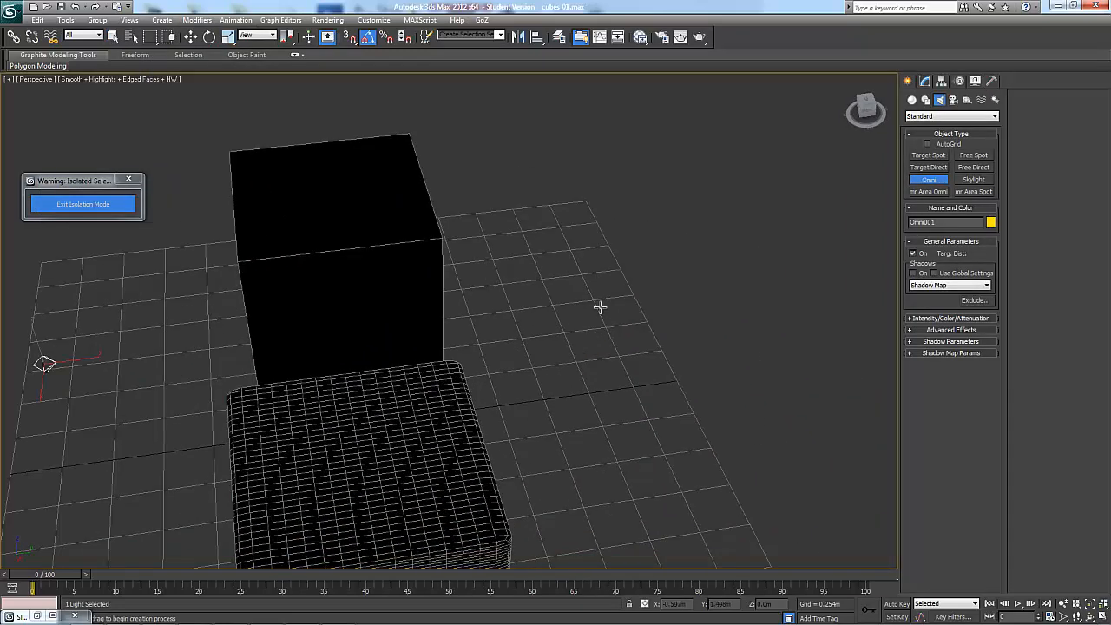
{"action": "left_click", "coordinate": [598, 266]}
{"action": "middle_click_drag", "start_coordinate": [453, 324], "coordinate": [738, 263], "text": "alt"}
{"action": "key", "text": "q"}
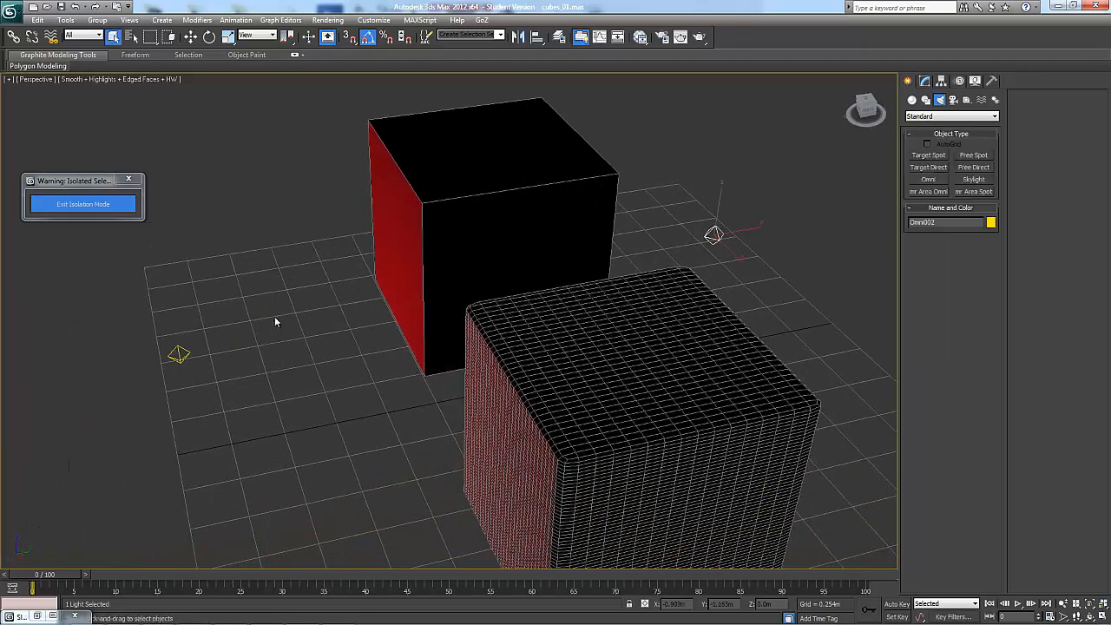
- Raise the first omni light above the cubes to a Z height of about 1.69 m
{"action": "left_click_drag", "start_coordinate": [254, 302], "coordinate": [69, 473]}
{"action": "key", "text": "w"}
{"action": "middle_click_drag", "start_coordinate": [376, 433], "coordinate": [468, 430]}
{"action": "scroll", "coordinate": [402, 416], "scroll_direction": "down", "scroll_amount": 2}
{"action": "middle_click_drag", "start_coordinate": [402, 416], "coordinate": [438, 352], "text": "alt"}
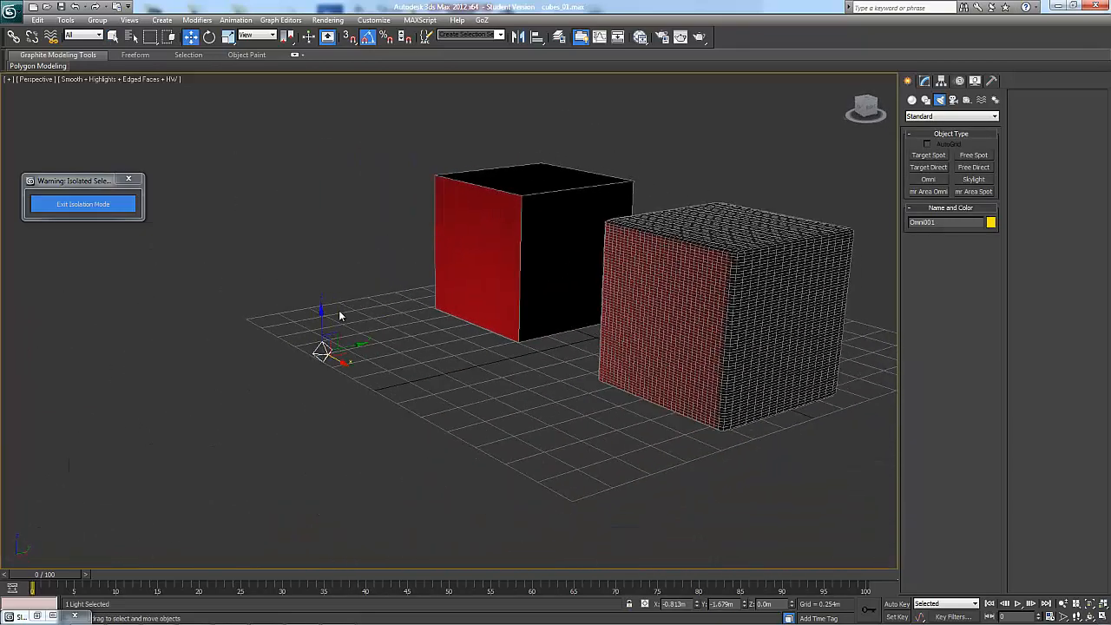
{"action": "left_click_drag", "start_coordinate": [319, 324], "coordinate": [338, 47]}
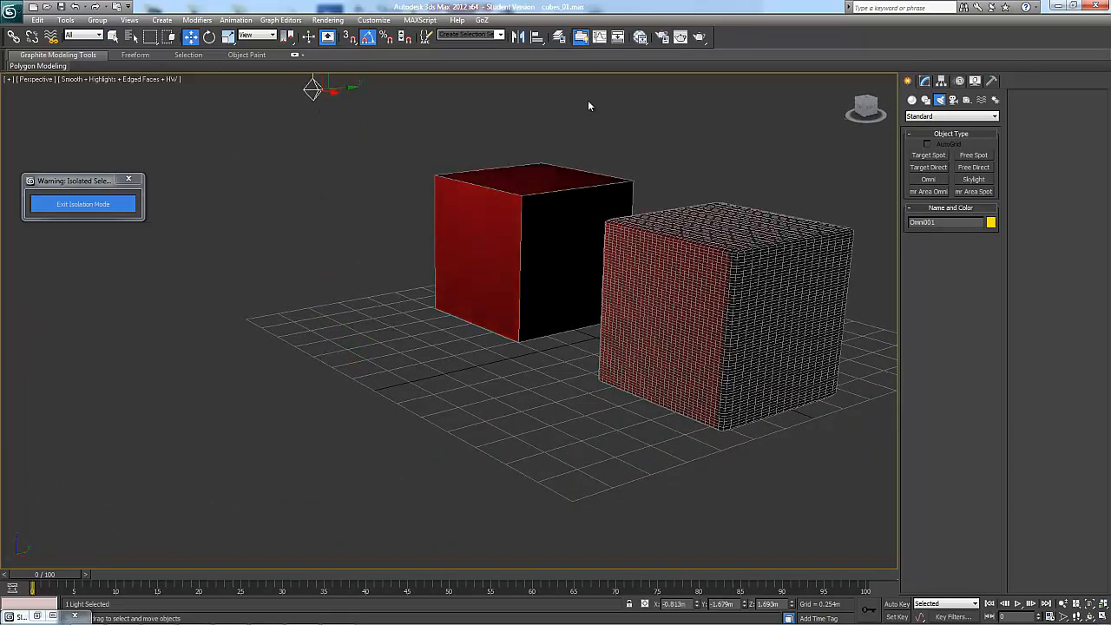
- Change the second omni light's color to pale blue-grey and move it along X to about 0.71 m
{"action": "middle_click_drag", "start_coordinate": [748, 211], "coordinate": [650, 214], "text": "alt"}
{"action": "middle_click_drag", "start_coordinate": [649, 213], "coordinate": [577, 178]}
{"action": "left_click", "coordinate": [661, 297]}
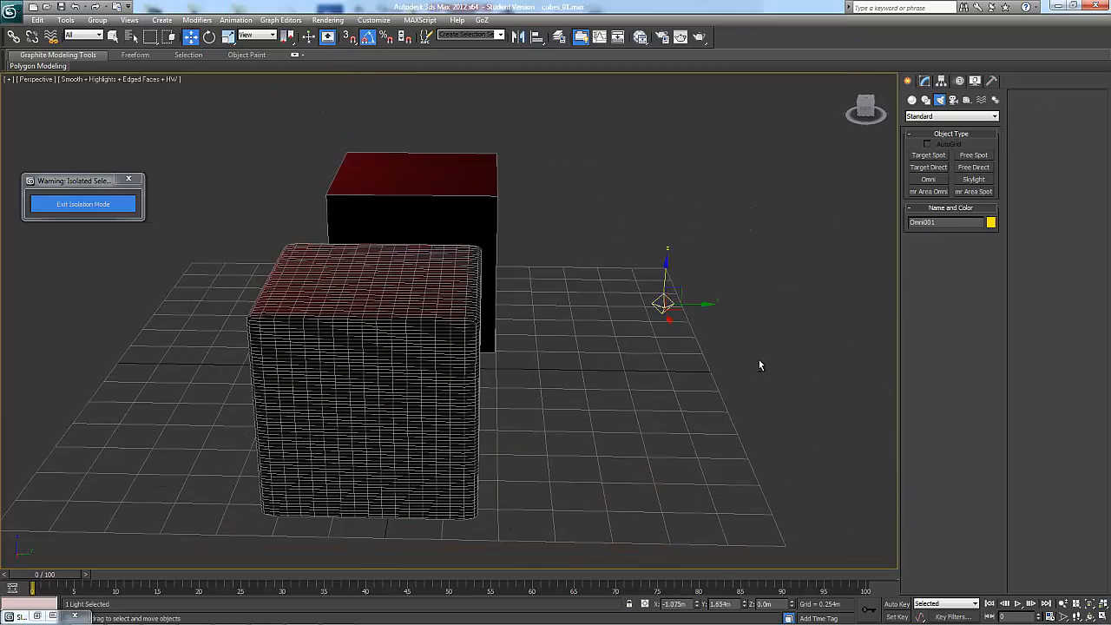
{"action": "middle_click_drag", "start_coordinate": [759, 362], "coordinate": [707, 467], "text": "alt"}
{"action": "left_click", "coordinate": [927, 81]}
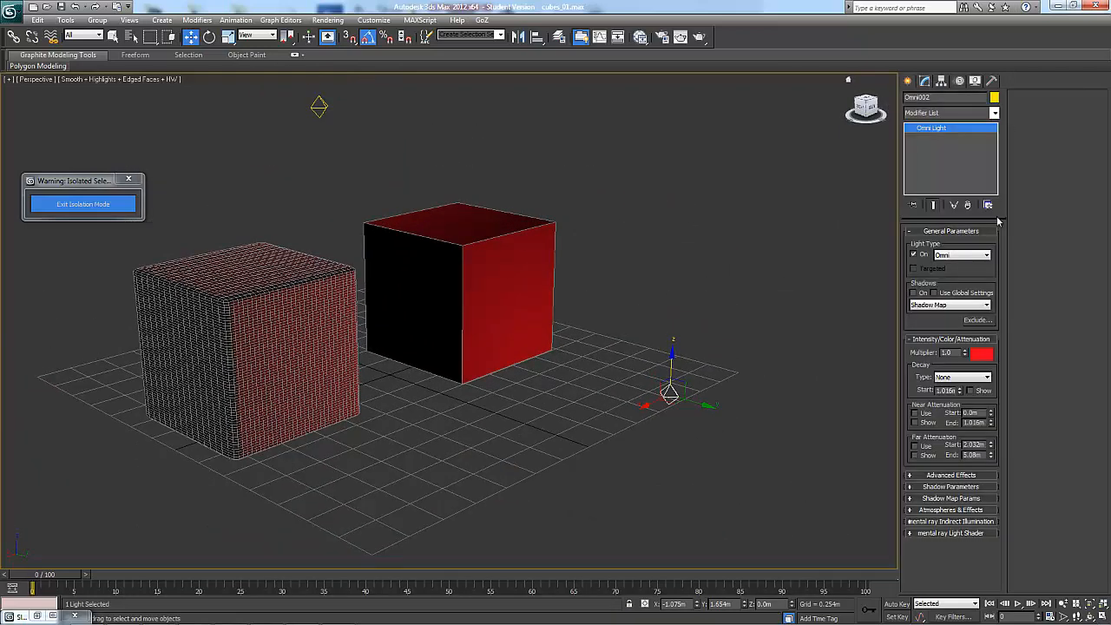
{"action": "left_click", "coordinate": [982, 354]}
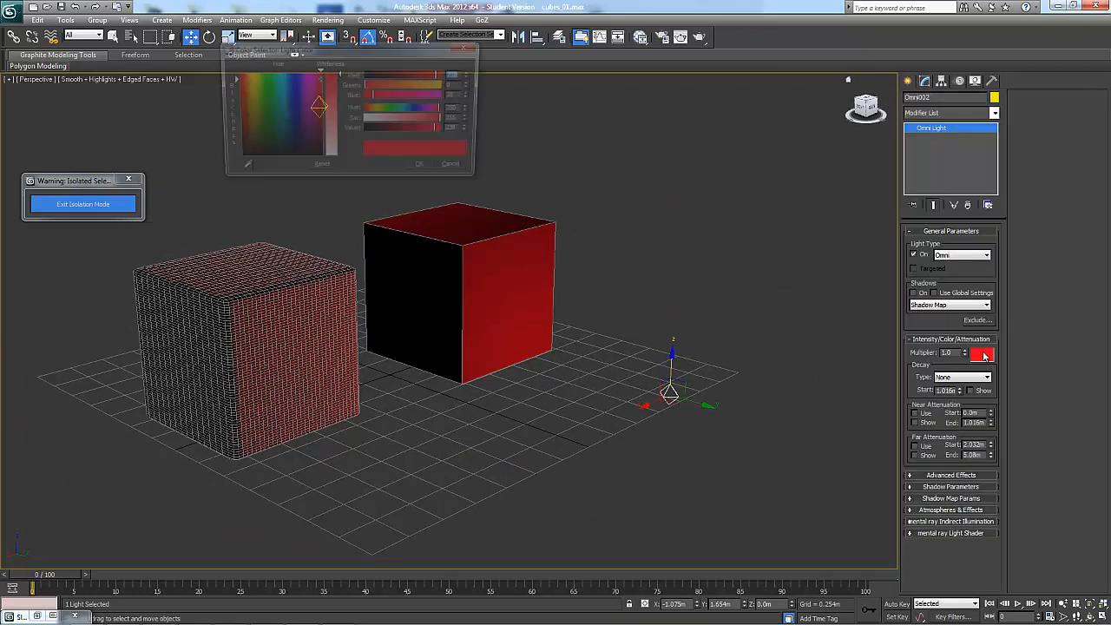
{"action": "left_click", "coordinate": [330, 149]}
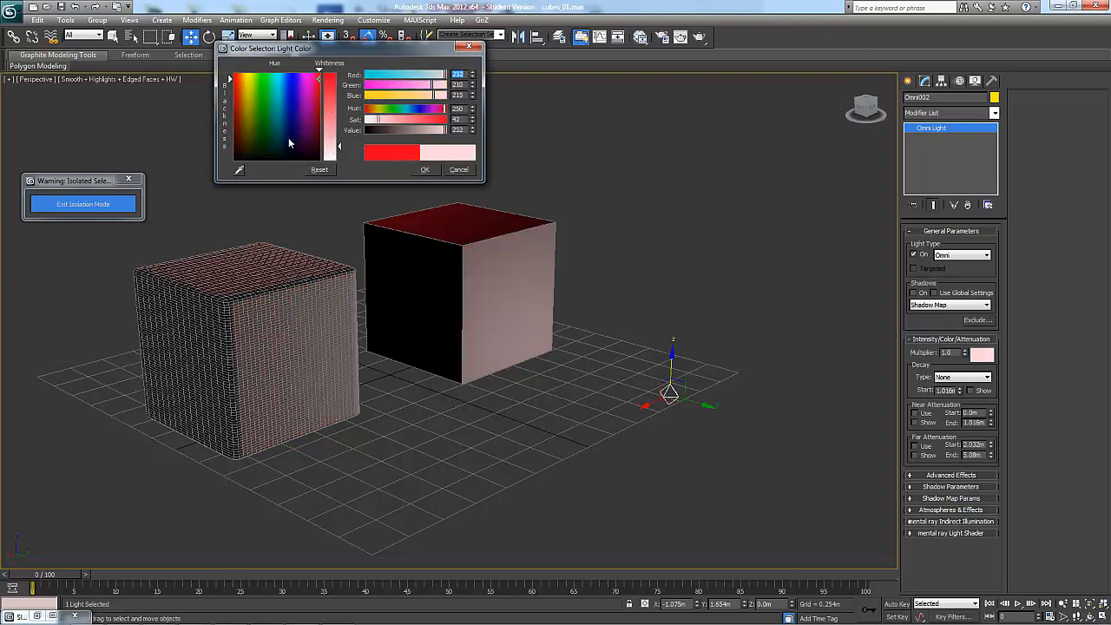
{"action": "left_click", "coordinate": [281, 130]}
{"action": "left_click", "coordinate": [421, 171]}
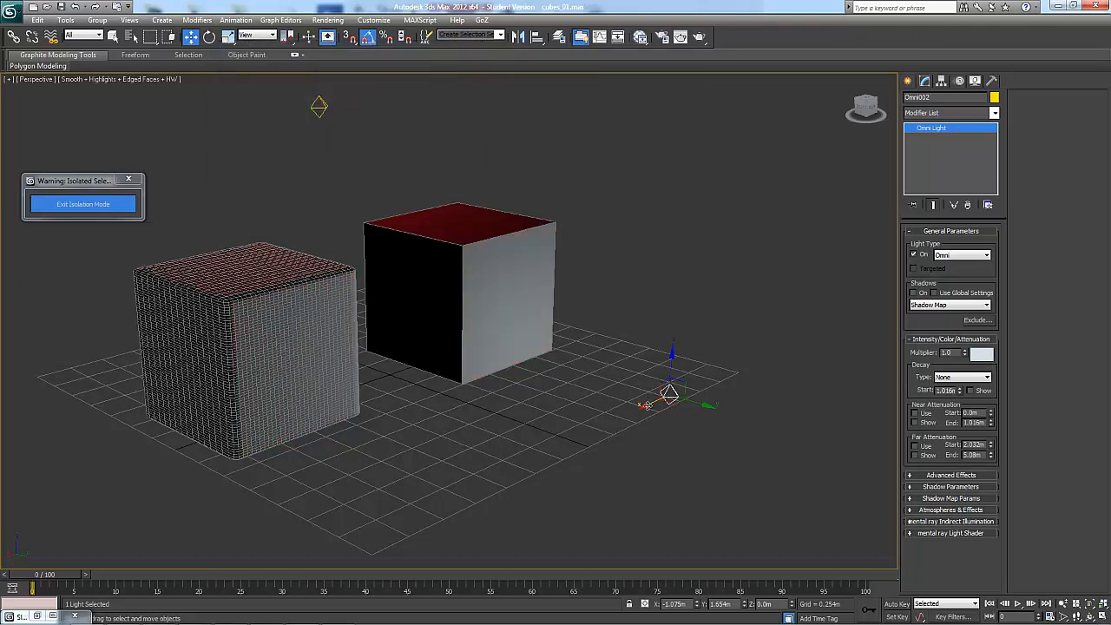
{"action": "left_click_drag", "start_coordinate": [647, 349], "coordinate": [476, 427]}
{"action": "middle_click_drag", "start_coordinate": [600, 407], "coordinate": [555, 434], "text": "alt"}
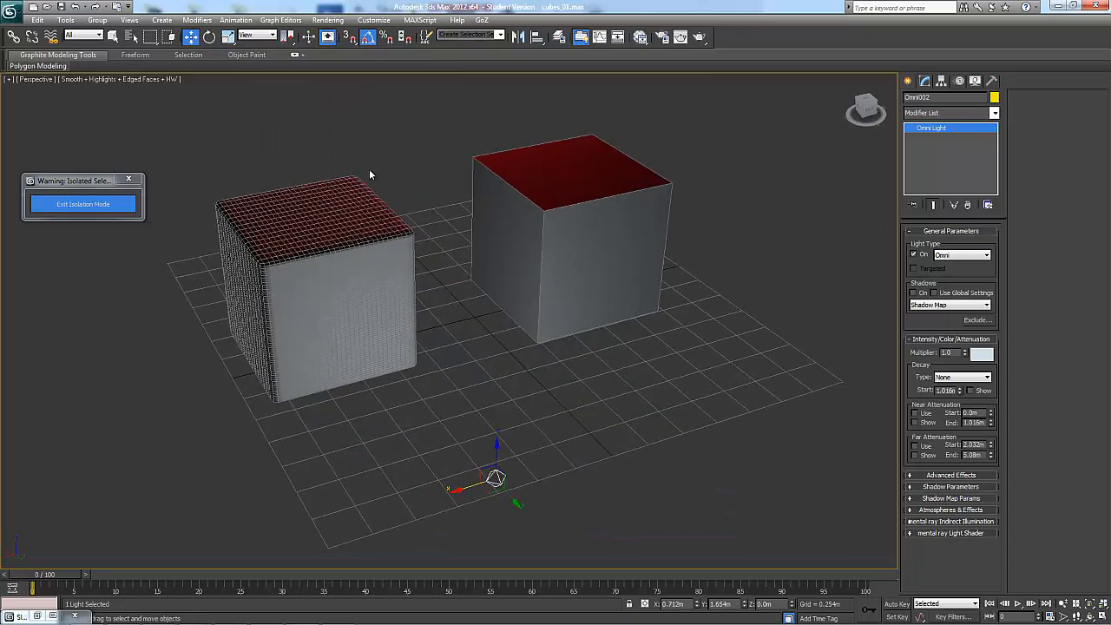
- Hide the high-poly cube so that only the low-poly cube and the lights remain
{"action": "left_click", "coordinate": [345, 192]}
{"action": "right_click", "coordinate": [409, 230]}
{"action": "left_click", "coordinate": [424, 196]}
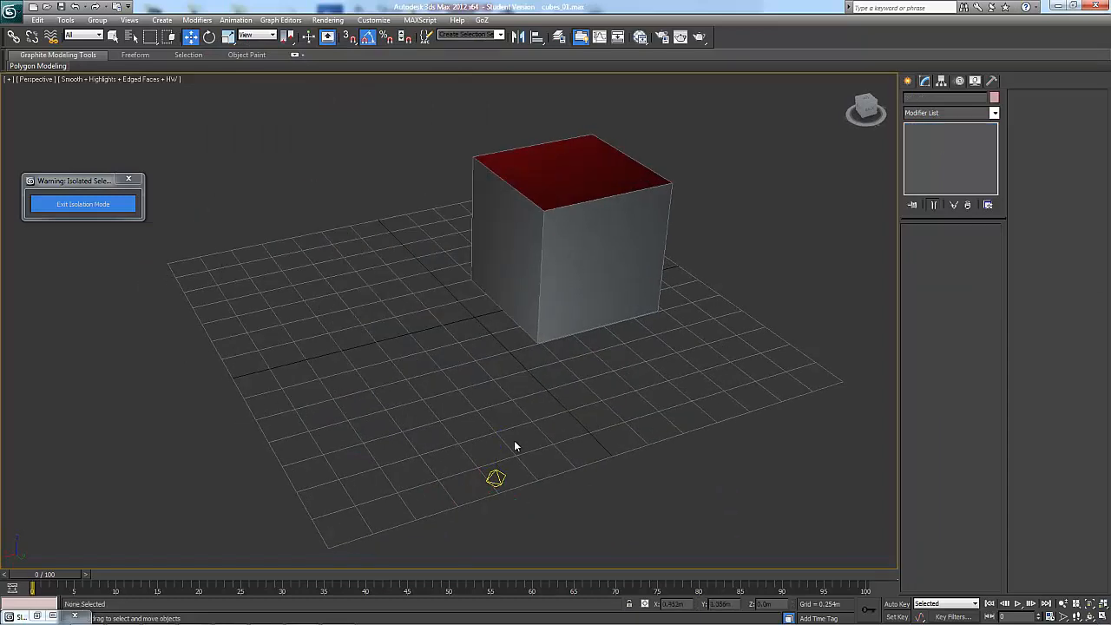
- Copy the pale omni light and place the copy beneath the low-poly cube at about X -0.94 m, Y -0.04 m, Z -0.71 m
{"action": "left_click_drag", "start_coordinate": [449, 446], "coordinate": [515, 514]}
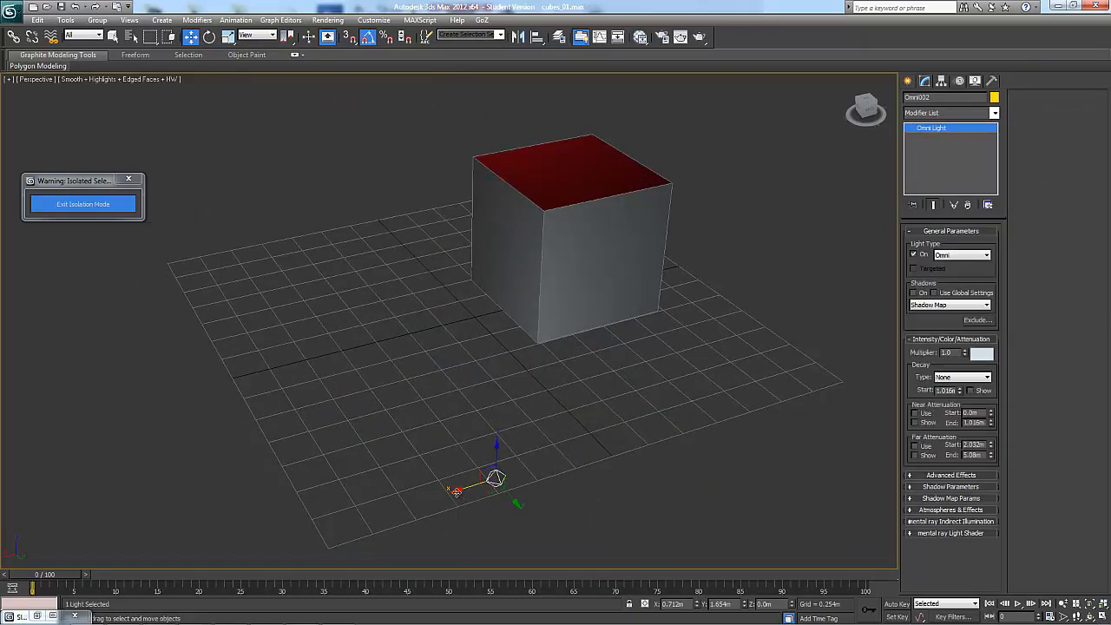
{"action": "left_click_drag", "start_coordinate": [457, 492], "coordinate": [785, 395], "text": "shift"}
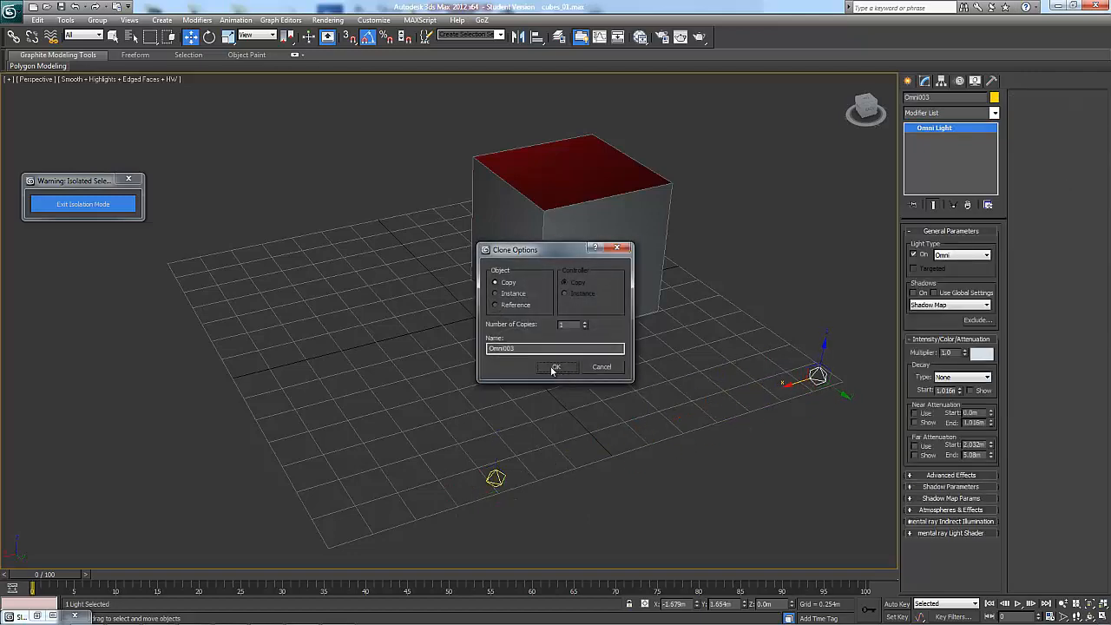
{"action": "left_click", "coordinate": [553, 369]}
{"action": "middle_click_drag", "start_coordinate": [643, 466], "coordinate": [782, 401], "text": "alt"}
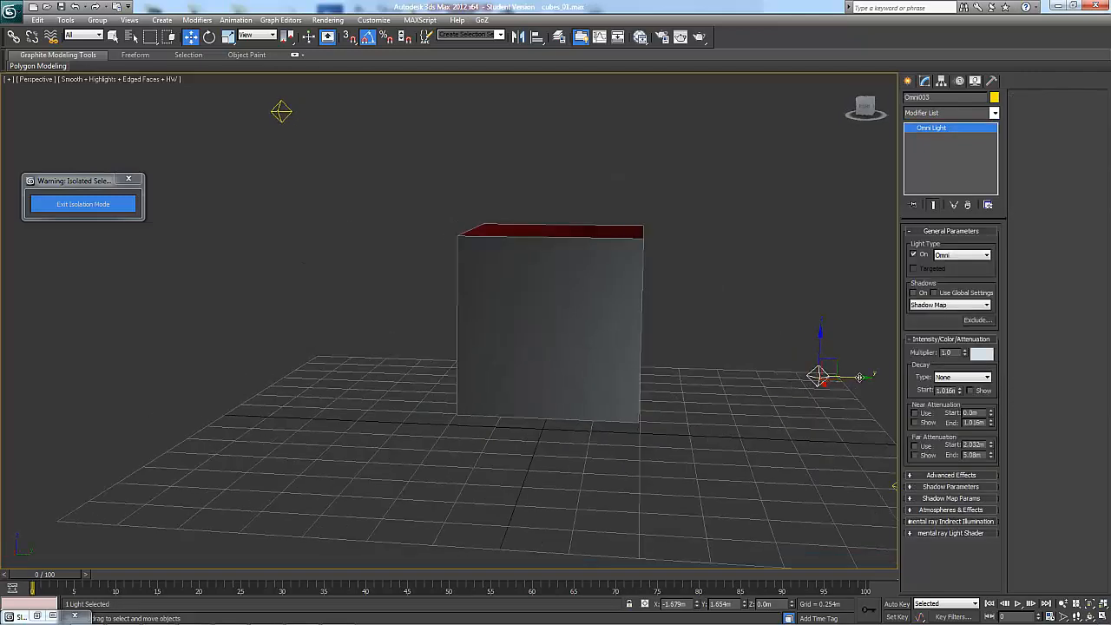
{"action": "left_click_drag", "start_coordinate": [860, 377], "coordinate": [556, 426]}
{"action": "middle_click_drag", "start_coordinate": [556, 426], "coordinate": [609, 383], "text": "alt"}
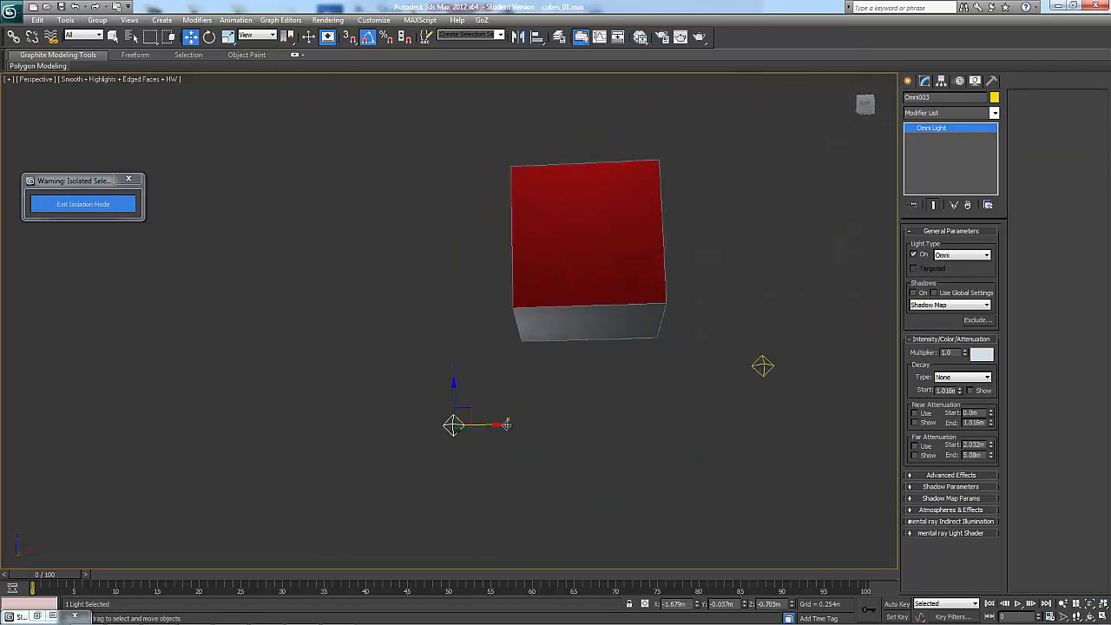
{"action": "left_click_drag", "start_coordinate": [496, 425], "coordinate": [603, 424]}
- Change the copied omni light's color to a saturated pink
{"action": "left_click", "coordinate": [981, 356]}
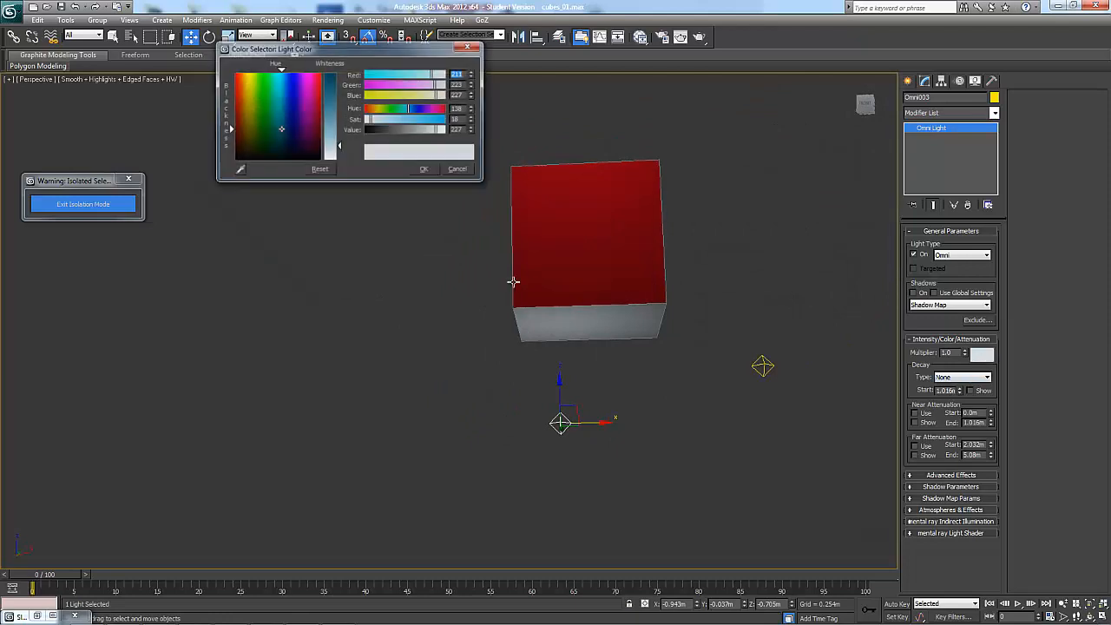
{"action": "left_click", "coordinate": [308, 96]}
{"action": "left_click_drag", "start_coordinate": [338, 145], "coordinate": [340, 112]}
{"action": "middle_click_drag", "start_coordinate": [658, 237], "coordinate": [393, 196], "text": "alt"}
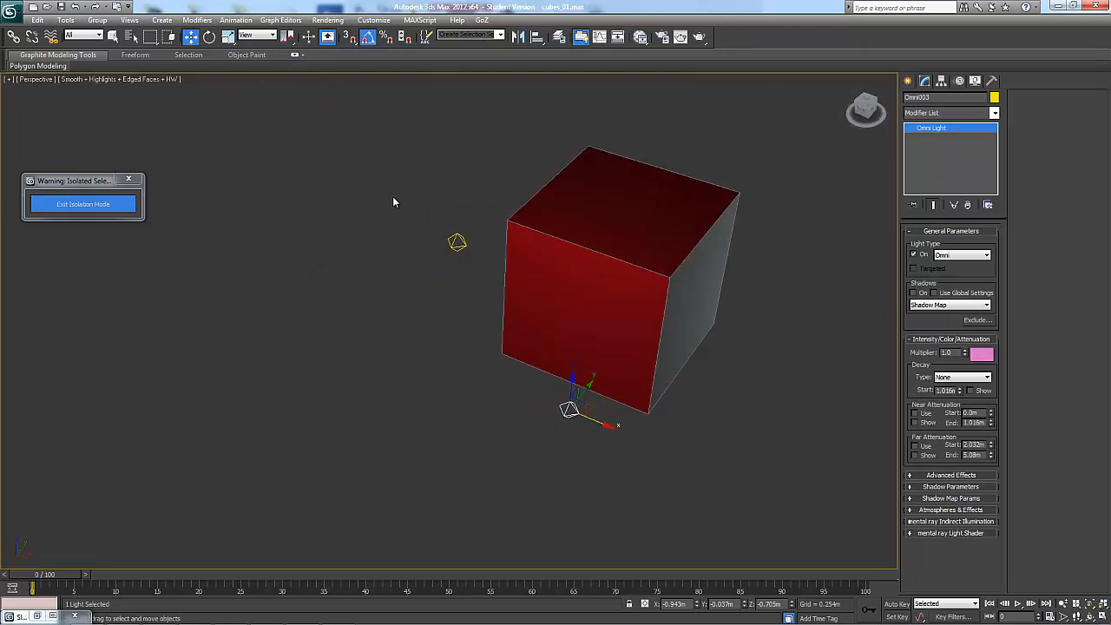
- Select the low_poly cube and open the Render To Texture settings for it
{"action": "left_click_drag", "start_coordinate": [393, 196], "coordinate": [450, 284]}
{"action": "middle_click_drag", "start_coordinate": [449, 284], "coordinate": [370, 290], "text": "alt"}
{"action": "left_click", "coordinate": [402, 281]}
{"action": "middle_click_drag", "start_coordinate": [567, 364], "coordinate": [521, 330], "text": "alt"}
{"action": "left_click", "coordinate": [436, 263]}
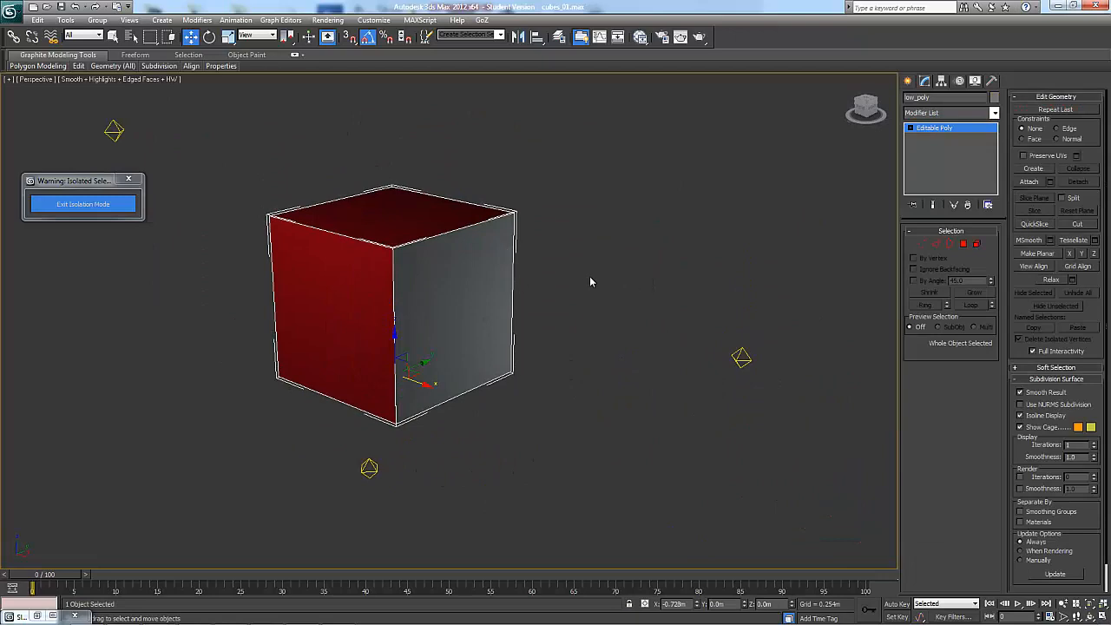
{"action": "key", "text": "q"}
{"action": "key", "text": "0"}
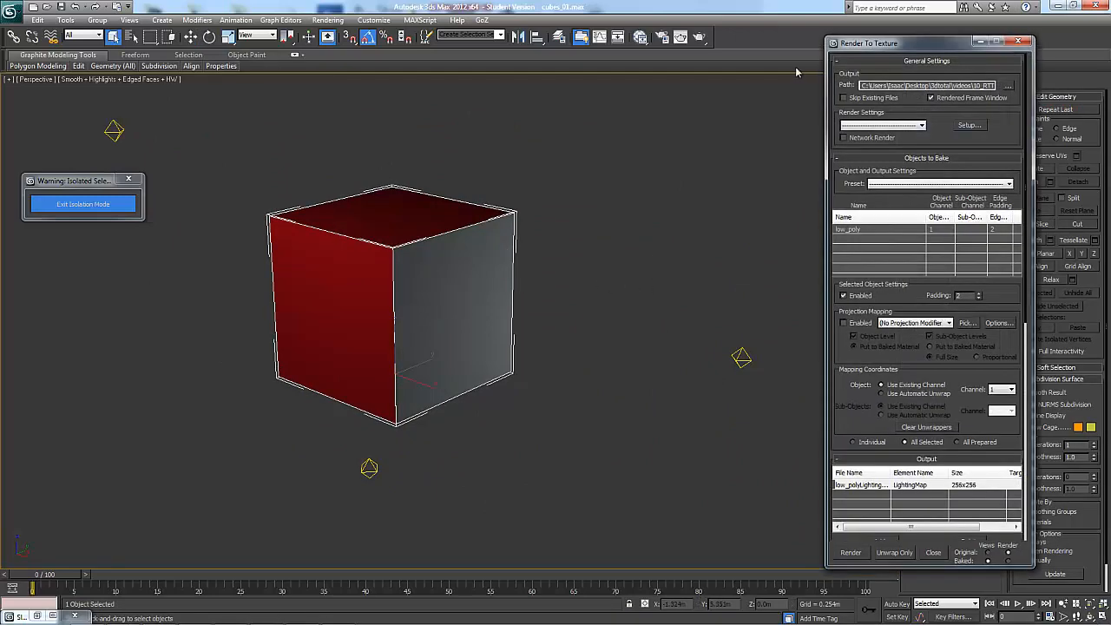
{"action": "left_click_drag", "start_coordinate": [923, 45], "coordinate": [847, 34]}
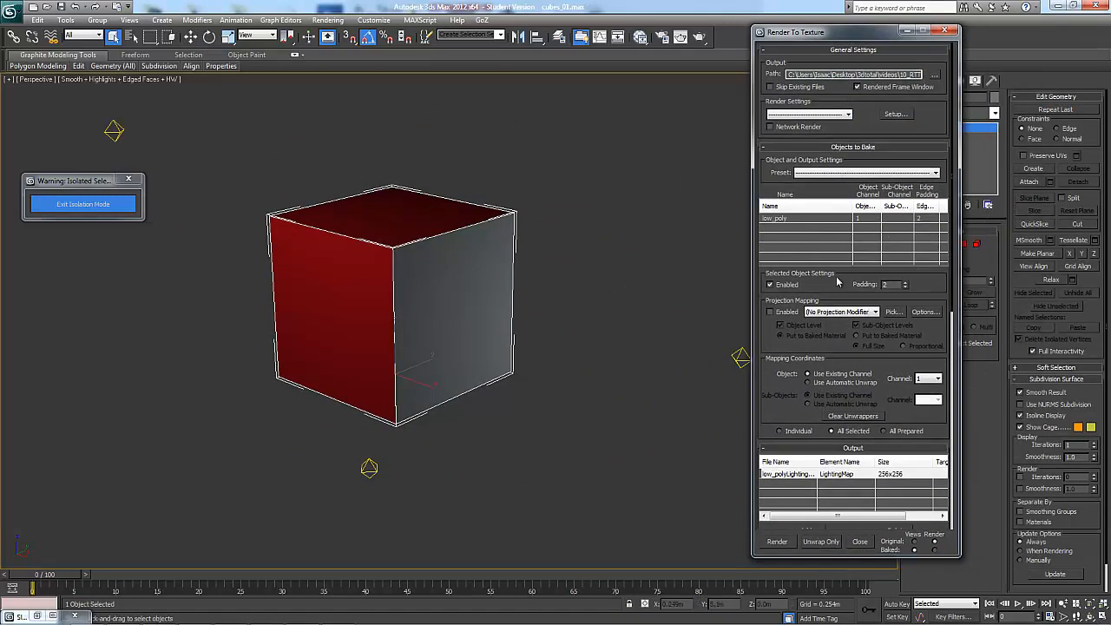
- Set the LightingMap element's output size to 1024x1024
{"action": "scroll", "coordinate": [825, 349], "scroll_direction": "down", "scroll_amount": 1}
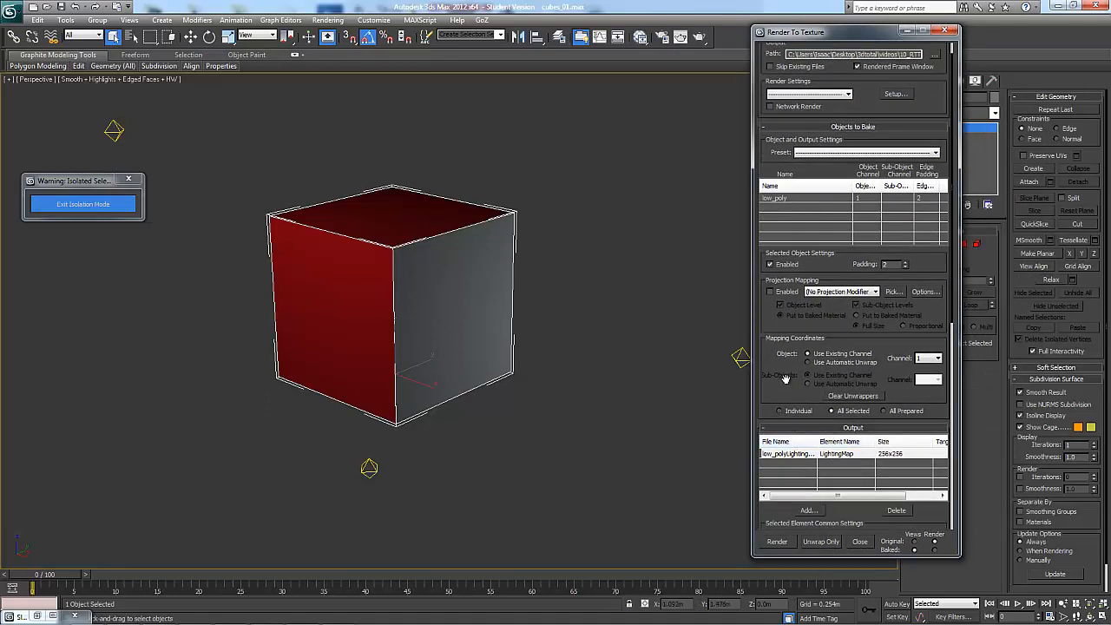
{"action": "scroll", "coordinate": [835, 455], "scroll_direction": "down", "scroll_amount": 6}
{"action": "left_click", "coordinate": [925, 474]}
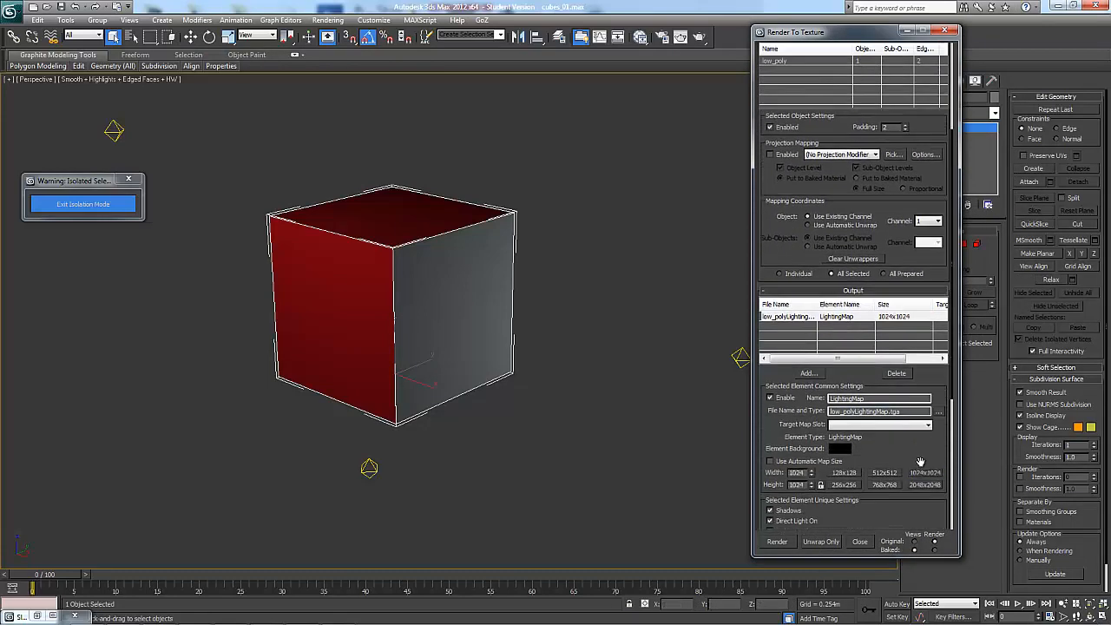
- Review the Render To Texture settings, bake the low_poly cube's LightingMap, and close the rendered map and the dialog
{"action": "scroll", "coordinate": [929, 386], "scroll_direction": "up", "scroll_amount": 7}
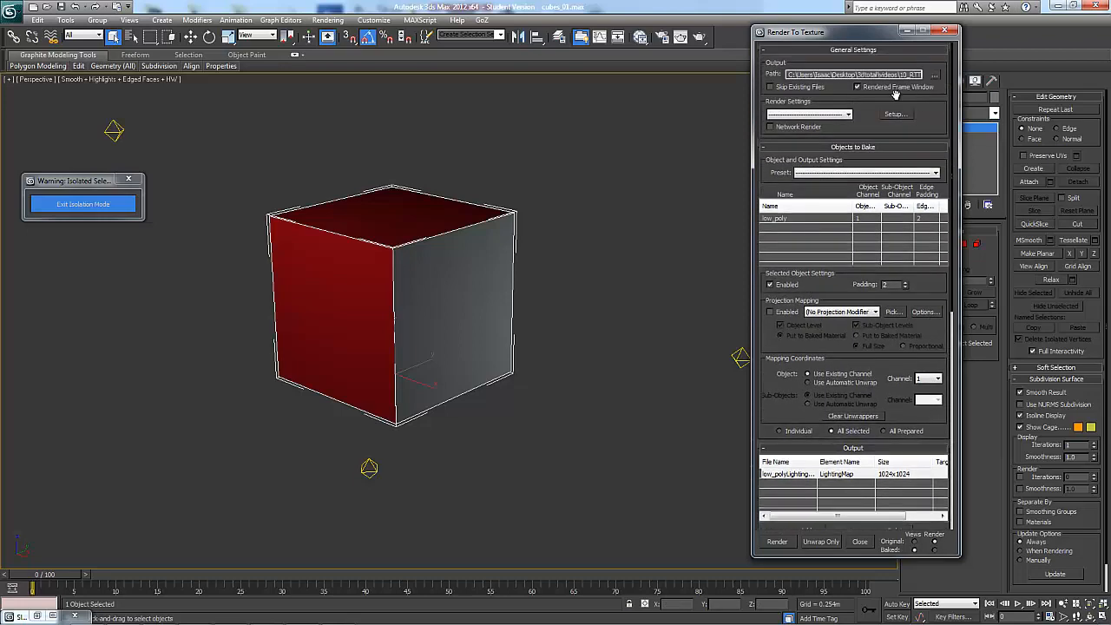
{"action": "scroll", "coordinate": [927, 234], "scroll_direction": "down", "scroll_amount": 4}
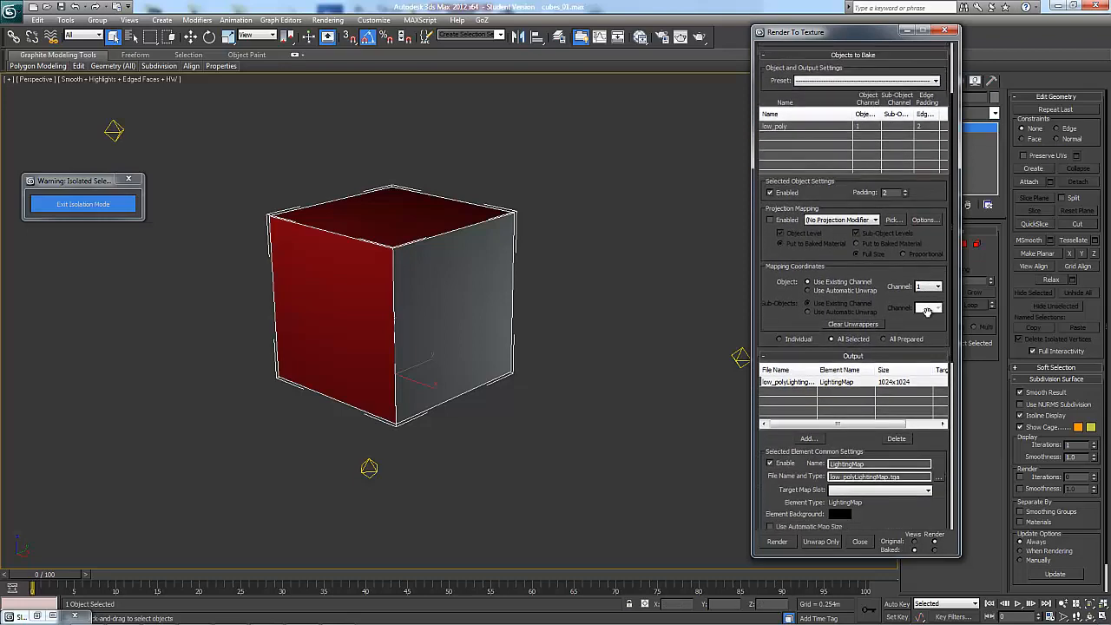
{"action": "scroll", "coordinate": [941, 342], "scroll_direction": "down", "scroll_amount": 12}
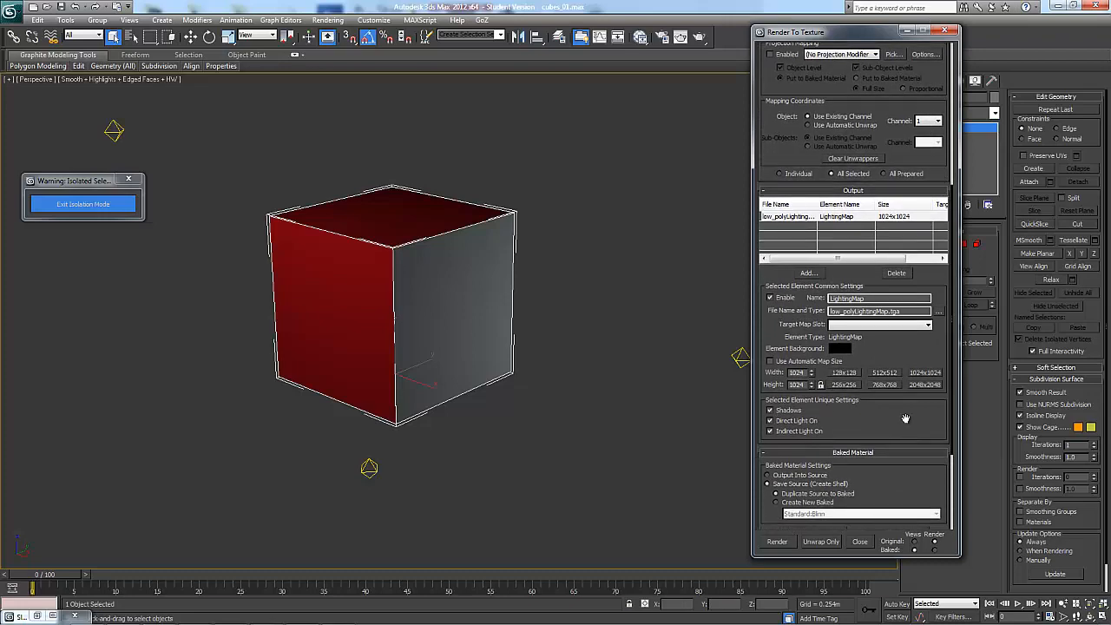
{"action": "left_click", "coordinate": [782, 543]}
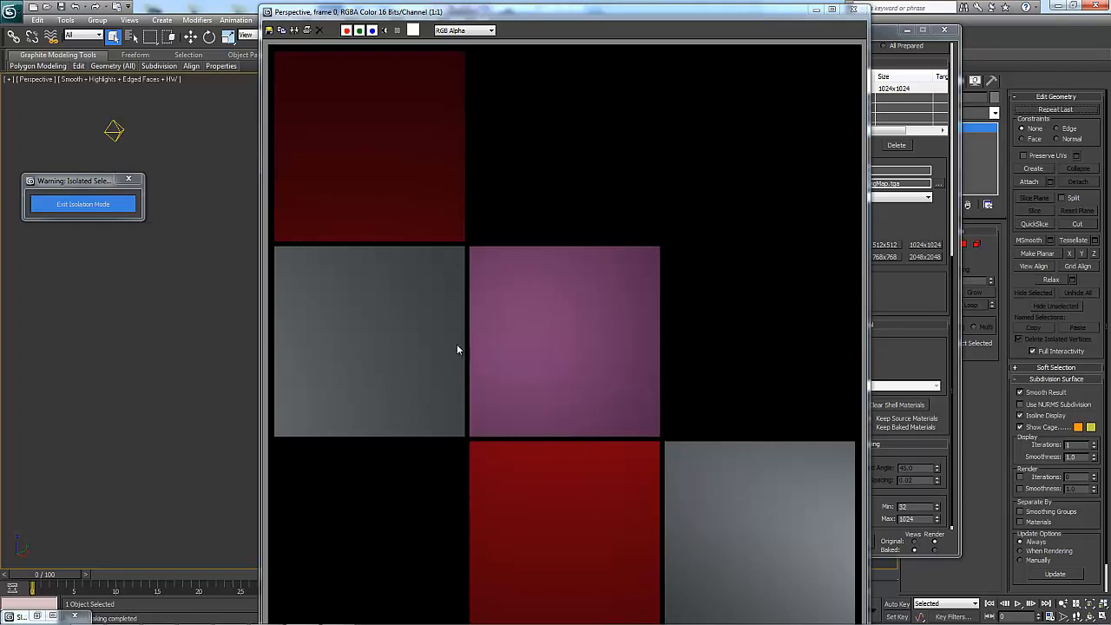
{"action": "left_click", "coordinate": [855, 9]}
{"action": "left_click", "coordinate": [945, 29]}
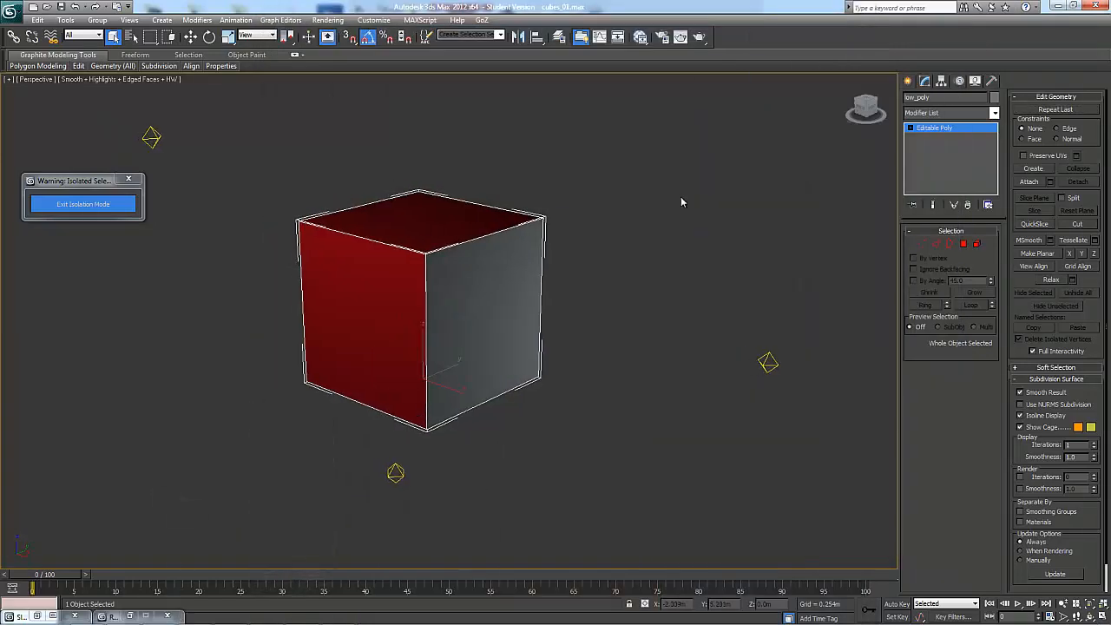
- Select the three omni lights around the low_poly cube and delete them from the scene
{"action": "left_click", "coordinate": [730, 206]}
{"action": "scroll", "coordinate": [731, 206], "scroll_direction": "down", "scroll_amount": 3}
{"action": "left_click_drag", "start_coordinate": [276, 143], "coordinate": [214, 235]}
{"action": "left_click_drag", "start_coordinate": [371, 430], "coordinate": [495, 514]}
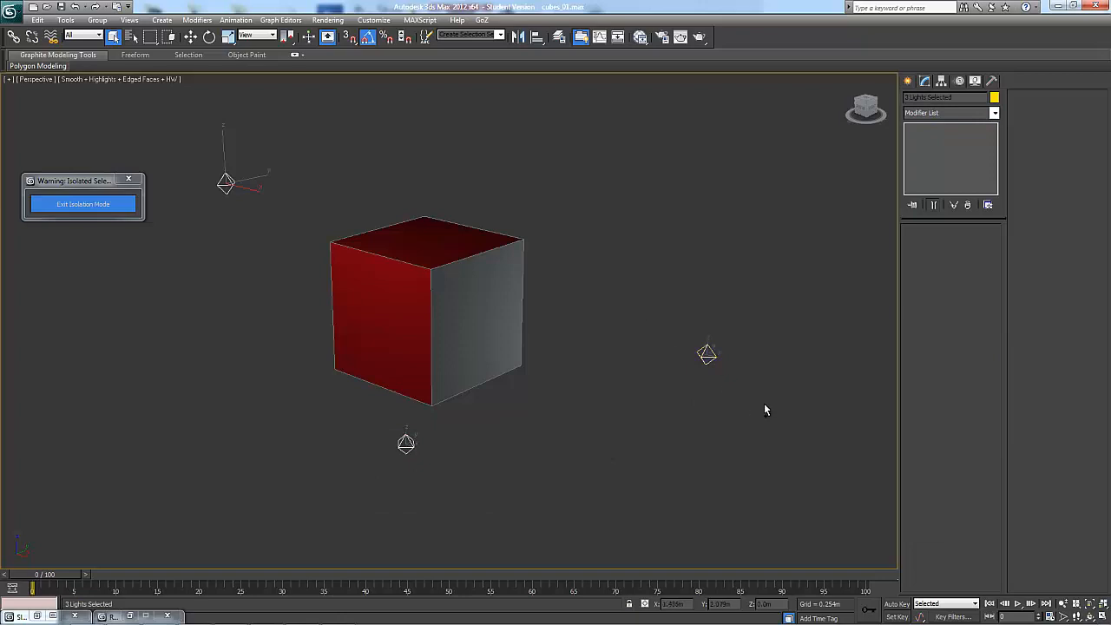
{"action": "key", "text": "Delete"}
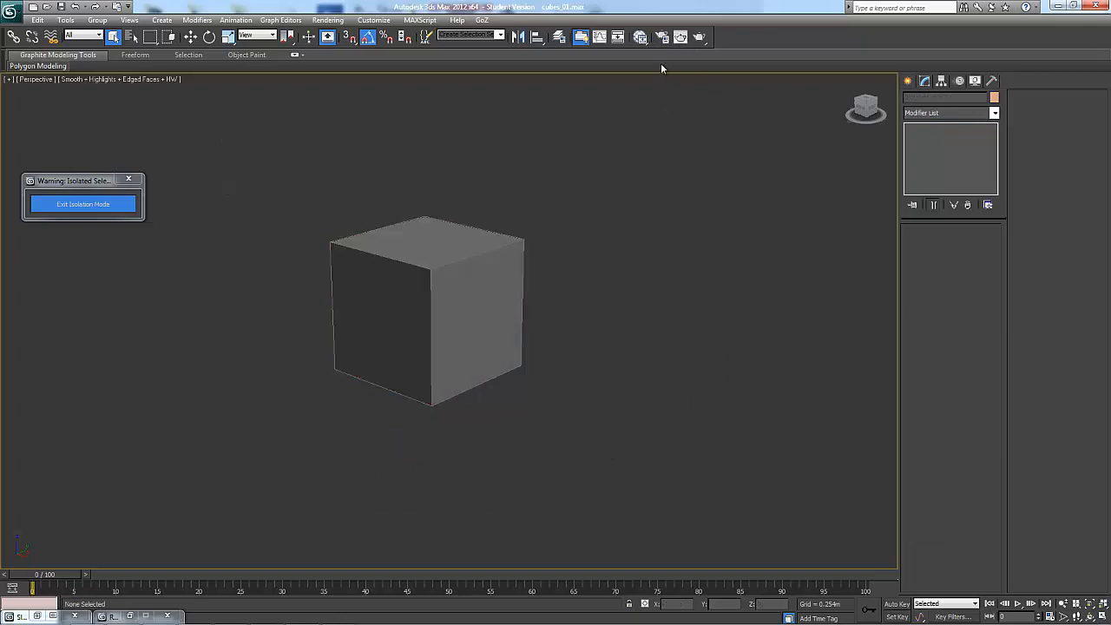
- Open Material #2 in the material editor and choose a Bitmap for its Diffuse Color map
{"action": "key", "text": "m"}
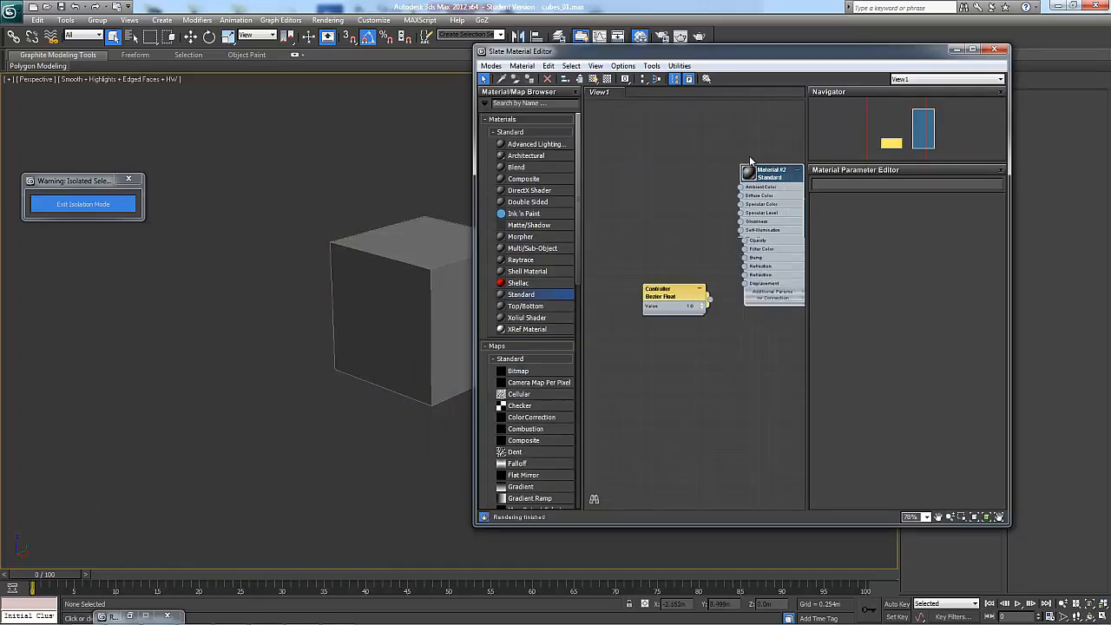
{"action": "left_click_drag", "start_coordinate": [750, 157], "coordinate": [746, 157]}
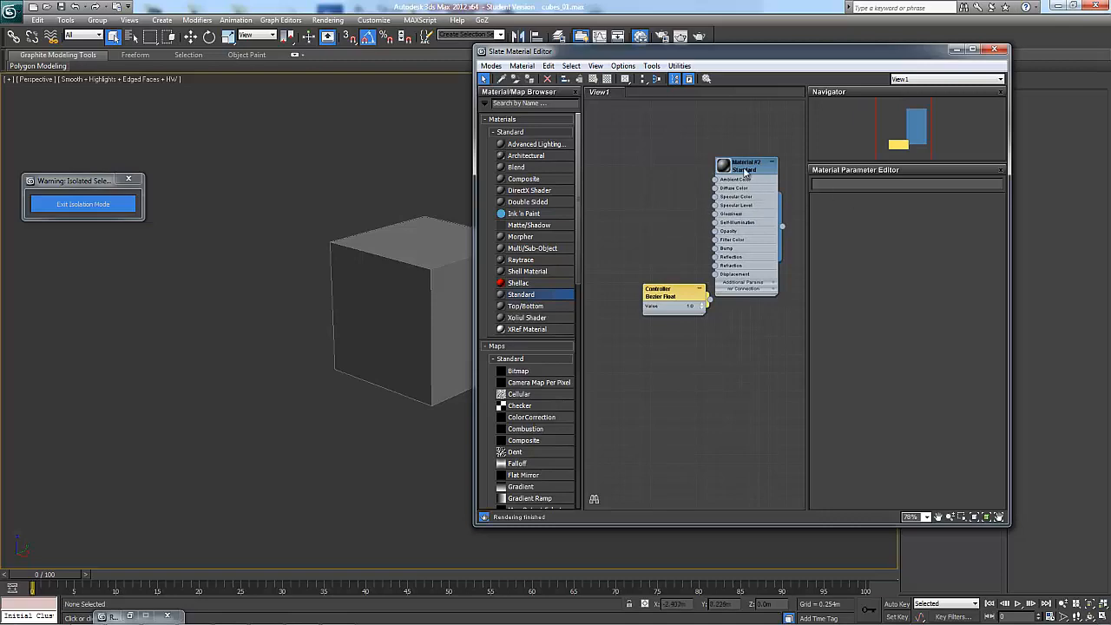
{"action": "double_click", "coordinate": [744, 168]}
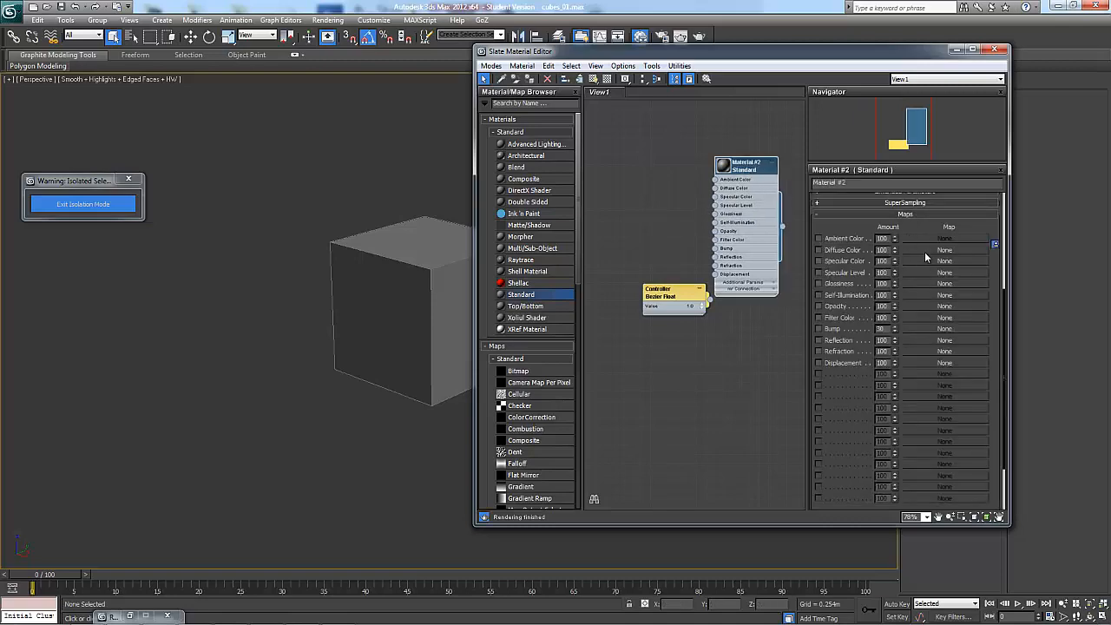
{"action": "left_click", "coordinate": [925, 250]}
{"action": "double_click", "coordinate": [496, 186]}
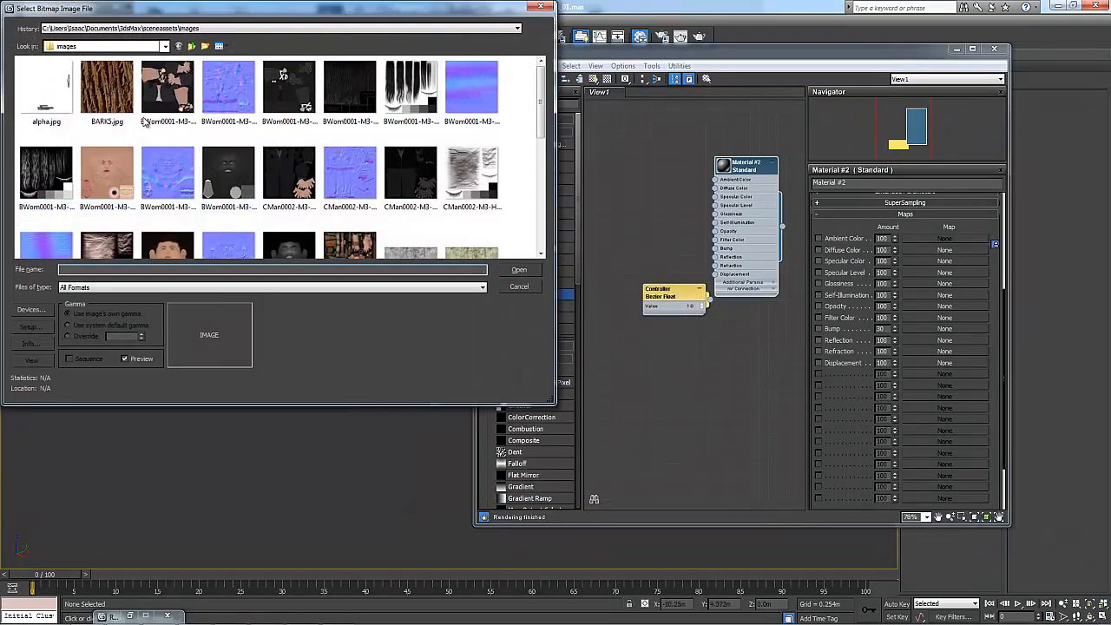
- Load low_polyLightingMap.tga from the bakes folder inside 3dtotal/videos/10_RTT as the diffuse bitmap
{"action": "left_click", "coordinate": [164, 46]}
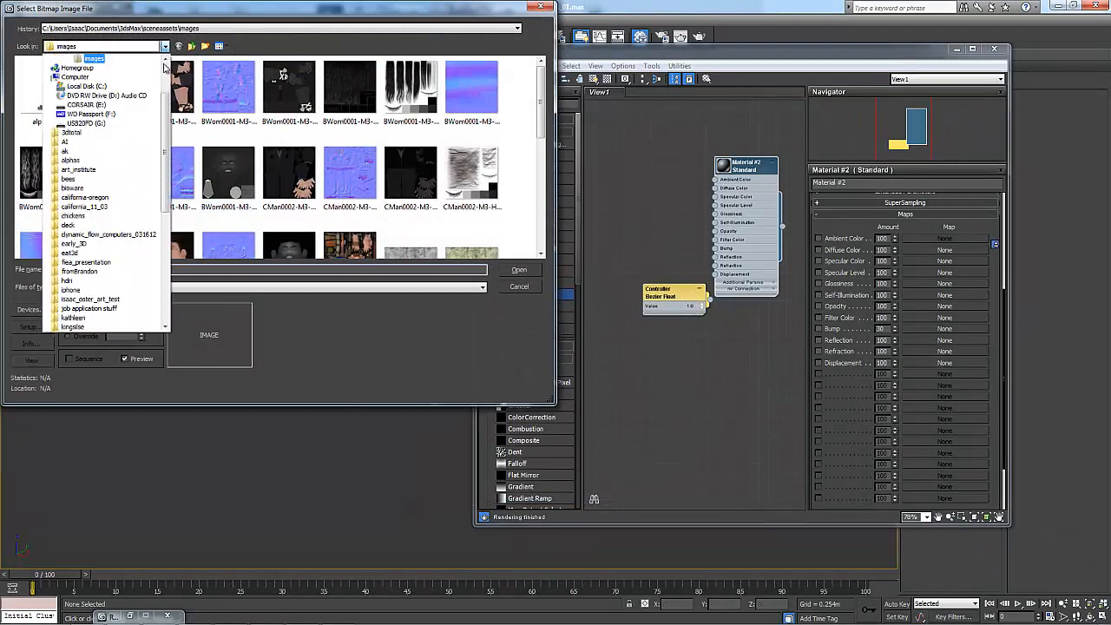
{"action": "left_click", "coordinate": [146, 137]}
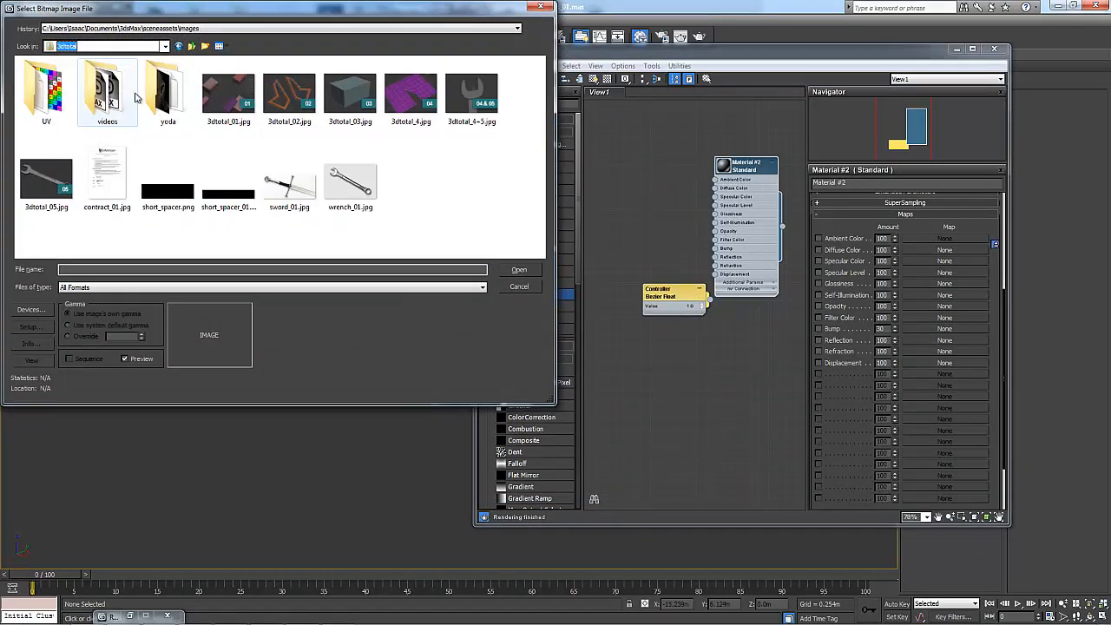
{"action": "double_click", "coordinate": [87, 96]}
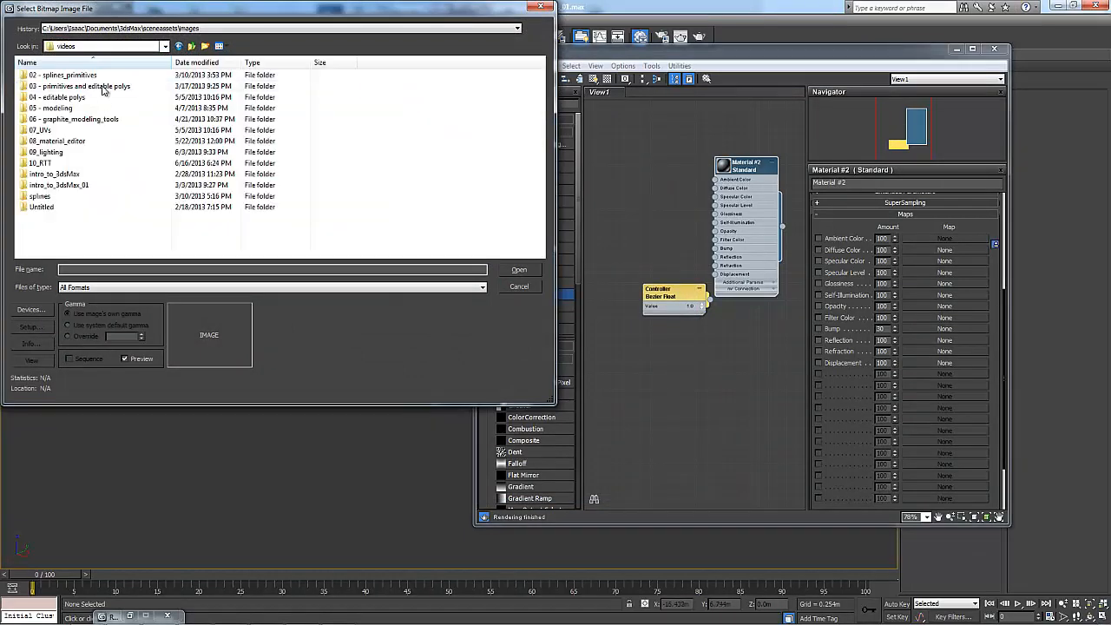
{"action": "double_click", "coordinate": [61, 163]}
{"action": "double_click", "coordinate": [35, 78]}
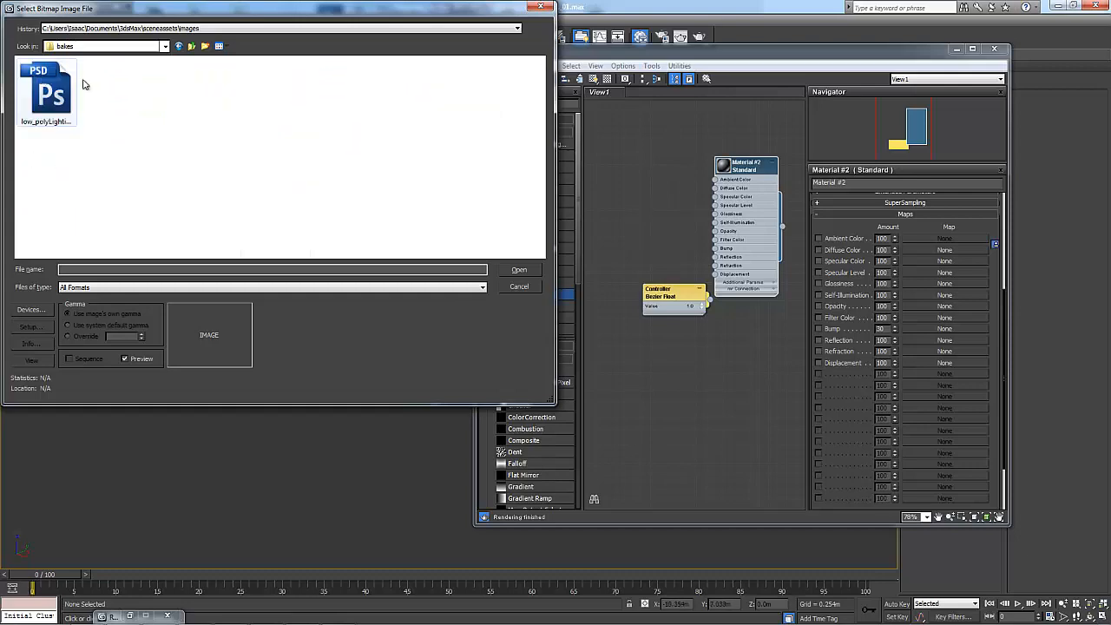
{"action": "left_click", "coordinate": [65, 94]}
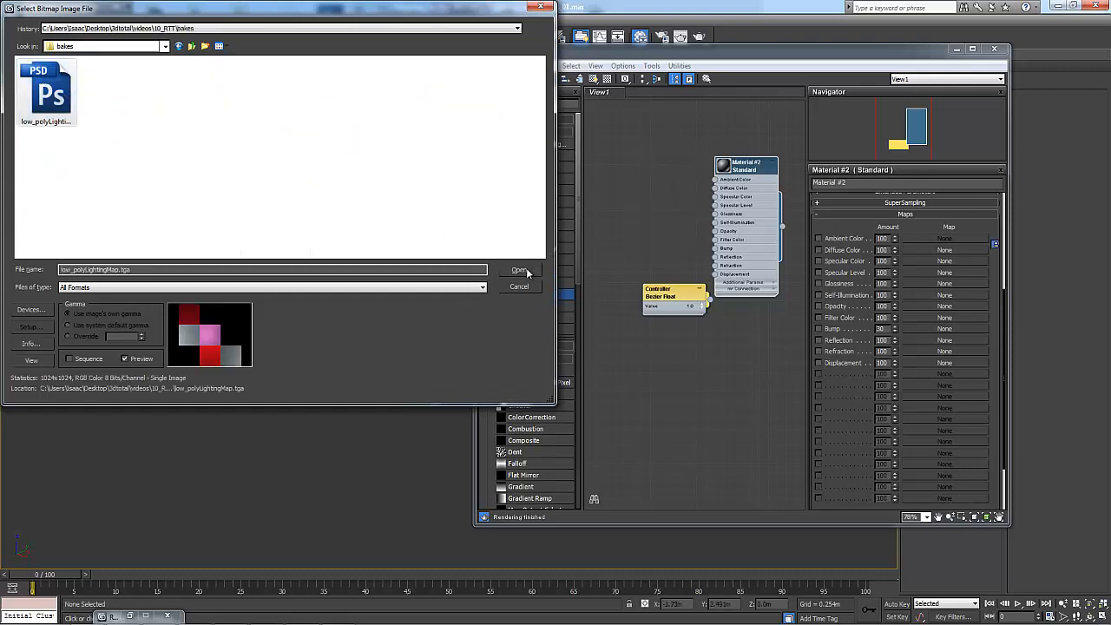
{"action": "left_click", "coordinate": [521, 271]}
- Examine the baked lighting on the cube's sides and underside from several angles
{"action": "left_click_drag", "start_coordinate": [926, 57], "coordinate": [984, 59]}
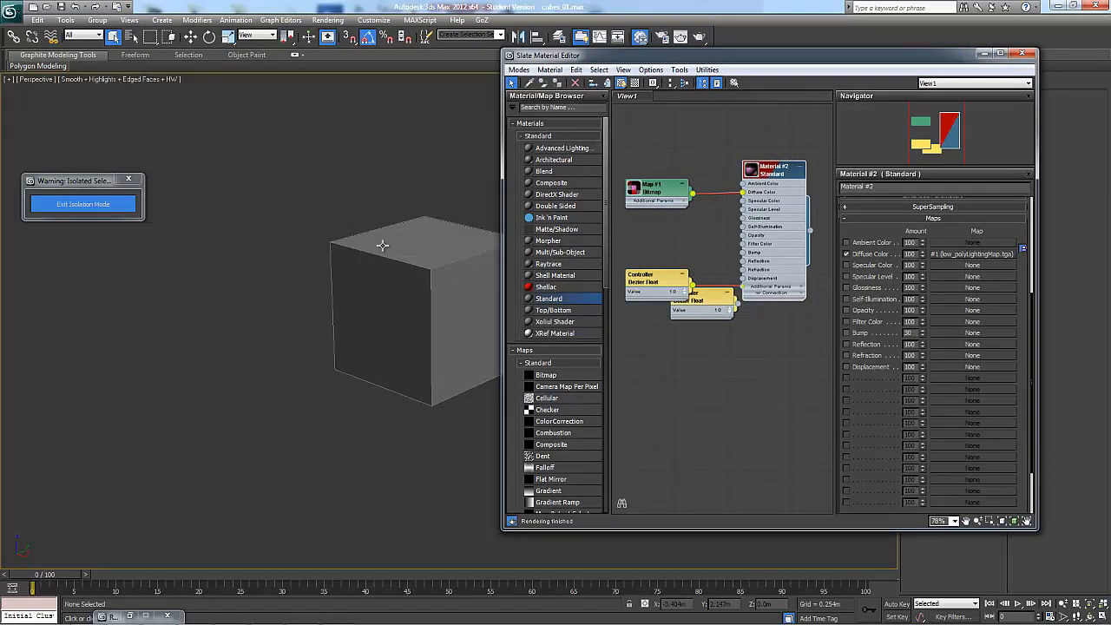
{"action": "middle_click_drag", "start_coordinate": [383, 245], "coordinate": [422, 204], "text": "alt"}
{"action": "middle_click_drag", "start_coordinate": [430, 252], "coordinate": [382, 208], "text": "alt"}
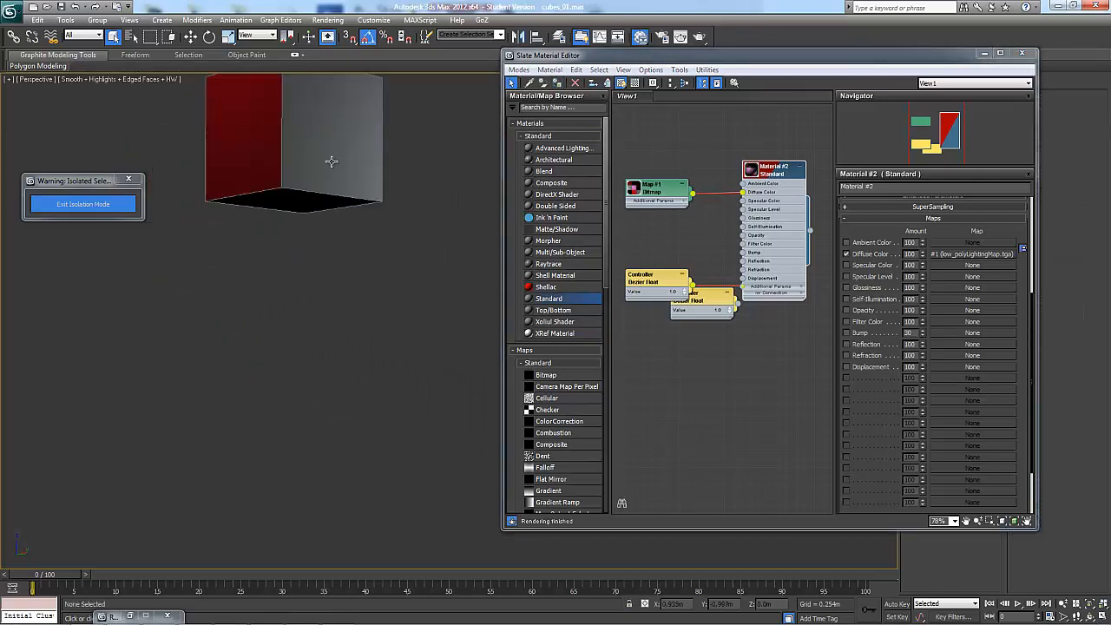
{"action": "left_click", "coordinate": [330, 164]}
{"action": "scroll", "coordinate": [350, 303], "scroll_direction": "up", "scroll_amount": 6}
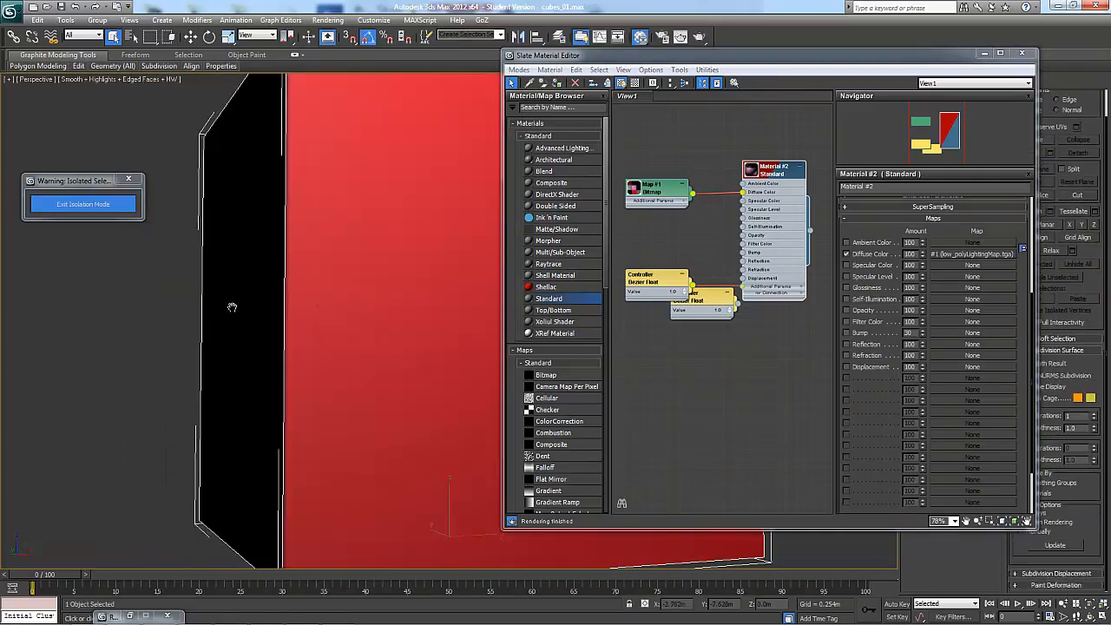
{"action": "scroll", "coordinate": [234, 311], "scroll_direction": "down", "scroll_amount": 5}
{"action": "left_click_drag", "start_coordinate": [621, 61], "coordinate": [895, 92]}
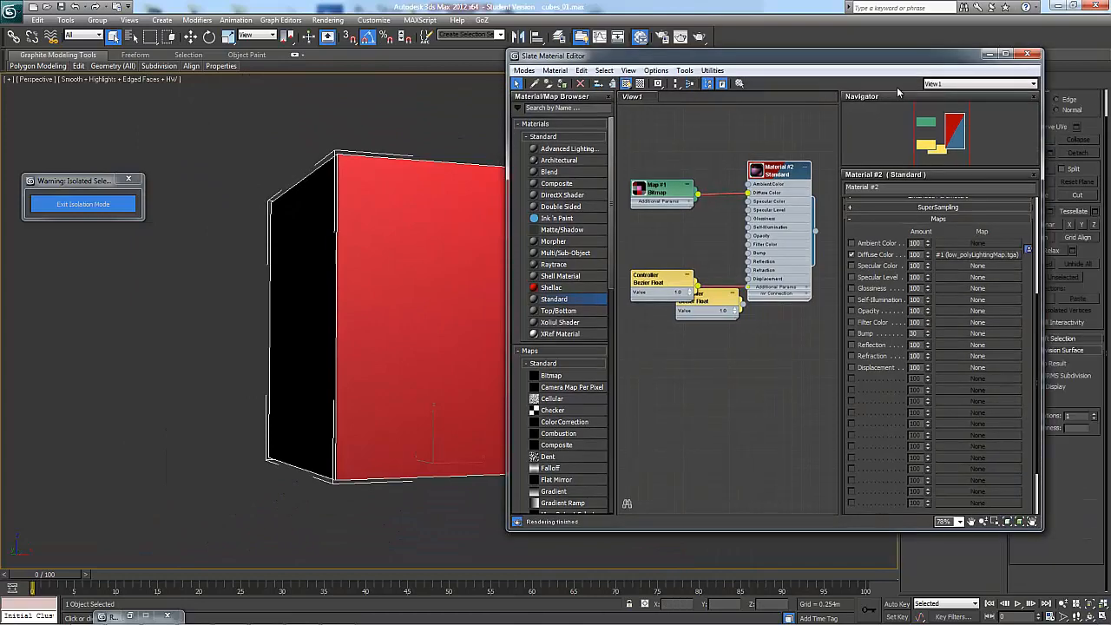
{"action": "middle_click_drag", "start_coordinate": [480, 238], "coordinate": [784, 161], "text": "alt"}
{"action": "scroll", "coordinate": [717, 282], "scroll_direction": "down", "scroll_amount": 3}
{"action": "left_click", "coordinate": [717, 282]}
{"action": "middle_click_drag", "start_coordinate": [717, 282], "coordinate": [1110, 382], "text": "alt"}
{"action": "middle_click_drag", "start_coordinate": [749, 337], "coordinate": [796, 274], "text": "alt"}
{"action": "middle_click_drag", "start_coordinate": [658, 278], "coordinate": [830, 397], "text": "alt"}
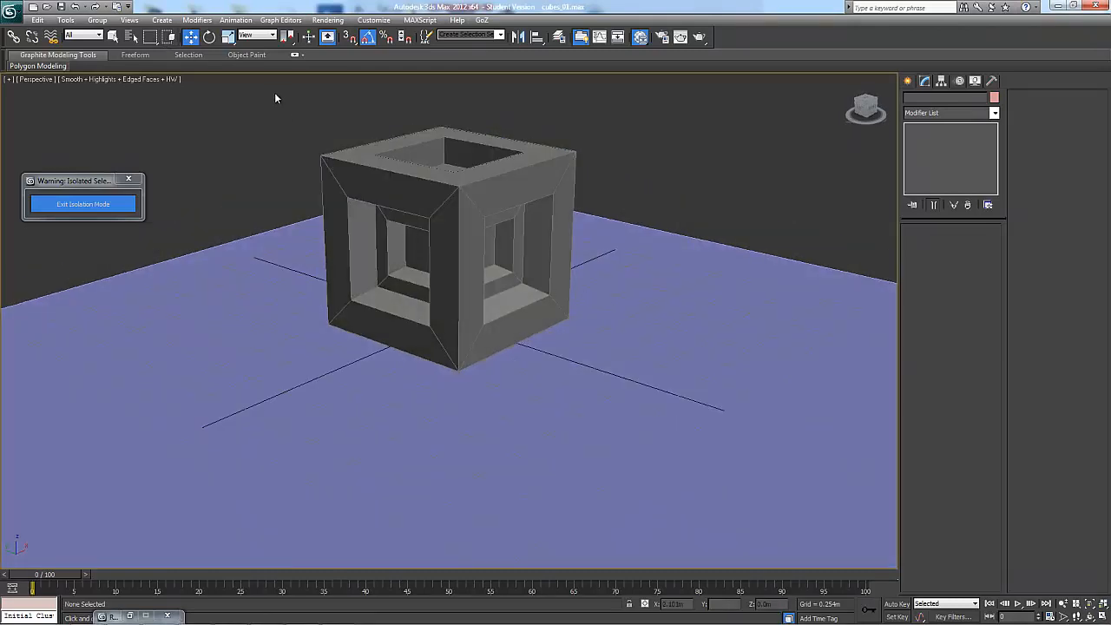
- Place a Skylight on the ground beside the hollow cube at about X -1.17 m, Y 0.92 m, with Cast Shadows enabled
{"action": "left_click", "coordinate": [162, 20]}
{"action": "mouse_move", "coordinate": [191, 183]}
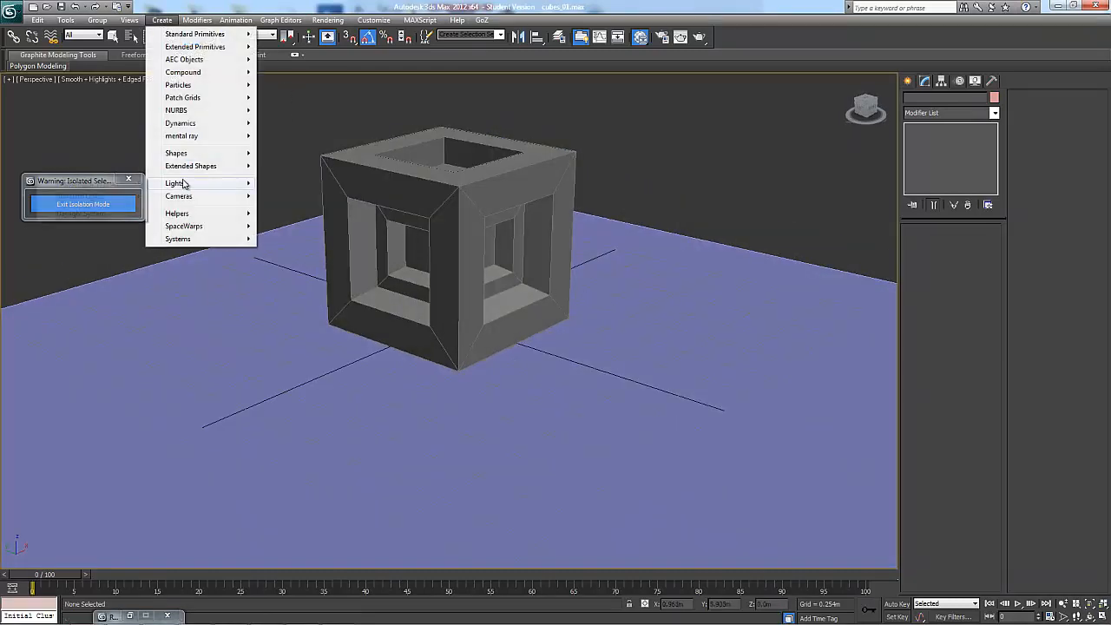
{"action": "mouse_move", "coordinate": [118, 197]}
{"action": "left_click", "coordinate": [296, 258]}
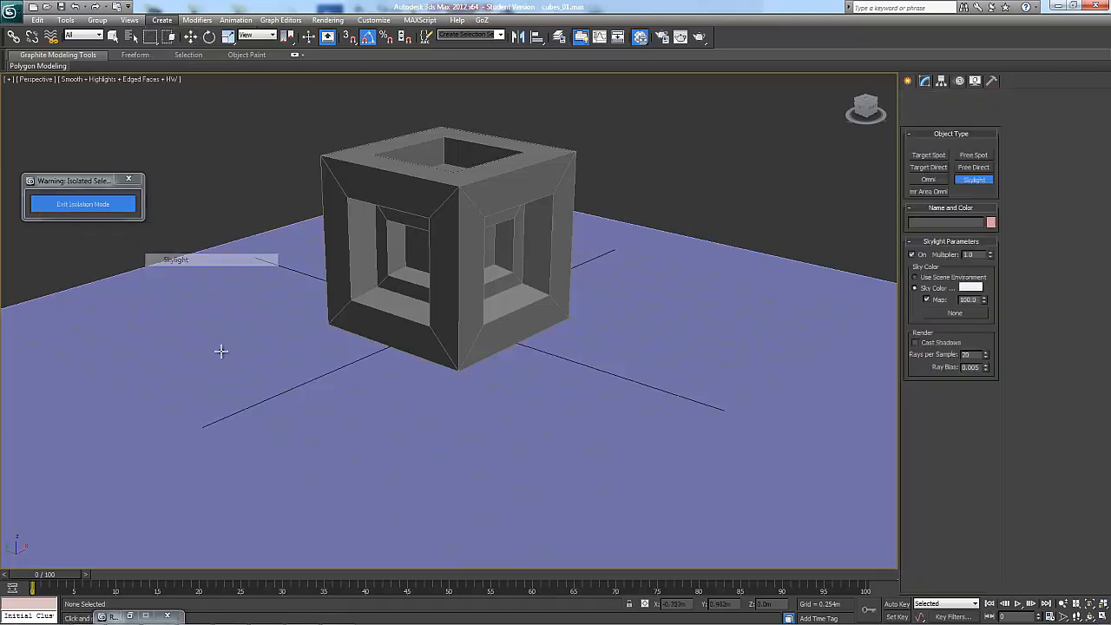
{"action": "left_click", "coordinate": [188, 338]}
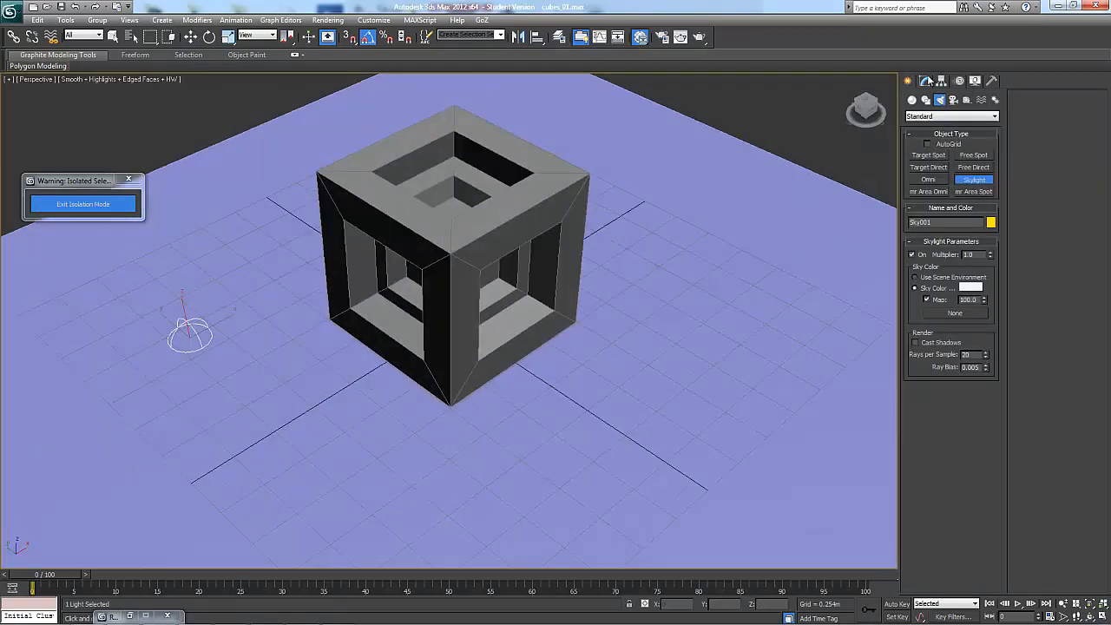
{"action": "left_click", "coordinate": [926, 80]}
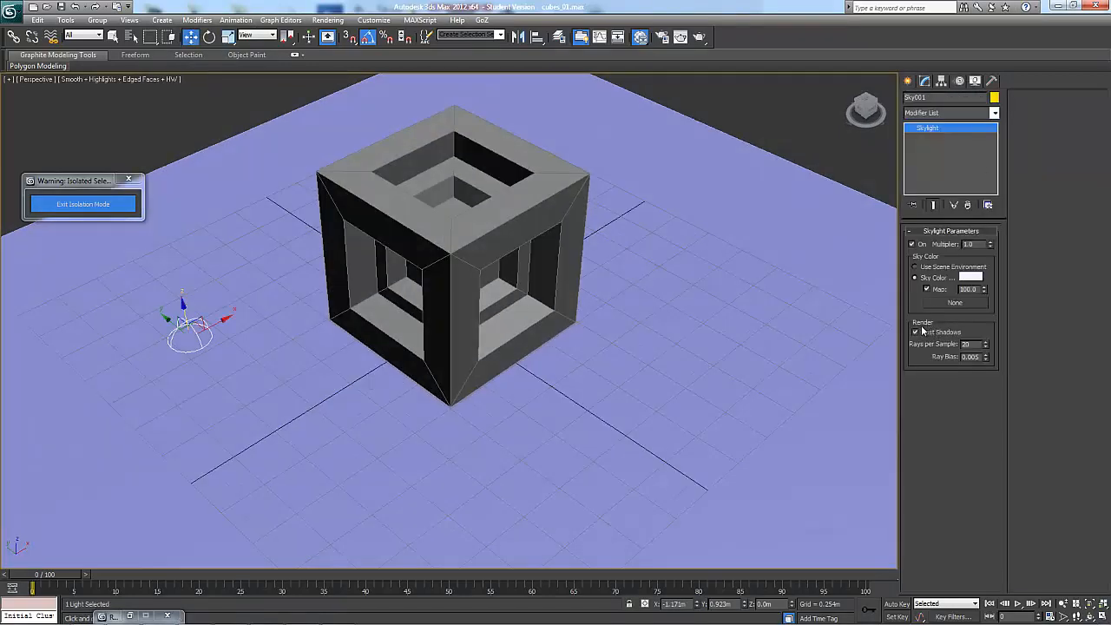
- Examine the hollow low_poly cube and the ground plane beneath it from several angles, finishing with the cube selected
{"action": "middle_click_drag", "start_coordinate": [775, 296], "coordinate": [553, 237], "text": "alt"}
{"action": "right_click", "coordinate": [669, 130]}
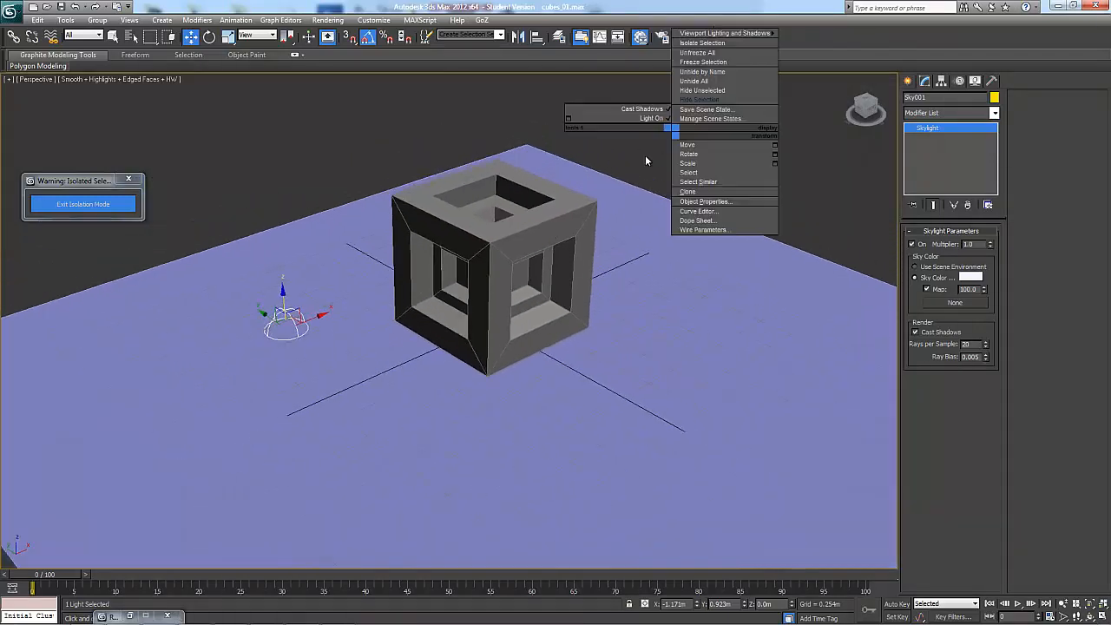
{"action": "left_click", "coordinate": [569, 215]}
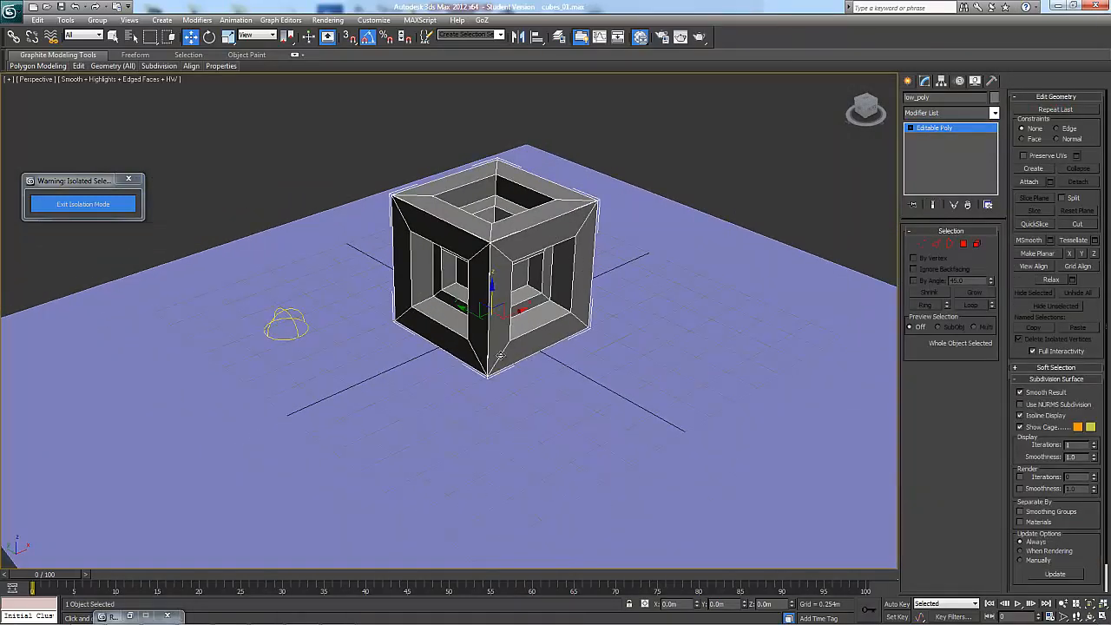
{"action": "middle_click_drag", "start_coordinate": [621, 360], "coordinate": [570, 252], "text": "alt"}
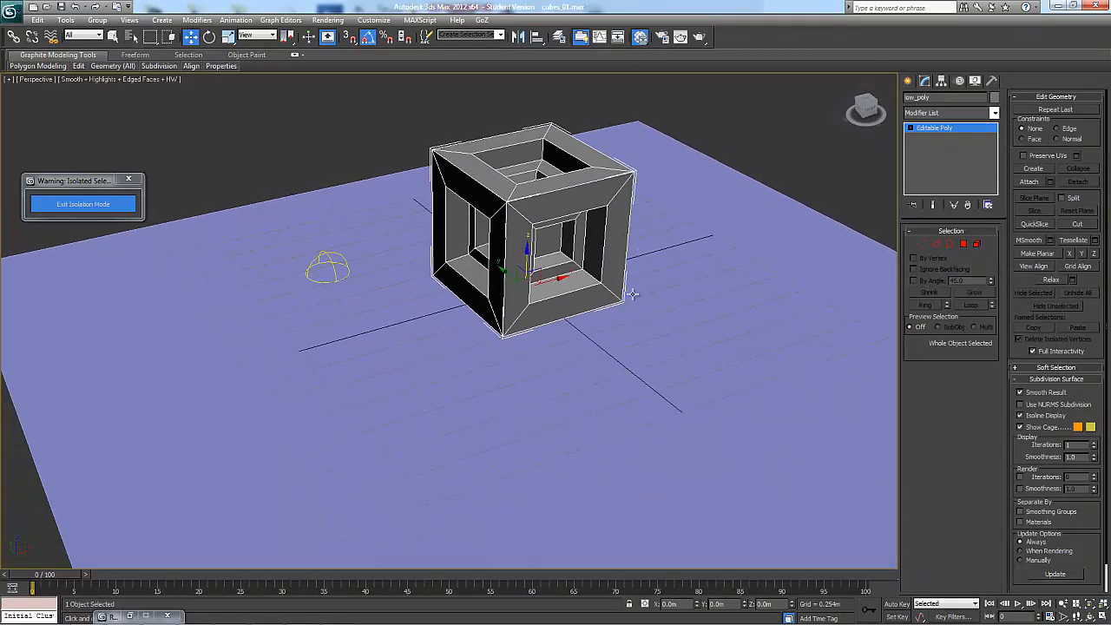
{"action": "left_click", "coordinate": [730, 358]}
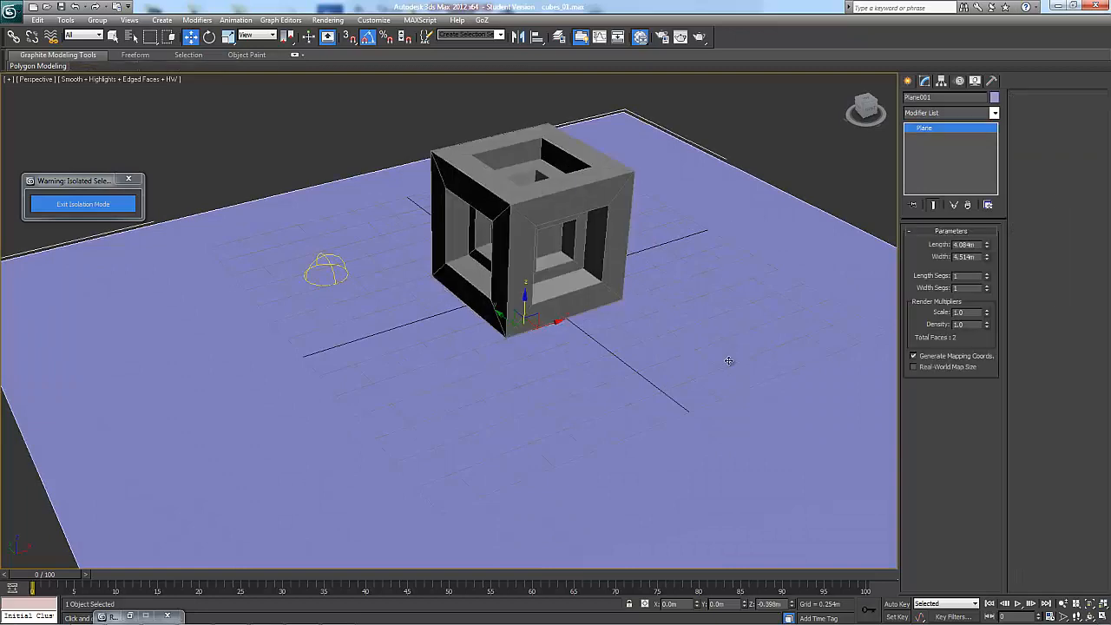
{"action": "middle_click_drag", "start_coordinate": [730, 342], "coordinate": [553, 301], "text": "alt"}
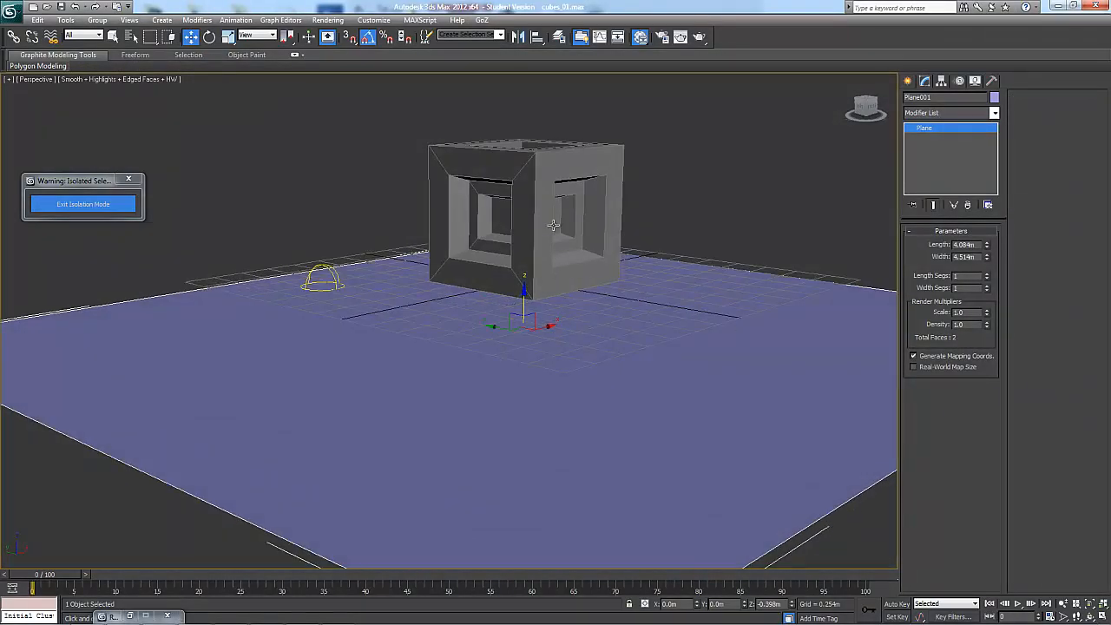
{"action": "middle_click_drag", "start_coordinate": [592, 295], "coordinate": [544, 291], "text": "alt"}
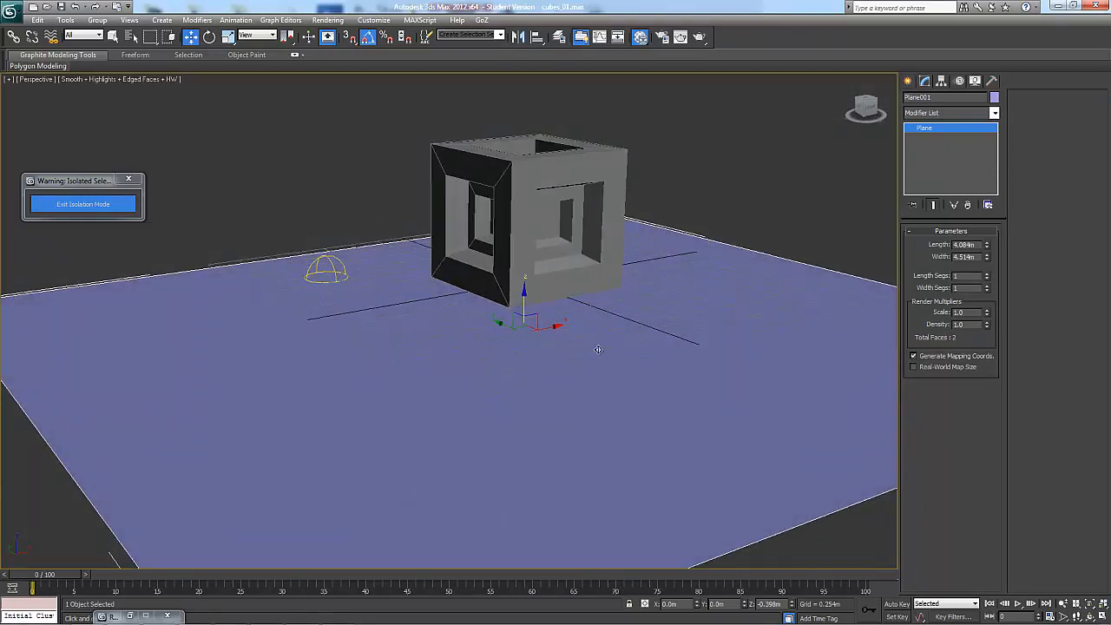
{"action": "middle_click_drag", "start_coordinate": [598, 349], "coordinate": [526, 229], "text": "alt"}
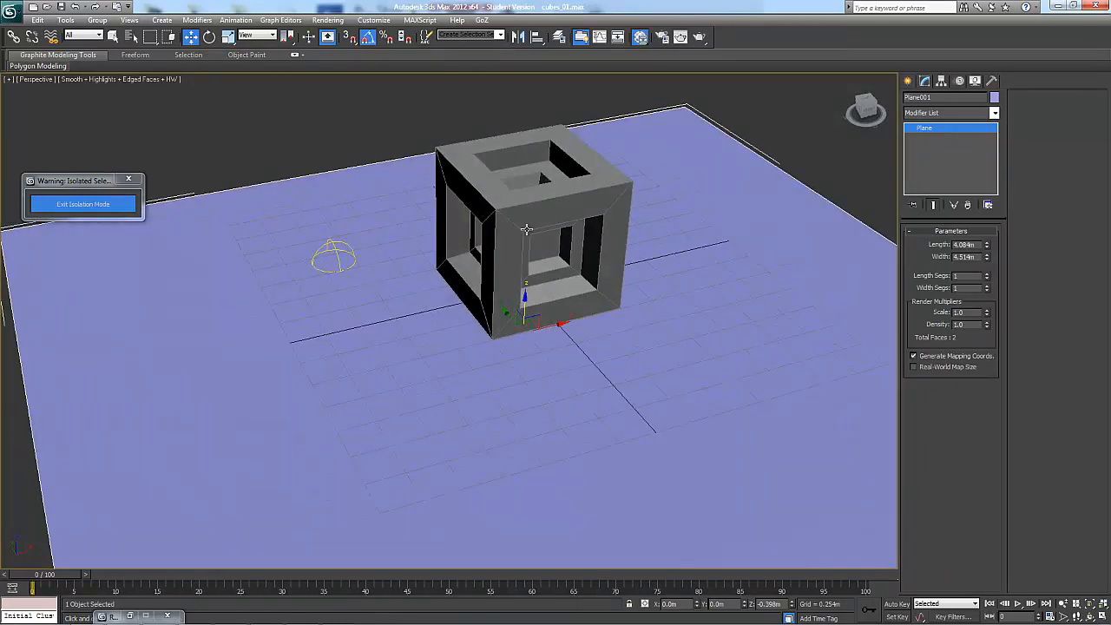
{"action": "middle_click_drag", "start_coordinate": [465, 259], "coordinate": [460, 200], "text": "alt"}
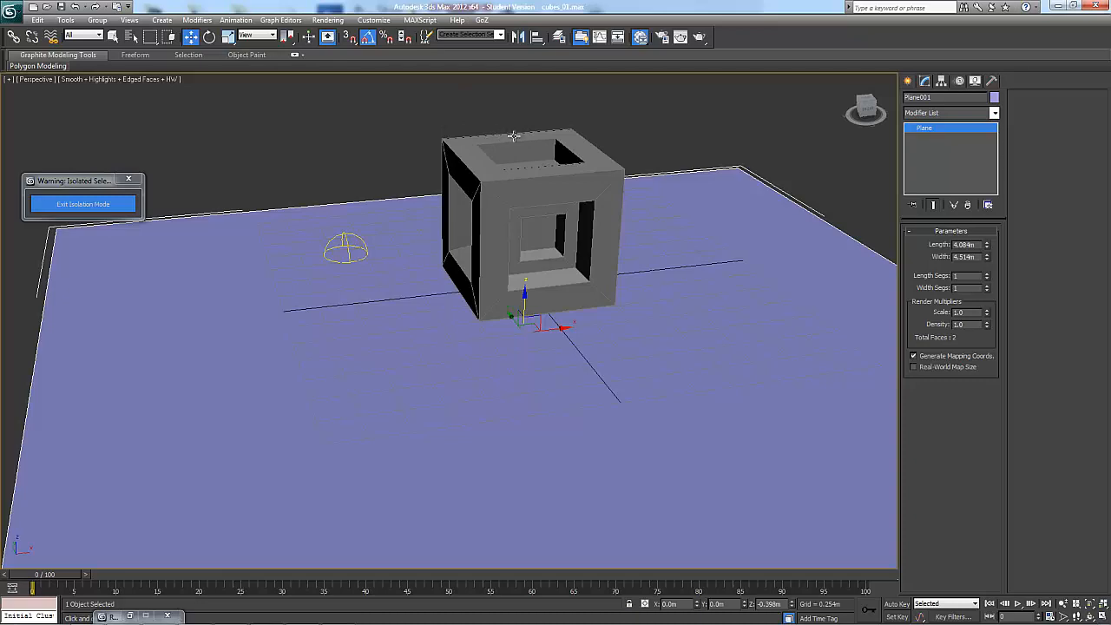
{"action": "middle_click_drag", "start_coordinate": [471, 165], "coordinate": [409, 282], "text": "alt"}
{"action": "middle_click_drag", "start_coordinate": [363, 174], "coordinate": [486, 226], "text": "alt"}
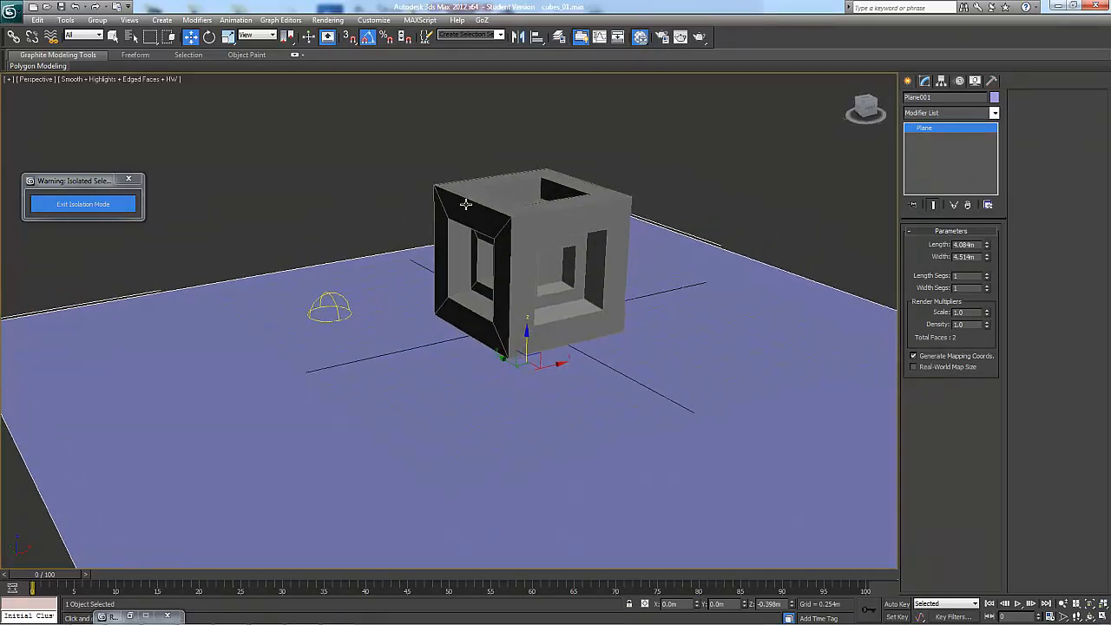
{"action": "left_click", "coordinate": [524, 238]}
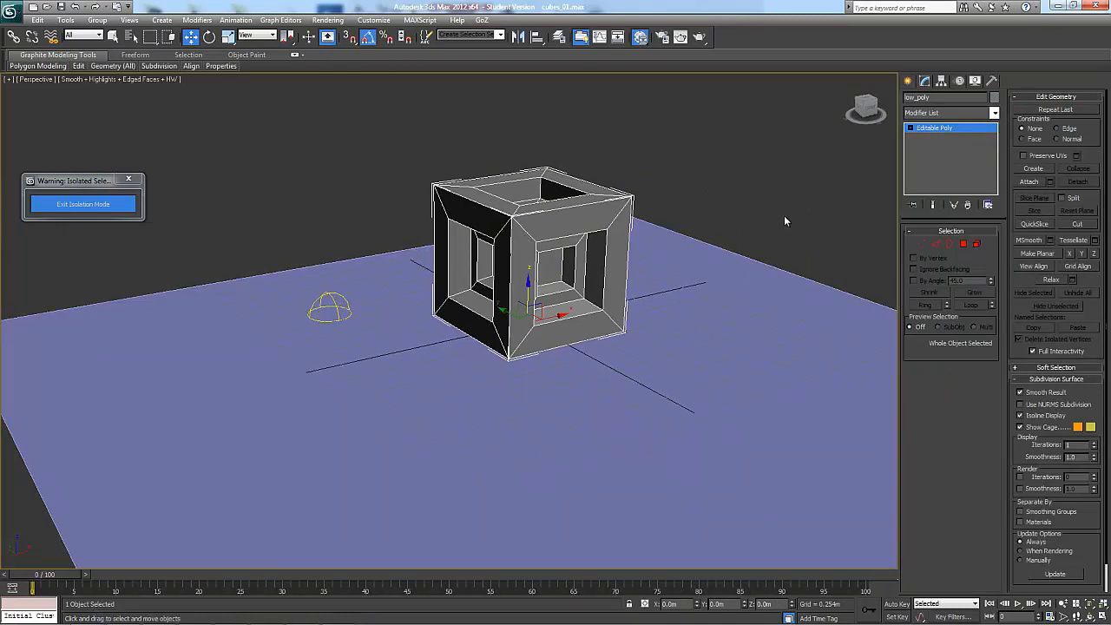
- Replace the LightingMap output of the low_poly cube in Render To Texture with a ShadowsMap element
{"action": "key", "text": "q"}
{"action": "key", "text": "0"}
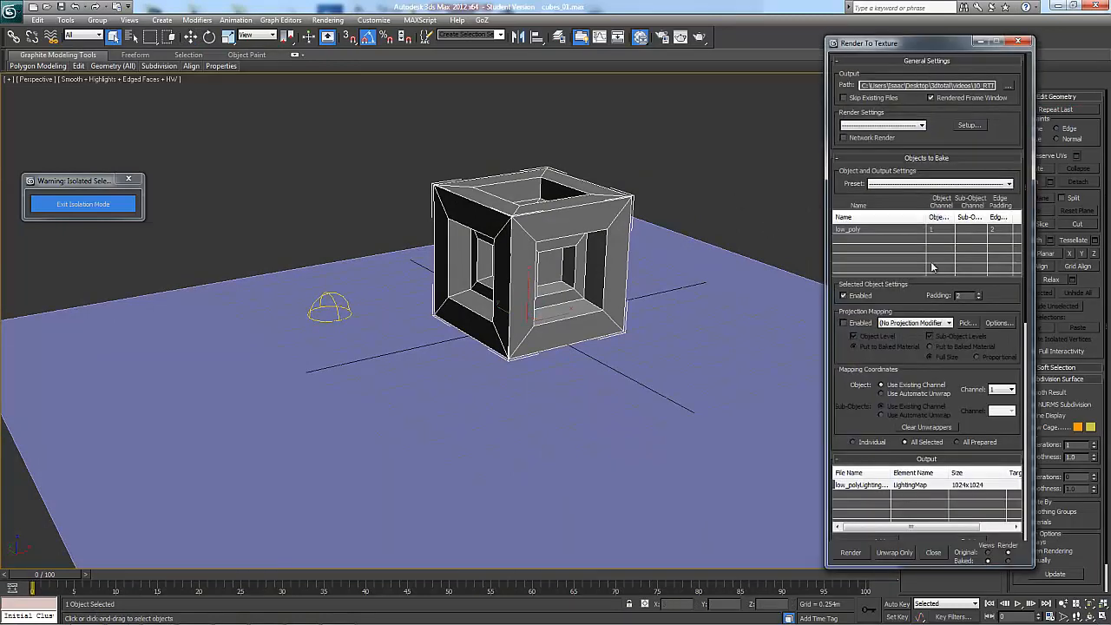
{"action": "scroll", "coordinate": [913, 301], "scroll_direction": "down", "scroll_amount": 3}
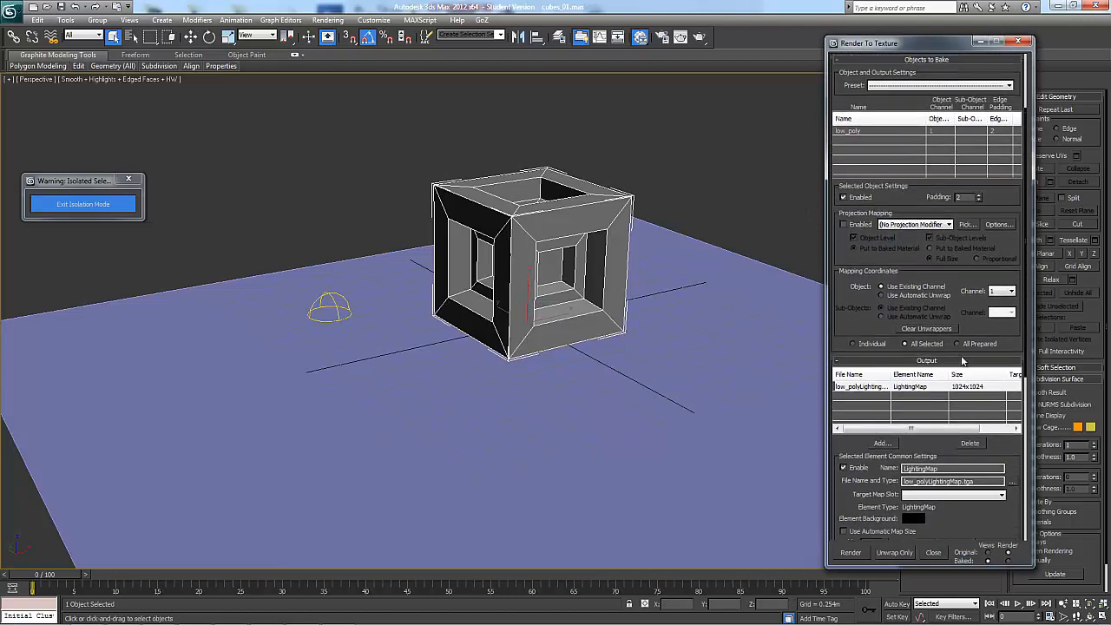
{"action": "left_click", "coordinate": [970, 443]}
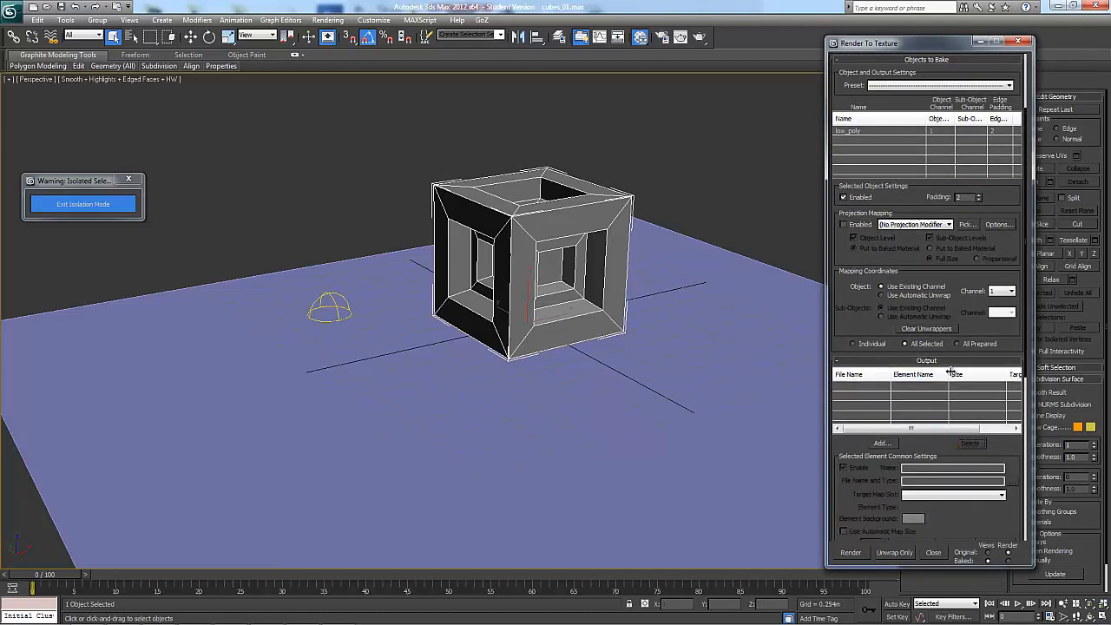
{"action": "left_click", "coordinate": [882, 443]}
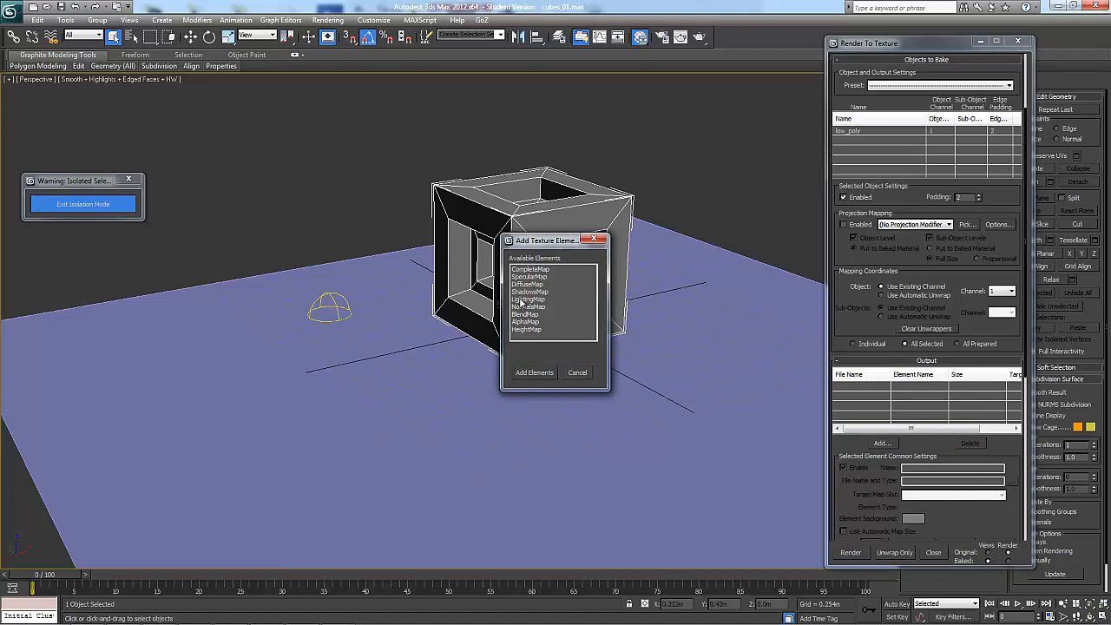
{"action": "left_click", "coordinate": [528, 291]}
{"action": "left_click", "coordinate": [533, 372]}
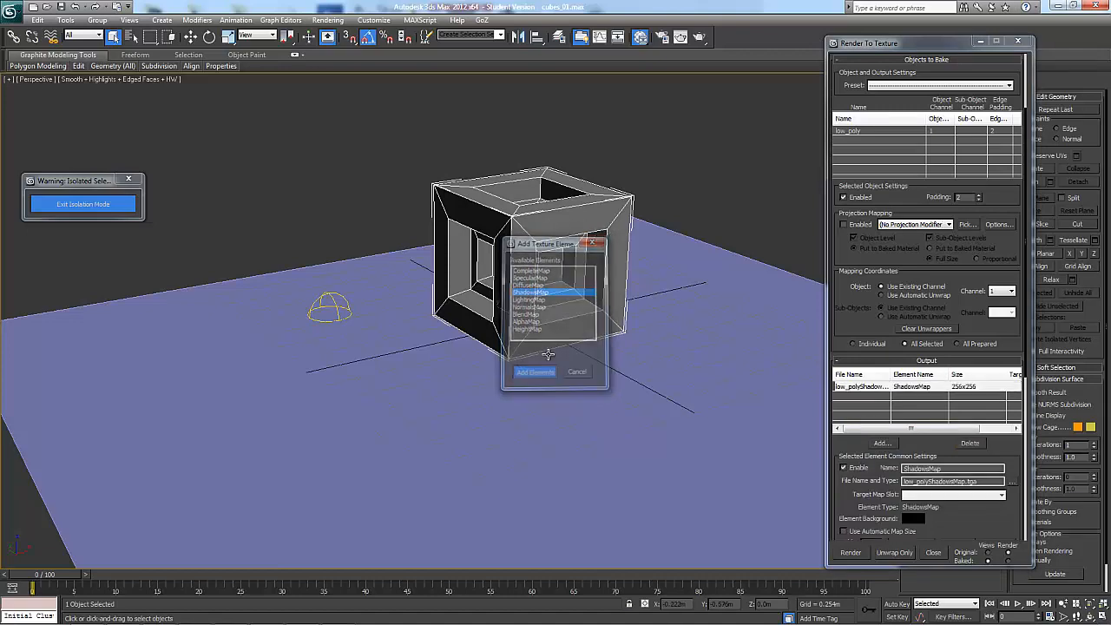
- Set the ShadowsMap output size to 1024x1024
{"action": "middle_click_drag", "start_coordinate": [665, 367], "coordinate": [599, 369], "text": "alt"}
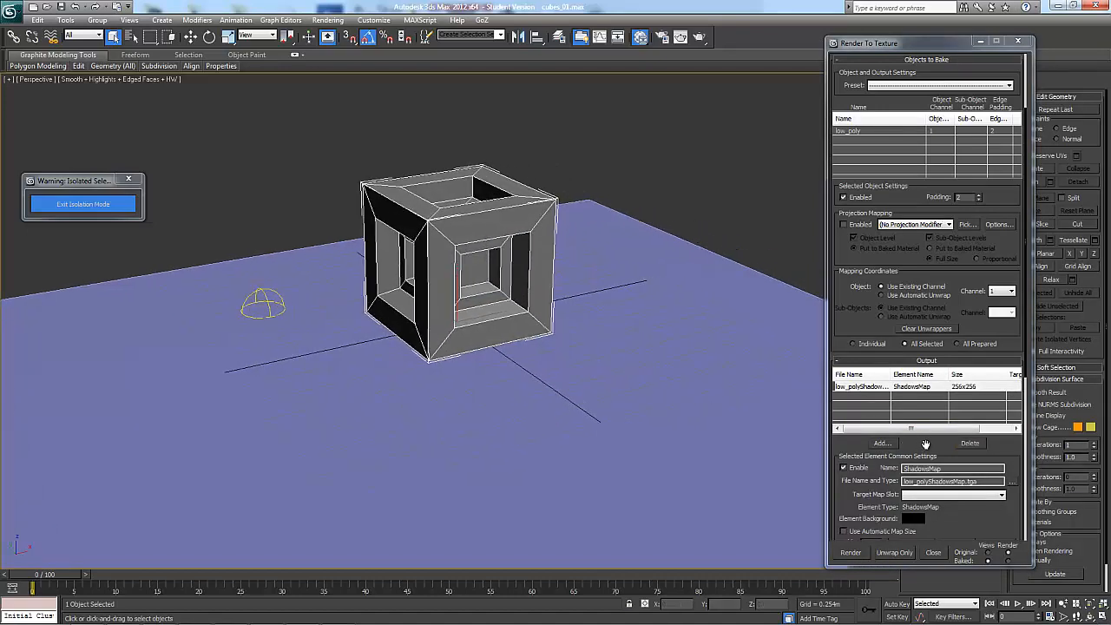
{"action": "left_click_drag", "start_coordinate": [926, 444], "coordinate": [930, 348]}
{"action": "left_click", "coordinate": [1000, 446]}
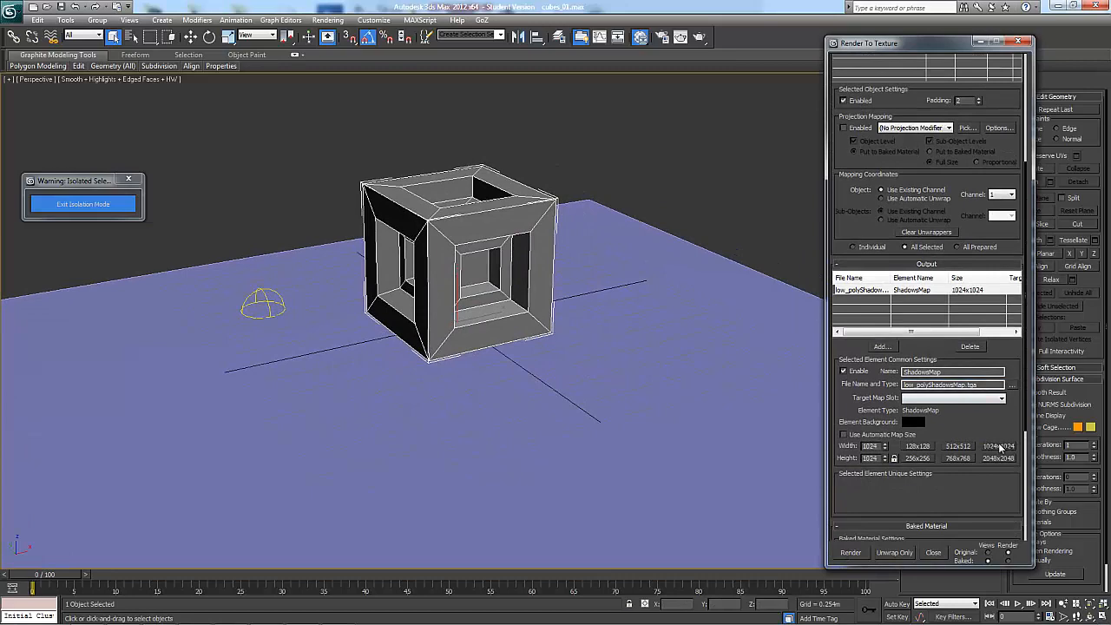
- Bake the ShadowsMap for the hollow cube, inspect the rendered map and close its frame window
{"action": "middle_click_drag", "start_coordinate": [564, 309], "coordinate": [556, 332], "text": "alt"}
{"action": "scroll", "coordinate": [552, 297], "scroll_direction": "up", "scroll_amount": 2}
{"action": "left_click_drag", "start_coordinate": [865, 492], "coordinate": [906, 424]}
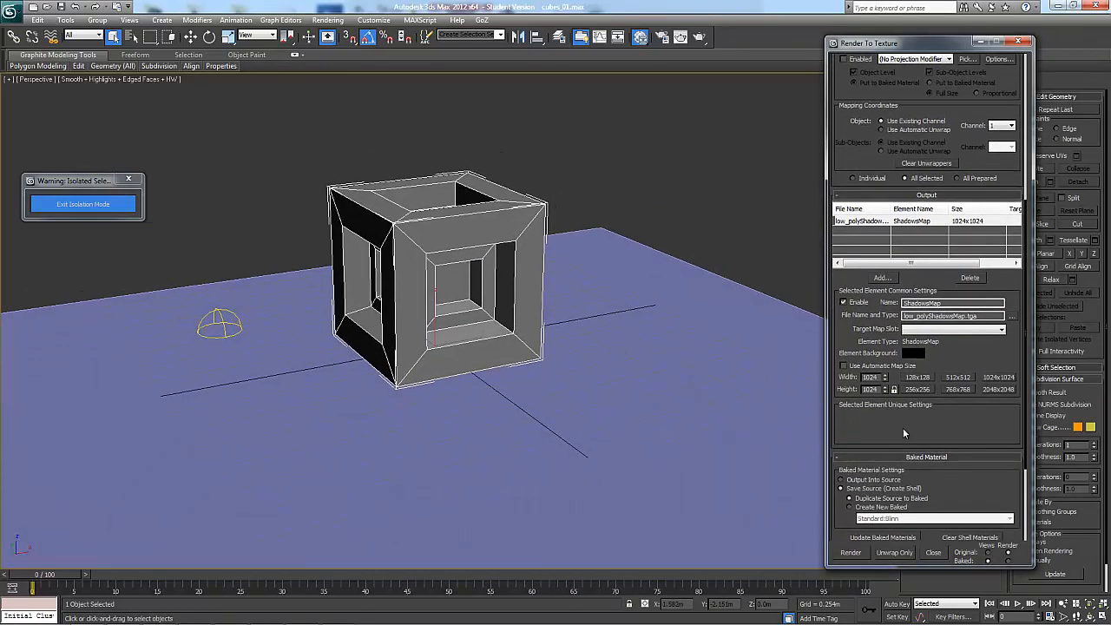
{"action": "left_click", "coordinate": [850, 553]}
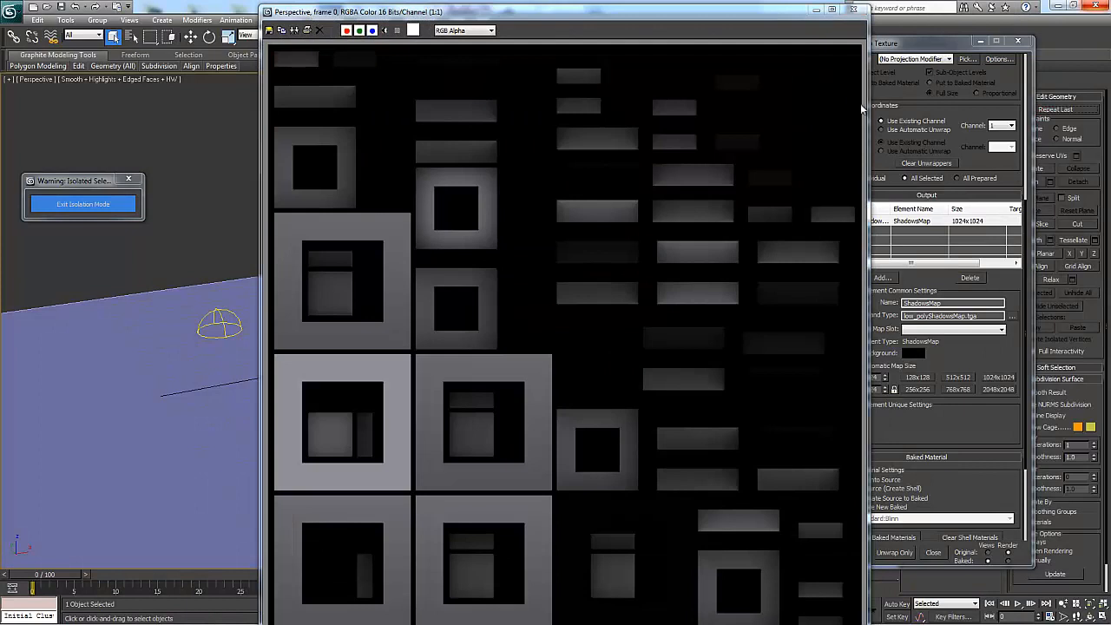
{"action": "left_click_drag", "start_coordinate": [777, 12], "coordinate": [771, 9]}
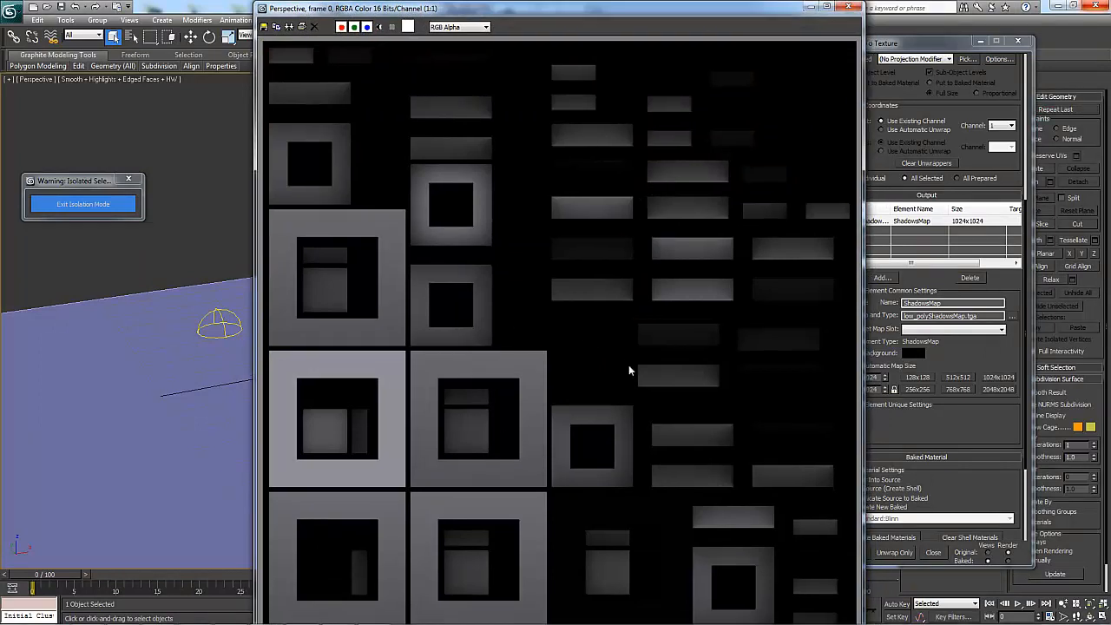
{"action": "left_click", "coordinate": [846, 6]}
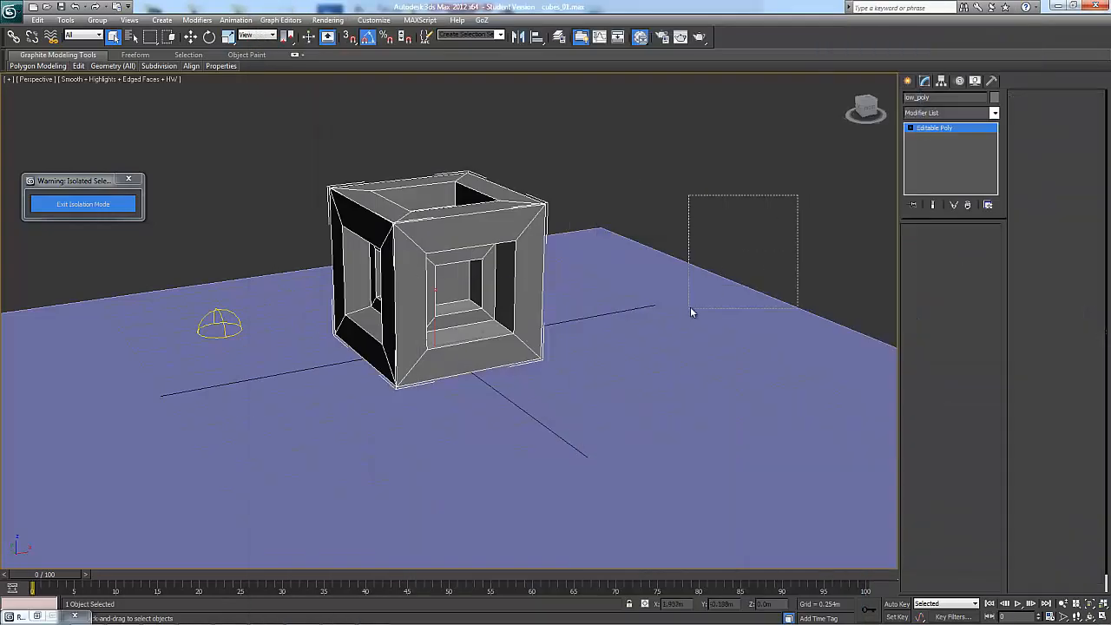
- Delete the ground plane and the Skylight, and hide the viewport's home grid
{"action": "left_click", "coordinate": [725, 258]}
{"action": "key", "text": "Delete"}
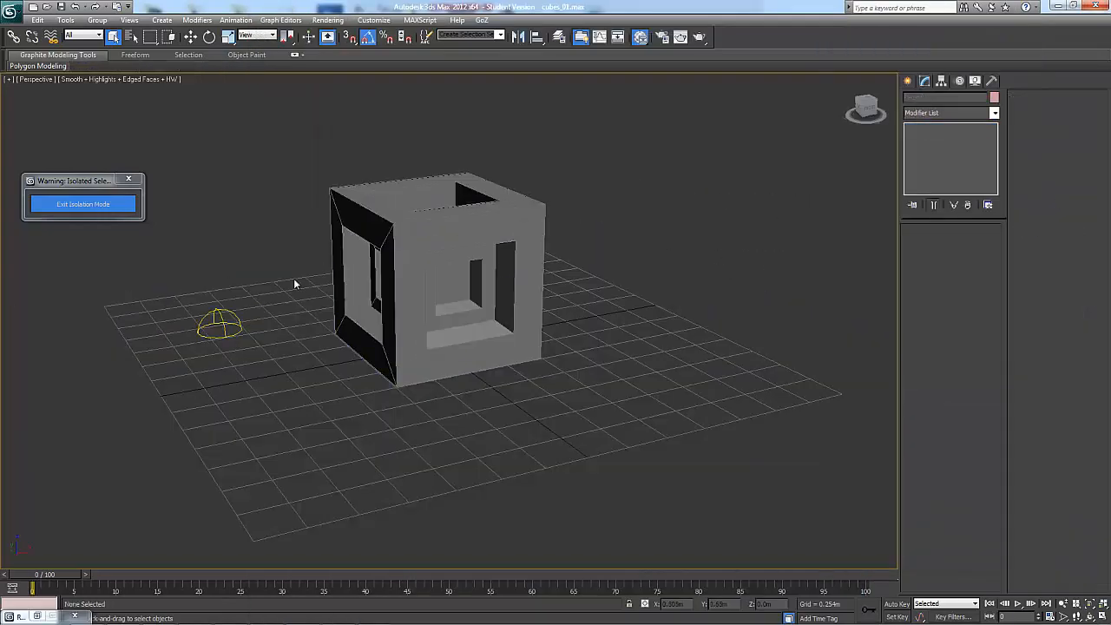
{"action": "left_click_drag", "start_coordinate": [266, 296], "coordinate": [171, 379]}
{"action": "key", "text": "Delete"}
{"action": "key", "text": "g"}
{"action": "middle_click_drag", "start_coordinate": [580, 428], "coordinate": [594, 441], "text": "alt"}
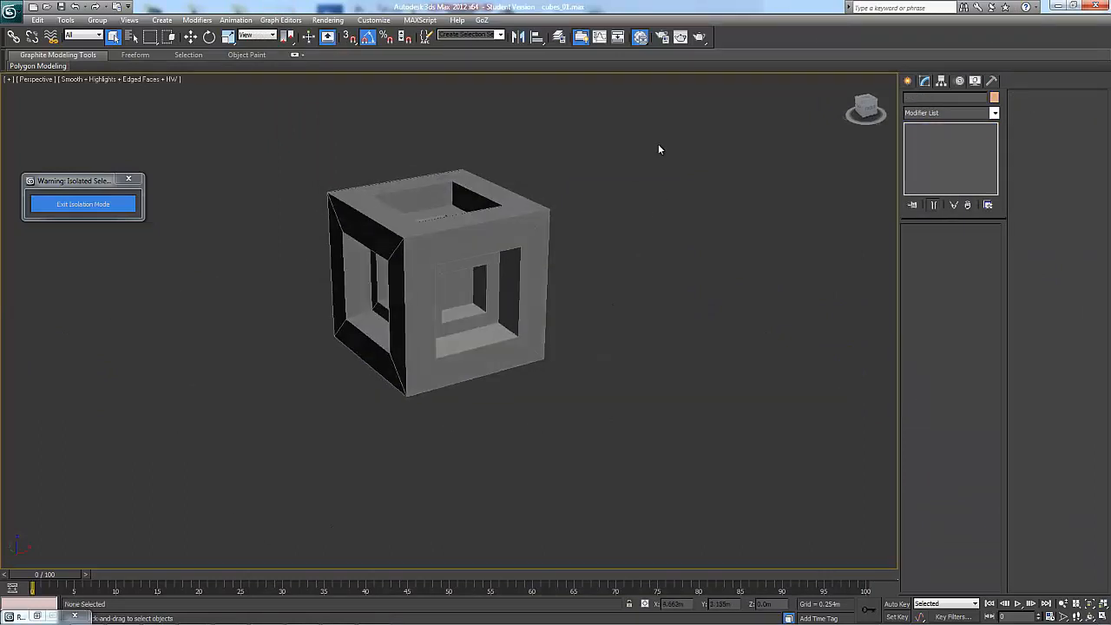
- Load low_polyShadowsMap.tga from the bakes folder as the Diffuse Color bitmap of the Standard material
{"action": "key", "text": "m"}
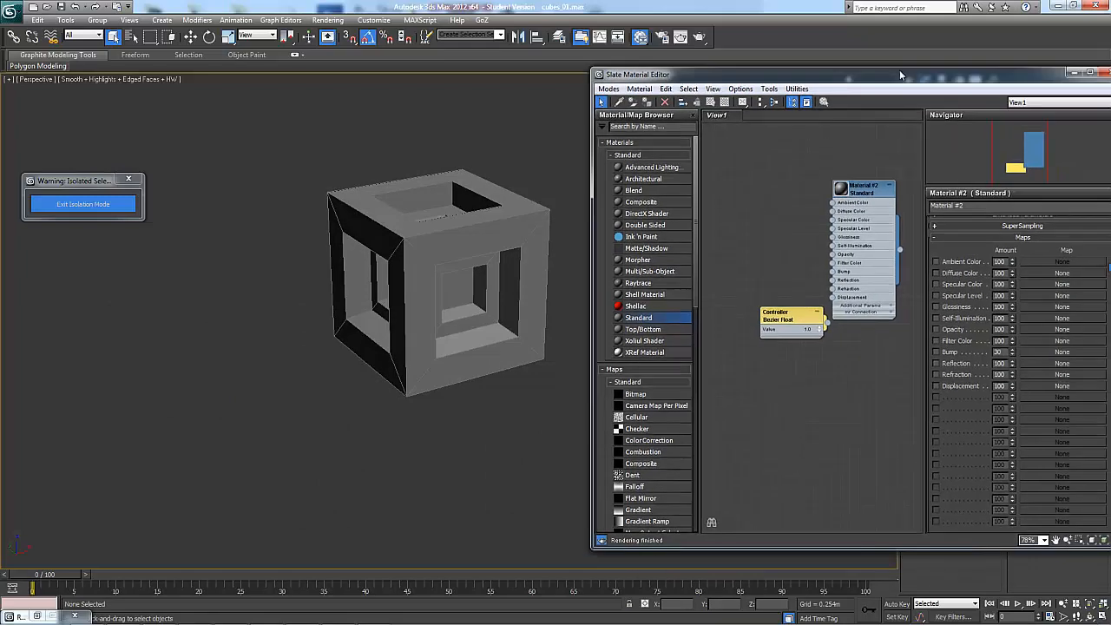
{"action": "left_click", "coordinate": [976, 251]}
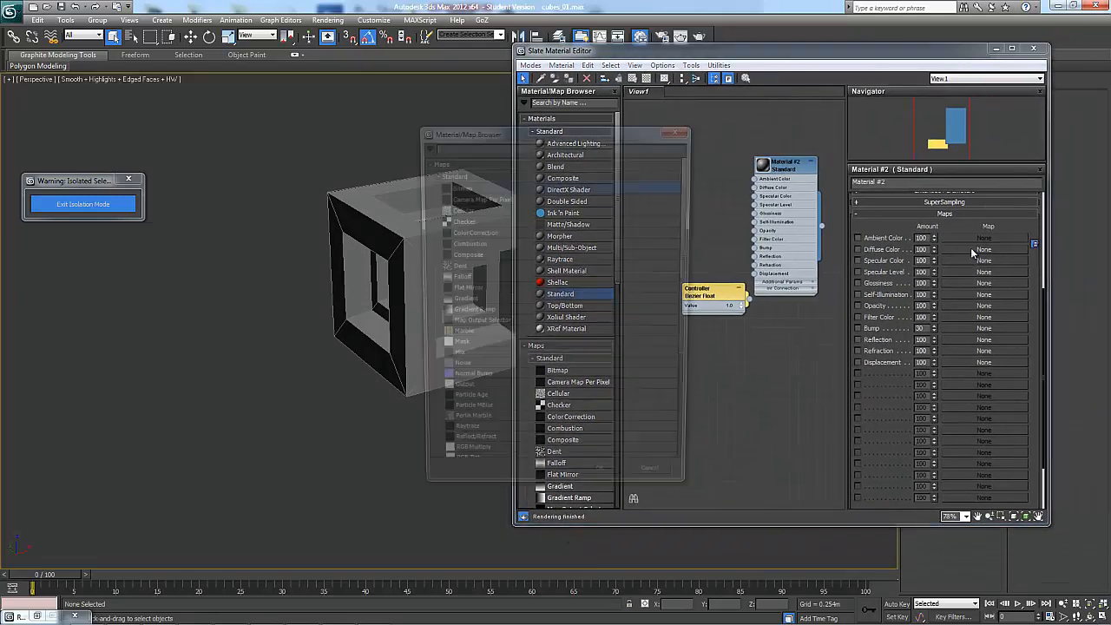
{"action": "double_click", "coordinate": [475, 187]}
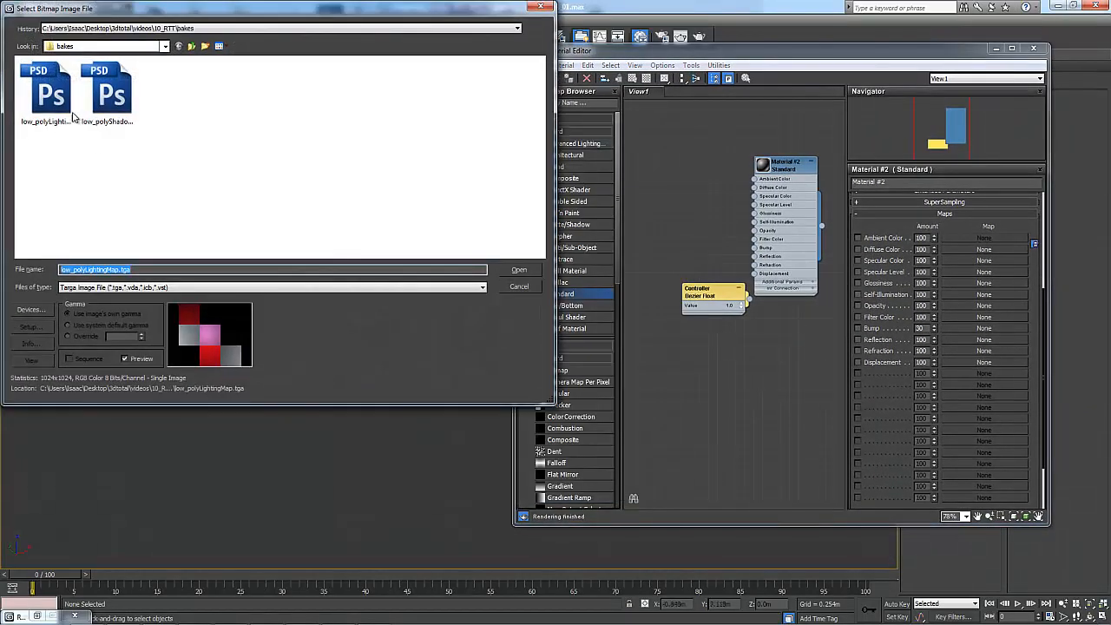
{"action": "left_click", "coordinate": [102, 102]}
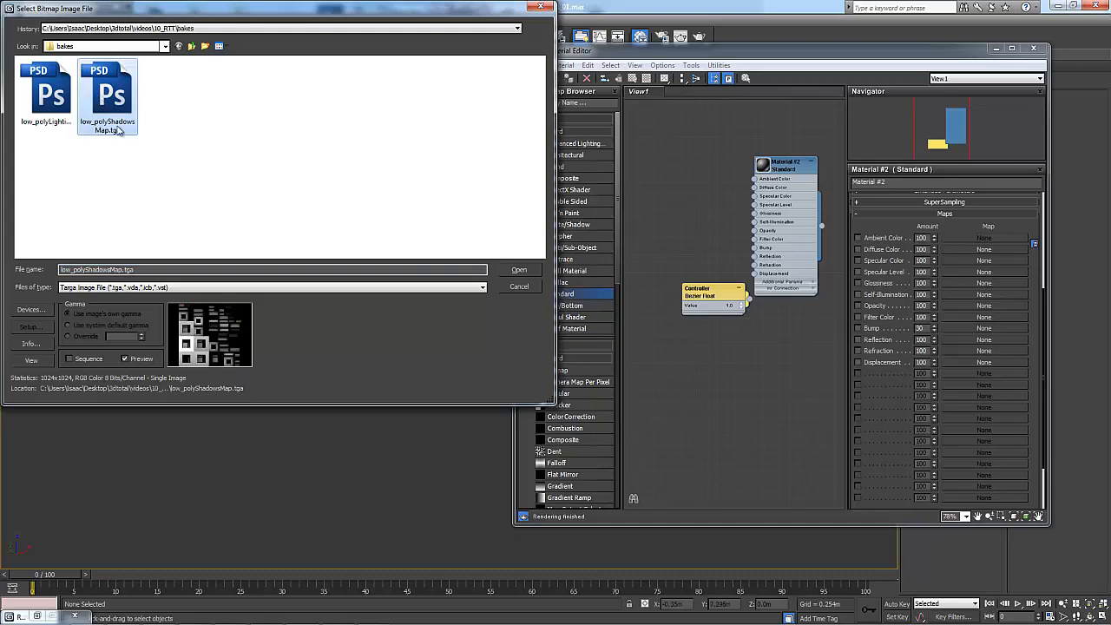
{"action": "left_click", "coordinate": [50, 123]}
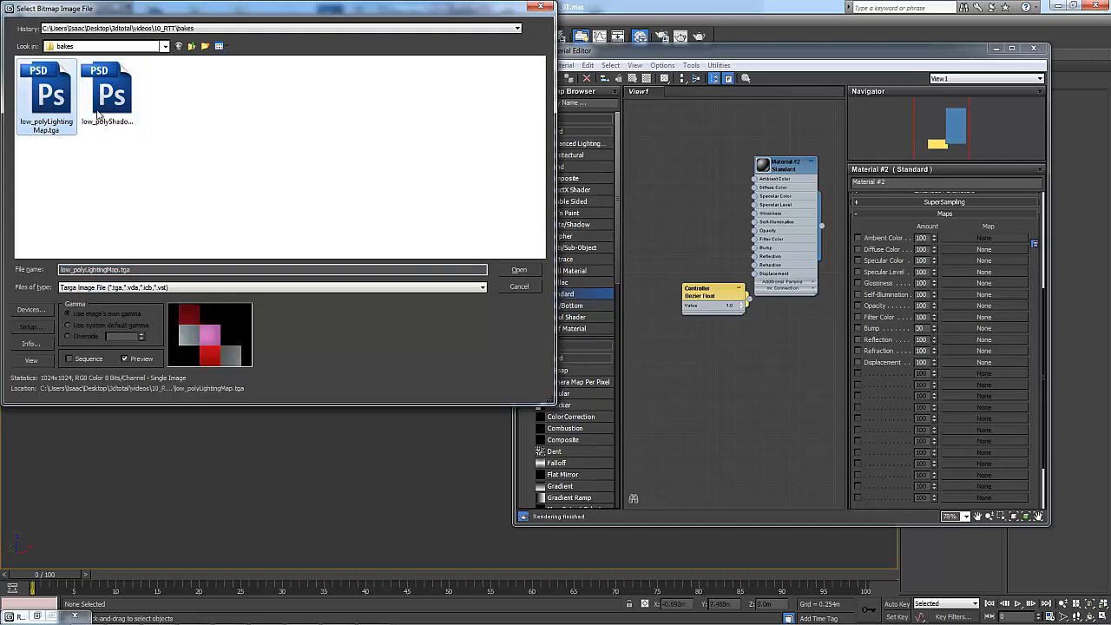
{"action": "left_click", "coordinate": [99, 113]}
{"action": "left_click", "coordinate": [512, 272]}
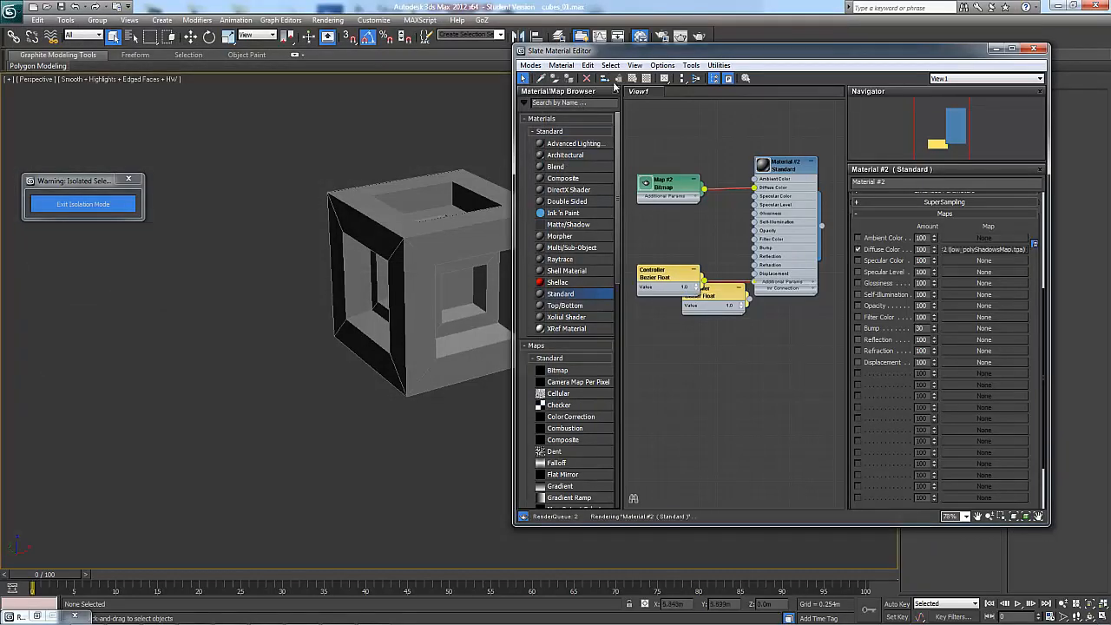
- Assign the material to the hollow cube with its texture shown in the viewport, and turn off edged faces
{"action": "left_click_drag", "start_coordinate": [702, 56], "coordinate": [762, 61]}
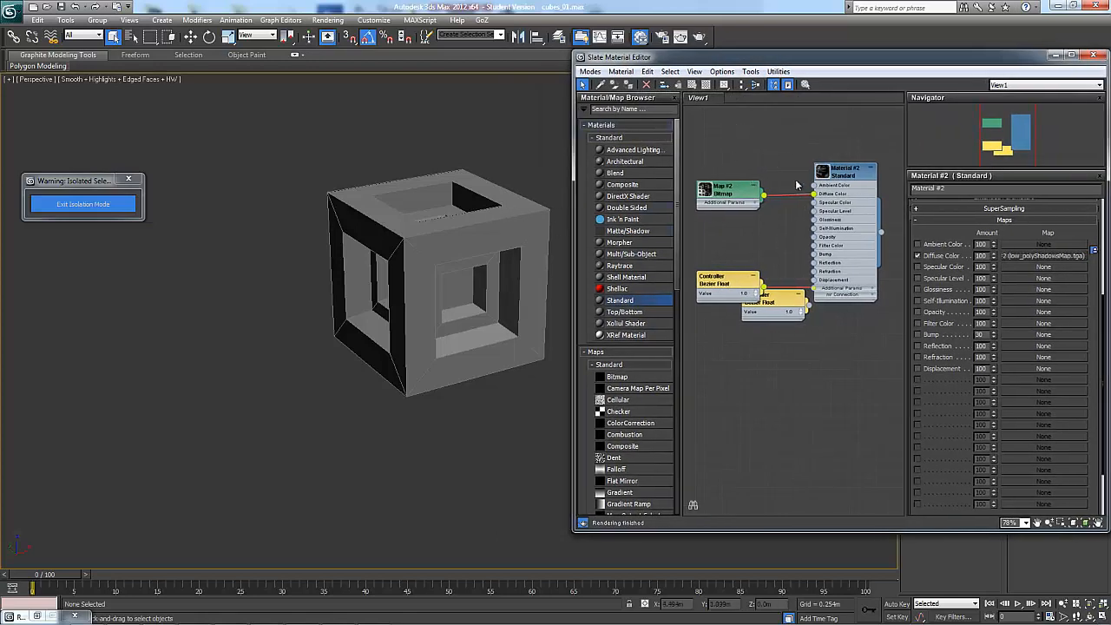
{"action": "left_click", "coordinate": [693, 84]}
{"action": "left_click", "coordinate": [525, 195]}
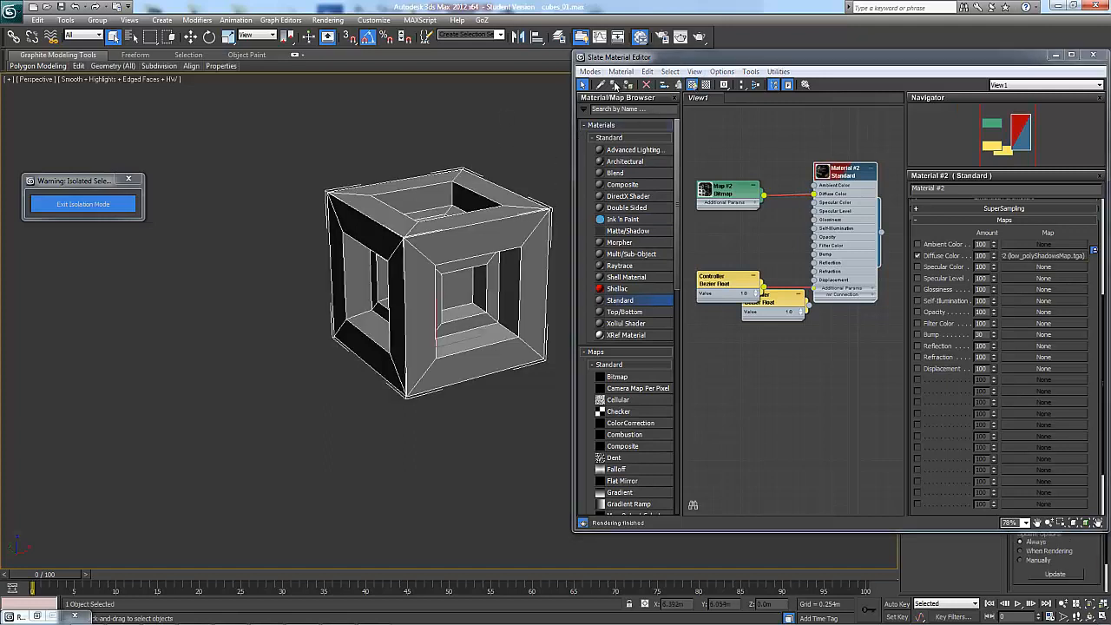
{"action": "left_click", "coordinate": [526, 156]}
{"action": "middle_click_drag", "start_coordinate": [529, 177], "coordinate": [447, 265], "text": "alt"}
{"action": "key", "text": "F4"}
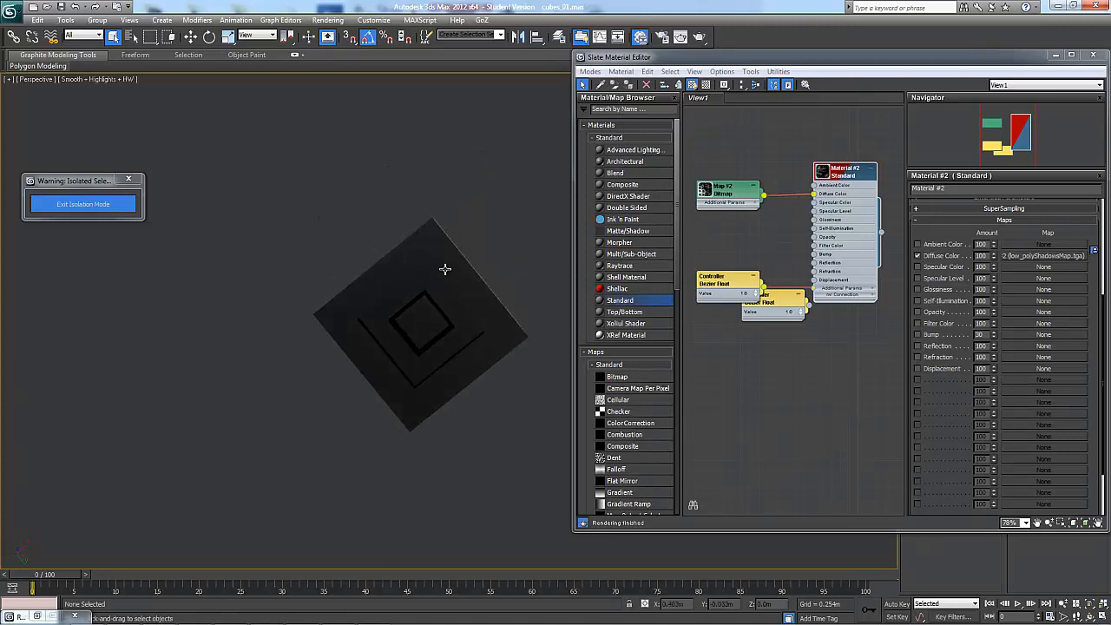
- Examine the baked shadows on the hollow cube's outer faces, openings and interior from several angles
{"action": "middle_click_drag", "start_coordinate": [435, 325], "coordinate": [400, 279], "text": "alt"}
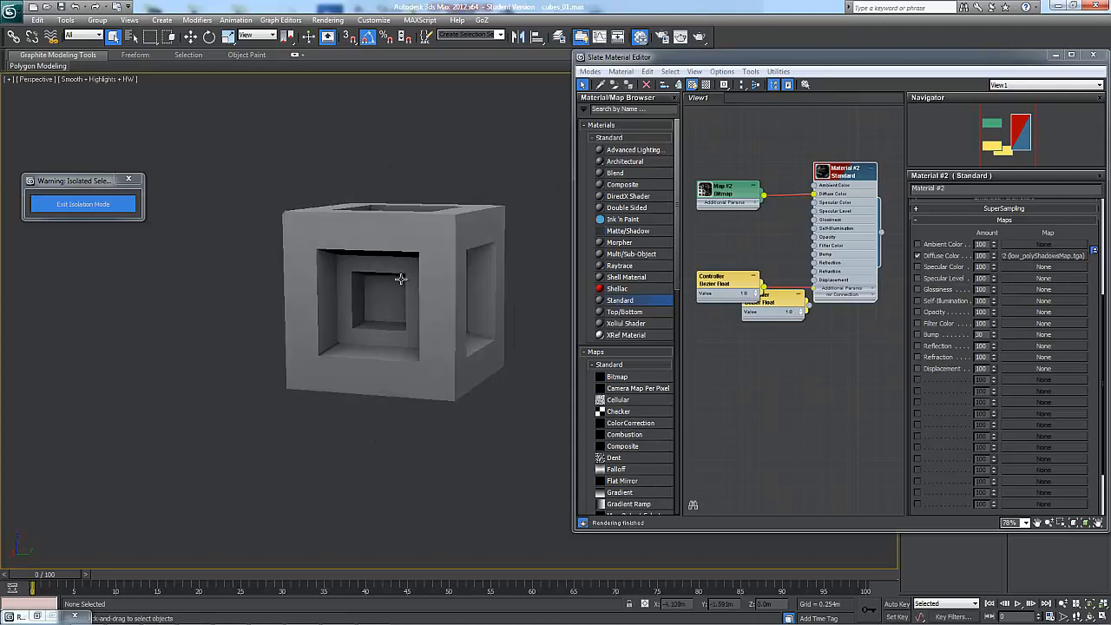
{"action": "middle_click_drag", "start_coordinate": [350, 323], "coordinate": [512, 322], "text": "alt"}
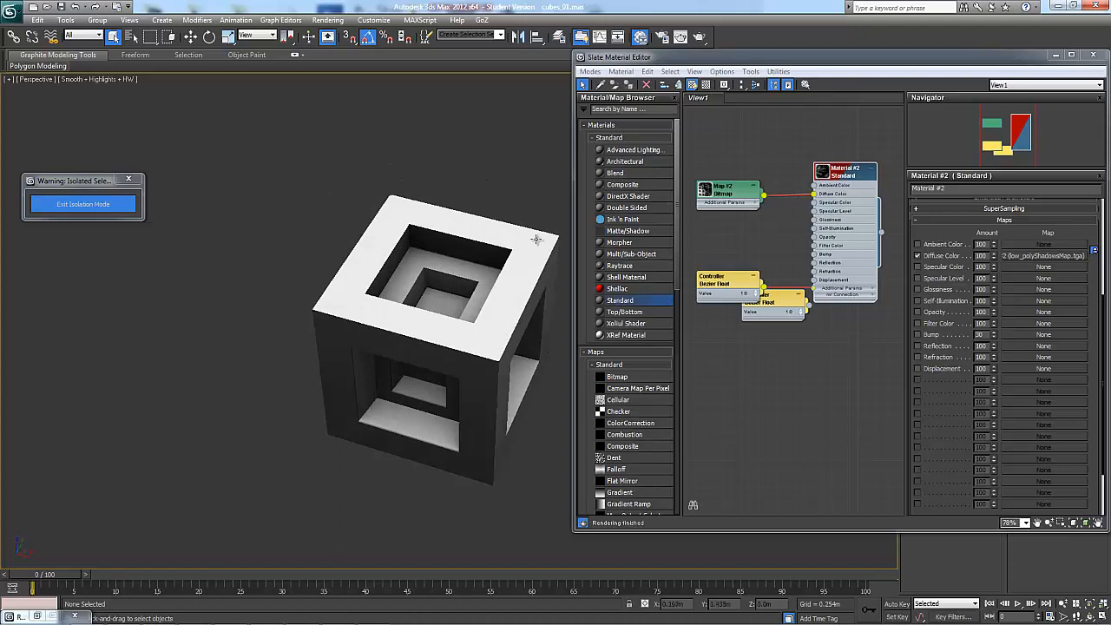
{"action": "middle_click_drag", "start_coordinate": [394, 252], "coordinate": [369, 265], "text": "alt"}
{"action": "middle_click_drag", "start_coordinate": [286, 307], "coordinate": [479, 312], "text": "alt"}
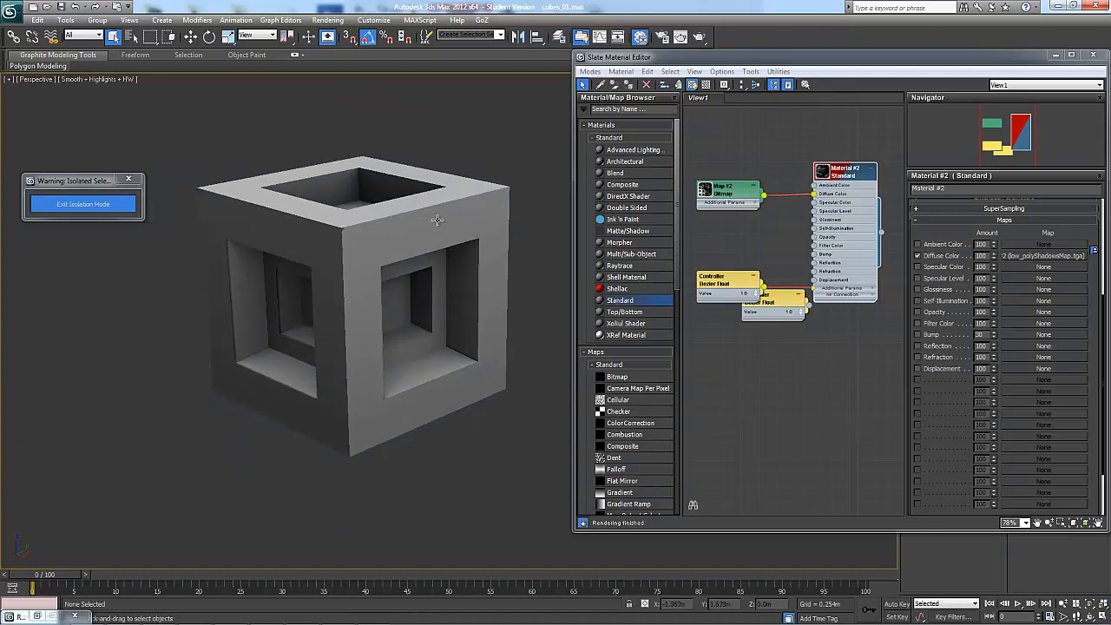
{"action": "mouse_move", "coordinate": [382, 285]}
{"action": "middle_mouse_down", "text": "alt"}
{"action": "mouse_move", "coordinate": [380, 295]}
{"action": "mouse_move", "coordinate": [439, 303]}
{"action": "mouse_move", "coordinate": [337, 287]}
{"action": "mouse_move", "coordinate": [367, 295]}
{"action": "middle_mouse_up", "text": "alt"}
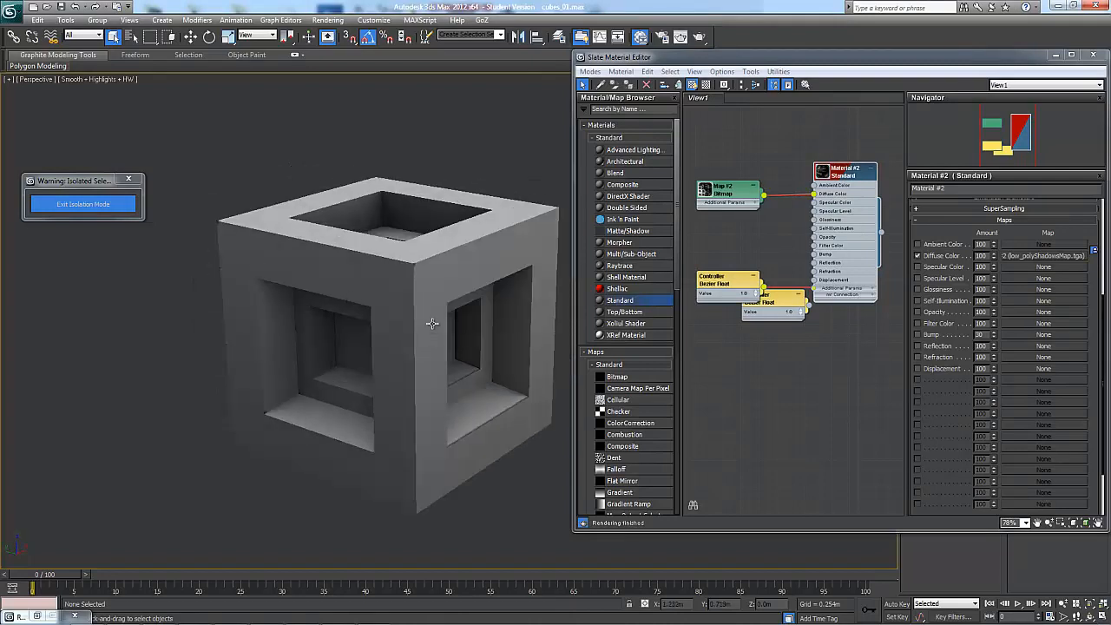
{"action": "middle_click_drag", "start_coordinate": [432, 323], "coordinate": [331, 300], "text": "alt"}
{"action": "middle_click_drag", "start_coordinate": [412, 260], "coordinate": [473, 282], "text": "alt"}
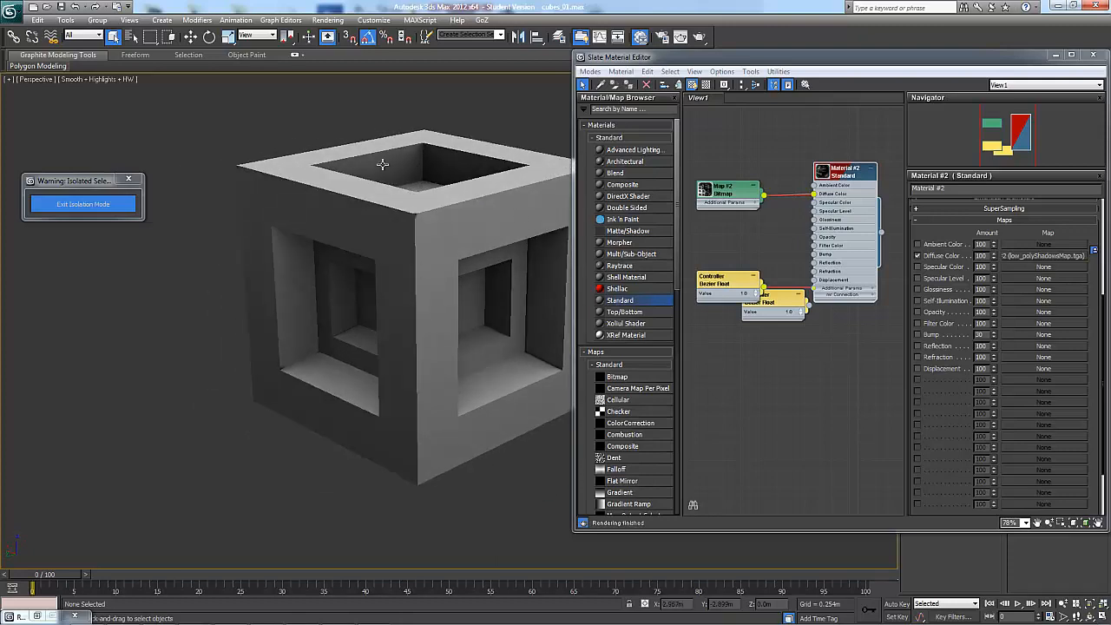
{"action": "middle_click_drag", "start_coordinate": [277, 294], "coordinate": [413, 326], "text": "alt"}
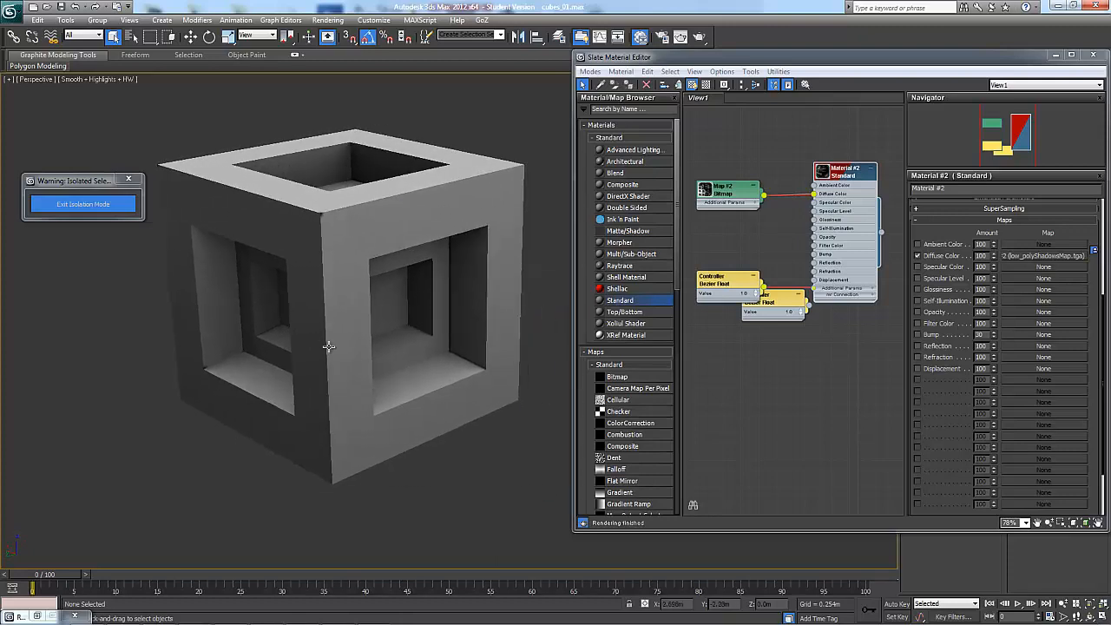
{"action": "middle_click_drag", "start_coordinate": [389, 290], "coordinate": [473, 287], "text": "alt"}
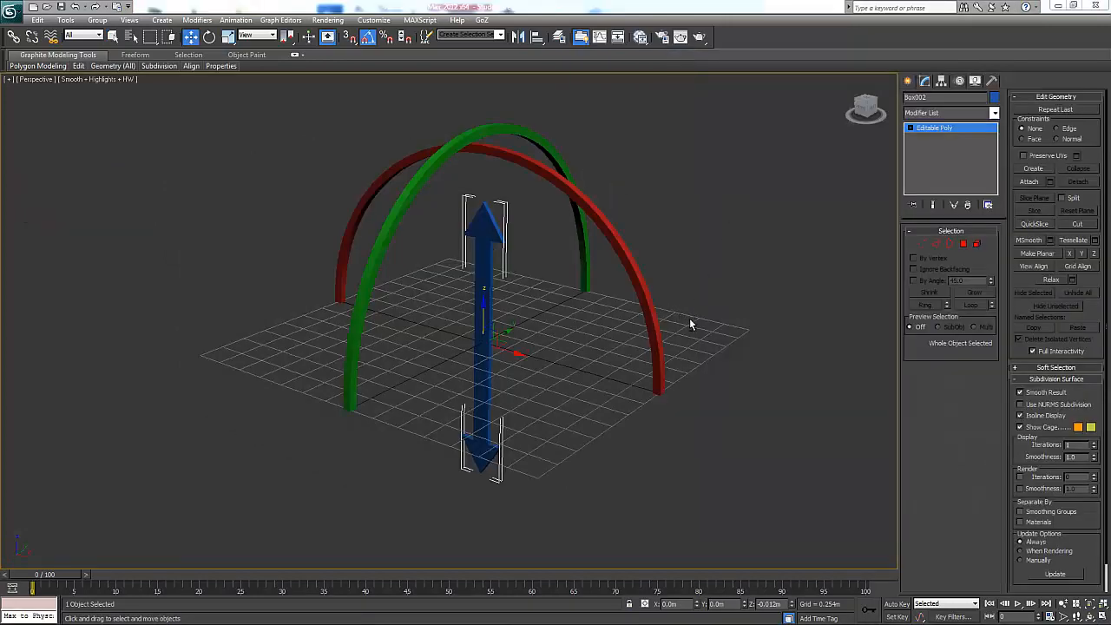
- Deselect the blue double-headed arrow and examine it with the red and green arcs from several angles
{"action": "middle_click_drag", "start_coordinate": [690, 320], "coordinate": [690, 318], "text": "alt"}
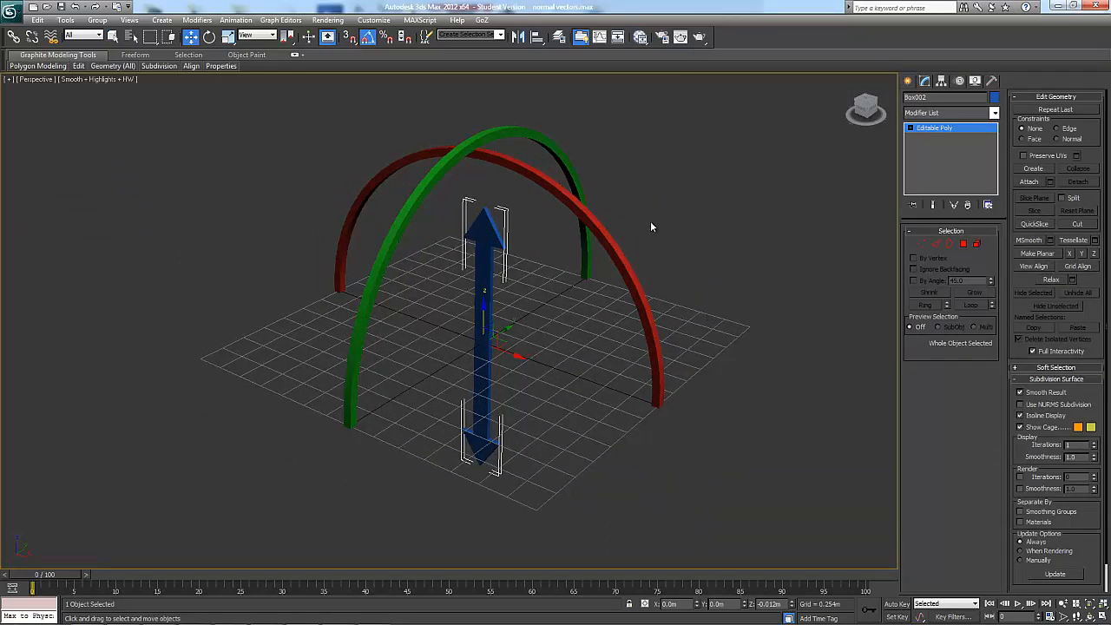
{"action": "mouse_move", "coordinate": [647, 235]}
{"action": "middle_mouse_down", "text": "alt"}
{"action": "mouse_move", "coordinate": [619, 218]}
{"action": "mouse_move", "coordinate": [712, 218]}
{"action": "mouse_move", "coordinate": [644, 221]}
{"action": "mouse_move", "coordinate": [652, 217]}
{"action": "middle_mouse_up", "text": "alt"}
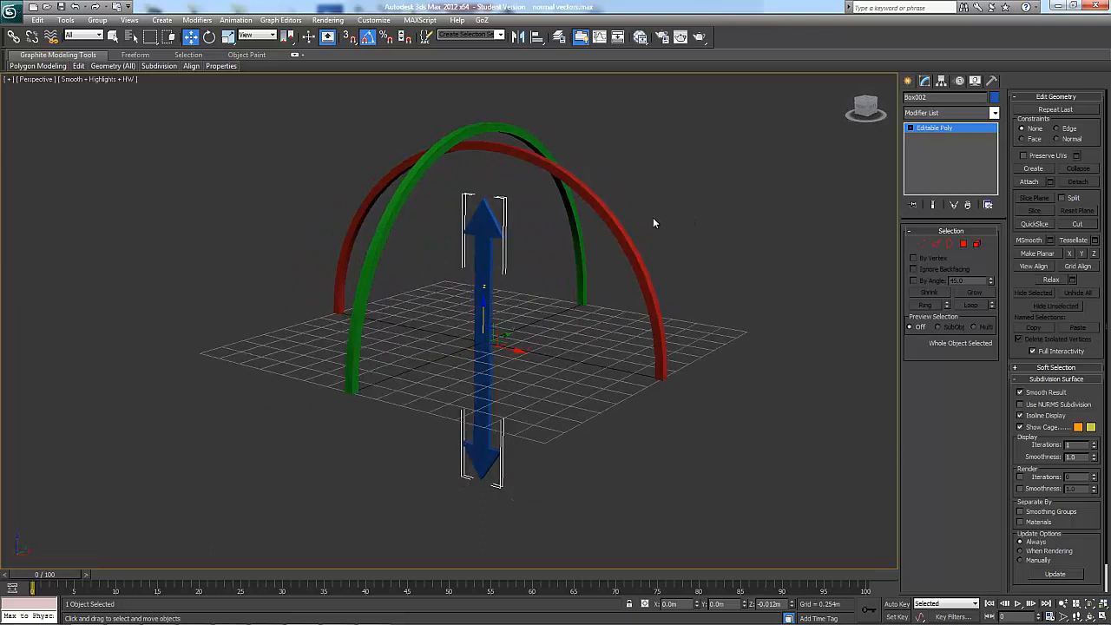
{"action": "left_click", "coordinate": [651, 214]}
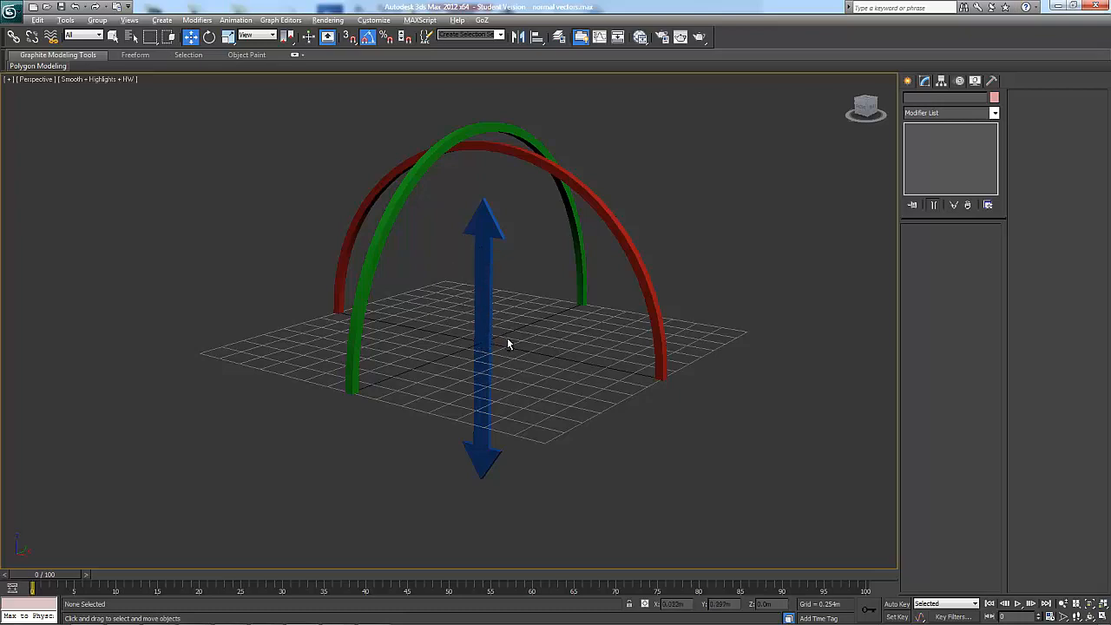
{"action": "middle_click_drag", "start_coordinate": [508, 339], "coordinate": [584, 338], "text": "alt"}
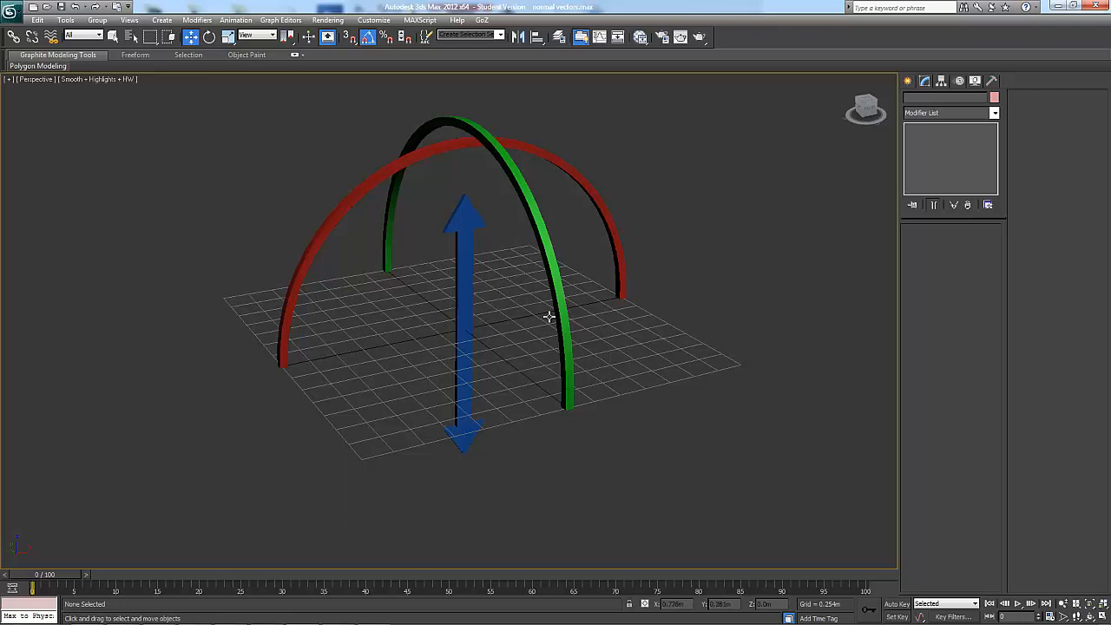
{"action": "mouse_move", "coordinate": [467, 322]}
{"action": "middle_mouse_down", "text": "alt"}
{"action": "mouse_move", "coordinate": [496, 344]}
{"action": "mouse_move", "coordinate": [484, 330]}
{"action": "middle_mouse_up", "text": "alt"}
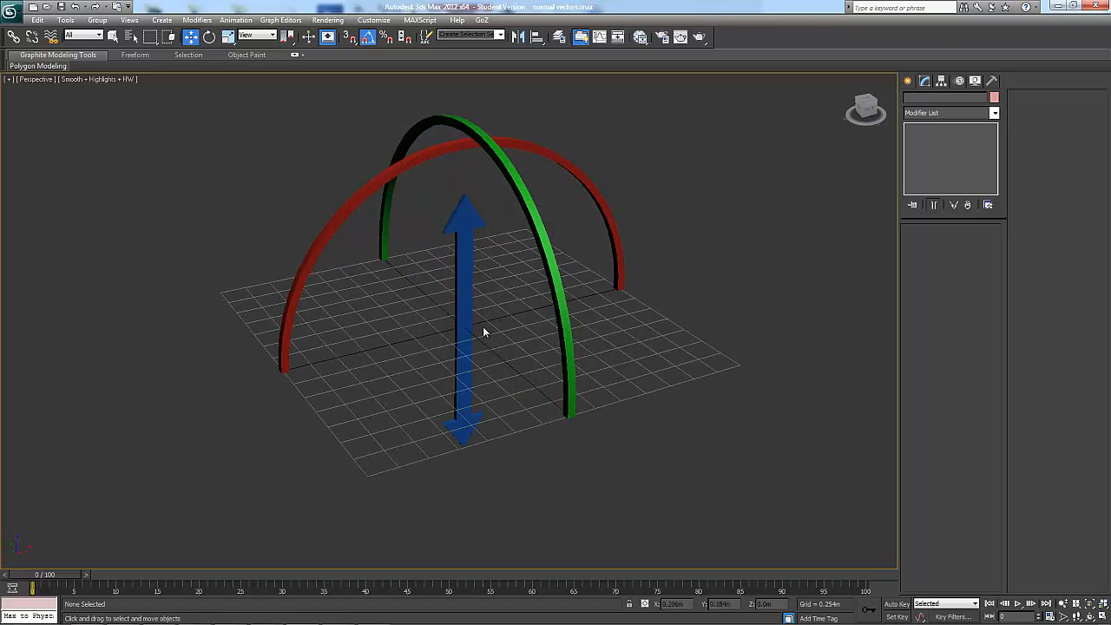
{"action": "middle_click_drag", "start_coordinate": [508, 313], "coordinate": [544, 354], "text": "alt"}
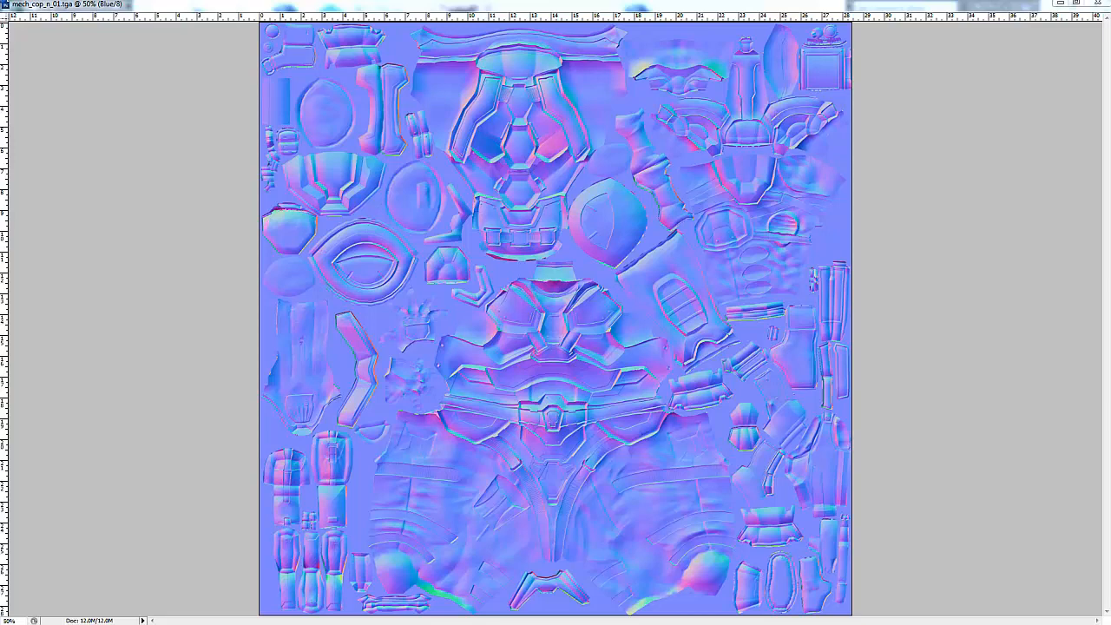
- View the red, green and blue channels of mech_cop_n_01.tga one at a time, then return to the full-colour composite
{"action": "key", "text": "ctrl+1"}
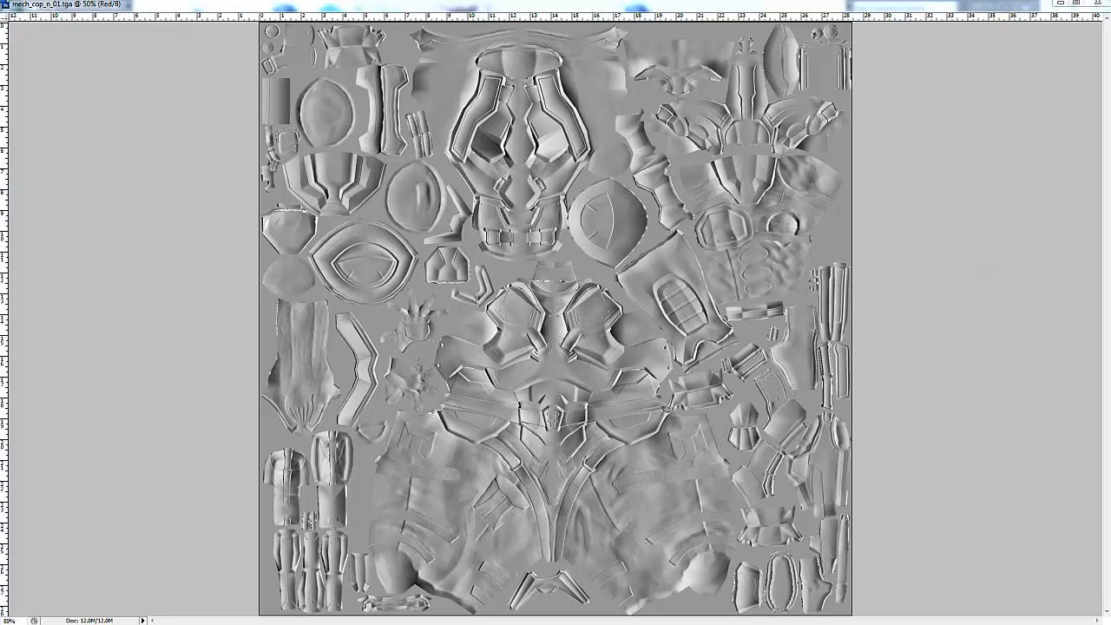
{"action": "key", "text": "ctrl+grave"}
{"action": "key", "text": "ctrl+2"}
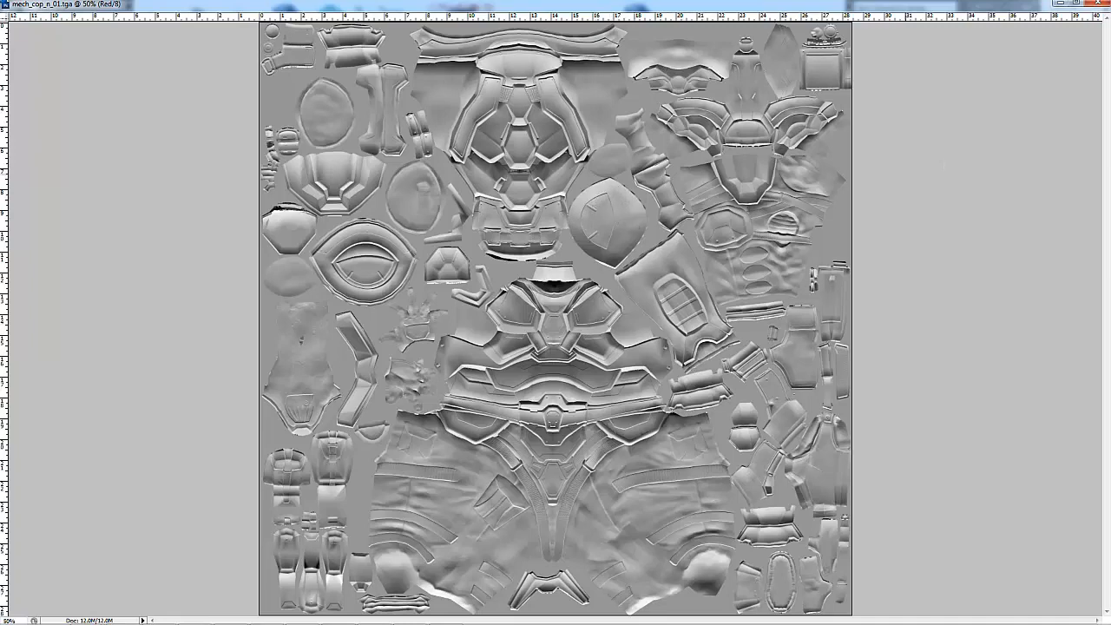
{"action": "key", "text": "ctrl+grave"}
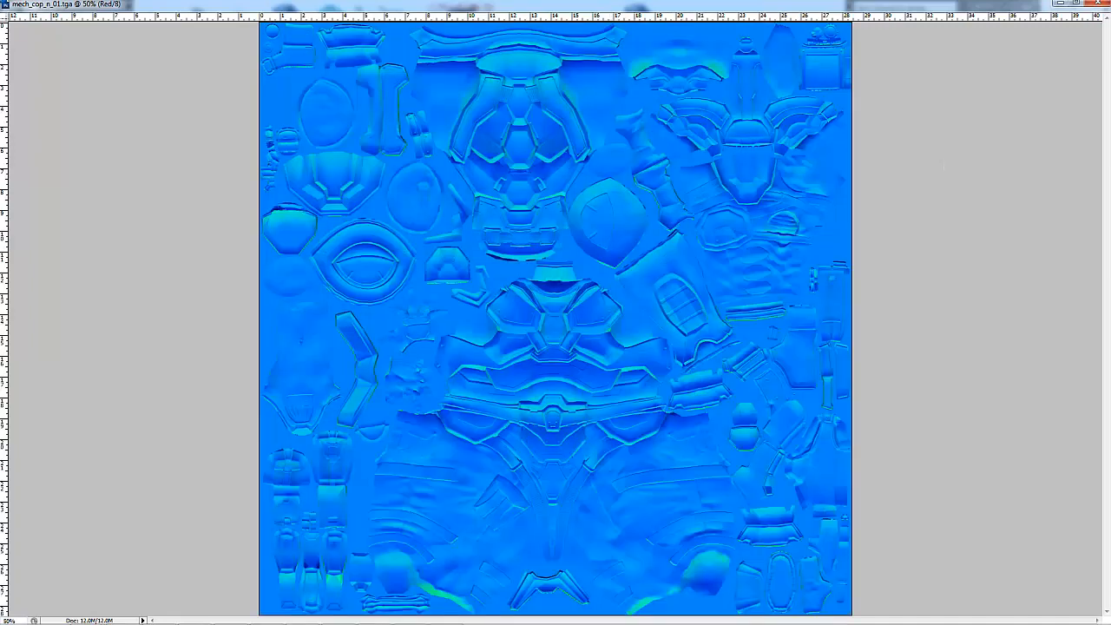
{"action": "key", "text": "ctrl+3"}
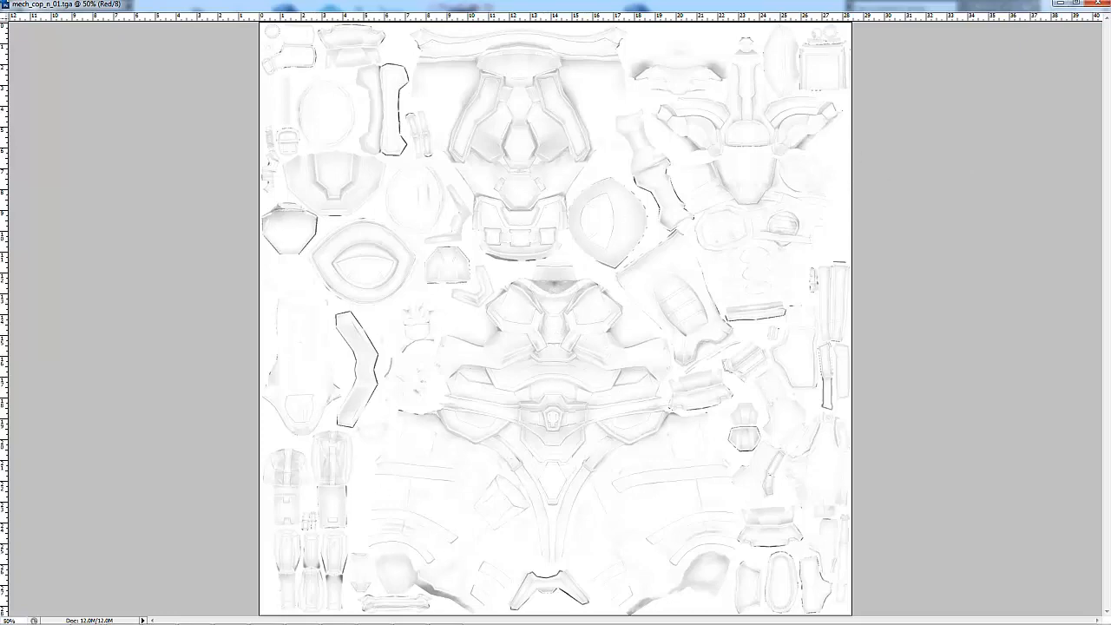
{"action": "key", "text": "ctrl+grave"}
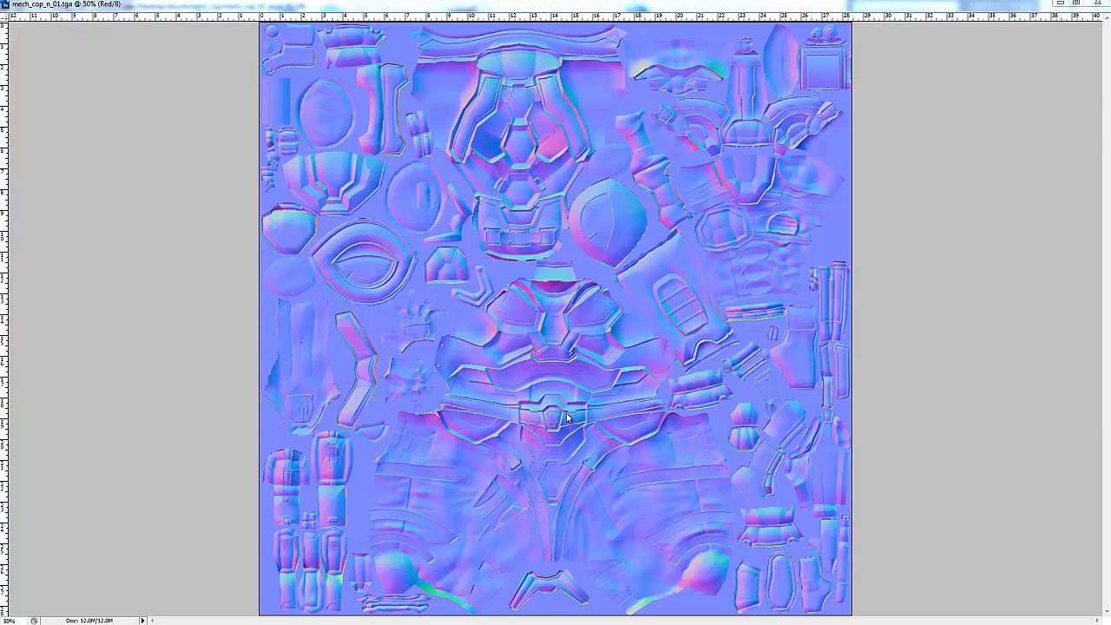
- Examine the normal map's torso armour, belt, woven straps, trouser folds and surrounding pieces up close
{"action": "key", "text": "ctrl+plus"}
{"action": "key", "text": "ctrl+plus"}
{"action": "left_click_drag", "start_coordinate": [723, 477], "coordinate": [705, 314]}
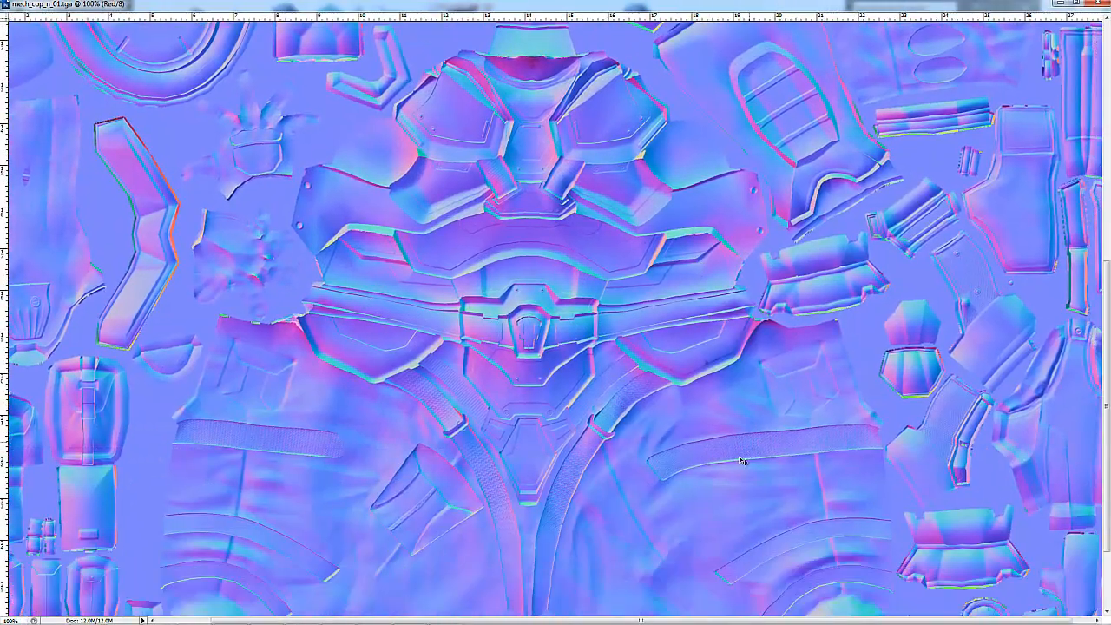
{"action": "key", "text": "ctrl+plus"}
{"action": "left_click_drag", "start_coordinate": [740, 462], "coordinate": [668, 355]}
{"action": "left_click_drag", "start_coordinate": [600, 459], "coordinate": [638, 297]}
{"action": "left_click_drag", "start_coordinate": [435, 344], "coordinate": [628, 265]}
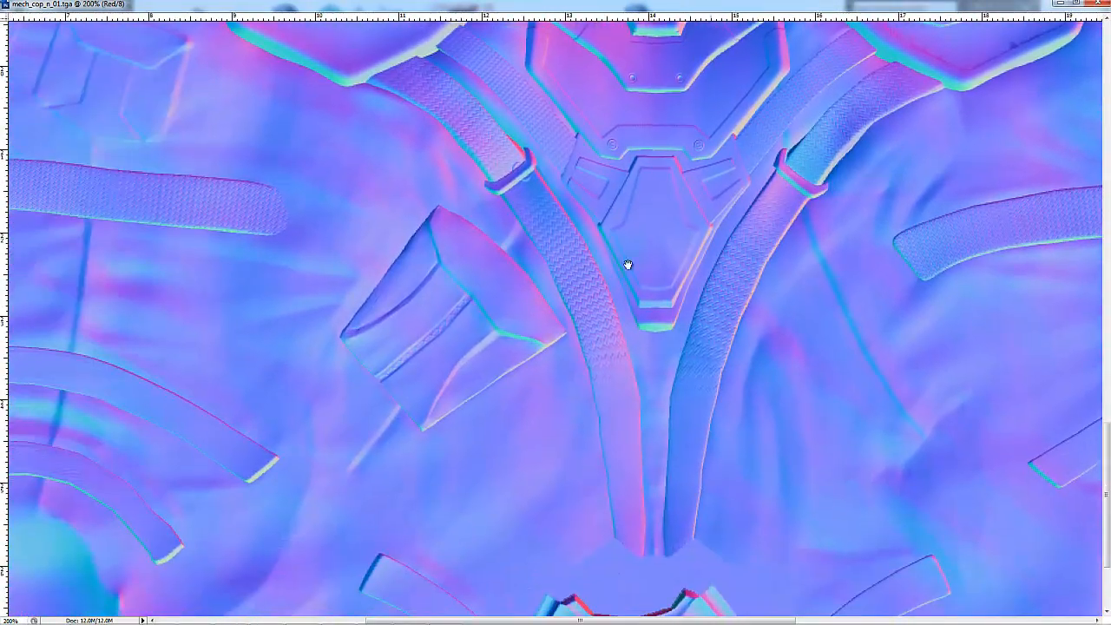
{"action": "left_click_drag", "start_coordinate": [583, 304], "coordinate": [627, 422]}
{"action": "left_click_drag", "start_coordinate": [553, 318], "coordinate": [741, 370]}
{"action": "left_click_drag", "start_coordinate": [549, 292], "coordinate": [598, 489]}
{"action": "key", "text": "ctrl+minus"}
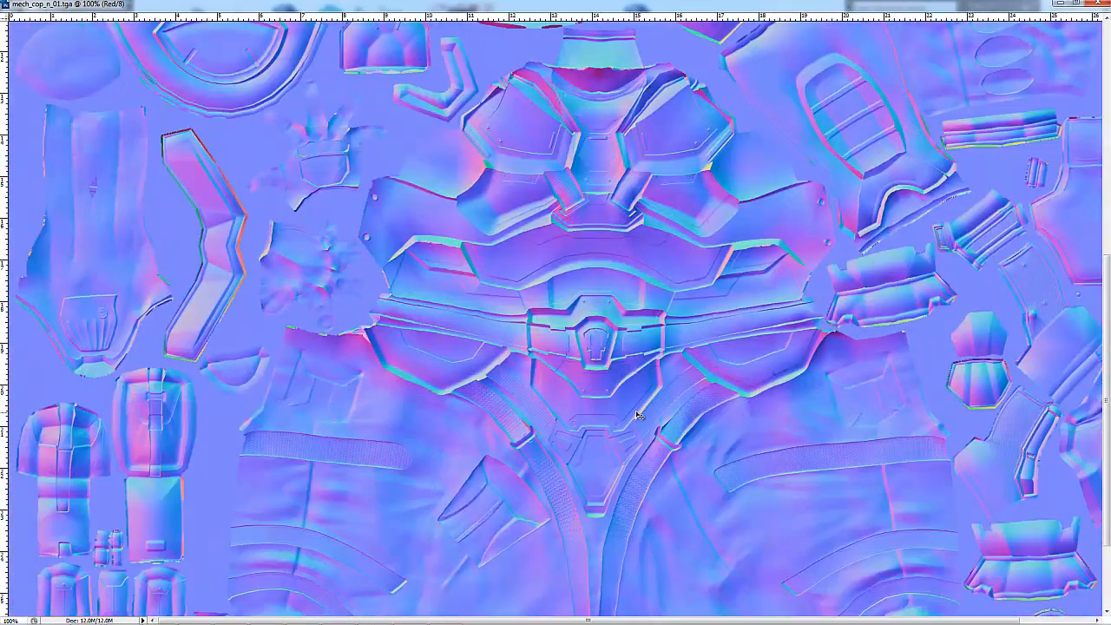
{"action": "key", "text": "ctrl+minus"}
{"action": "left_click_drag", "start_coordinate": [653, 352], "coordinate": [666, 408]}
{"action": "key", "text": "ctrl+plus"}
{"action": "left_click_drag", "start_coordinate": [688, 152], "coordinate": [737, 356]}
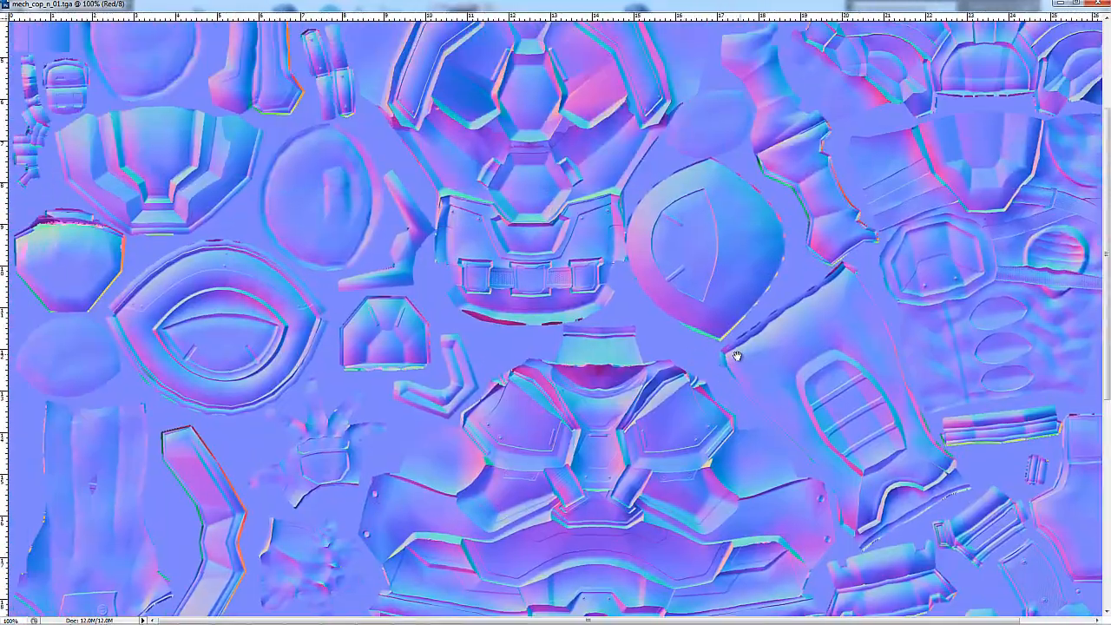
{"action": "key", "text": "ctrl+plus"}
{"action": "left_click_drag", "start_coordinate": [593, 320], "coordinate": [808, 422]}
{"action": "key", "text": "ctrl+minus"}
{"action": "key", "text": "ctrl+minus"}
{"action": "key", "text": "ctrl+minus"}
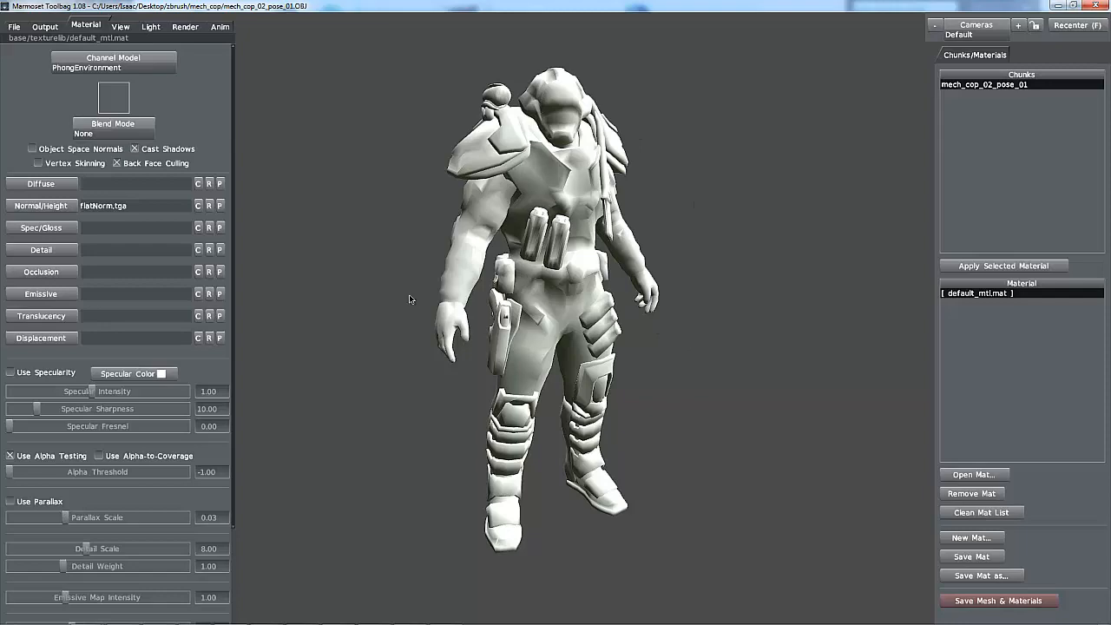
- Load mech_cop_n_01.tga from the textures folder as the Normal/Height map of the character's default material
{"action": "left_click_drag", "start_coordinate": [393, 268], "coordinate": [378, 252]}
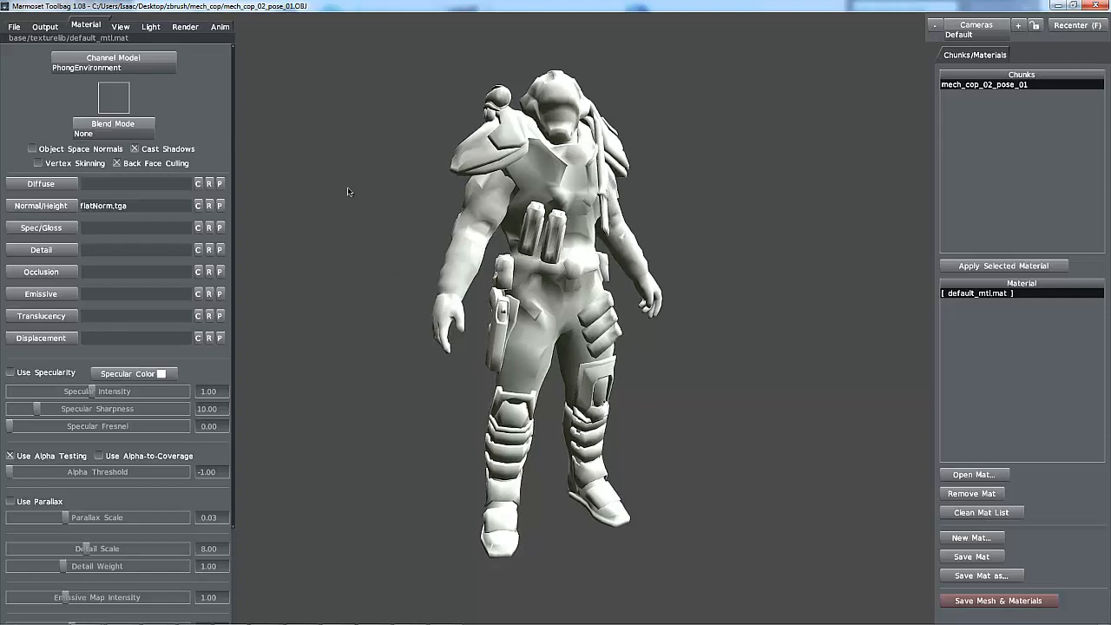
{"action": "mouse_move", "coordinate": [348, 191]}
{"action": "left_mouse_down"}
{"action": "mouse_move", "coordinate": [338, 203]}
{"action": "mouse_move", "coordinate": [347, 169]}
{"action": "mouse_move", "coordinate": [367, 169]}
{"action": "mouse_move", "coordinate": [364, 193]}
{"action": "left_mouse_up"}
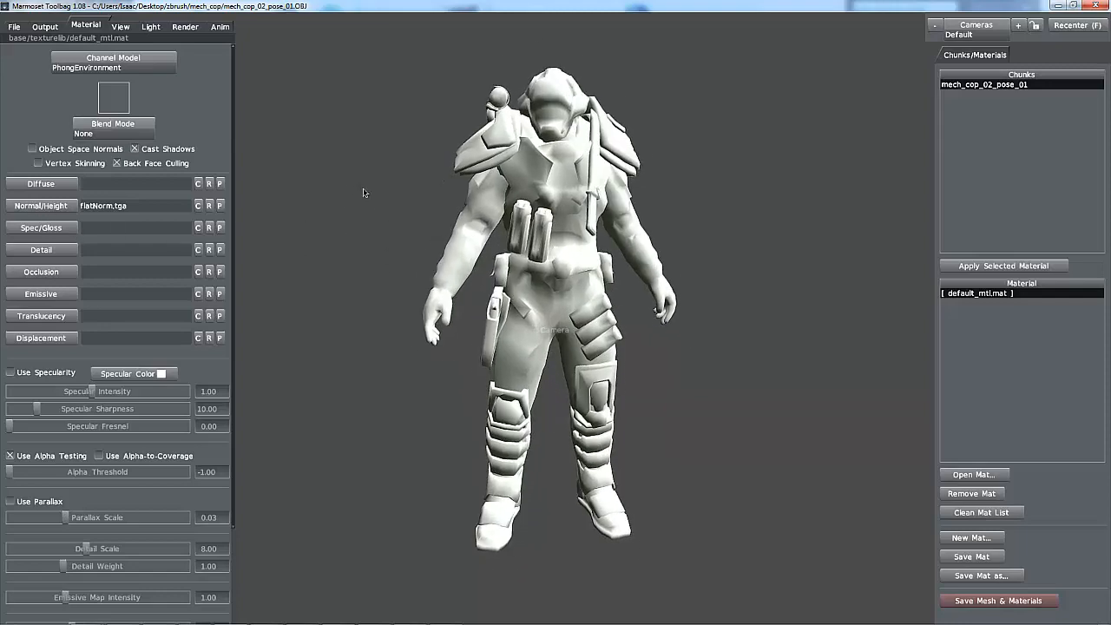
{"action": "right_click_drag", "start_coordinate": [363, 189], "coordinate": [333, 232]}
{"action": "left_click_drag", "start_coordinate": [332, 233], "coordinate": [523, 279]}
{"action": "right_click_drag", "start_coordinate": [430, 239], "coordinate": [412, 215]}
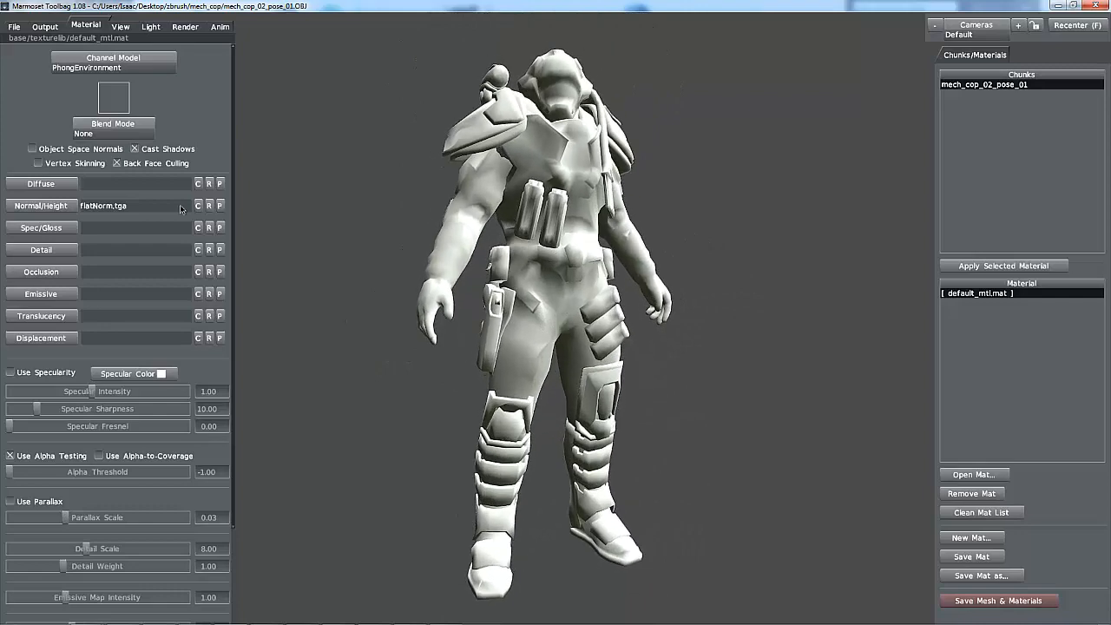
{"action": "left_click", "coordinate": [57, 205]}
{"action": "double_click", "coordinate": [200, 142]}
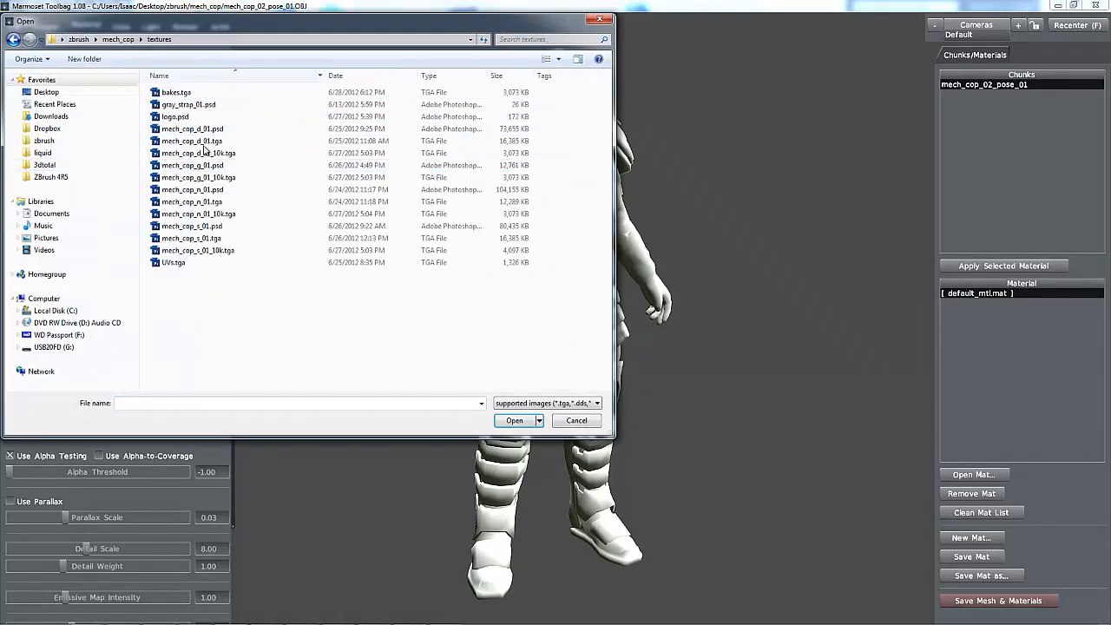
{"action": "left_click", "coordinate": [215, 205]}
{"action": "left_click", "coordinate": [515, 421]}
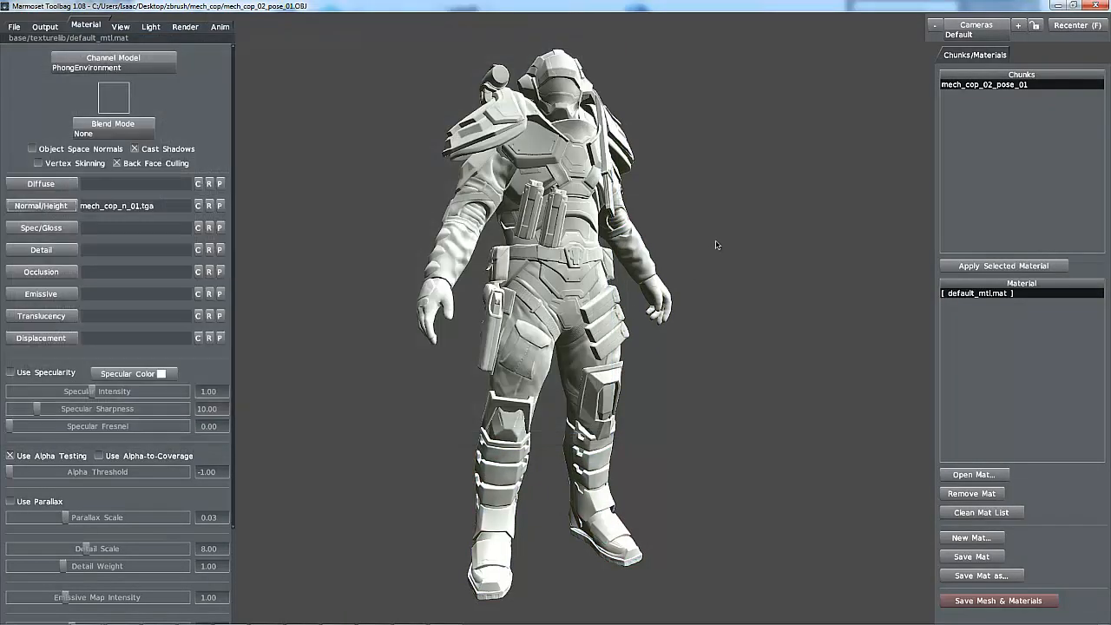
- Examine the normal-mapped armour, straps, pouches and clothing folds from the front, back and three-quarter angles
{"action": "left_click_drag", "start_coordinate": [749, 239], "coordinate": [735, 265]}
{"action": "right_click_drag", "start_coordinate": [736, 266], "coordinate": [738, 344]}
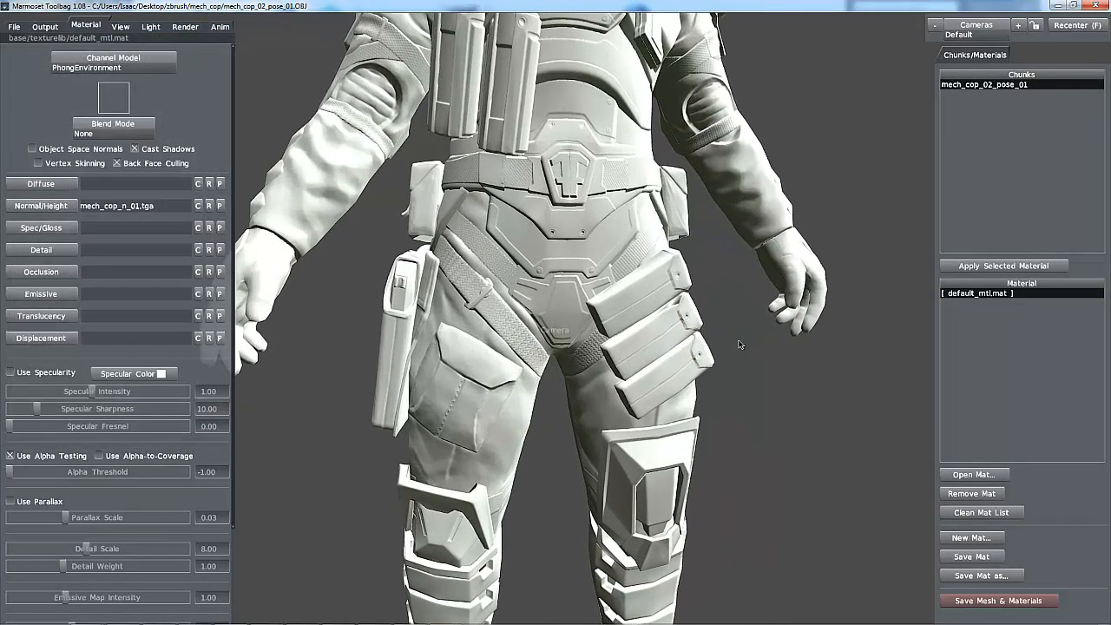
{"action": "left_click_drag", "start_coordinate": [739, 344], "coordinate": [681, 352]}
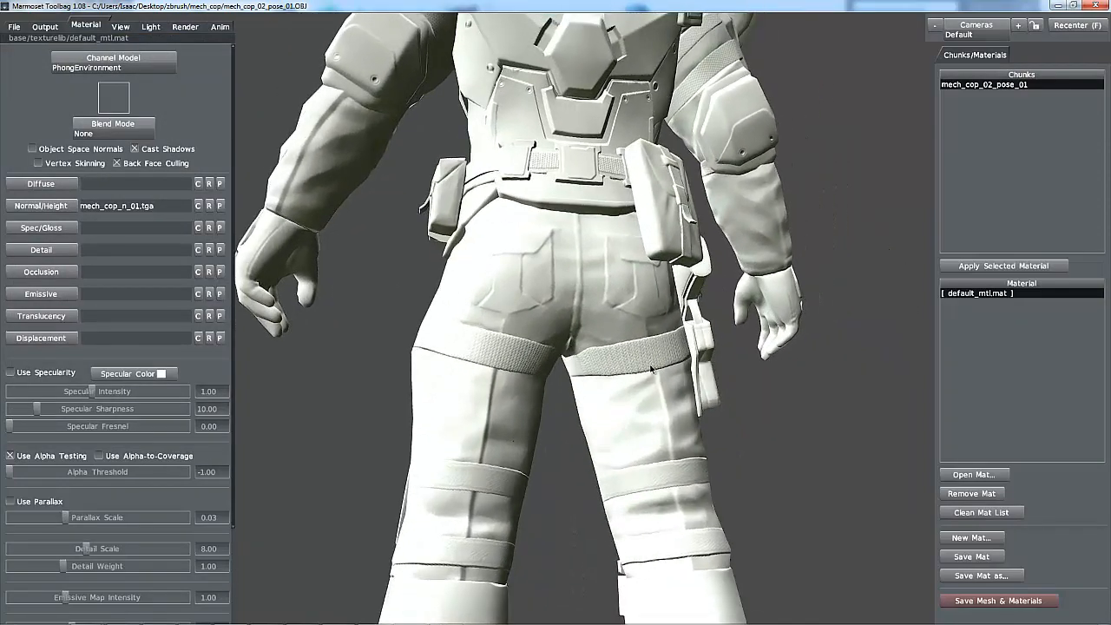
{"action": "left_click_drag", "start_coordinate": [533, 204], "coordinate": [663, 341]}
{"action": "left_click_drag", "start_coordinate": [576, 196], "coordinate": [648, 162]}
{"action": "right_click_drag", "start_coordinate": [630, 157], "coordinate": [622, 180]}
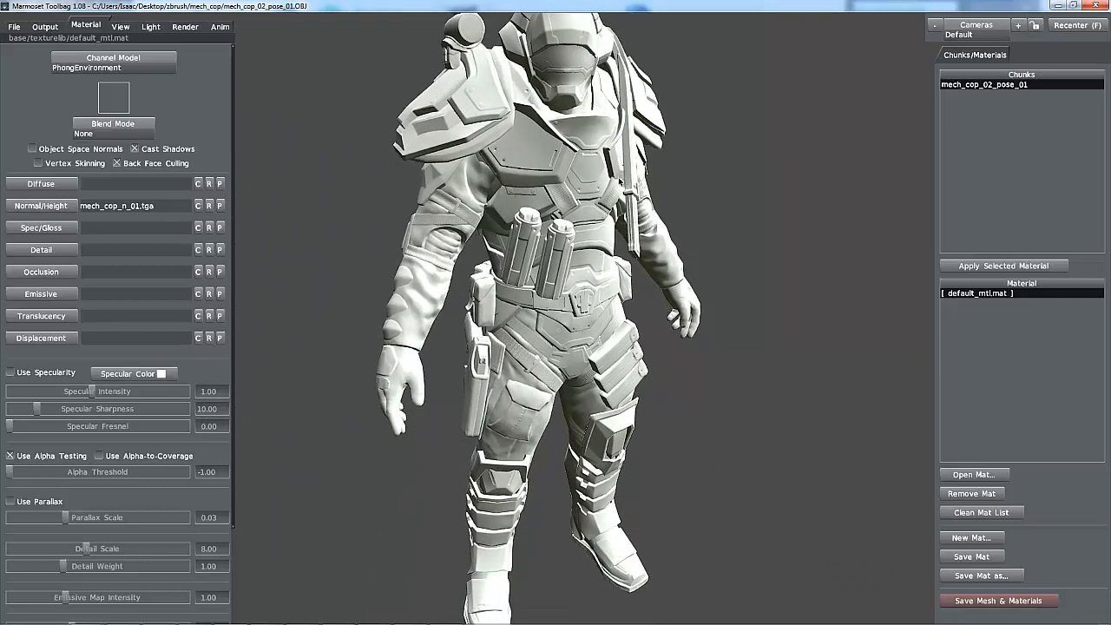
{"action": "right_click_drag", "start_coordinate": [729, 229], "coordinate": [687, 196]}
{"action": "left_click_drag", "start_coordinate": [687, 196], "coordinate": [622, 205]}
{"action": "right_click_drag", "start_coordinate": [622, 205], "coordinate": [602, 184]}
{"action": "middle_click_drag", "start_coordinate": [602, 184], "coordinate": [604, 158]}
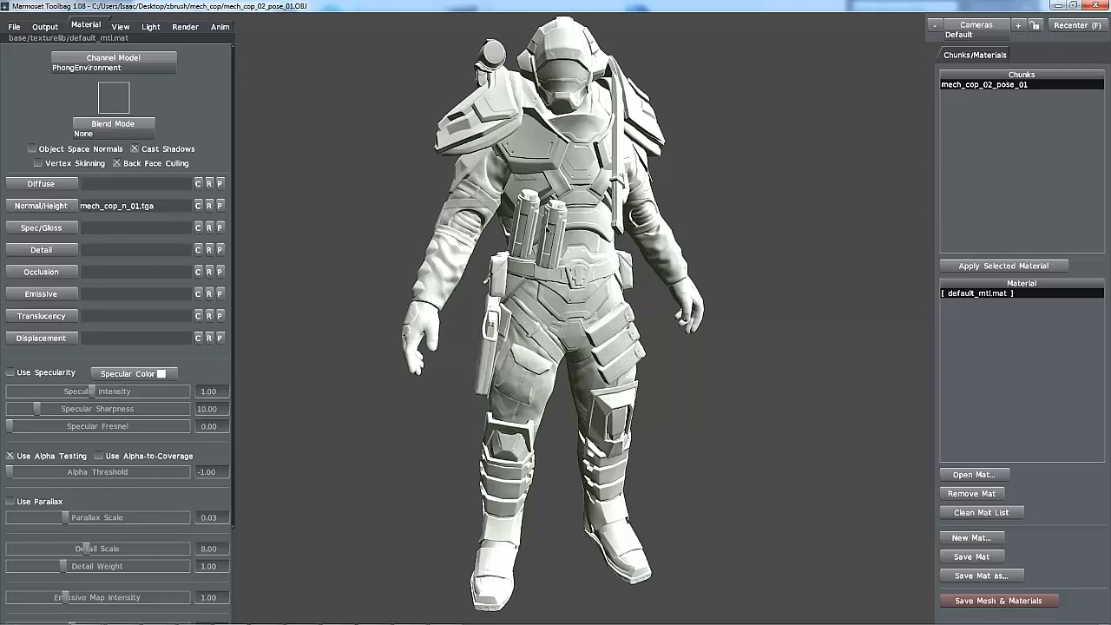
{"action": "left_click_drag", "start_coordinate": [547, 230], "coordinate": [600, 112]}
{"action": "left_click_drag", "start_coordinate": [682, 232], "coordinate": [705, 222]}
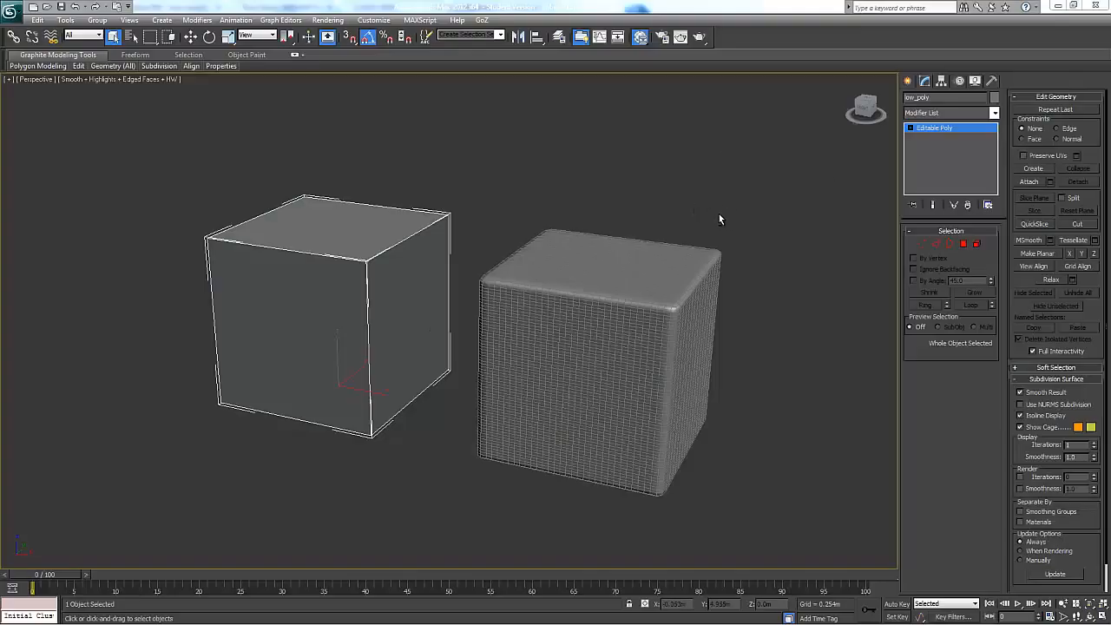
- Move the low_poly cube and the high_poly cube each to X 0 so that they overlap, and deselect both
{"action": "middle_click_drag", "start_coordinate": [719, 214], "coordinate": [629, 211], "text": "alt"}
{"action": "left_click_drag", "start_coordinate": [507, 176], "coordinate": [441, 235]}
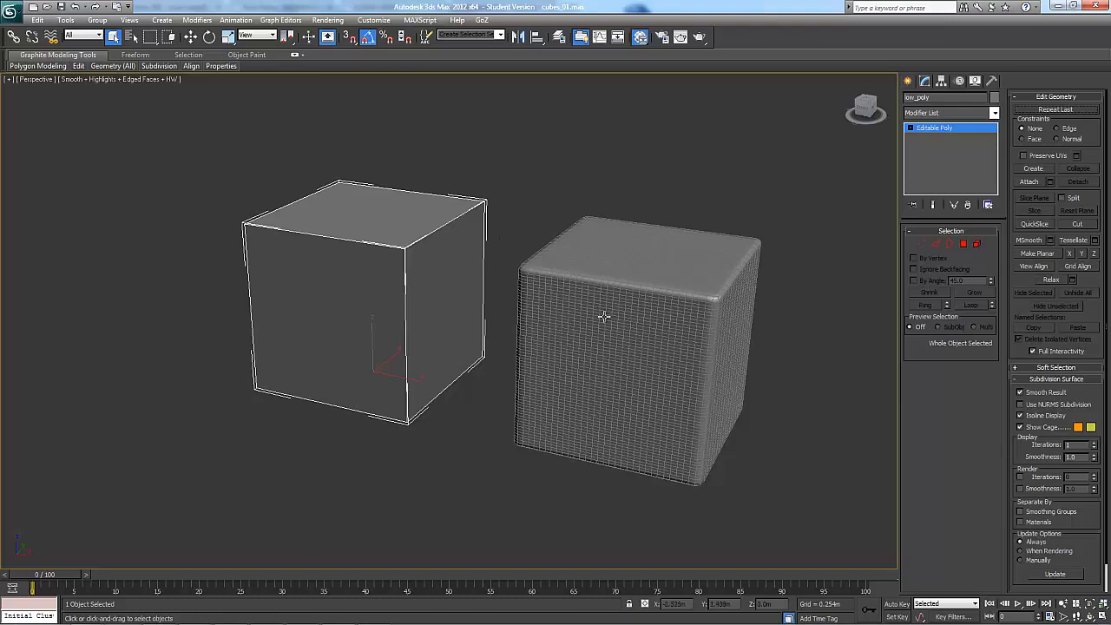
{"action": "key", "text": "g"}
{"action": "mouse_move", "coordinate": [643, 421]}
{"action": "middle_mouse_down", "text": "alt"}
{"action": "mouse_move", "coordinate": [669, 483]}
{"action": "mouse_move", "coordinate": [623, 426]}
{"action": "middle_mouse_up", "text": "alt"}
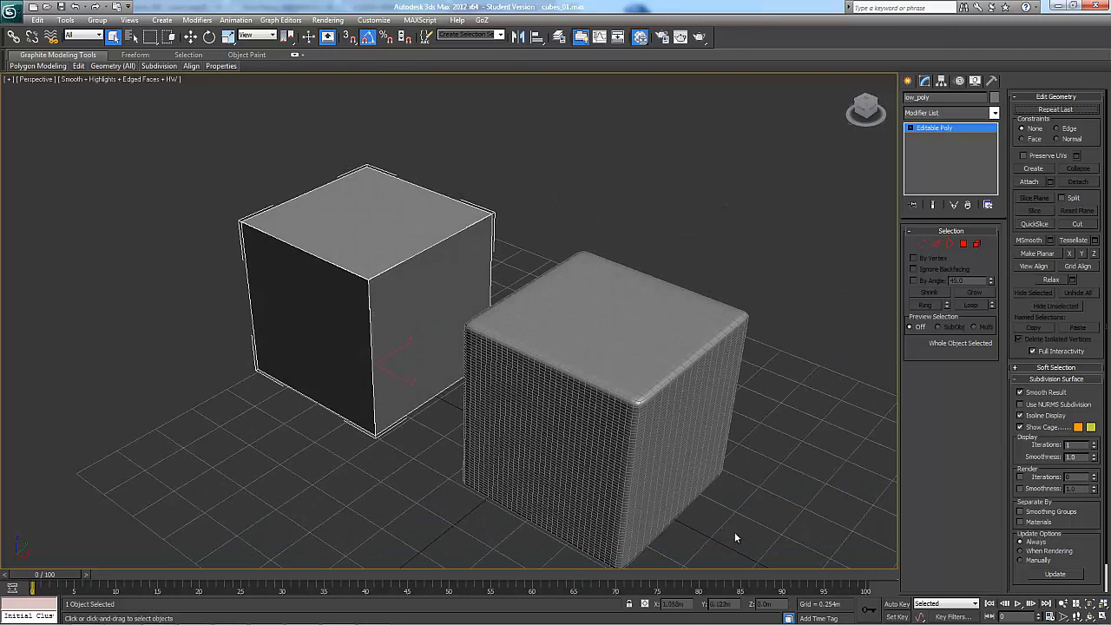
{"action": "key", "text": "w"}
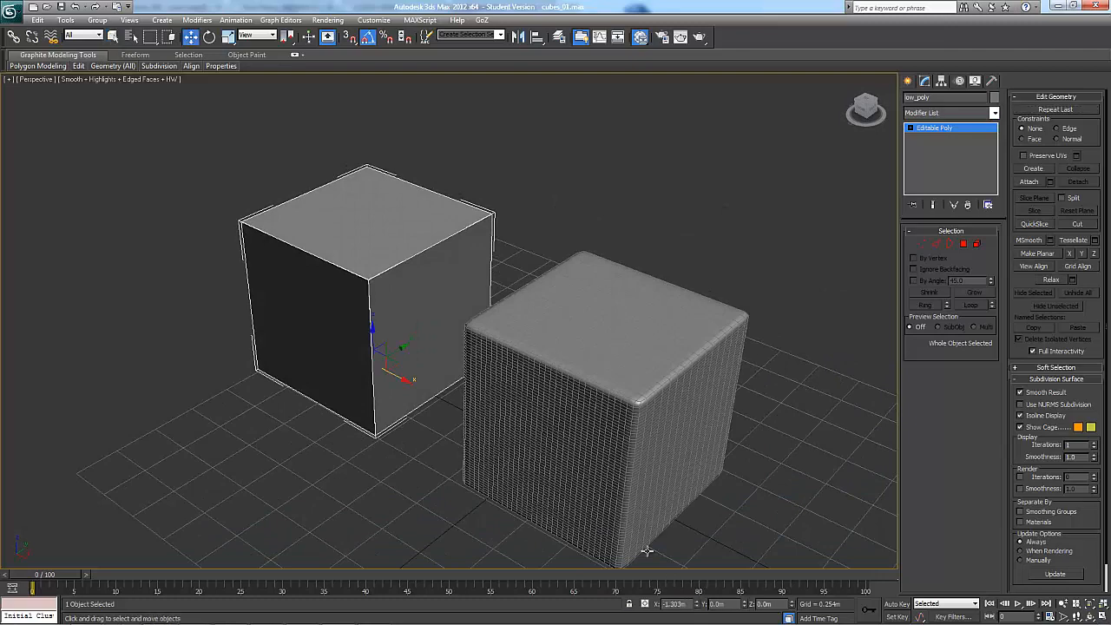
{"action": "right_click", "coordinate": [697, 605]}
{"action": "left_click", "coordinate": [707, 453]}
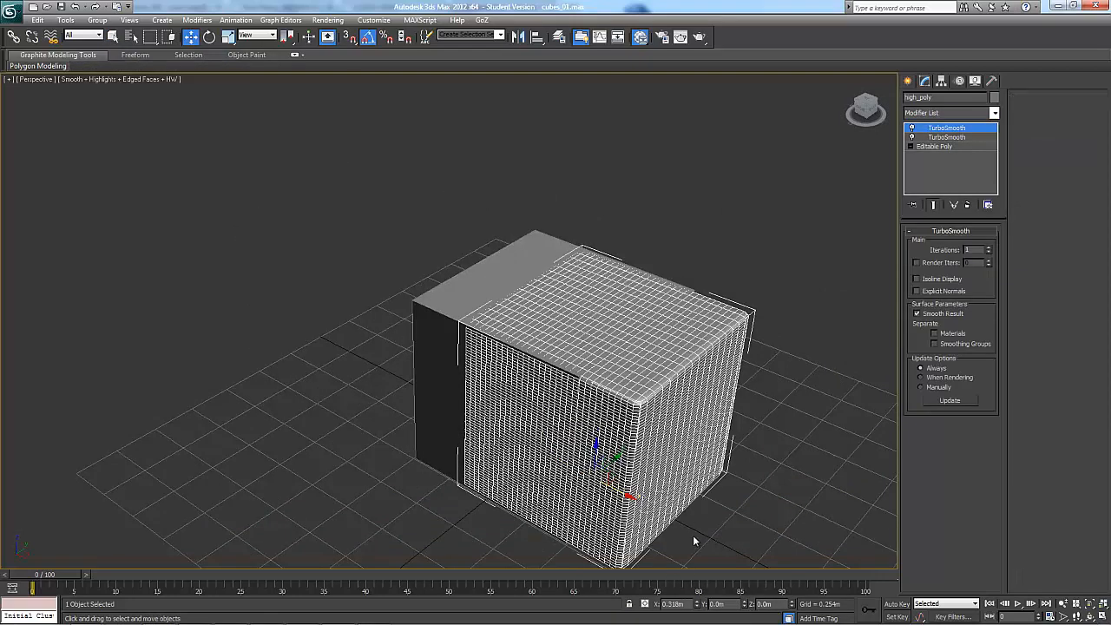
{"action": "right_click", "coordinate": [694, 604]}
{"action": "left_click", "coordinate": [764, 446]}
{"action": "middle_click_drag", "start_coordinate": [764, 446], "coordinate": [564, 285], "text": "alt"}
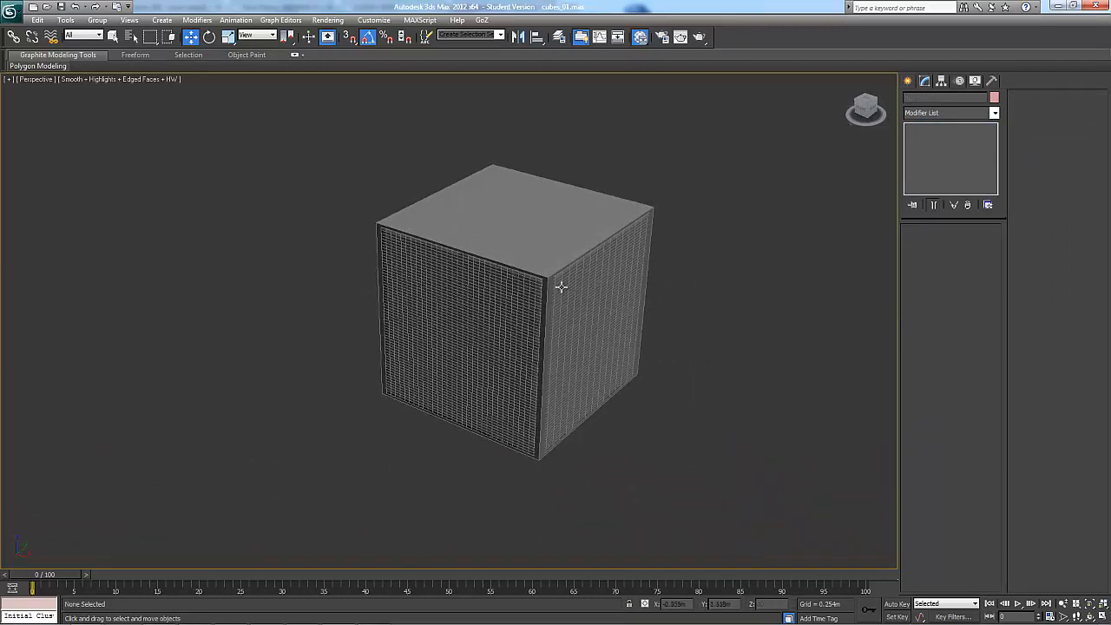
- Select the low_poly cube and open its Render To Texture settings with projection mapping enabled
{"action": "left_click", "coordinate": [560, 285]}
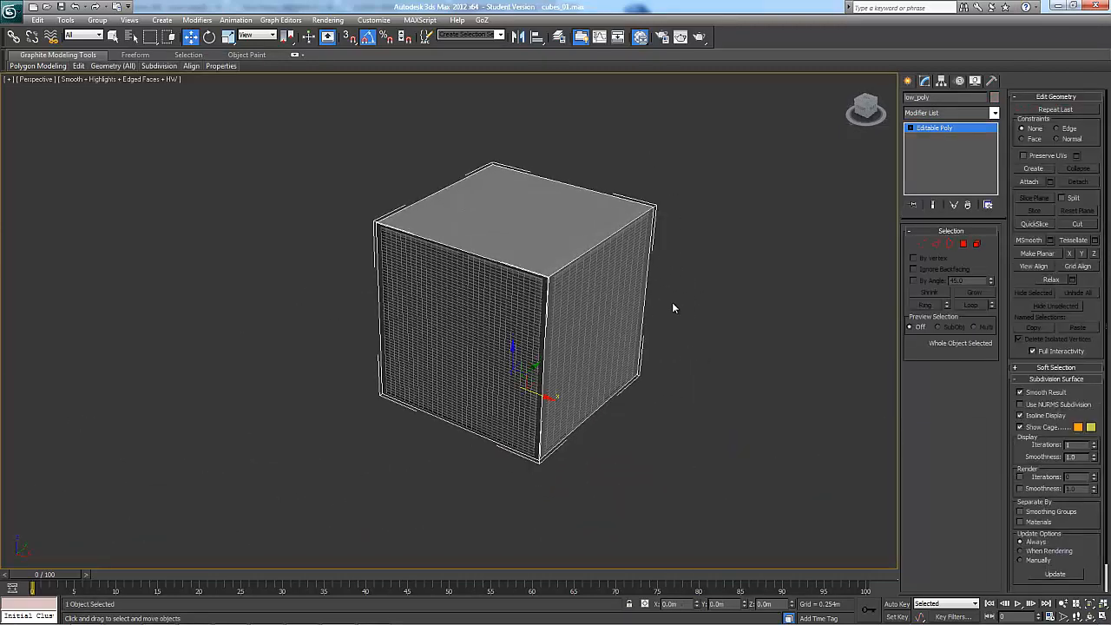
{"action": "middle_click_drag", "start_coordinate": [731, 296], "coordinate": [732, 299]}
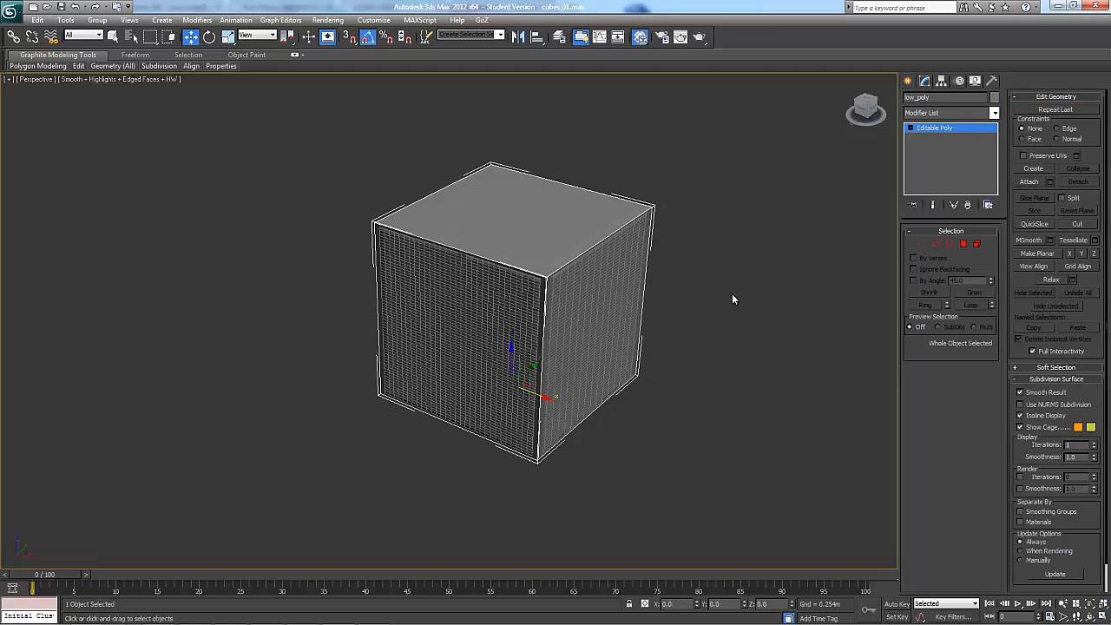
{"action": "key", "text": "0"}
{"action": "left_click", "coordinate": [149, 341]}
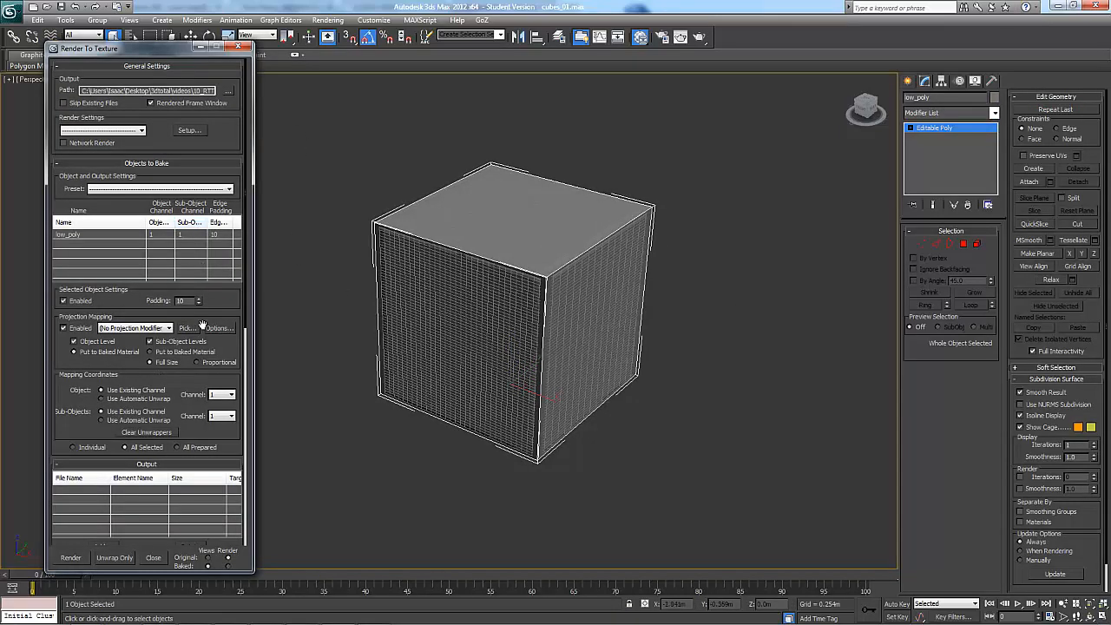
- Add the high_poly cube as the projection target of the low_poly cube
{"action": "left_click_drag", "start_coordinate": [223, 304], "coordinate": [221, 296]}
{"action": "scroll", "coordinate": [222, 295], "scroll_direction": "down", "scroll_amount": 5}
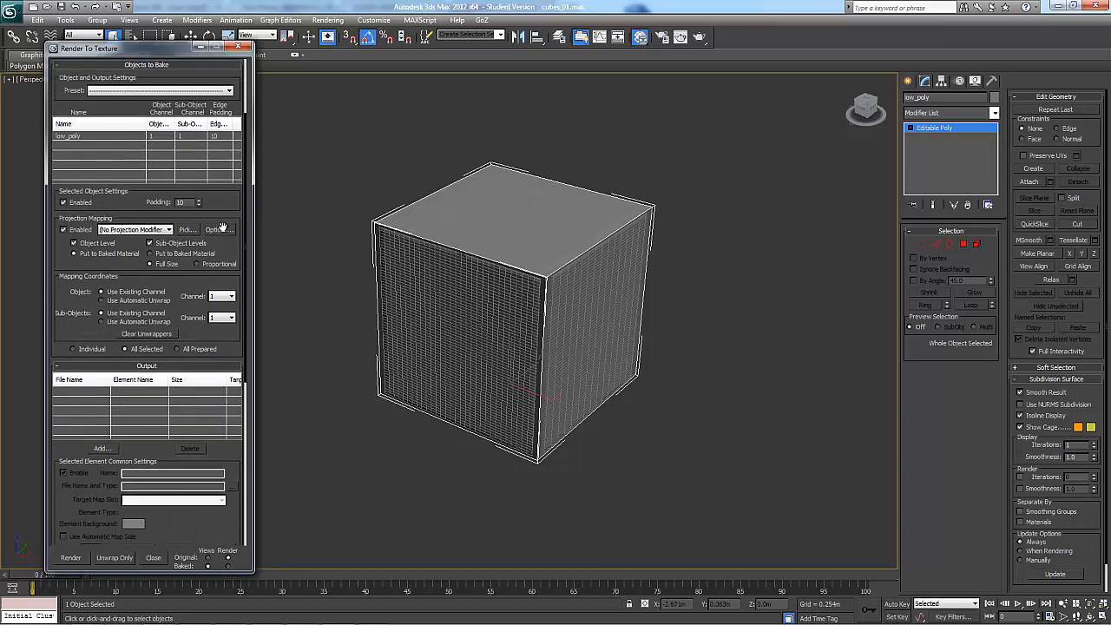
{"action": "scroll", "coordinate": [127, 254], "scroll_direction": "up", "scroll_amount": 5}
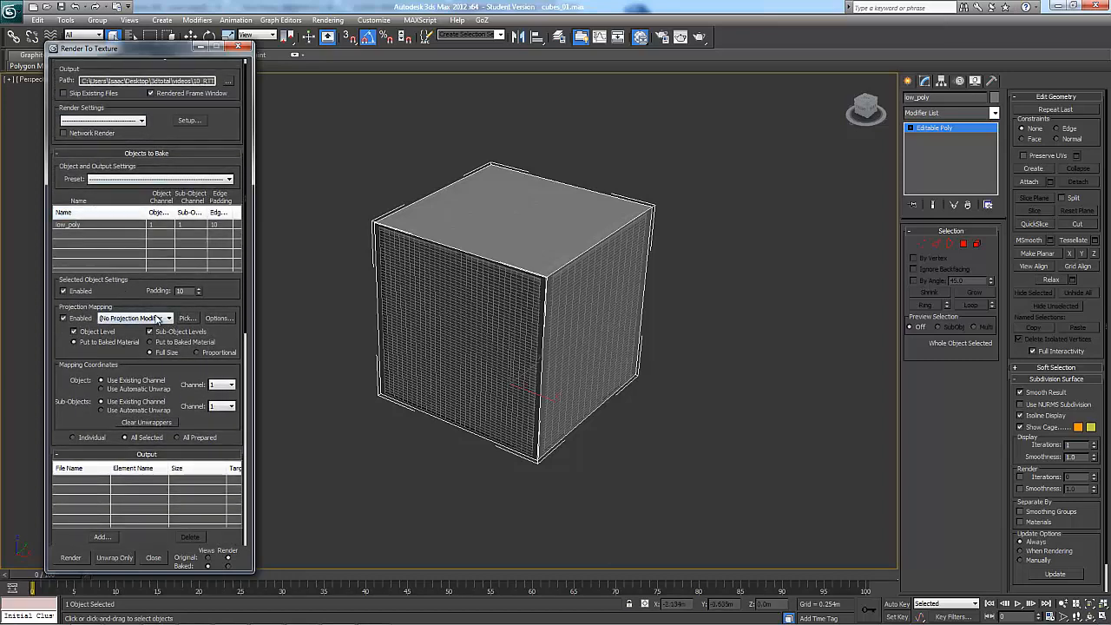
{"action": "left_click", "coordinate": [191, 319]}
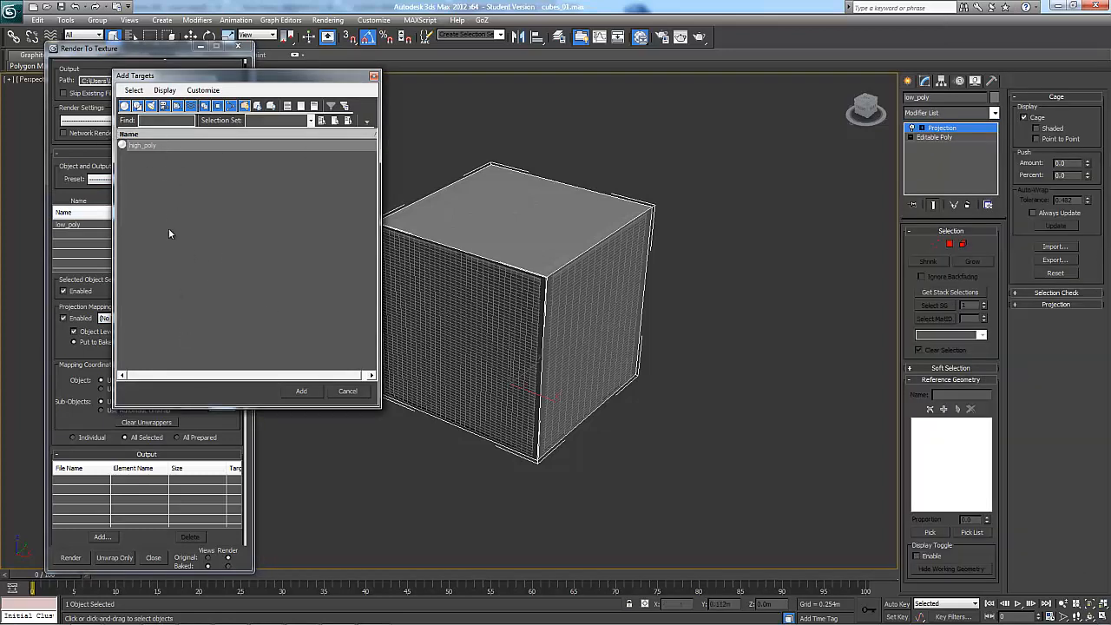
{"action": "left_click", "coordinate": [145, 145]}
{"action": "left_click", "coordinate": [302, 391]}
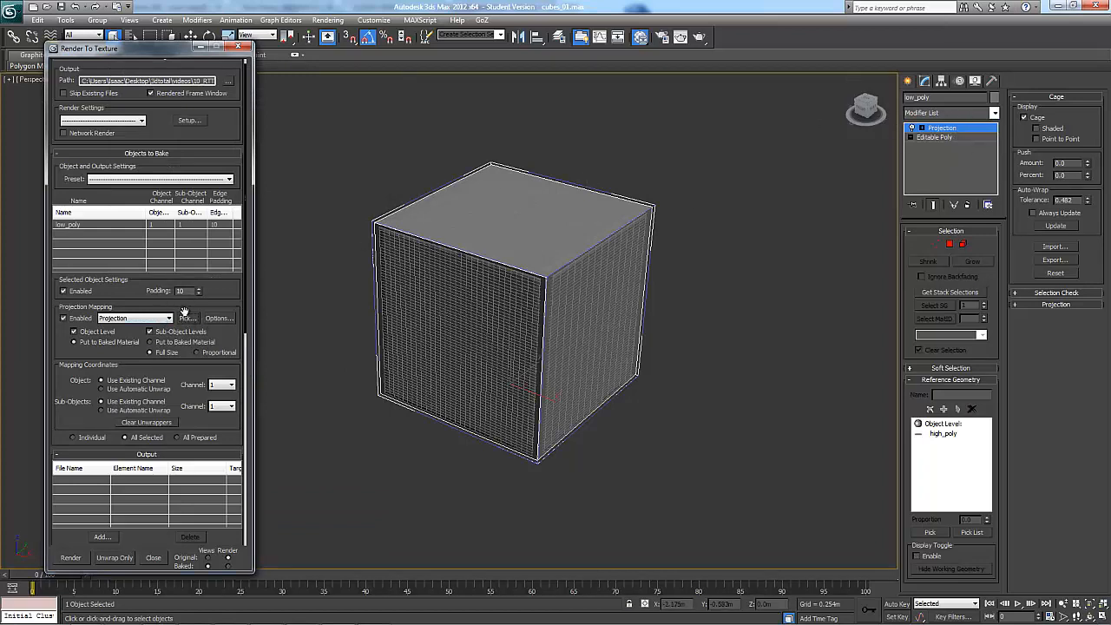
- Add a NormalsMap output element for the low_poly cube and set its size to 1024x1024
{"action": "scroll", "coordinate": [213, 295], "scroll_direction": "down", "scroll_amount": 1}
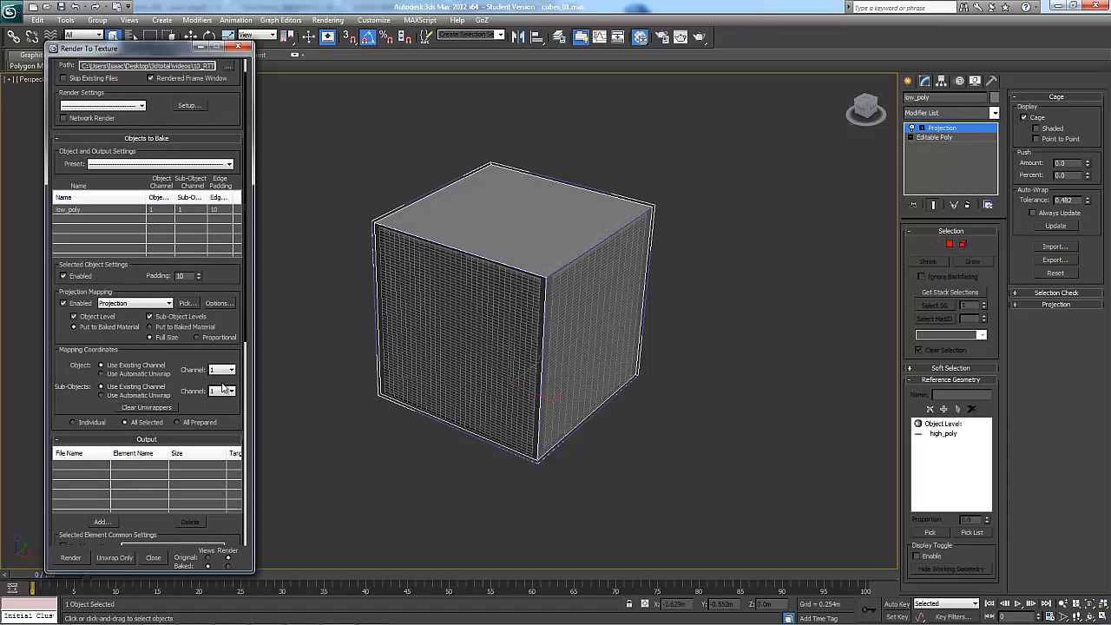
{"action": "scroll", "coordinate": [213, 295], "scroll_direction": "down", "scroll_amount": 3}
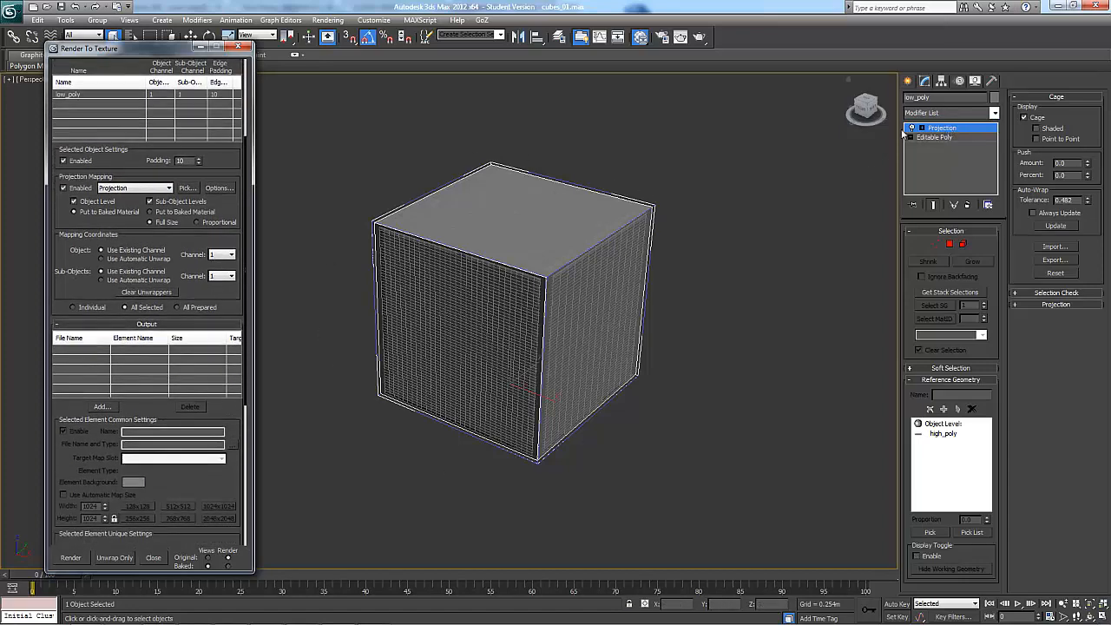
{"action": "left_click", "coordinate": [101, 407]}
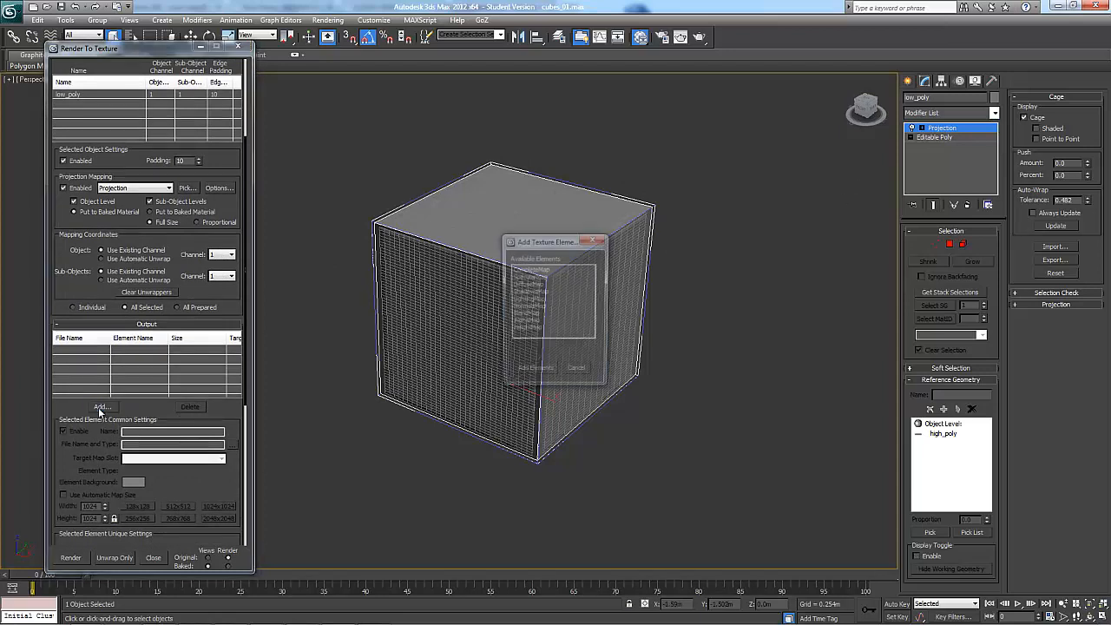
{"action": "left_click", "coordinate": [527, 307]}
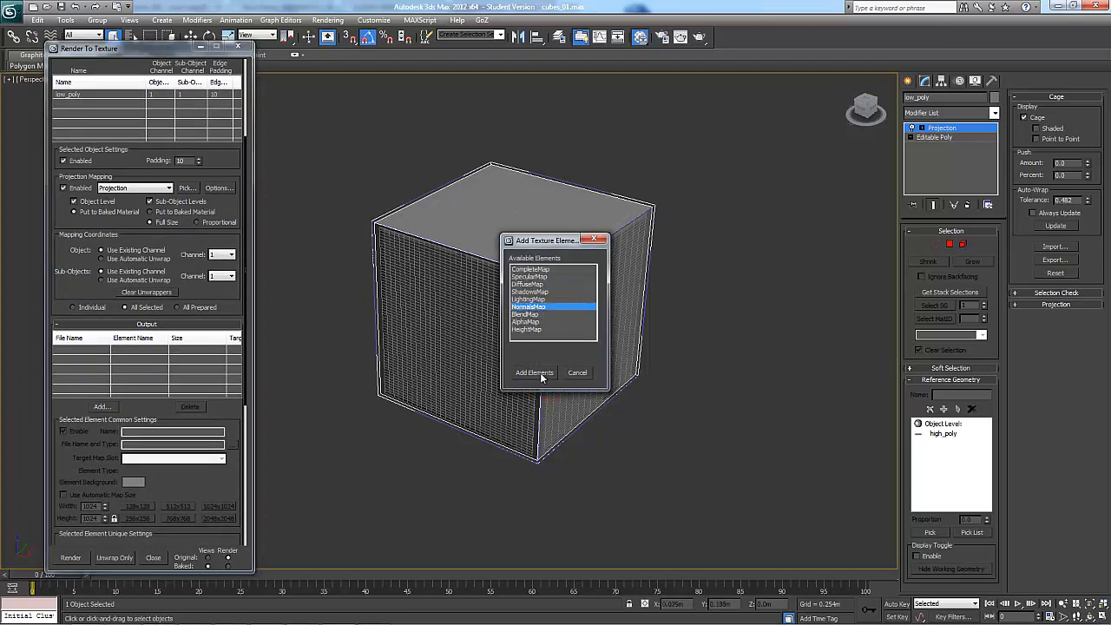
{"action": "left_click", "coordinate": [543, 375]}
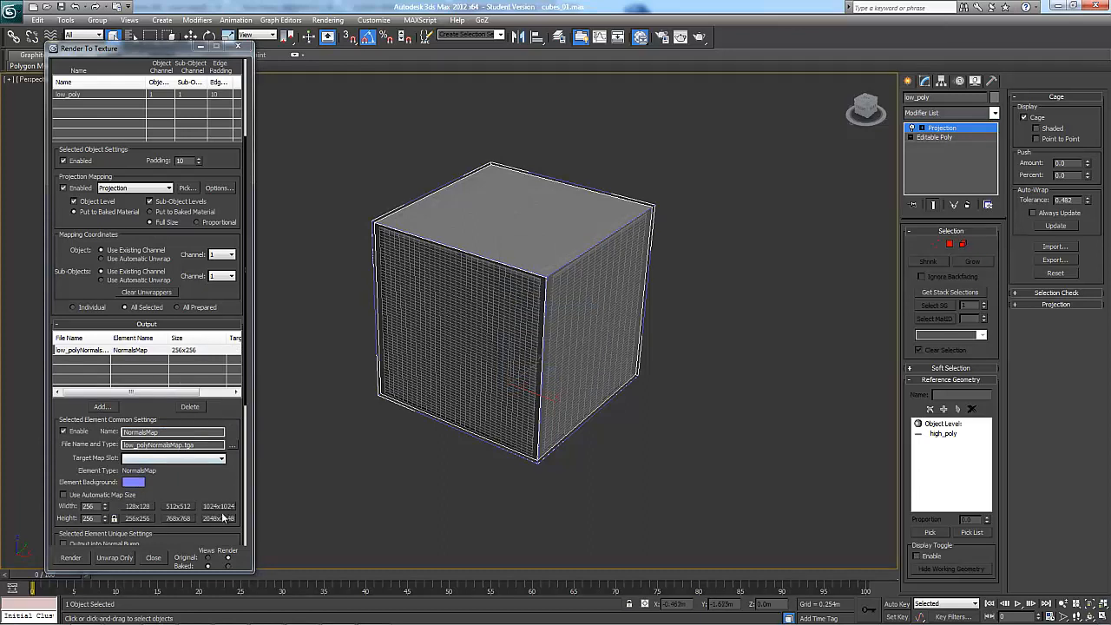
{"action": "left_click", "coordinate": [220, 508]}
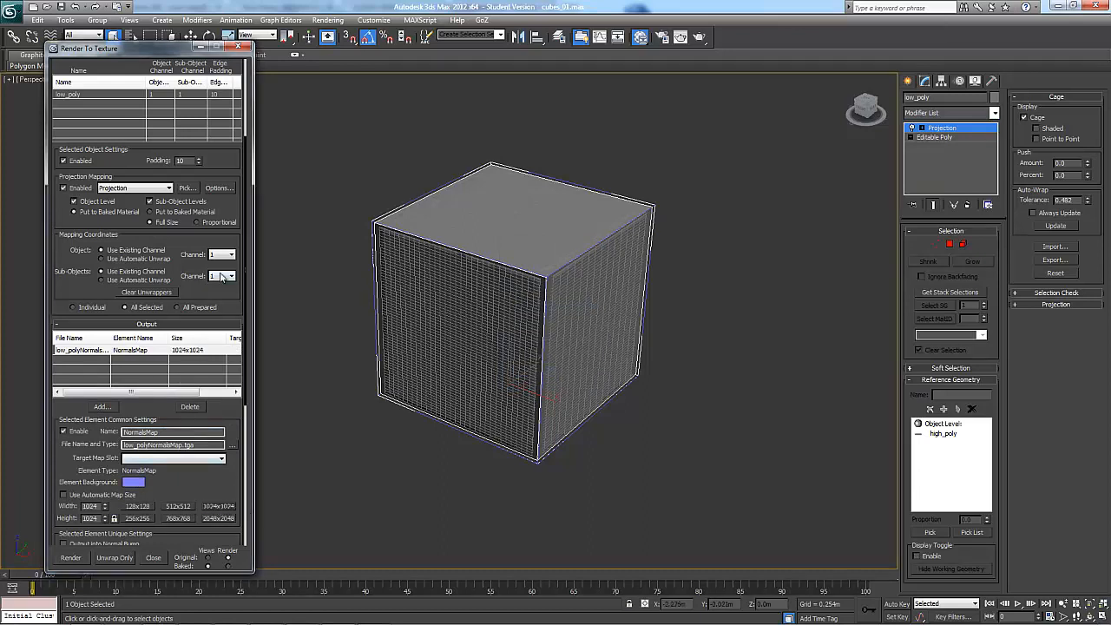
{"action": "left_click_drag", "start_coordinate": [176, 51], "coordinate": [168, 47]}
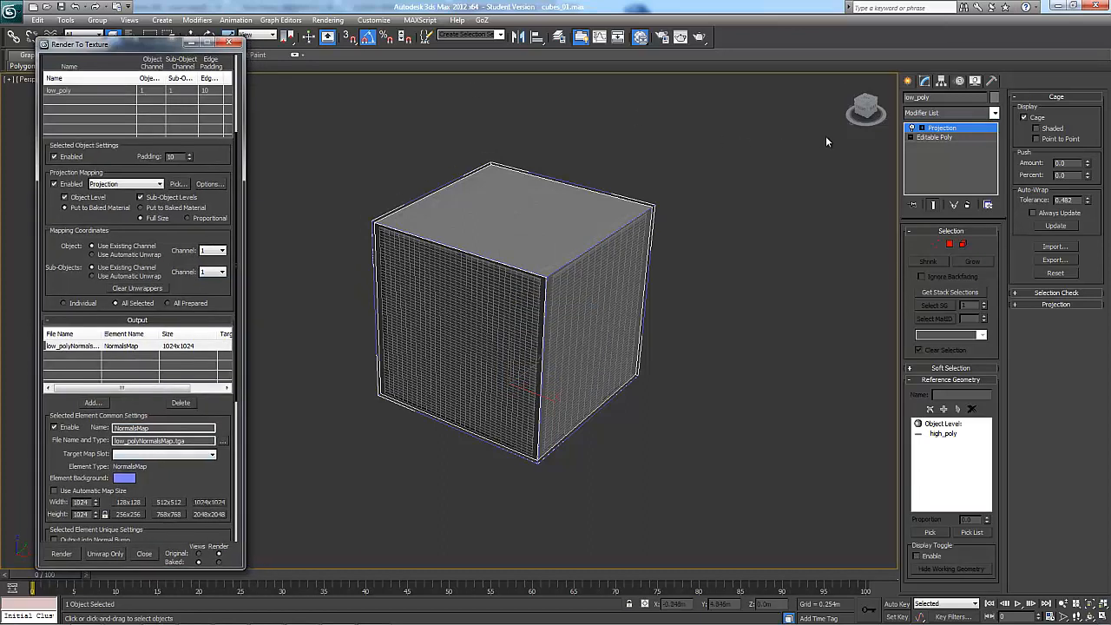
- At the Cage level of the Projection modifier, push the cage outward until it surrounds both cubes
{"action": "left_click", "coordinate": [923, 127]}
{"action": "left_click", "coordinate": [941, 137]}
{"action": "left_click", "coordinate": [945, 155]}
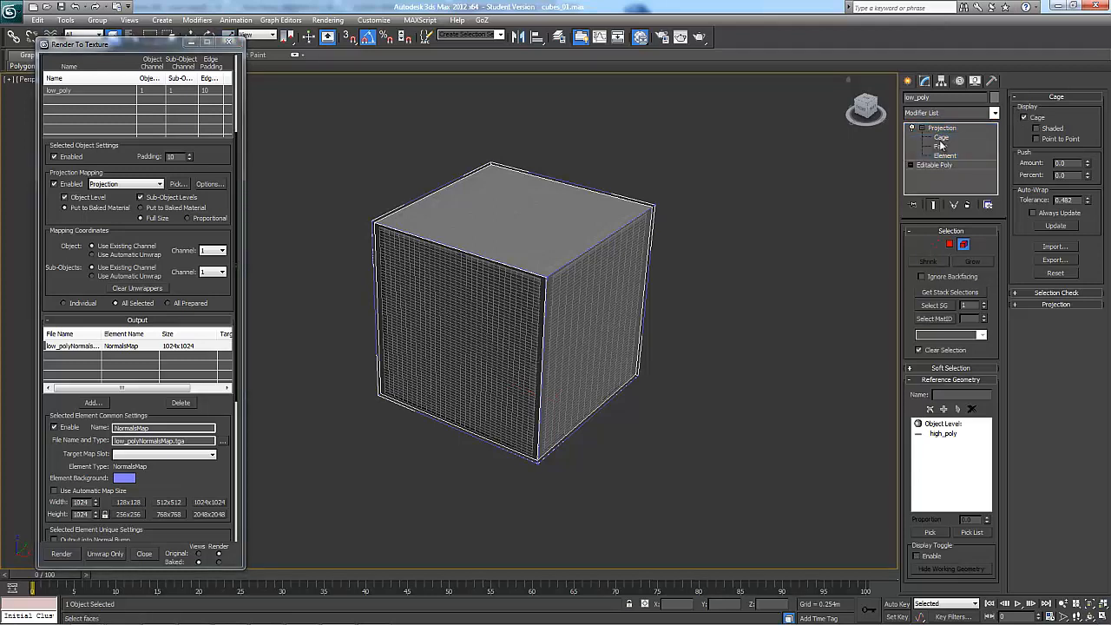
{"action": "left_click", "coordinate": [979, 137]}
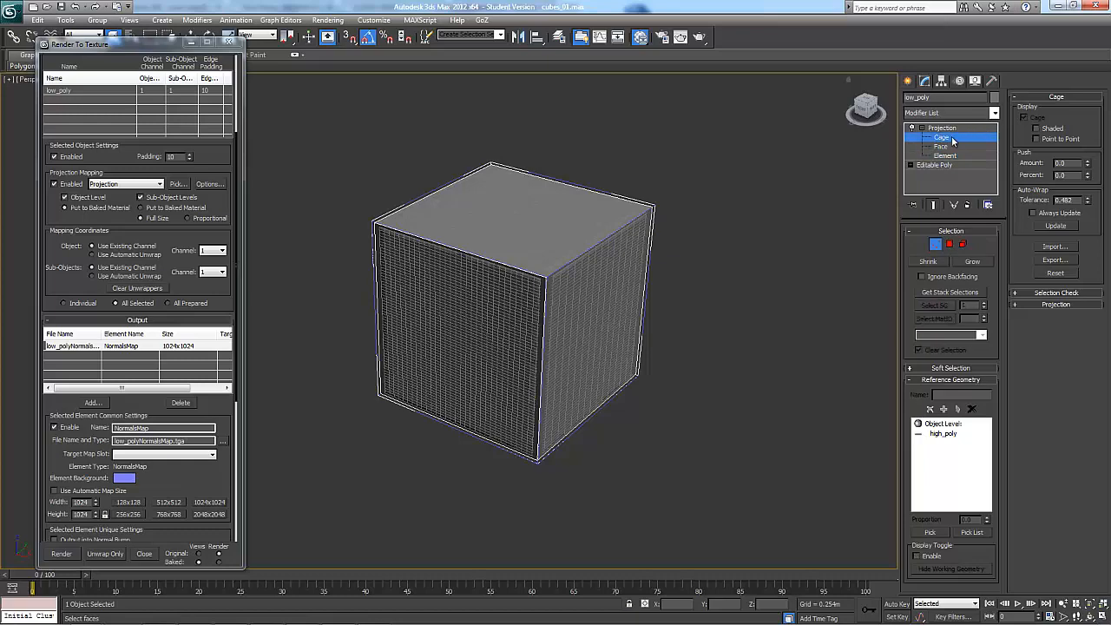
{"action": "middle_click_drag", "start_coordinate": [741, 217], "coordinate": [758, 206]}
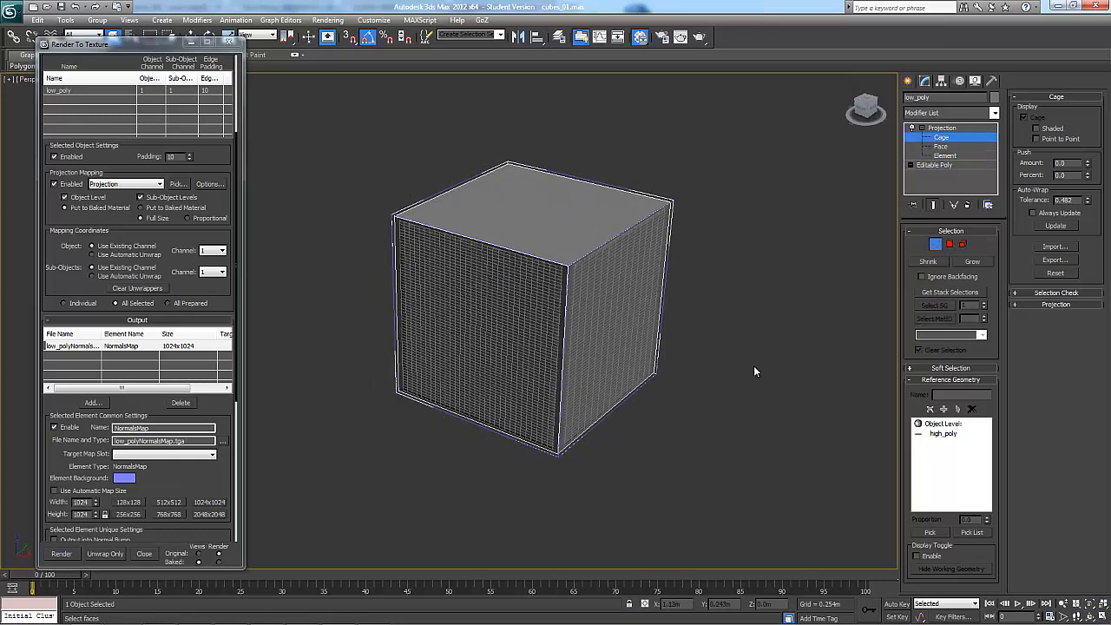
{"action": "scroll", "coordinate": [797, 302], "scroll_direction": "up", "scroll_amount": 5}
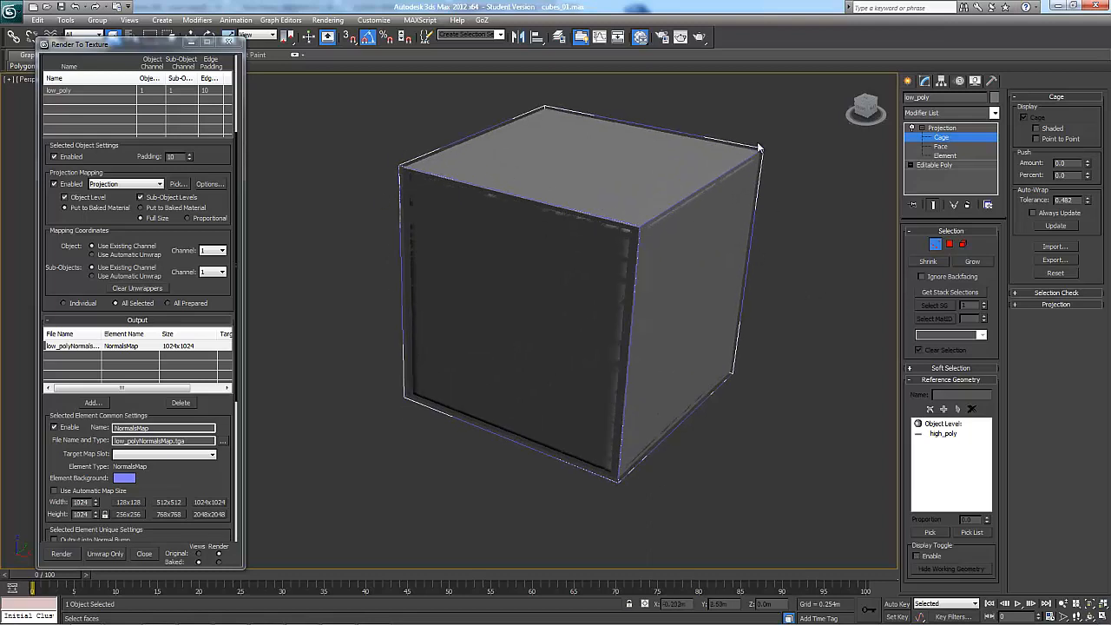
{"action": "left_click_drag", "start_coordinate": [1090, 166], "coordinate": [1090, 139]}
- Examine the expanded projection cage around the cubes from several sides for full coverage of the high_poly surface
{"action": "middle_click_drag", "start_coordinate": [667, 195], "coordinate": [458, 170], "text": "alt"}
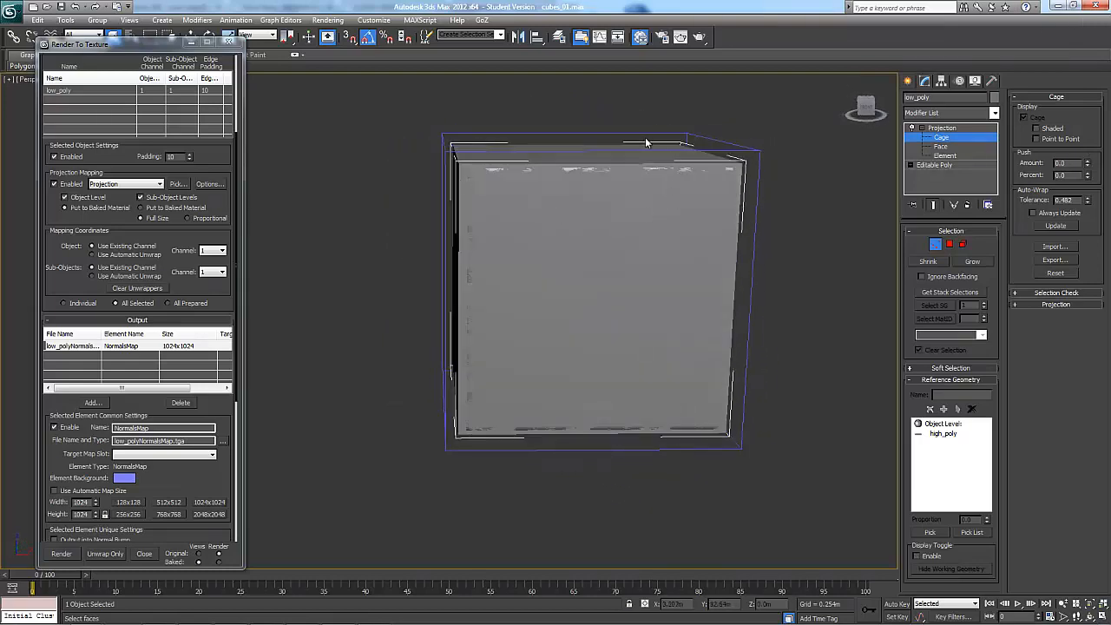
{"action": "middle_click_drag", "start_coordinate": [679, 240], "coordinate": [521, 206], "text": "alt"}
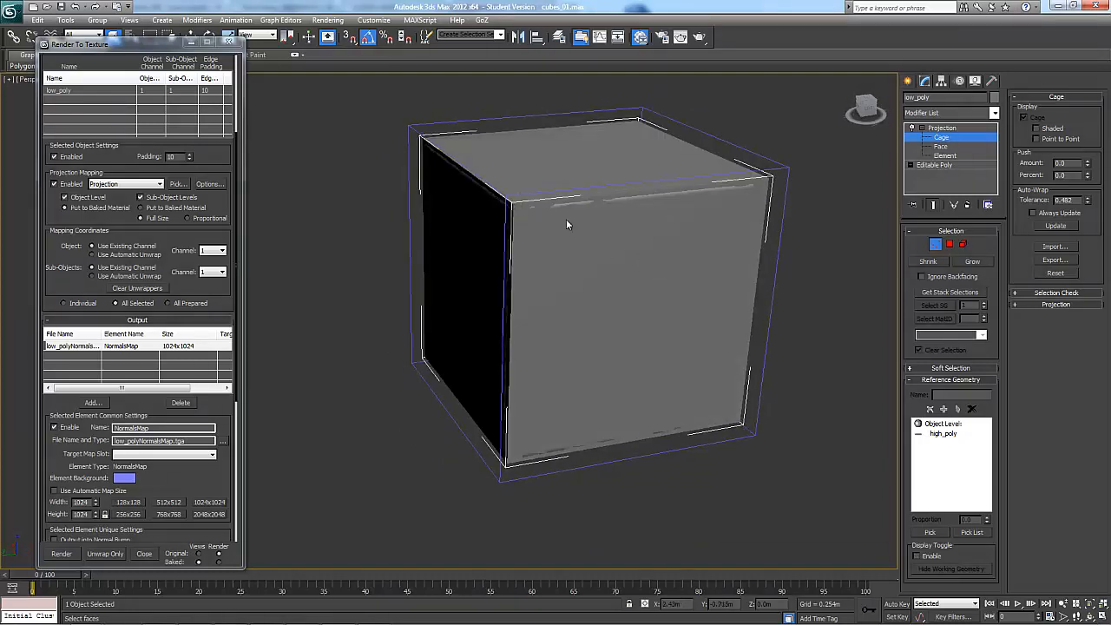
{"action": "middle_click_drag", "start_coordinate": [596, 257], "coordinate": [694, 230], "text": "alt"}
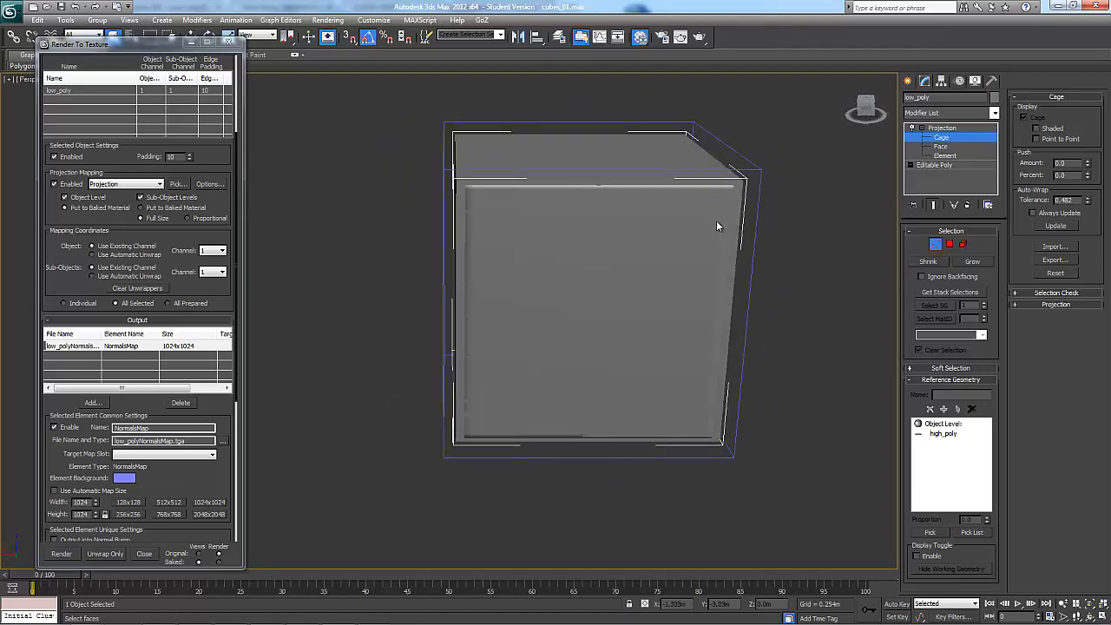
{"action": "middle_click_drag", "start_coordinate": [716, 225], "coordinate": [740, 219], "text": "alt"}
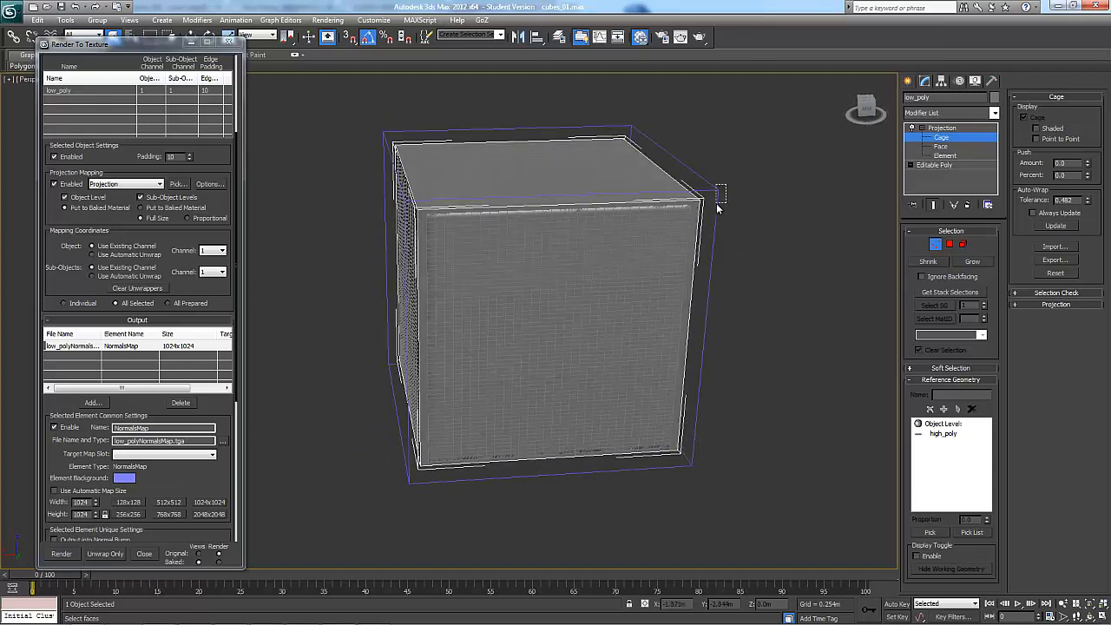
{"action": "left_click", "coordinate": [718, 203]}
{"action": "middle_click_drag", "start_coordinate": [807, 161], "coordinate": [632, 114], "text": "alt"}
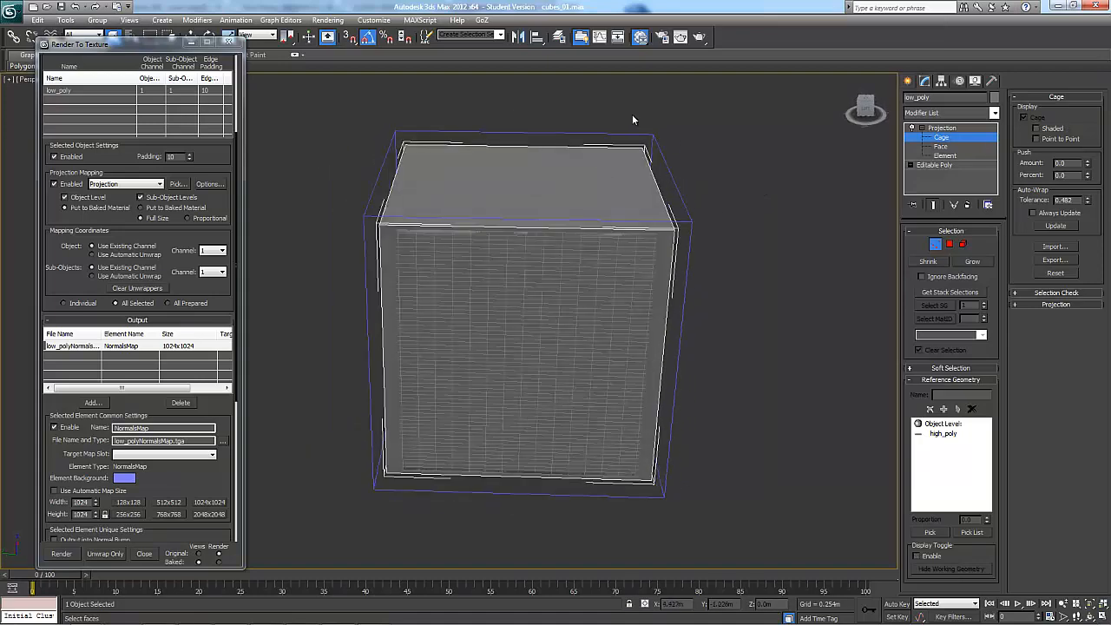
{"action": "middle_click_drag", "start_coordinate": [639, 169], "coordinate": [586, 222], "text": "alt"}
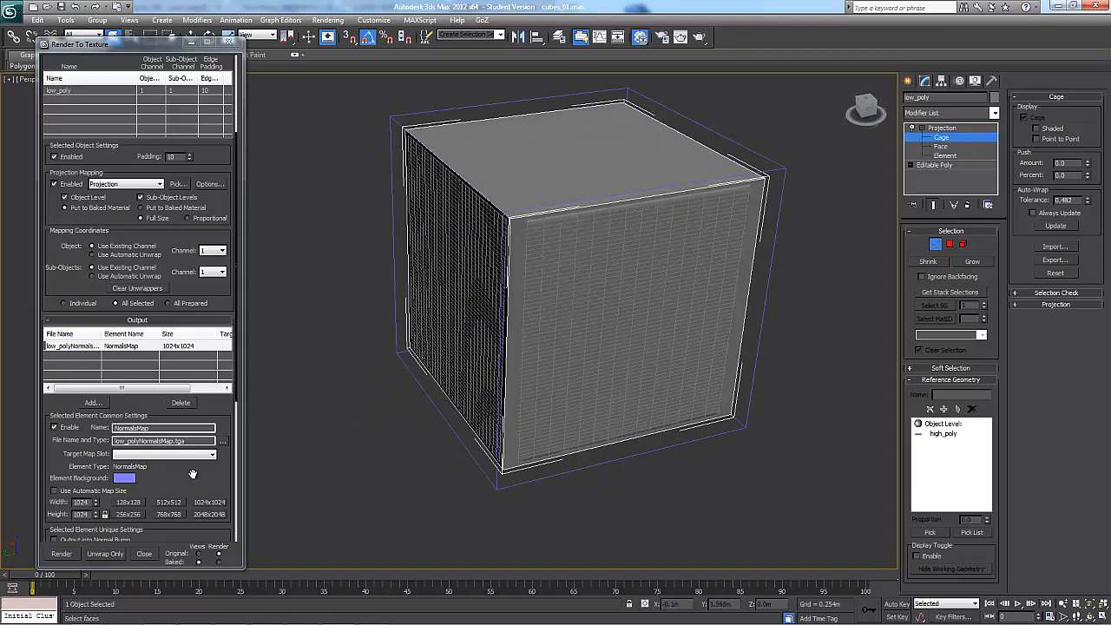
- Render the normal map bake, overwriting the existing low_polyNormalsMap.tga, and place the rendered image beside the cube
{"action": "left_click", "coordinate": [61, 554]}
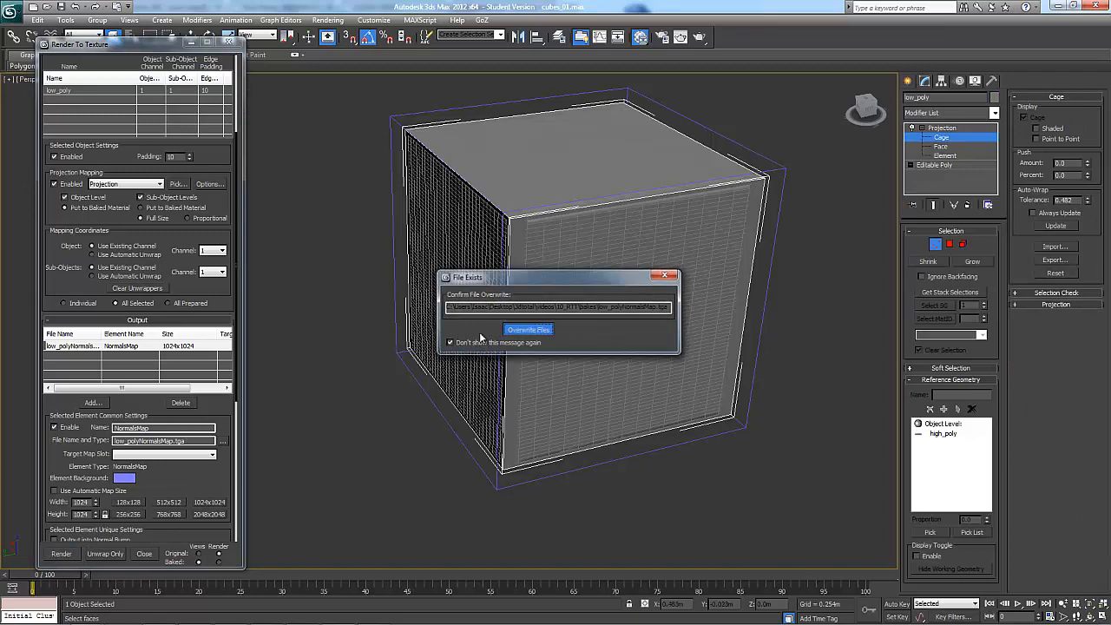
{"action": "left_click", "coordinate": [526, 330]}
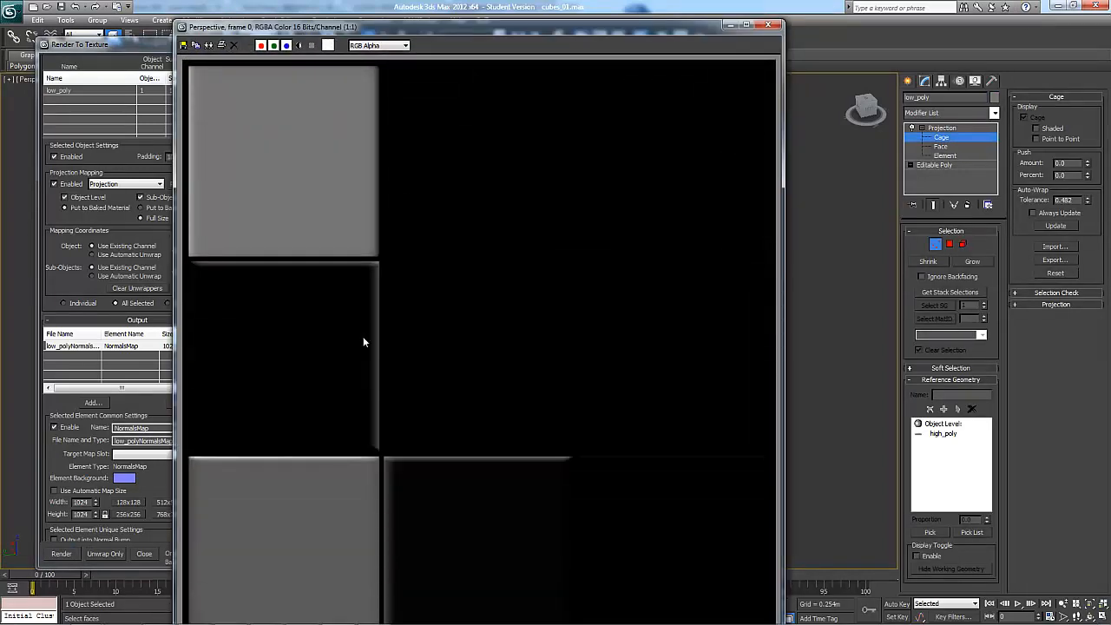
{"action": "scroll", "coordinate": [365, 130], "scroll_direction": "down", "scroll_amount": 1}
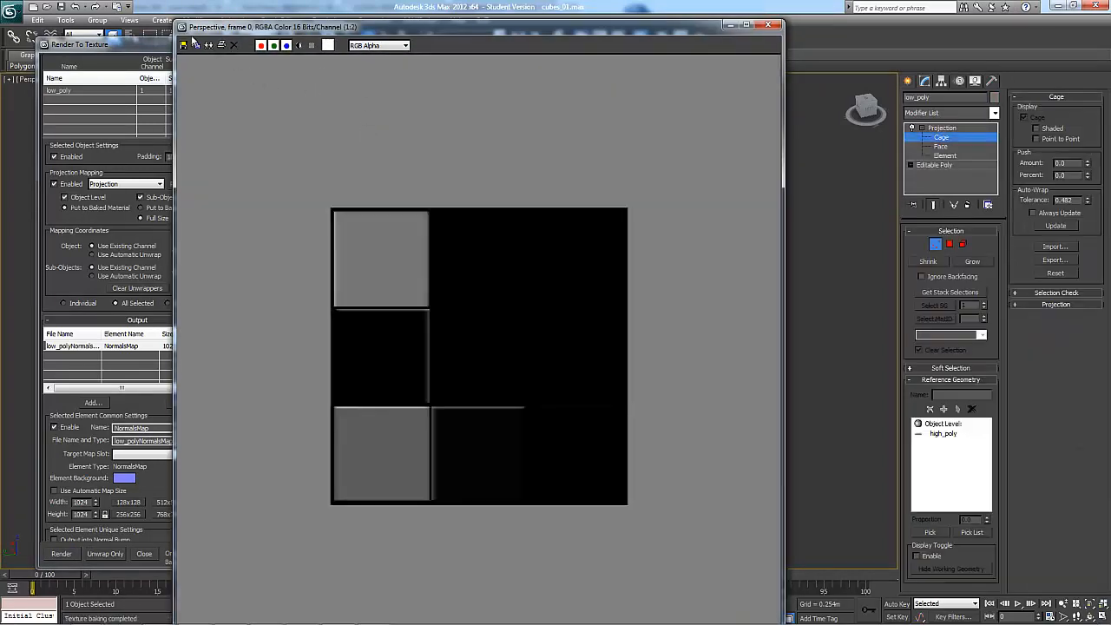
{"action": "left_click_drag", "start_coordinate": [177, 20], "coordinate": [321, 92]}
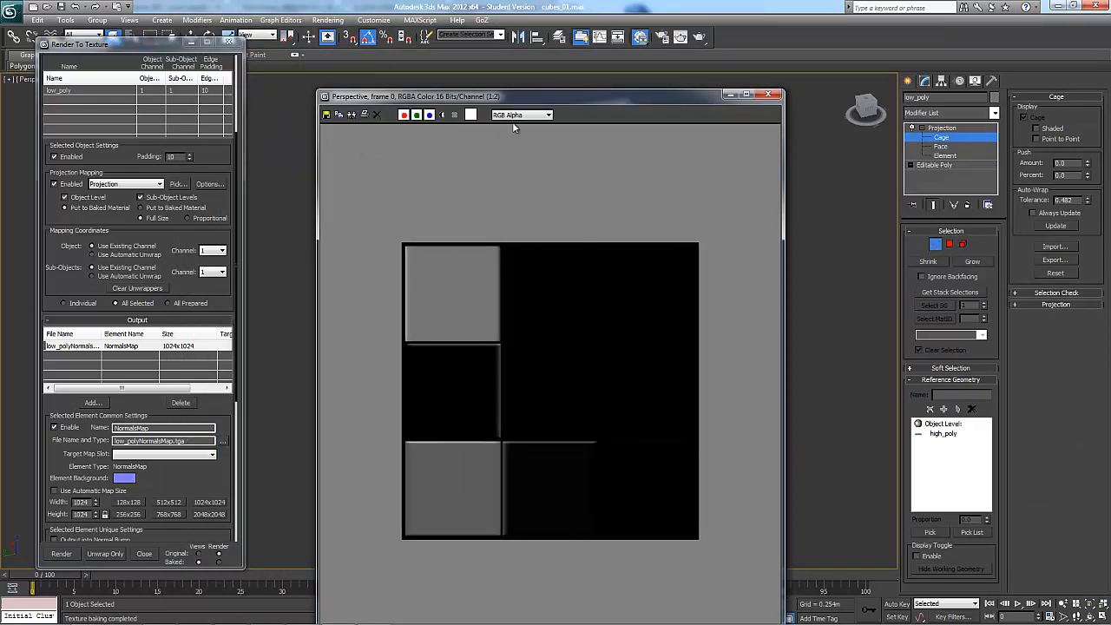
{"action": "left_click_drag", "start_coordinate": [508, 104], "coordinate": [713, 21]}
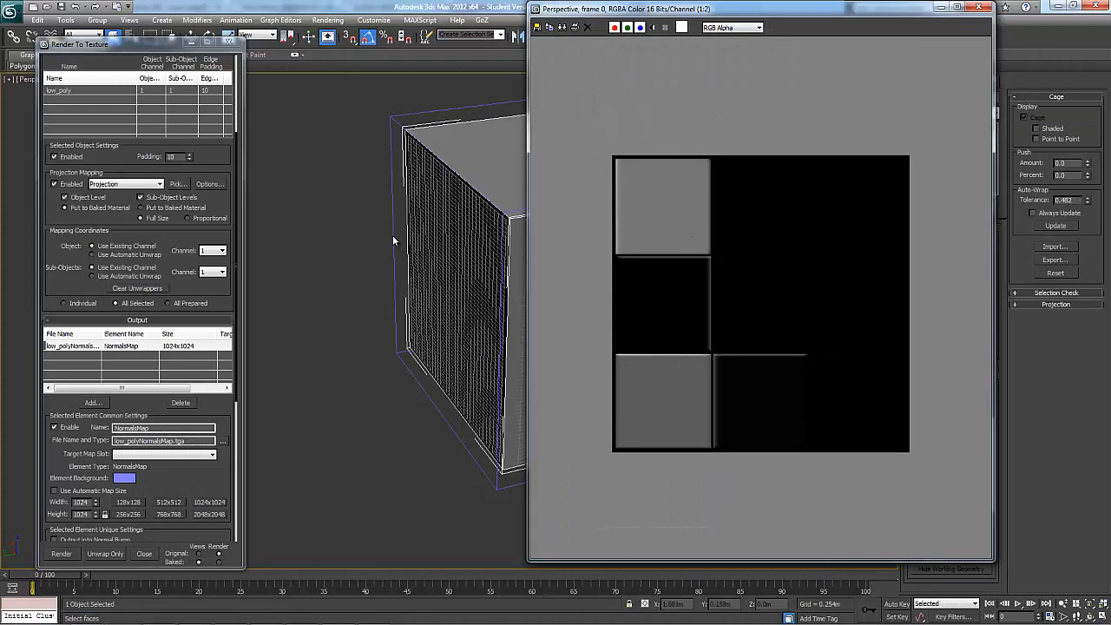
{"action": "middle_click_drag", "start_coordinate": [393, 236], "coordinate": [293, 255], "text": "alt"}
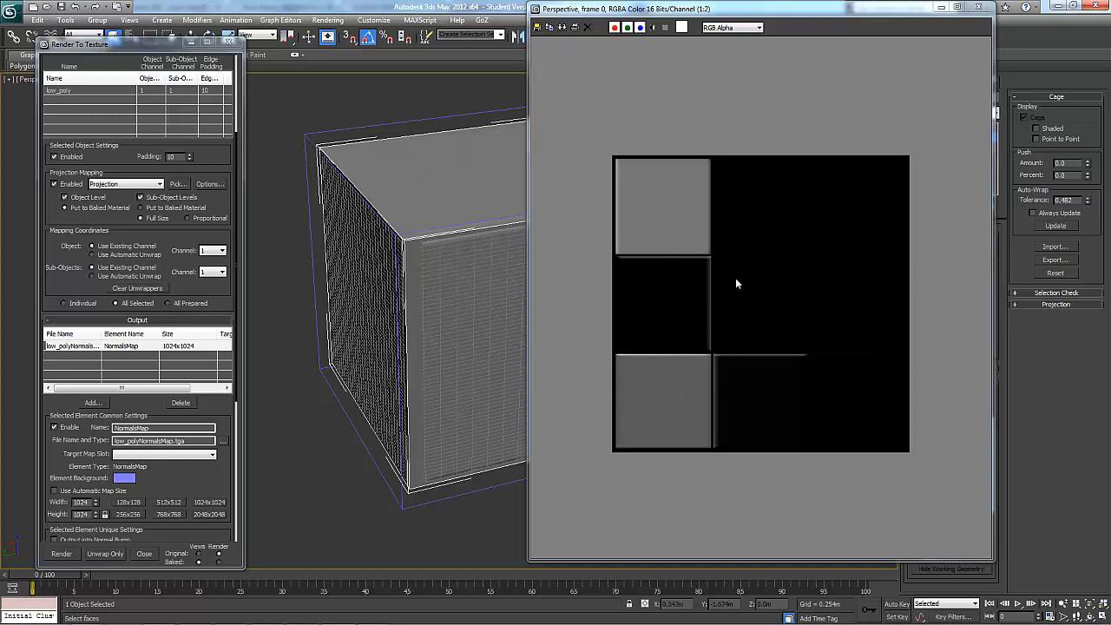
- View the save options for the baked image without saving, and close the rendered frame window
{"action": "left_click", "coordinate": [536, 26]}
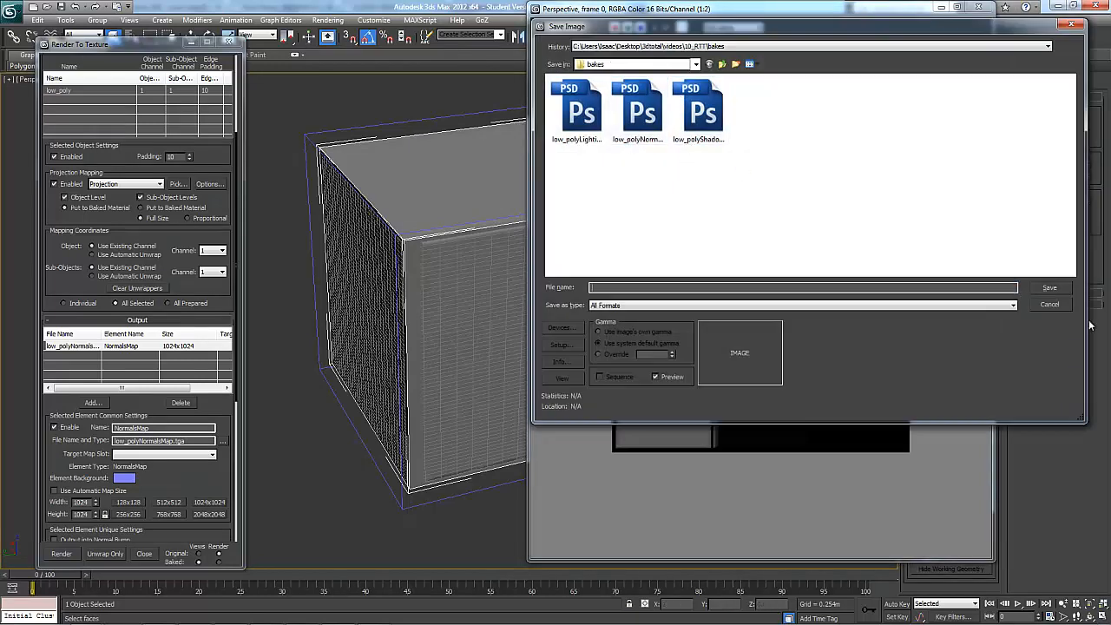
{"action": "left_click", "coordinate": [1048, 306]}
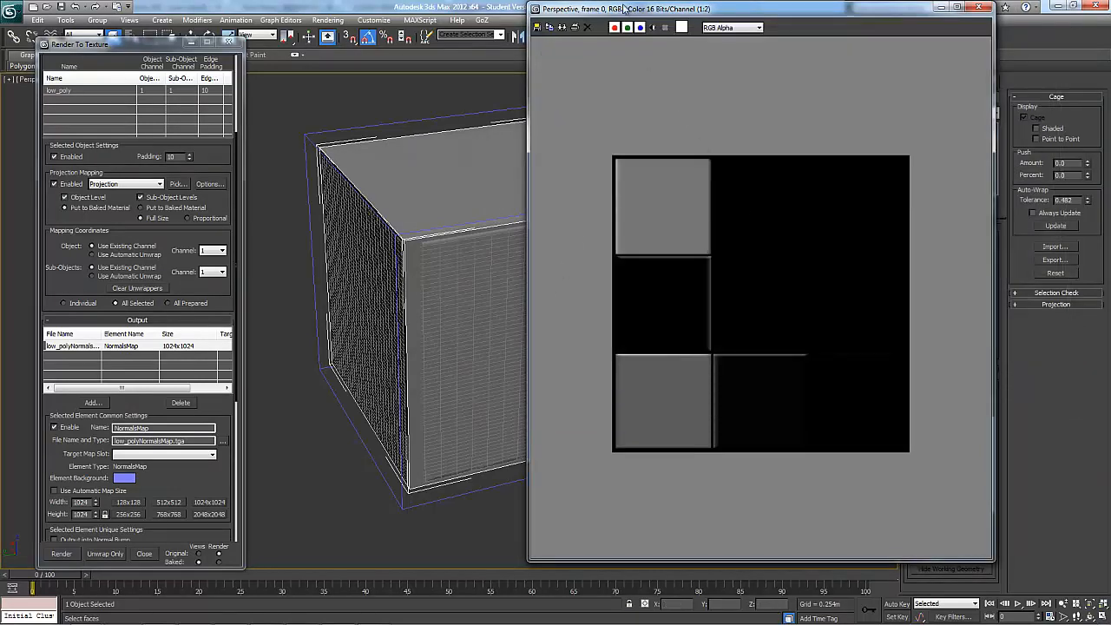
{"action": "left_click_drag", "start_coordinate": [529, 3], "coordinate": [698, 106]}
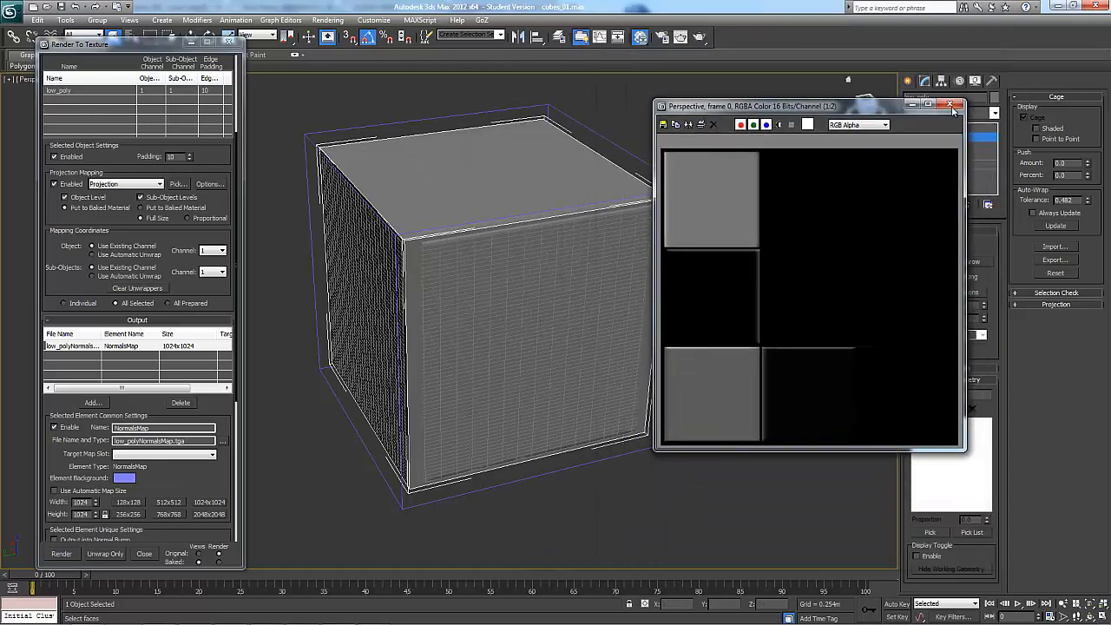
{"action": "left_click", "coordinate": [952, 106]}
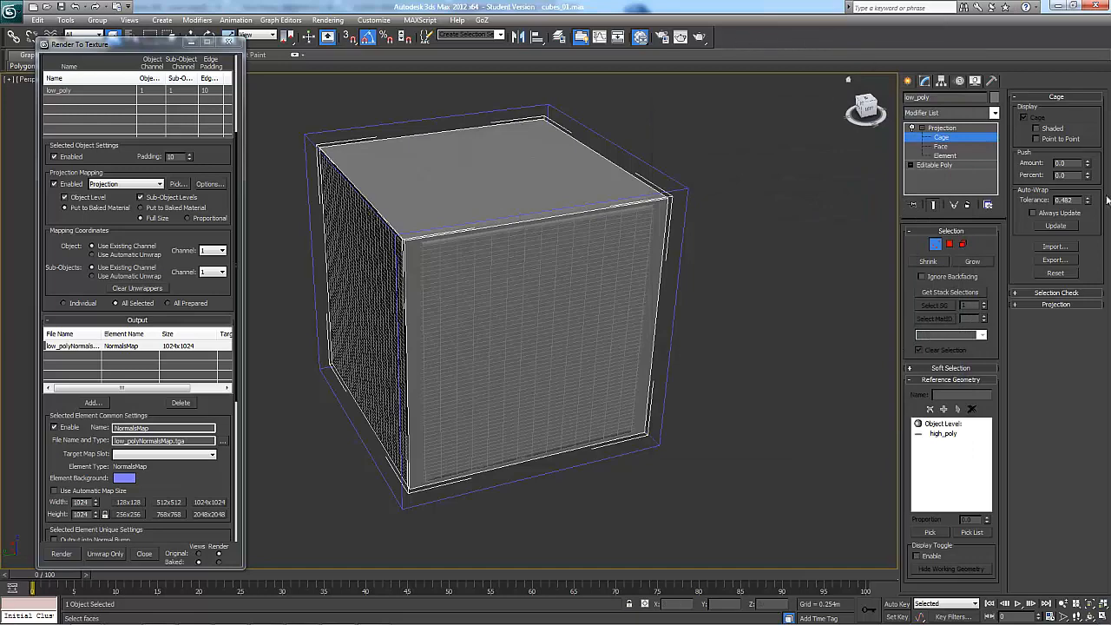
- Open the Slate Material Editor beside the cube with the whole Material #2 node in view
{"action": "key", "text": "m"}
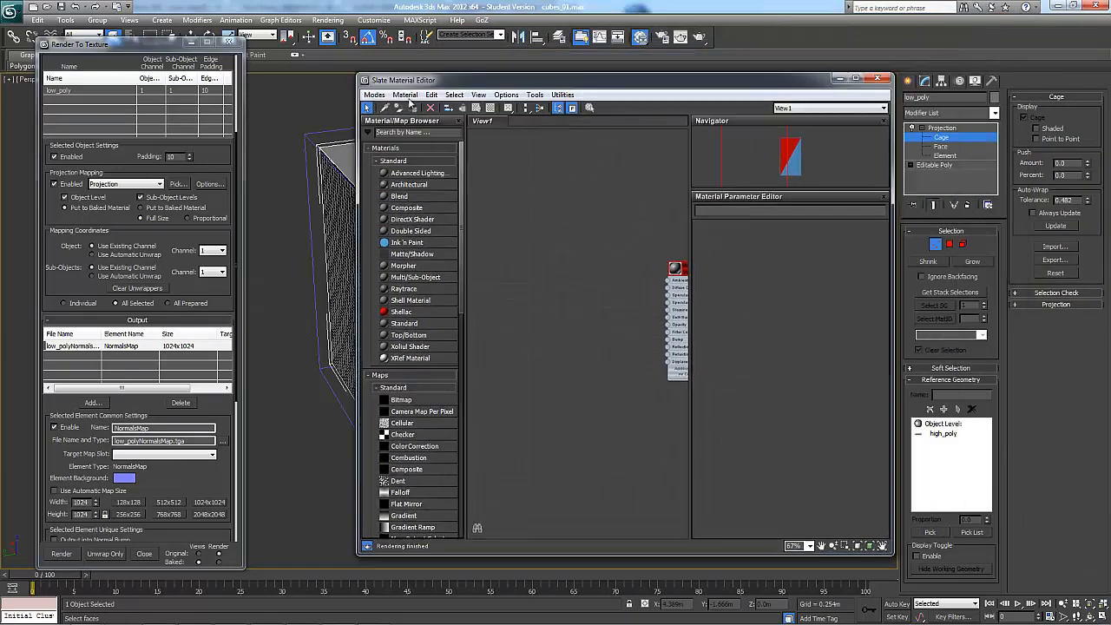
{"action": "middle_click_drag", "start_coordinate": [601, 247], "coordinate": [475, 224]}
{"action": "scroll", "coordinate": [502, 235], "scroll_direction": "up", "scroll_amount": 3}
{"action": "scroll", "coordinate": [475, 255], "scroll_direction": "up", "scroll_amount": 1}
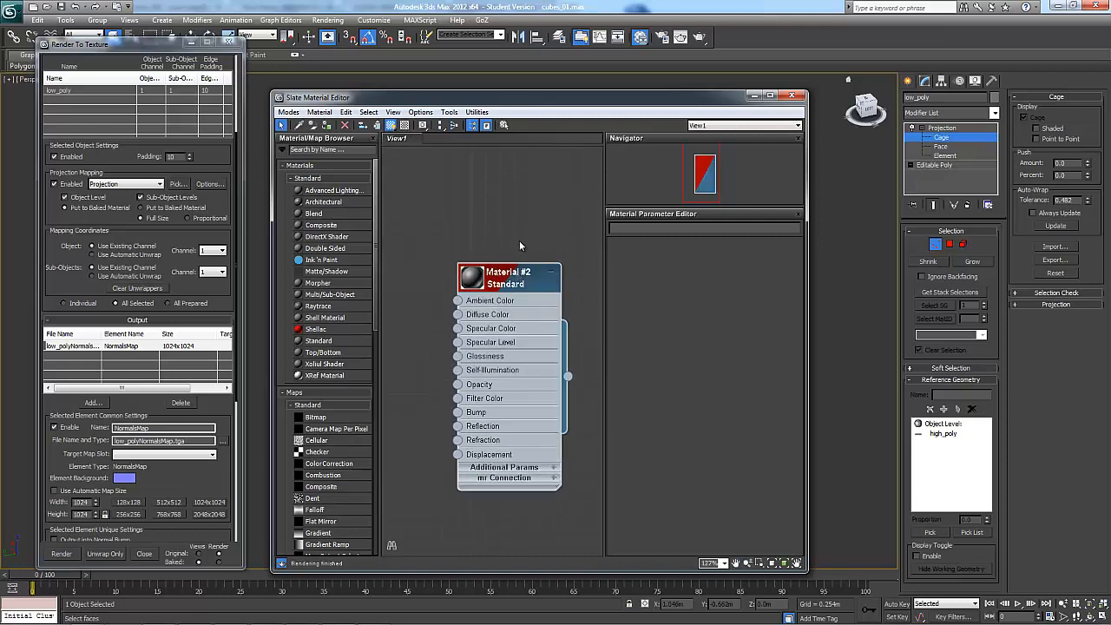
{"action": "left_click_drag", "start_coordinate": [515, 102], "coordinate": [824, 55]}
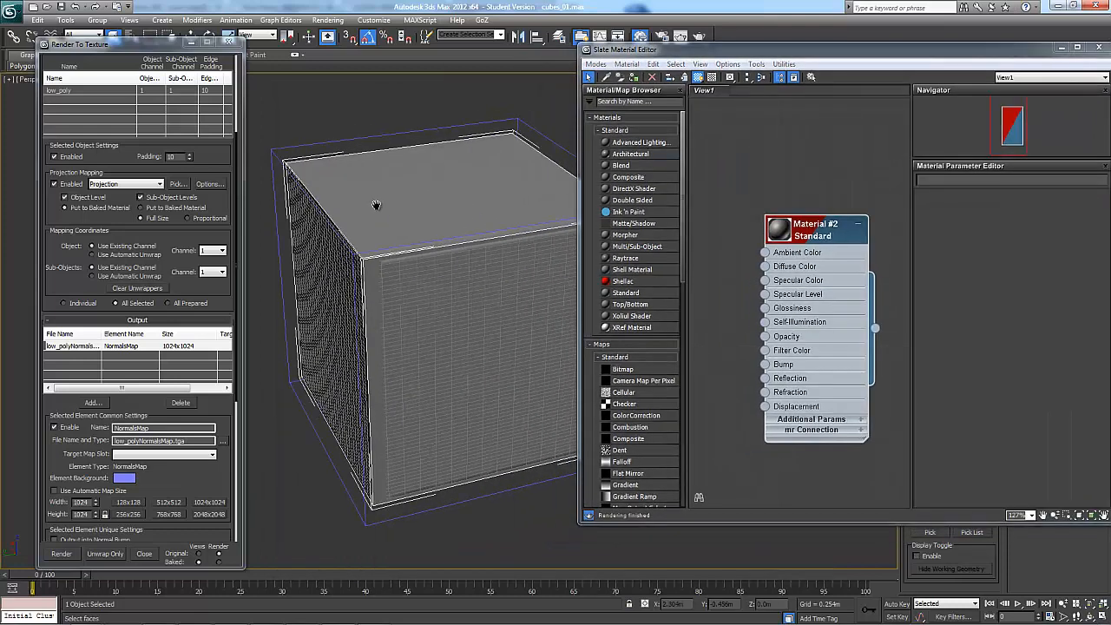
- Isolate the low_poly cube and remove its Projection modifier
{"action": "key", "text": "alt+q"}
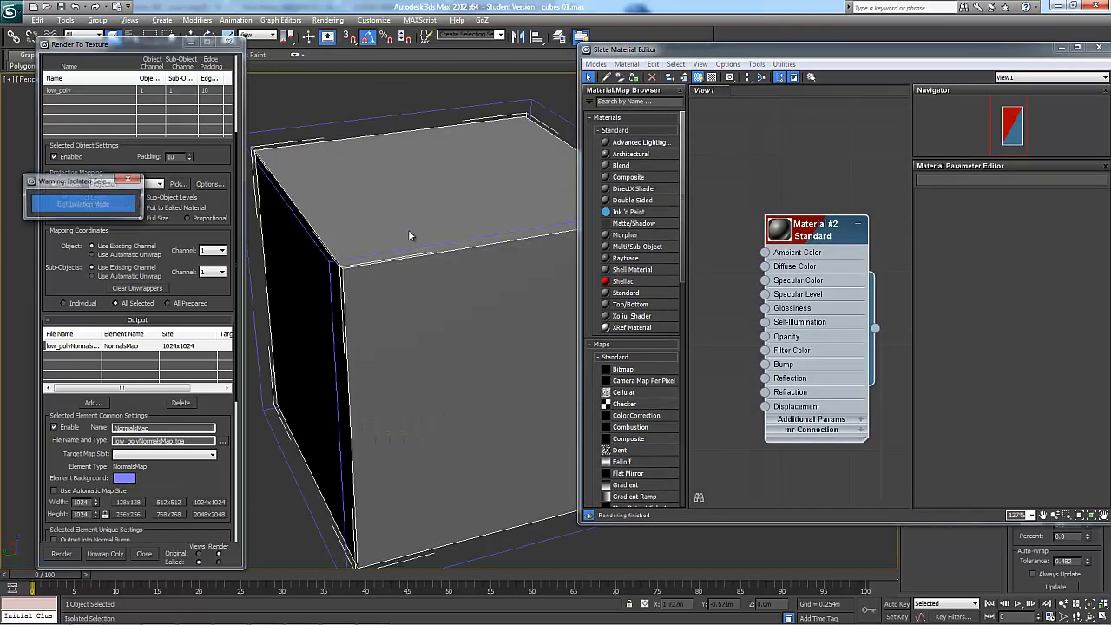
{"action": "left_click_drag", "start_coordinate": [725, 56], "coordinate": [613, 368]}
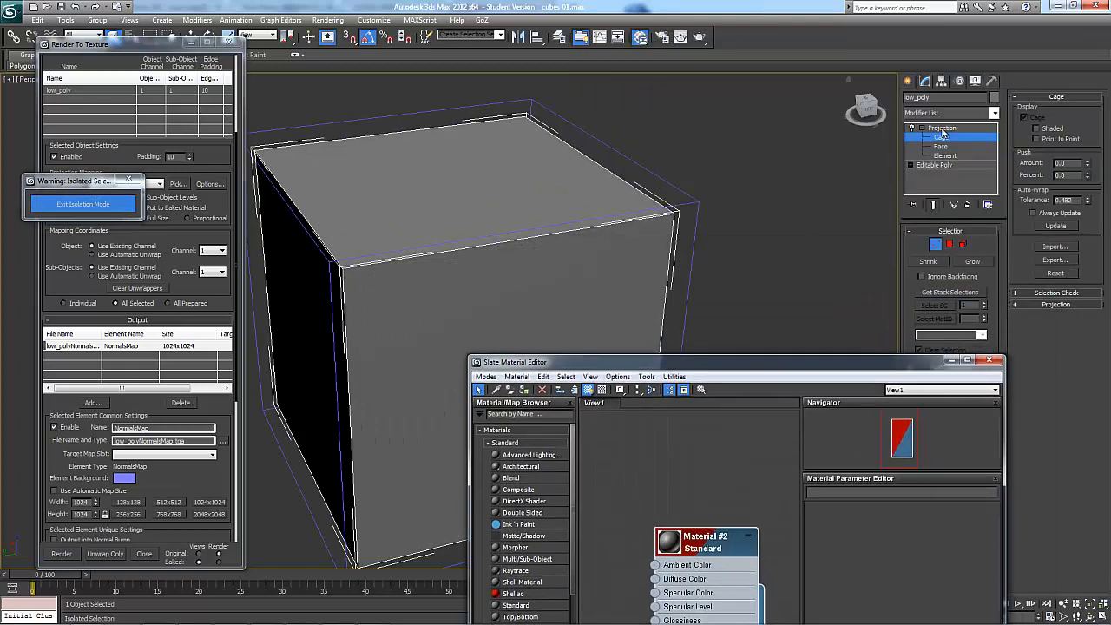
{"action": "left_click", "coordinate": [968, 205]}
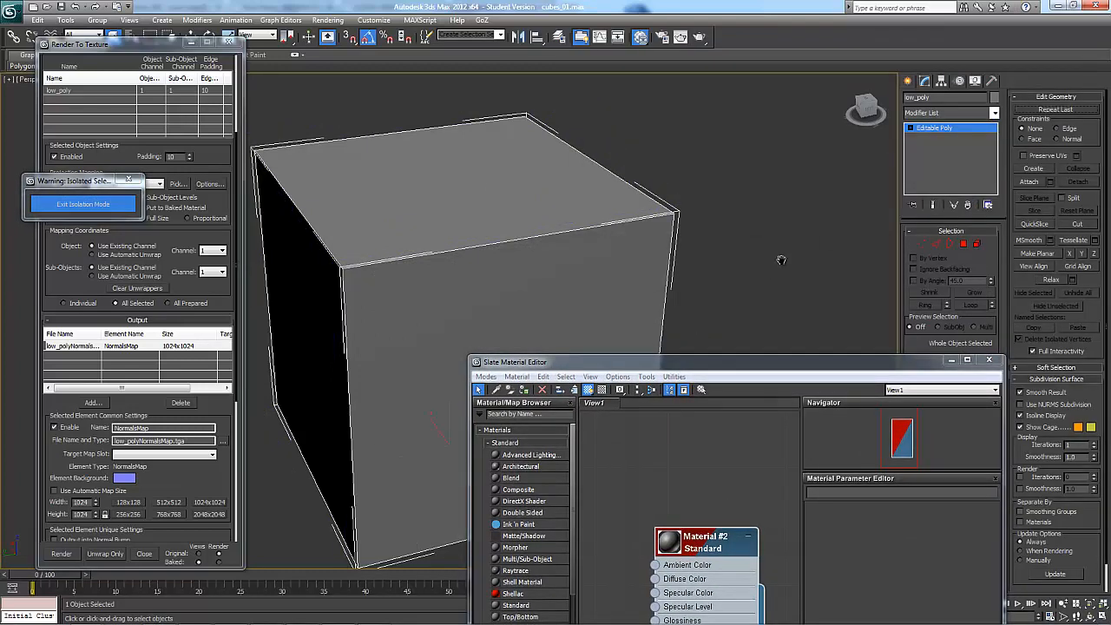
{"action": "middle_click_drag", "start_coordinate": [778, 258], "coordinate": [660, 278], "text": "alt"}
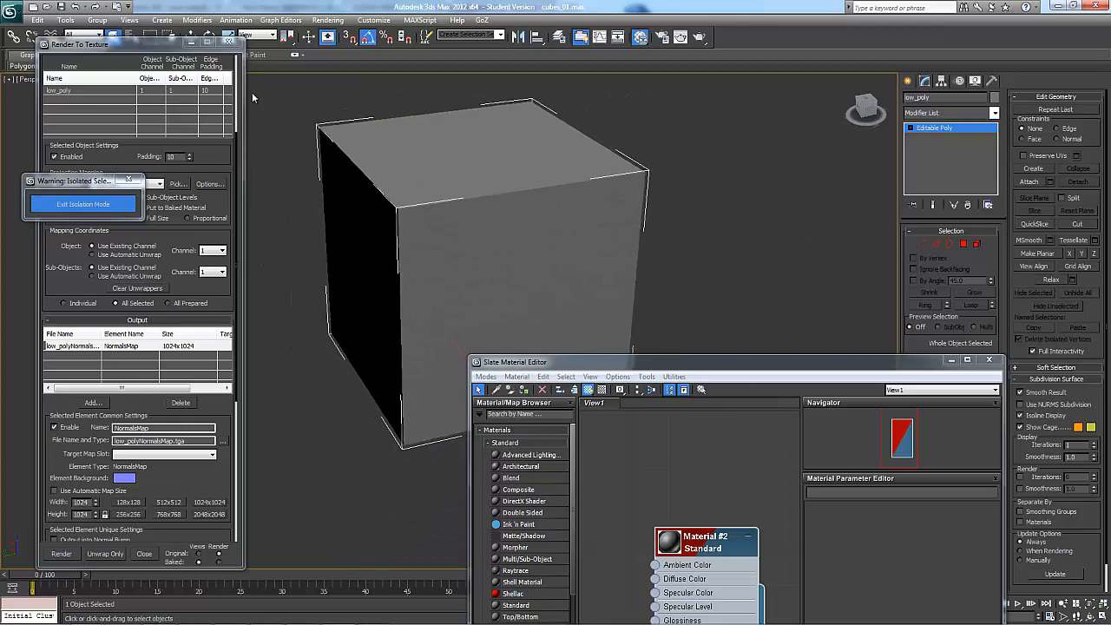
{"action": "left_click_drag", "start_coordinate": [166, 47], "coordinate": [177, 175]}
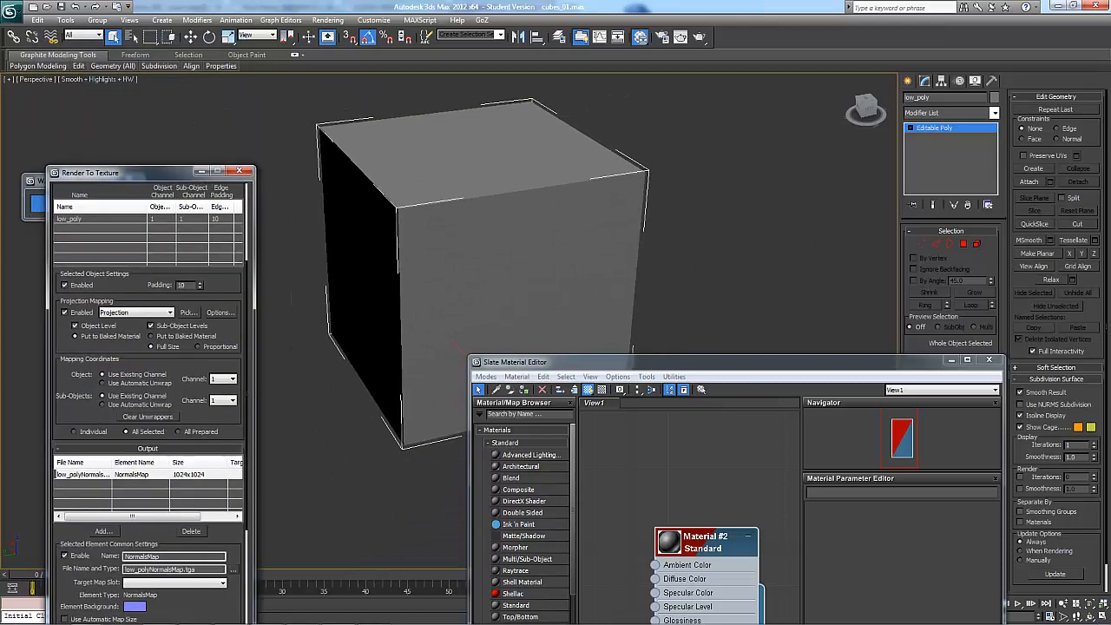
- Turn off selection brackets in the Perspective viewport's configuration and leave the low_poly cube deselected
{"action": "key", "text": "alt+Tab"}
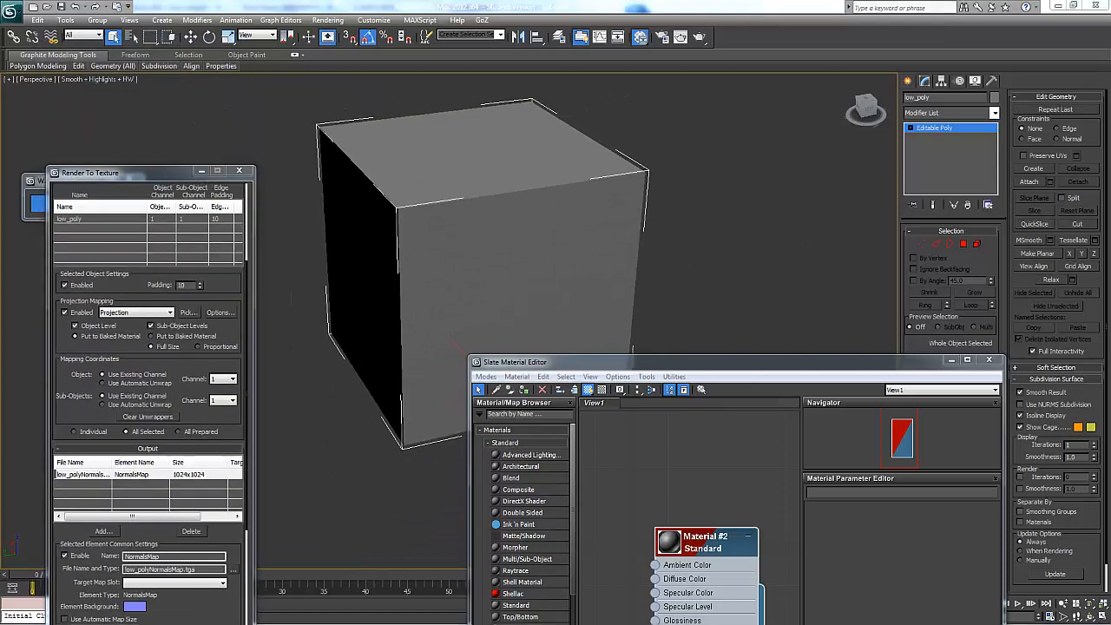
{"action": "left_click", "coordinate": [10, 80]}
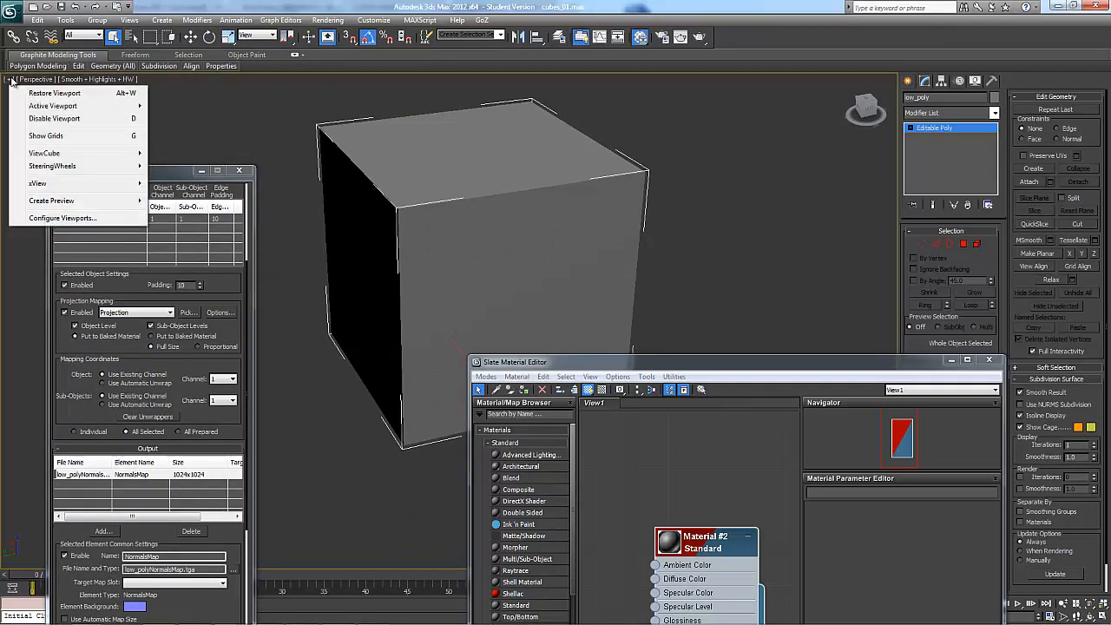
{"action": "left_click", "coordinate": [62, 218]}
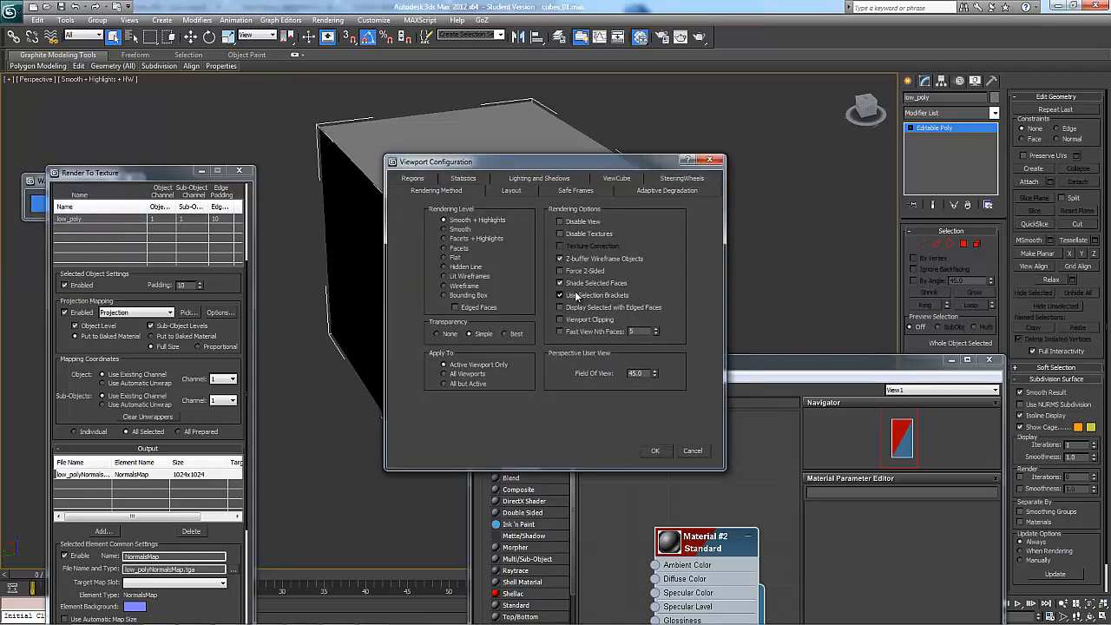
{"action": "left_click", "coordinate": [655, 451]}
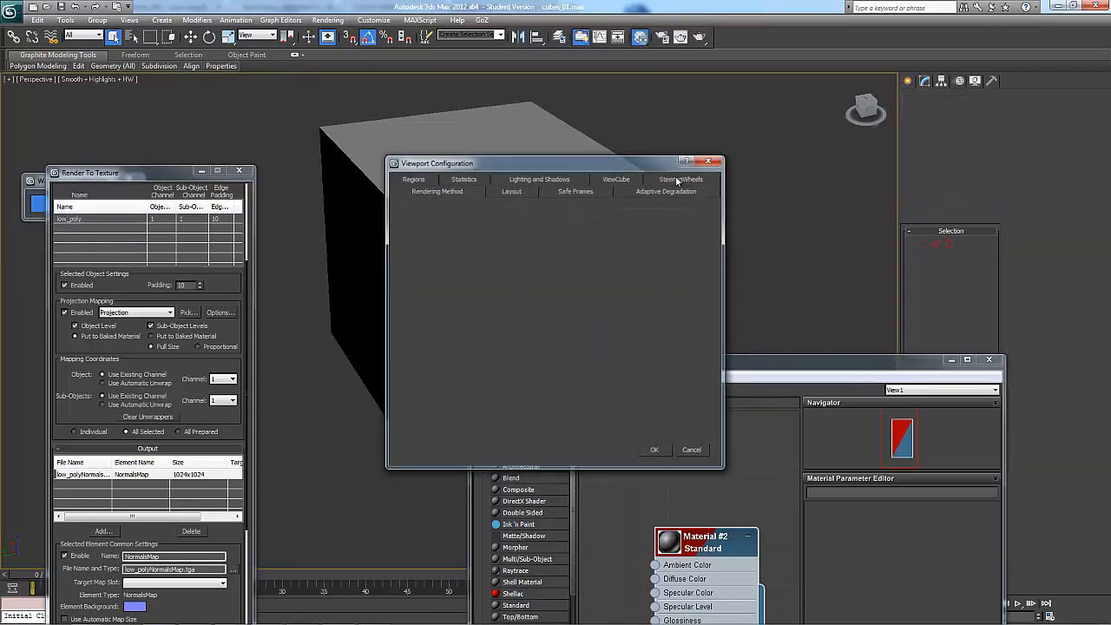
{"action": "left_click", "coordinate": [703, 162]}
{"action": "middle_click_drag", "start_coordinate": [659, 215], "coordinate": [633, 226]}
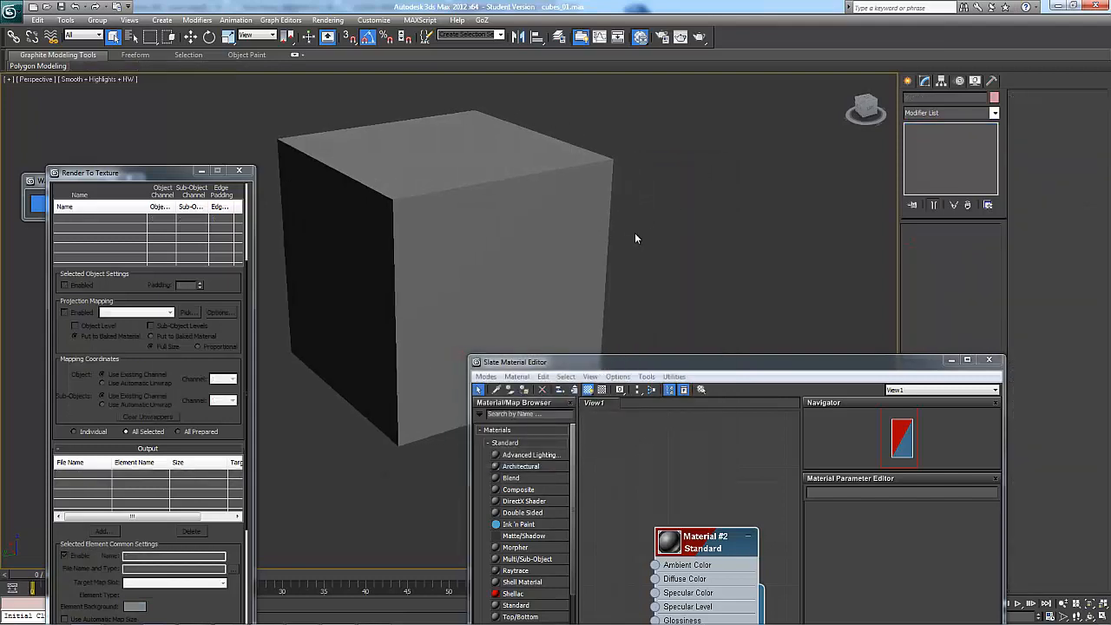
{"action": "scroll", "coordinate": [635, 234], "scroll_direction": "down", "scroll_amount": 1}
- Set Material #2's Bump amount to 100 and assign a Normal Bump map to its Bump slot
{"action": "left_click_drag", "start_coordinate": [676, 363], "coordinate": [855, 77]}
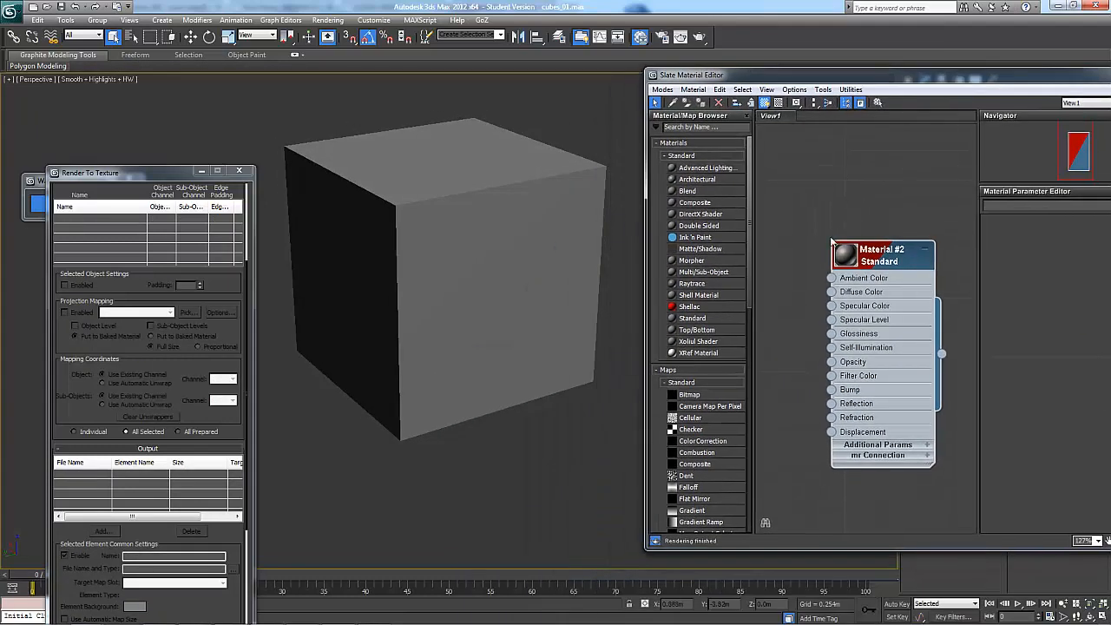
{"action": "double_click", "coordinate": [879, 269]}
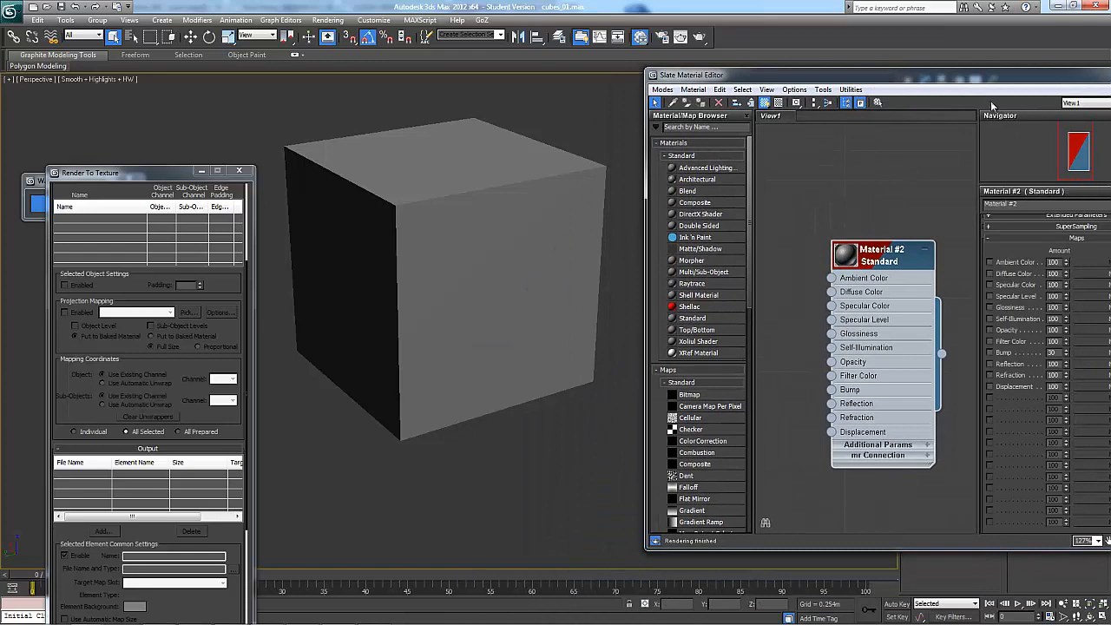
{"action": "left_click_drag", "start_coordinate": [987, 80], "coordinate": [856, 68]}
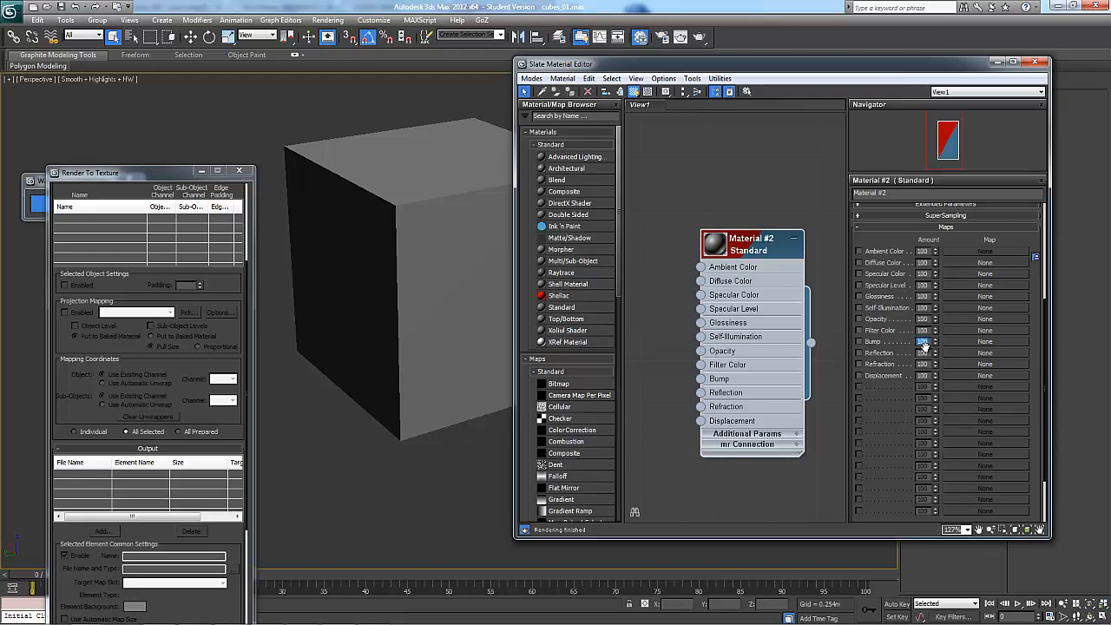
{"action": "left_click", "coordinate": [956, 344]}
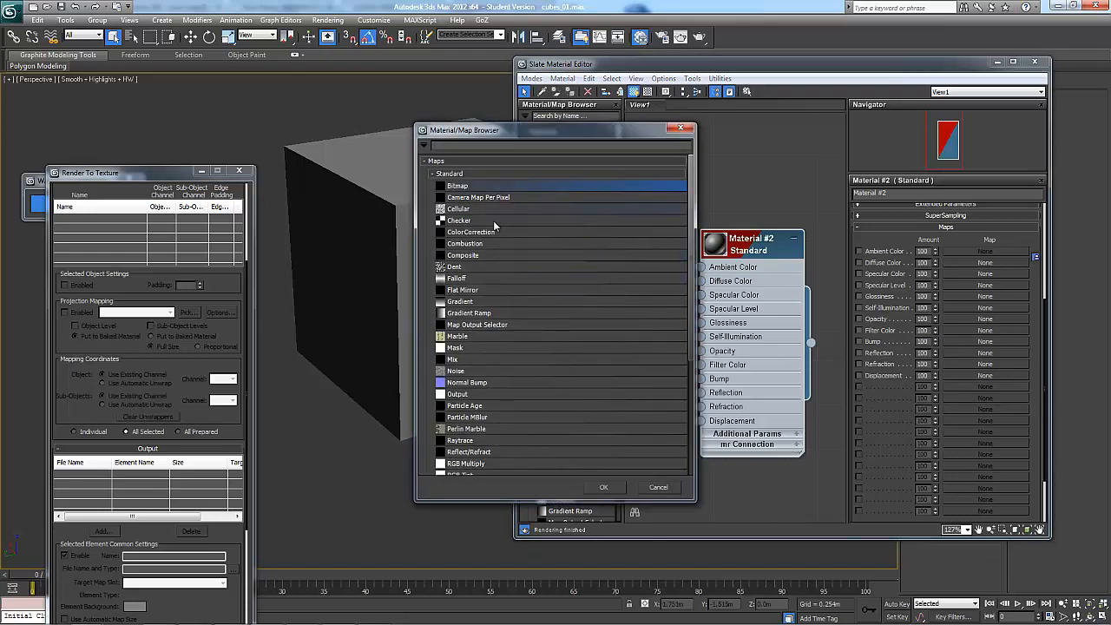
{"action": "left_click", "coordinate": [481, 384]}
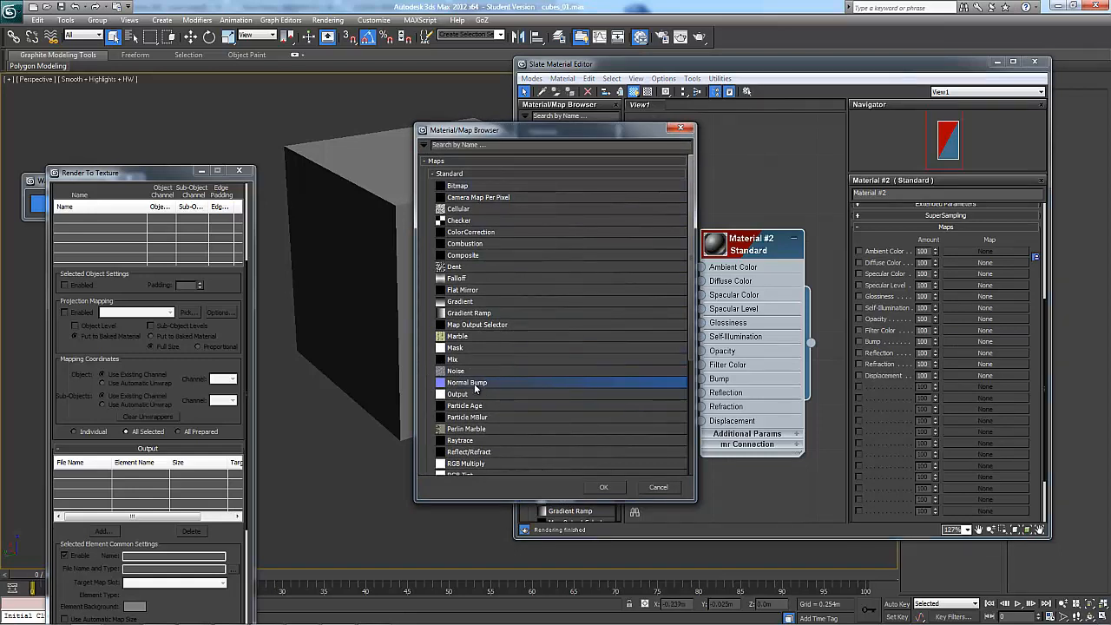
{"action": "double_click", "coordinate": [466, 384]}
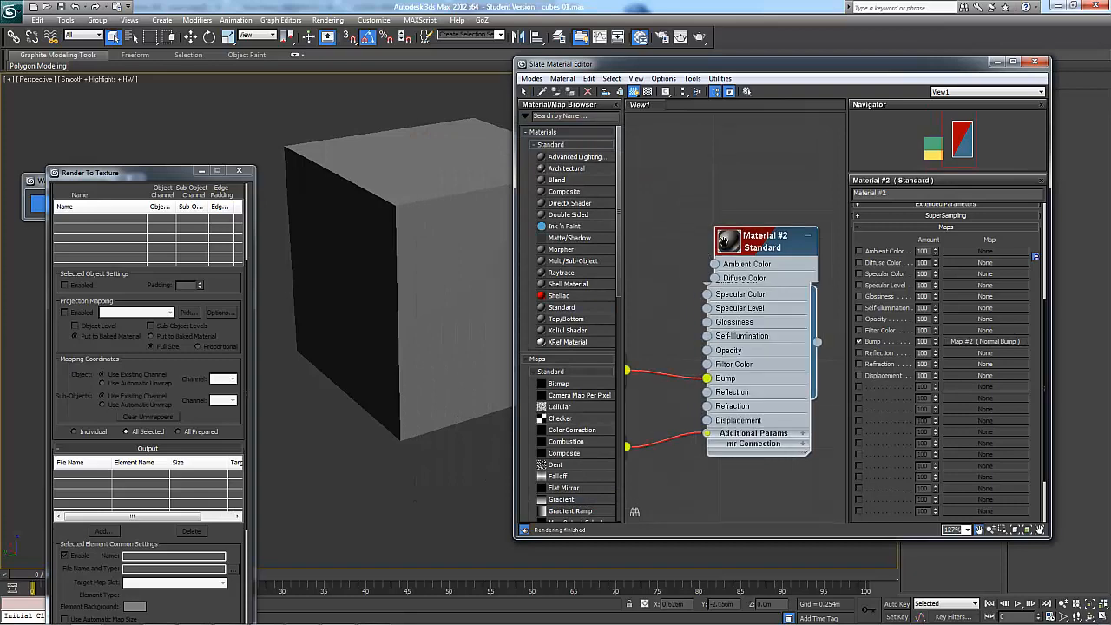
- Load low_polyNormalsMap.tga as a Bitmap into the Normal slot of the Normal Bump map
{"action": "double_click", "coordinate": [690, 356]}
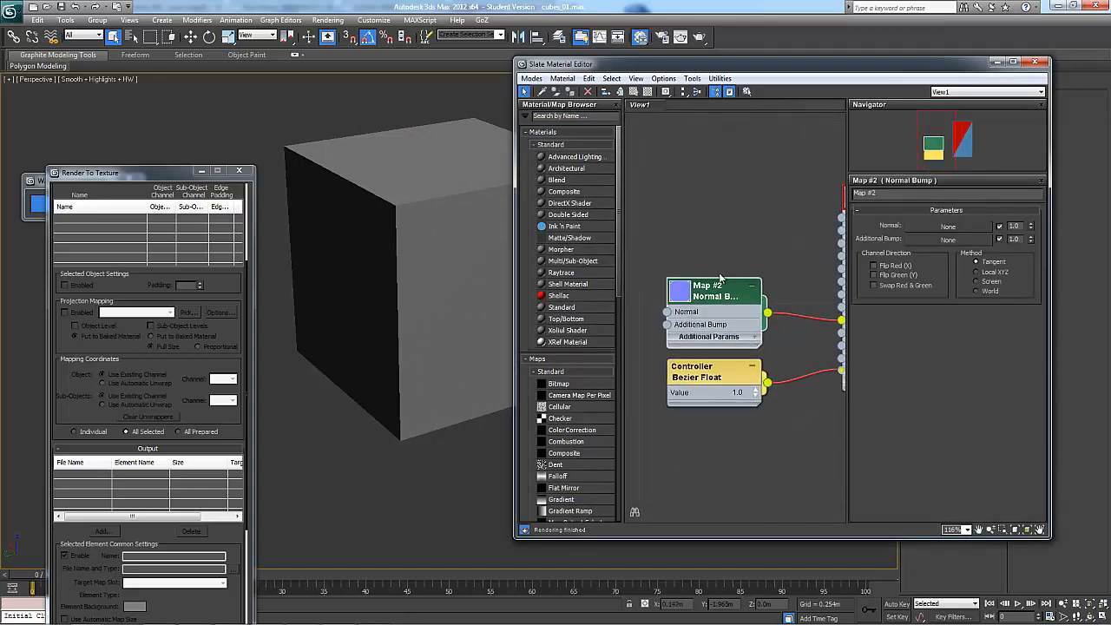
{"action": "left_click", "coordinate": [955, 227]}
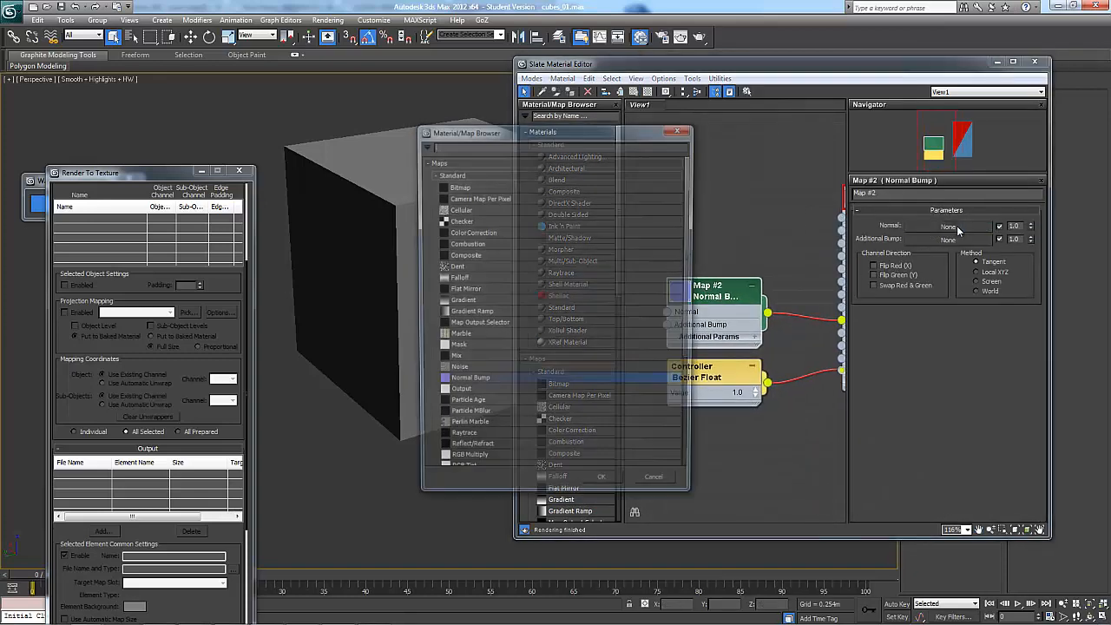
{"action": "left_click", "coordinate": [464, 187]}
{"action": "left_click", "coordinate": [604, 488]}
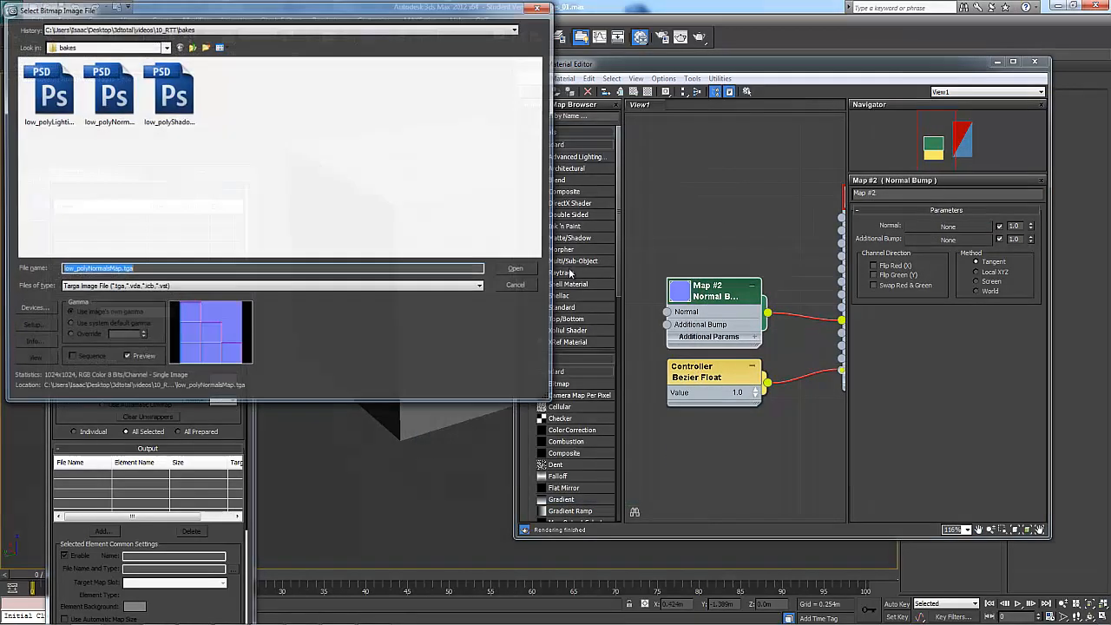
{"action": "left_click", "coordinate": [89, 131]}
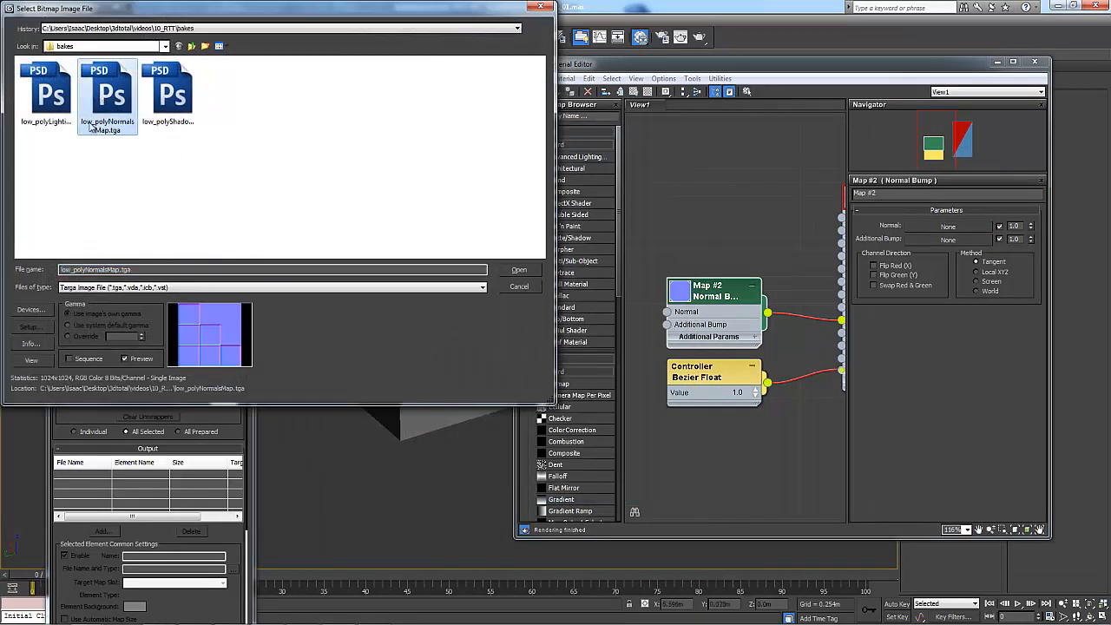
{"action": "left_click", "coordinate": [518, 270]}
- Assign Material #2 to the low_poly cube and inspect its shaded edges from several angles
{"action": "left_click_drag", "start_coordinate": [695, 63], "coordinate": [872, 65]}
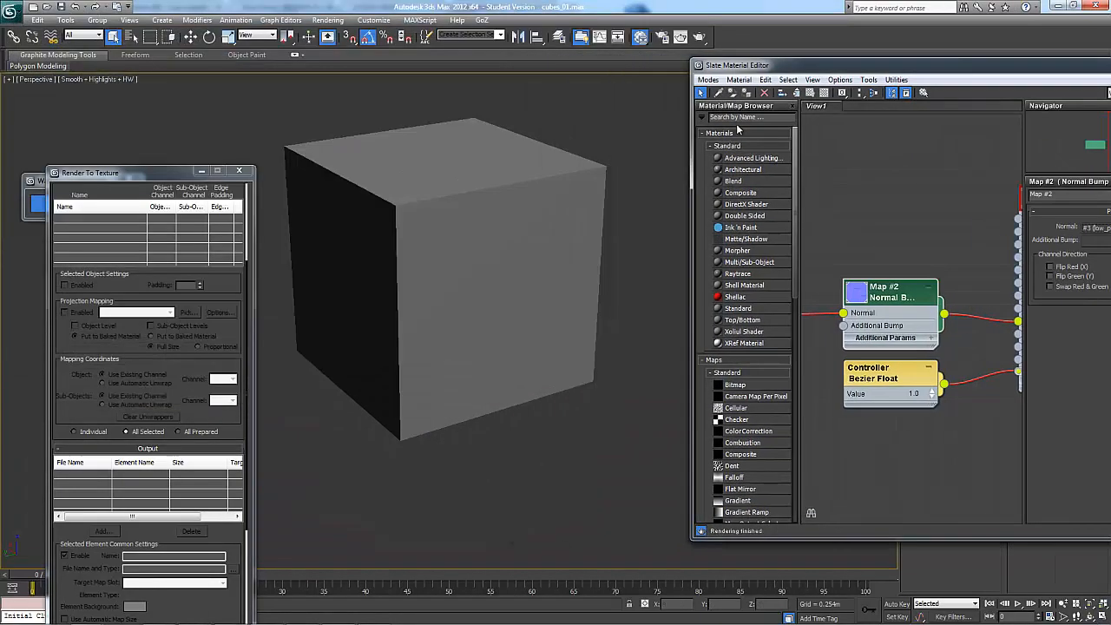
{"action": "middle_click_drag", "start_coordinate": [560, 104], "coordinate": [546, 128], "text": "alt"}
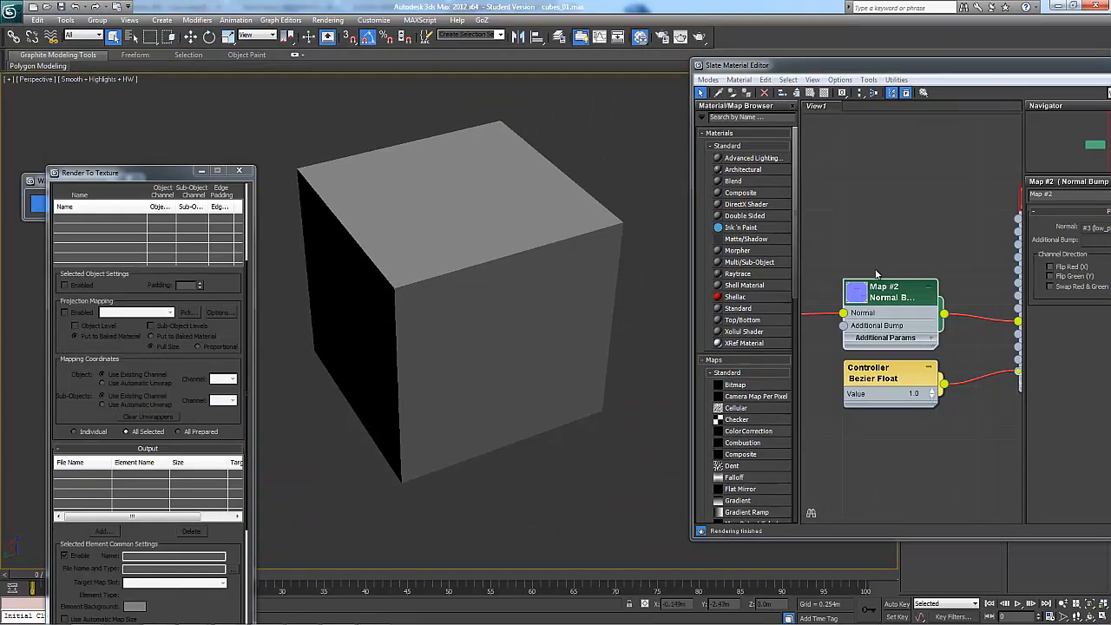
{"action": "middle_click_drag", "start_coordinate": [1018, 223], "coordinate": [886, 241]}
{"action": "left_click", "coordinate": [923, 224]}
{"action": "left_click", "coordinate": [541, 224]}
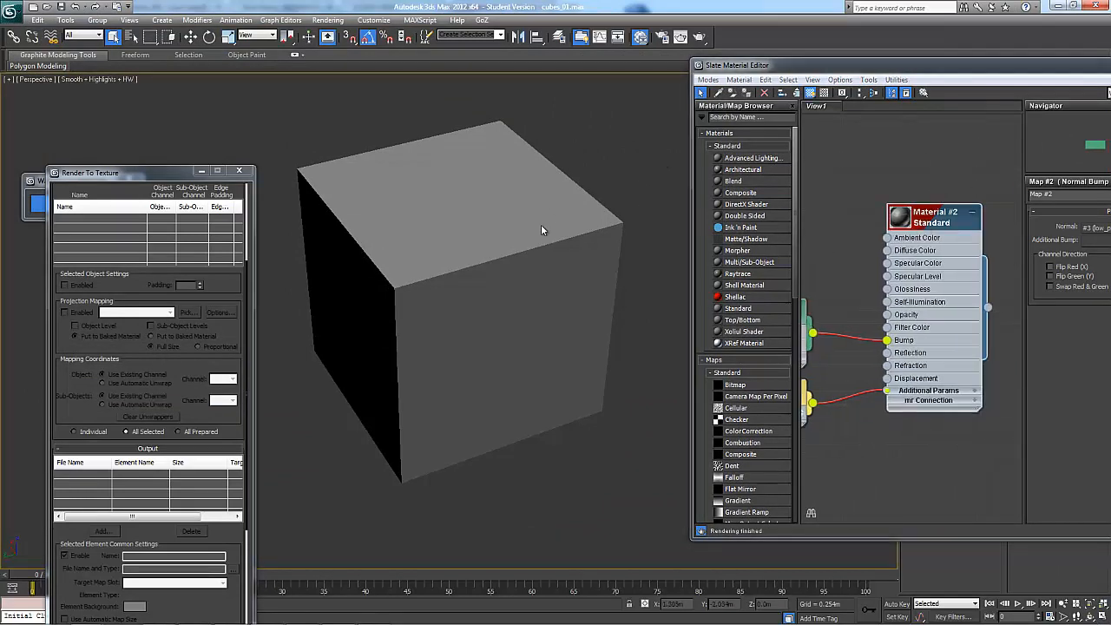
{"action": "left_click", "coordinate": [748, 93]}
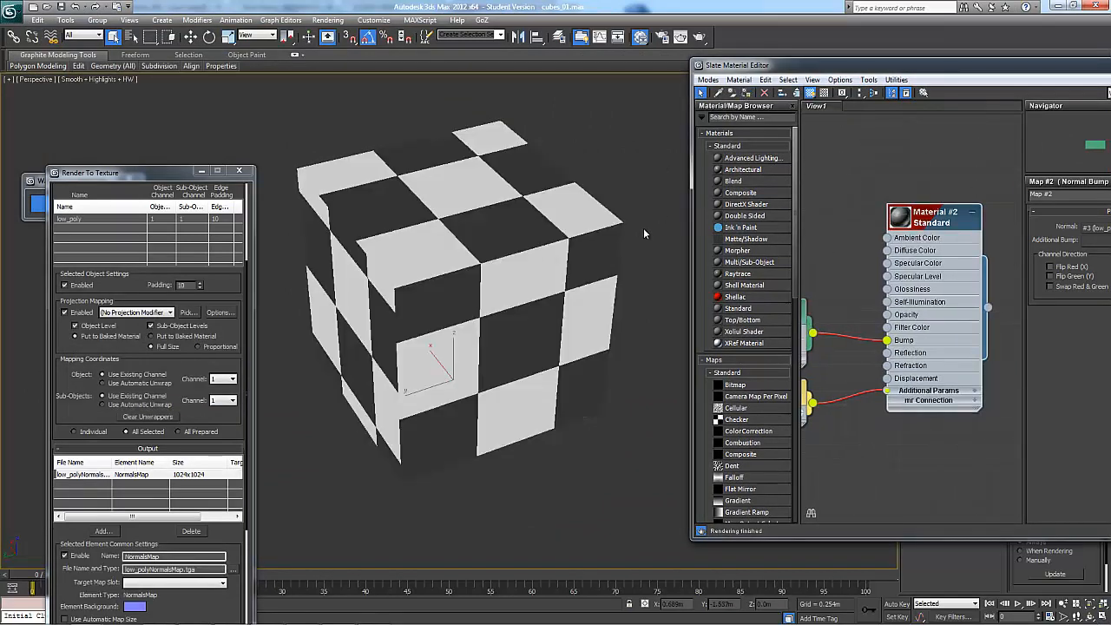
{"action": "mouse_move", "coordinate": [666, 280]}
{"action": "middle_mouse_down", "text": "alt"}
{"action": "mouse_move", "coordinate": [717, 273]}
{"action": "mouse_move", "coordinate": [668, 287]}
{"action": "mouse_move", "coordinate": [687, 207]}
{"action": "mouse_move", "coordinate": [620, 267]}
{"action": "mouse_move", "coordinate": [616, 342]}
{"action": "mouse_move", "coordinate": [611, 323]}
{"action": "middle_mouse_up", "text": "alt"}
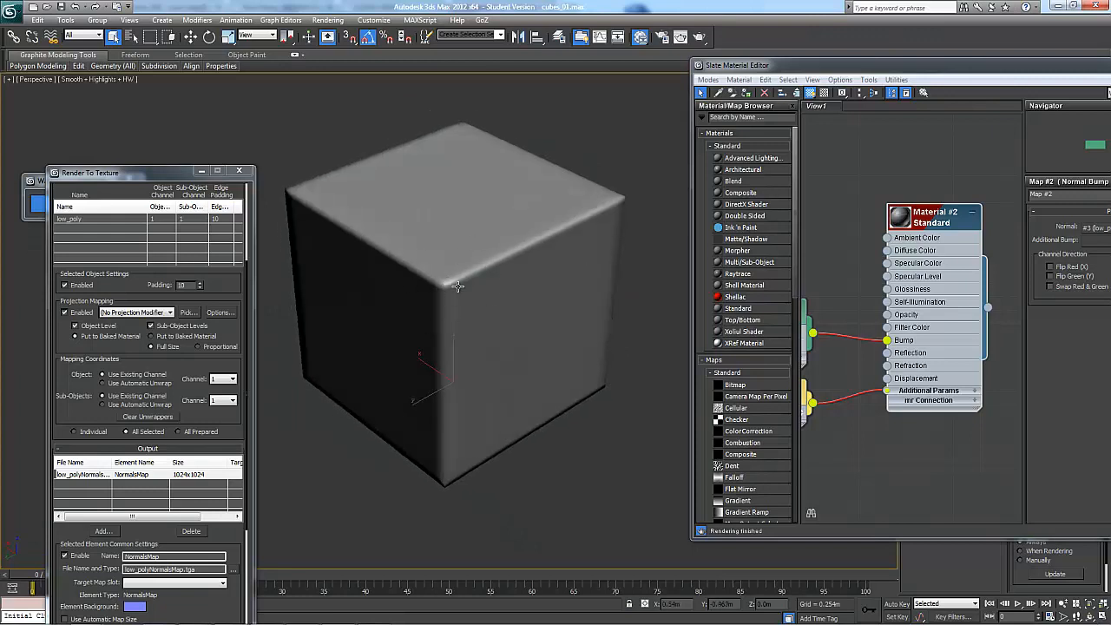
{"action": "middle_click_drag", "start_coordinate": [491, 296], "coordinate": [368, 236], "text": "alt"}
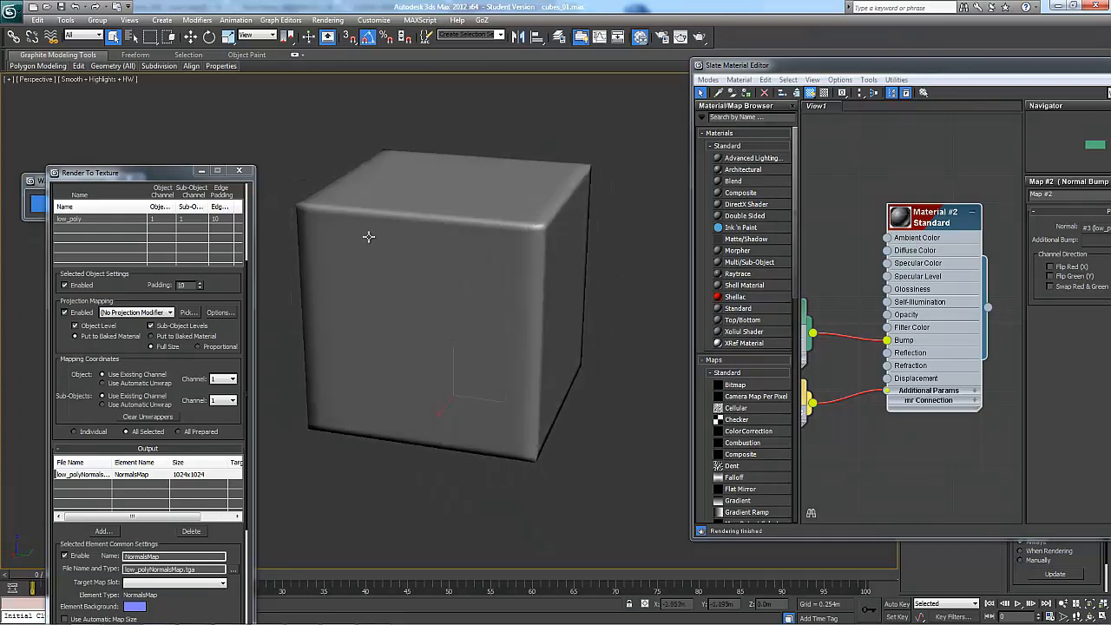
{"action": "middle_click_drag", "start_coordinate": [308, 254], "coordinate": [538, 293], "text": "alt"}
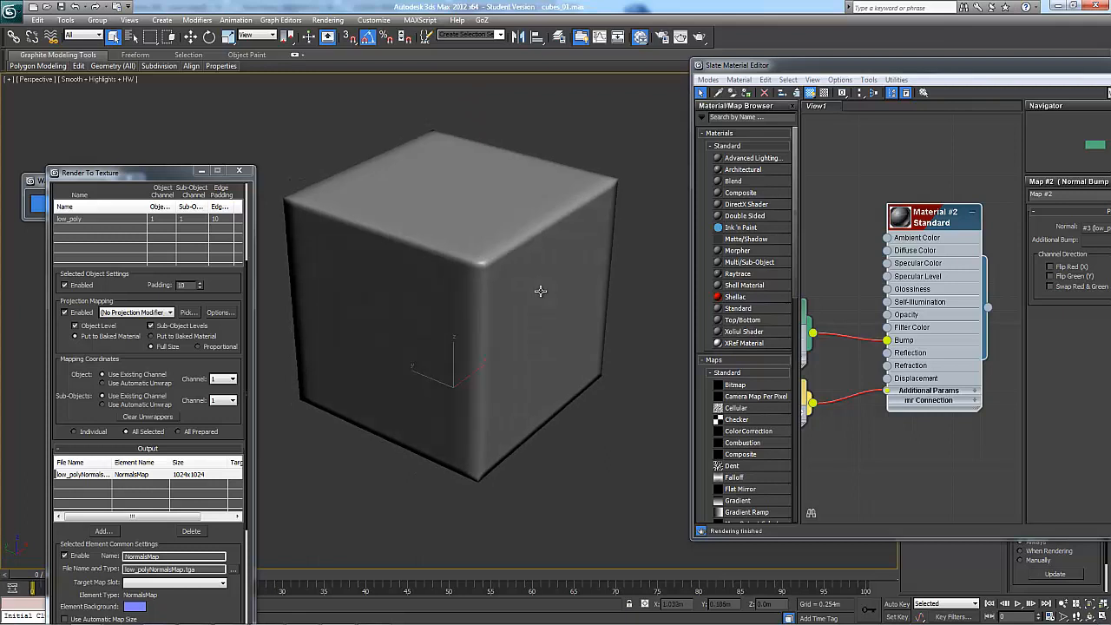
- Unhide the high_poly cube
{"action": "right_click", "coordinate": [657, 278]}
{"action": "left_click", "coordinate": [673, 218]}
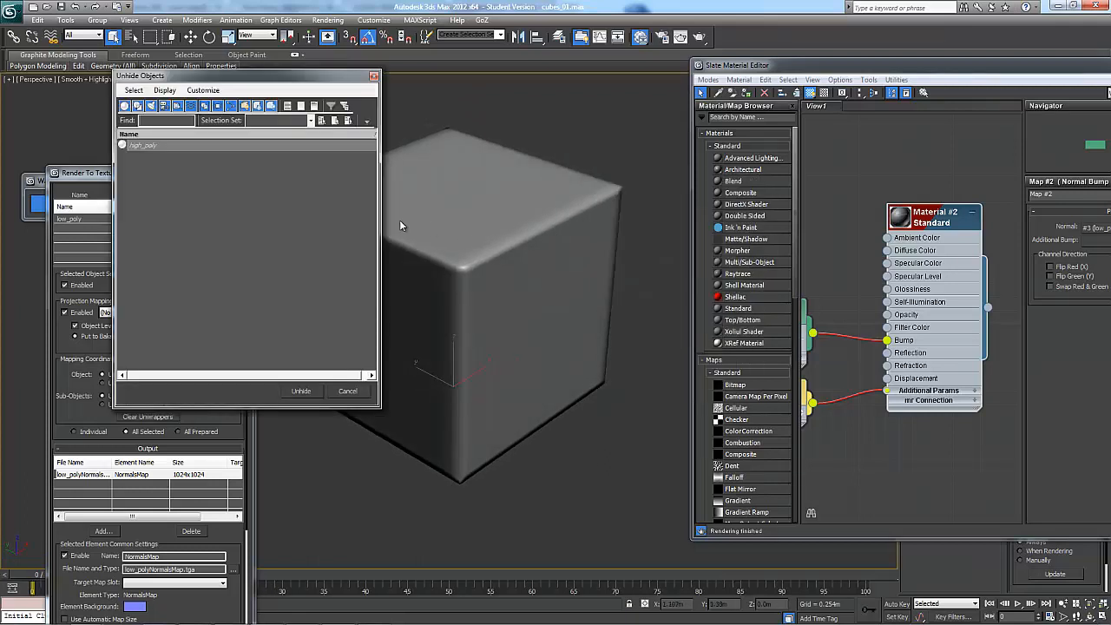
{"action": "left_click", "coordinate": [143, 145]}
{"action": "left_click", "coordinate": [300, 390]}
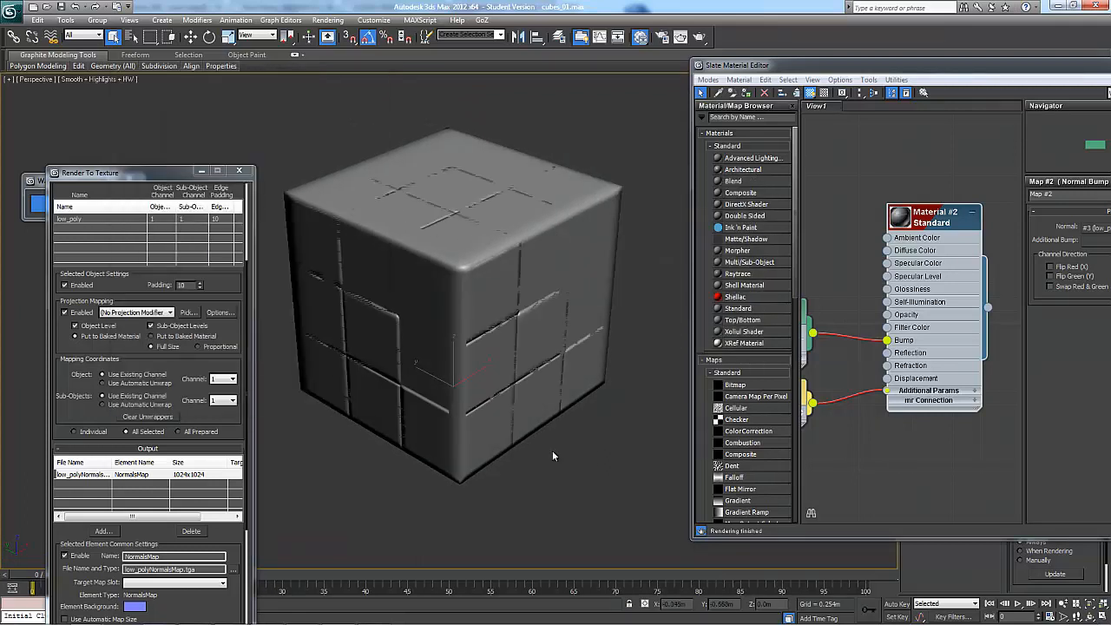
- Move the low_poly cube about 1.5 m along negative Y, beside the high_poly cube, and compare the two
{"action": "left_click", "coordinate": [498, 337]}
{"action": "left_click_drag", "start_coordinate": [768, 68], "coordinate": [1110, 112]}
{"action": "key", "text": "w"}
{"action": "key", "text": "s"}
{"action": "left_click_drag", "start_coordinate": [425, 371], "coordinate": [697, 508]}
{"action": "middle_click_drag", "start_coordinate": [669, 390], "coordinate": [631, 288]}
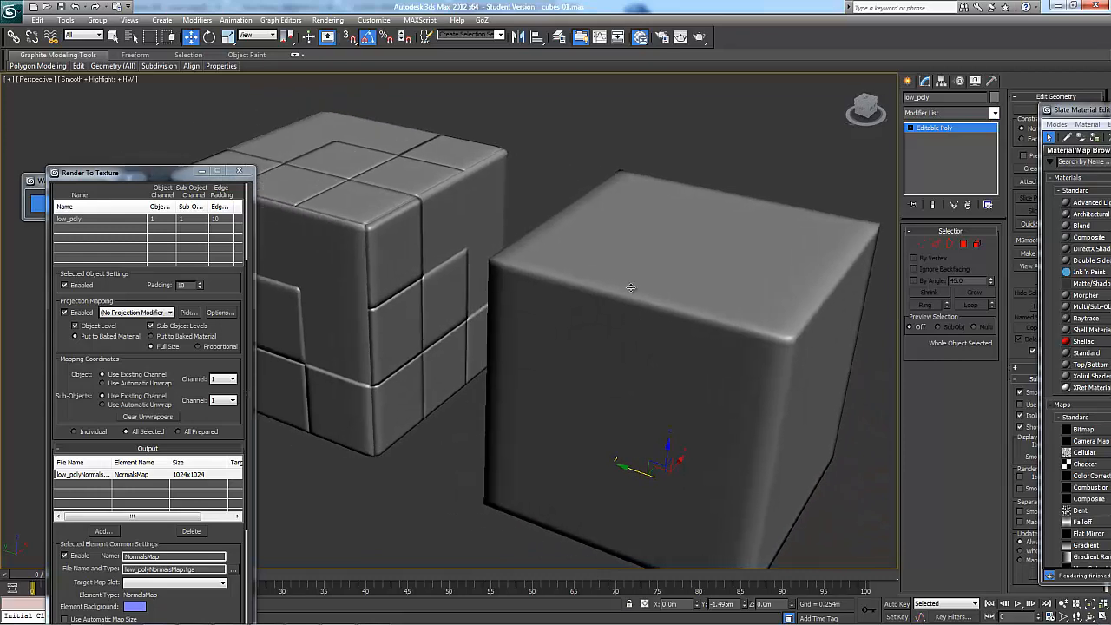
{"action": "left_click", "coordinate": [529, 185]}
{"action": "middle_click_drag", "start_coordinate": [529, 185], "coordinate": [441, 197], "text": "alt"}
{"action": "left_click", "coordinate": [441, 198]}
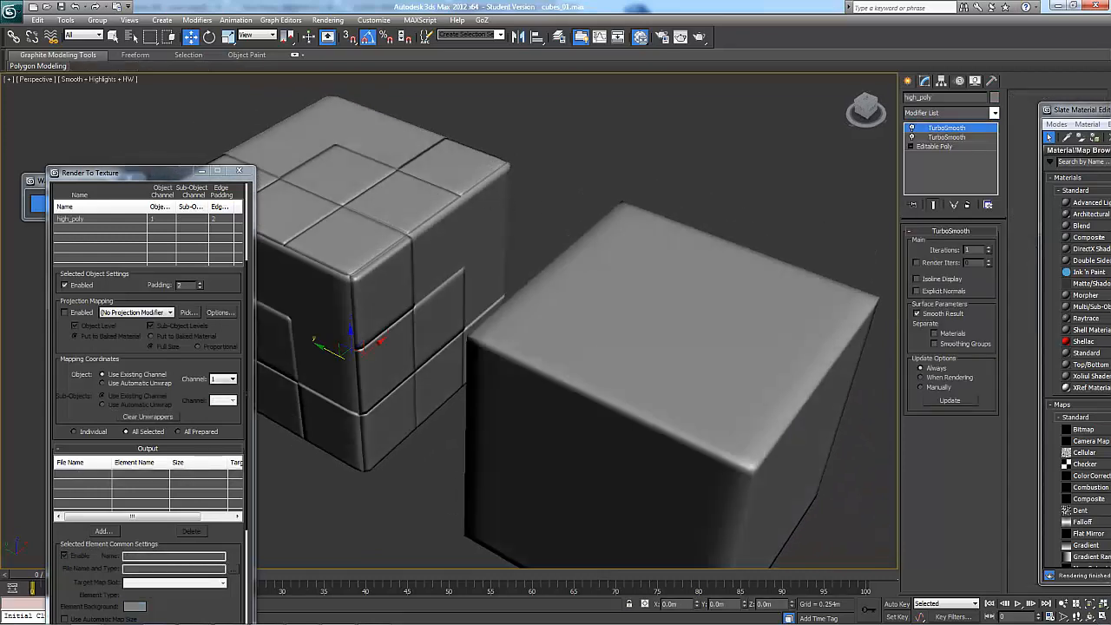
{"action": "left_click", "coordinate": [688, 269]}
{"action": "middle_click_drag", "start_coordinate": [706, 186], "coordinate": [555, 171], "text": "alt"}
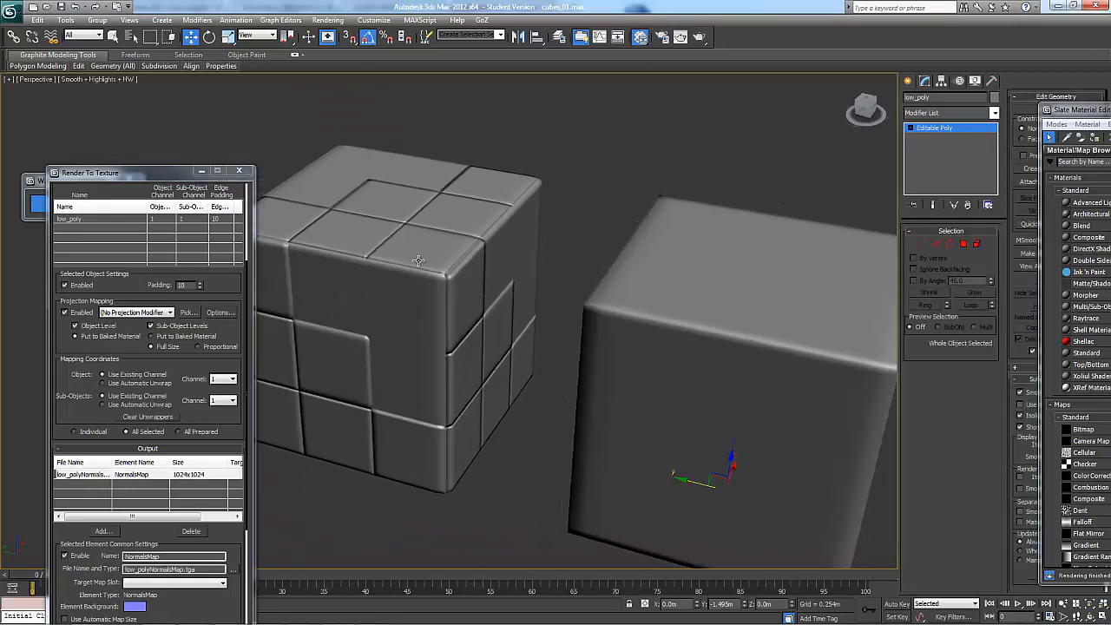
- Create a new Standard material, assign it to the high_poly cube, and minimize the Slate Material Editor
{"action": "left_click", "coordinate": [419, 261]}
{"action": "left_click_drag", "start_coordinate": [1104, 110], "coordinate": [563, 74]}
{"action": "left_click_drag", "start_coordinate": [654, 223], "coordinate": [689, 250]}
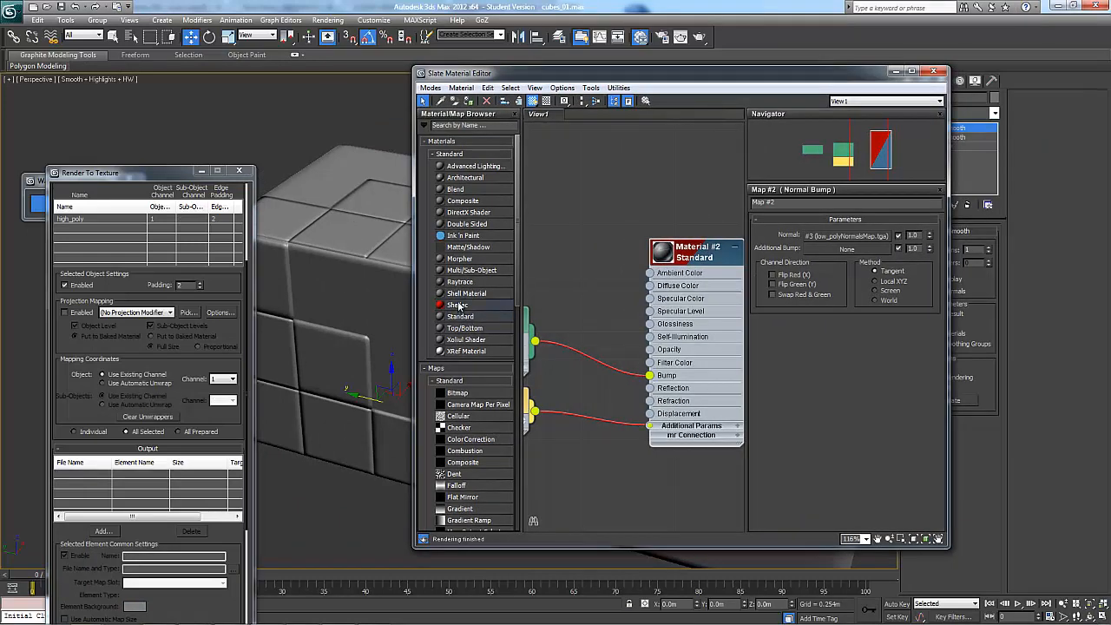
{"action": "left_click_drag", "start_coordinate": [461, 319], "coordinate": [600, 180]}
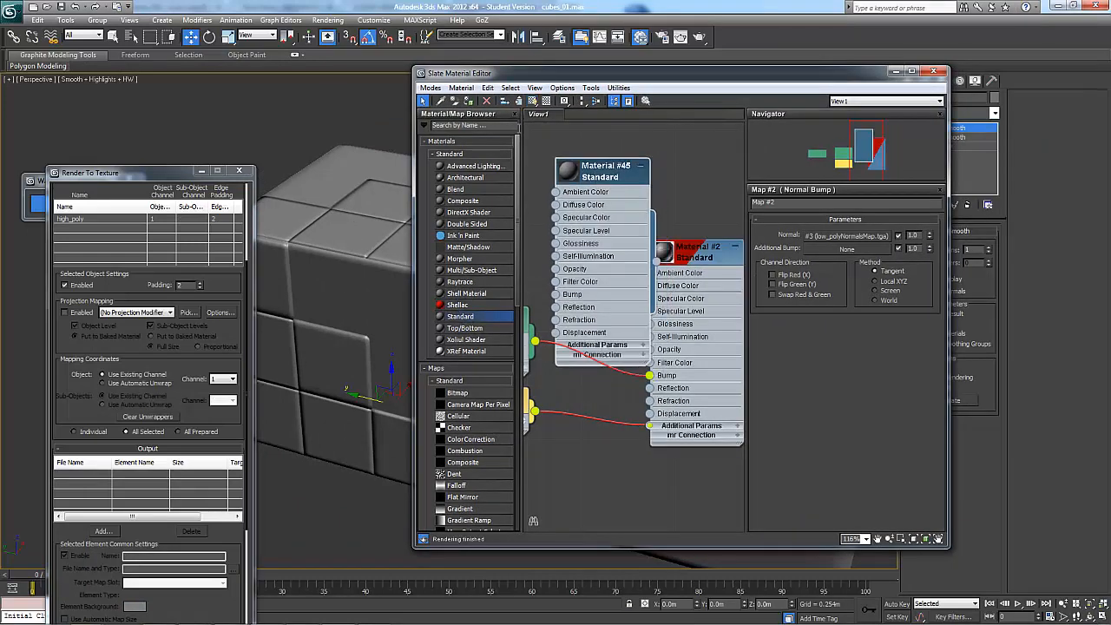
{"action": "left_click", "coordinate": [469, 102]}
{"action": "left_click", "coordinate": [897, 72]}
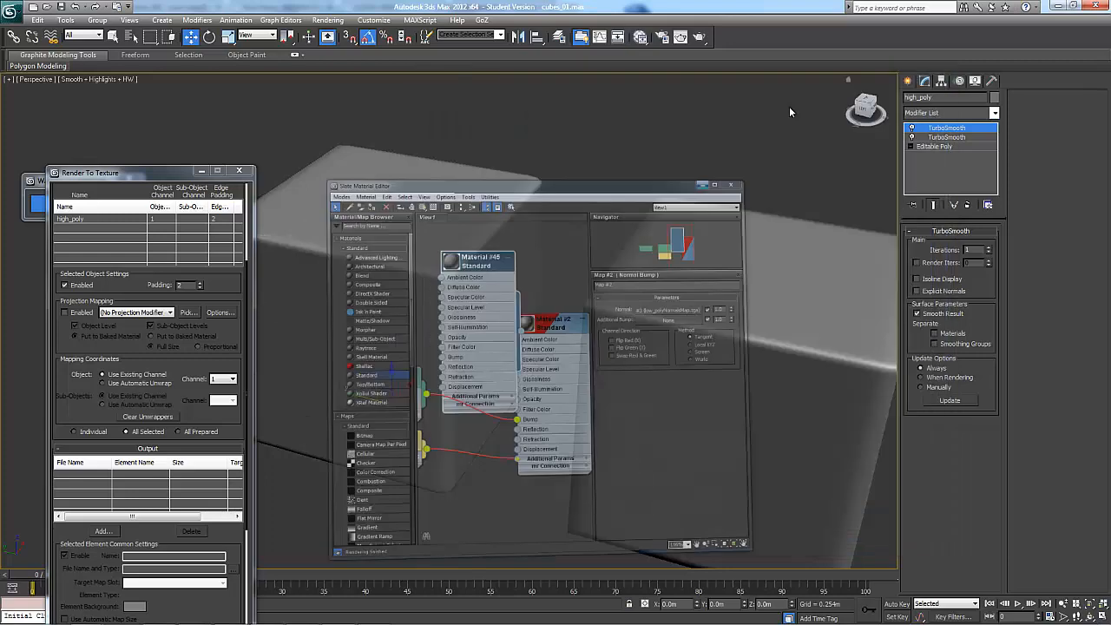
- Compare the edges and shading of the low_poly and high_poly cubes from several angles, toggling the edged faces display
{"action": "scroll", "coordinate": [568, 199], "scroll_direction": "down", "scroll_amount": 1}
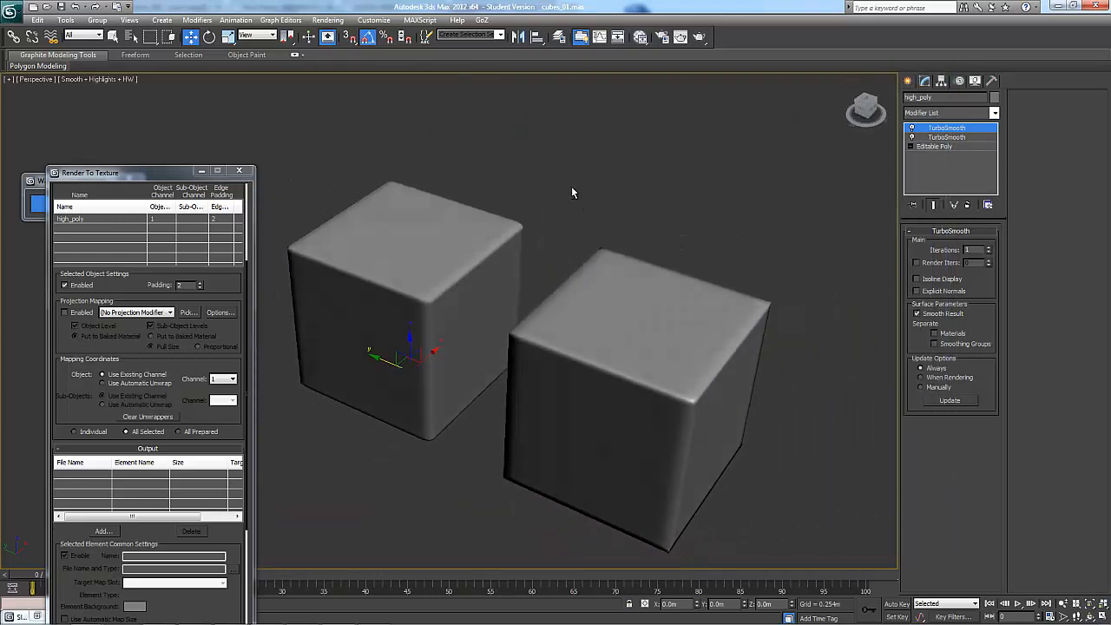
{"action": "middle_click_drag", "start_coordinate": [571, 186], "coordinate": [596, 152]}
{"action": "scroll", "coordinate": [596, 151], "scroll_direction": "up", "scroll_amount": 2}
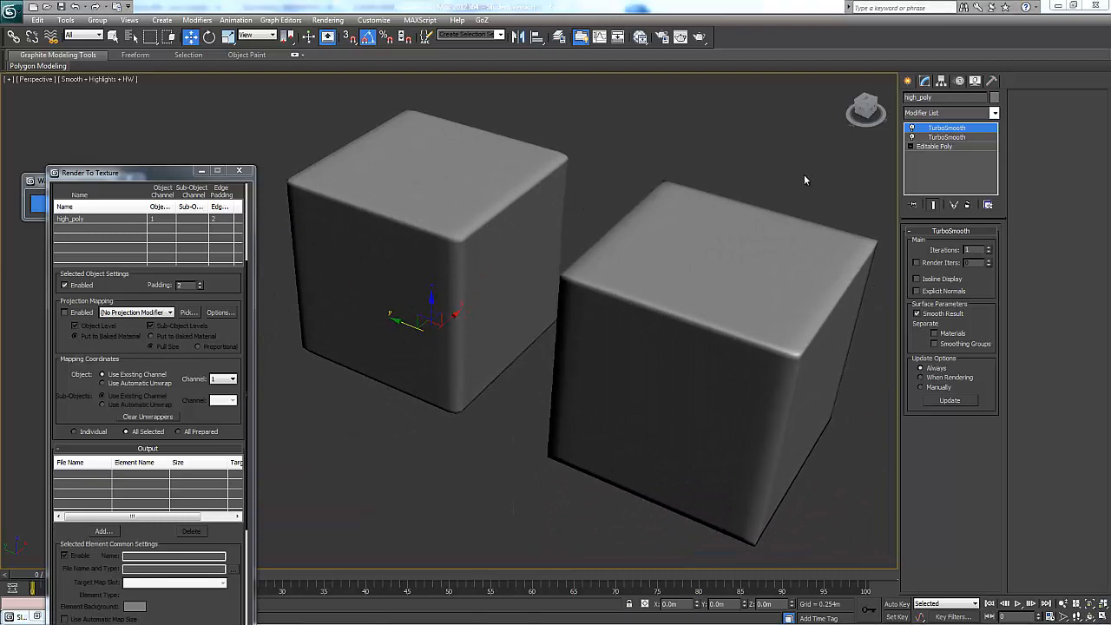
{"action": "middle_click_drag", "start_coordinate": [804, 179], "coordinate": [468, 197], "text": "alt"}
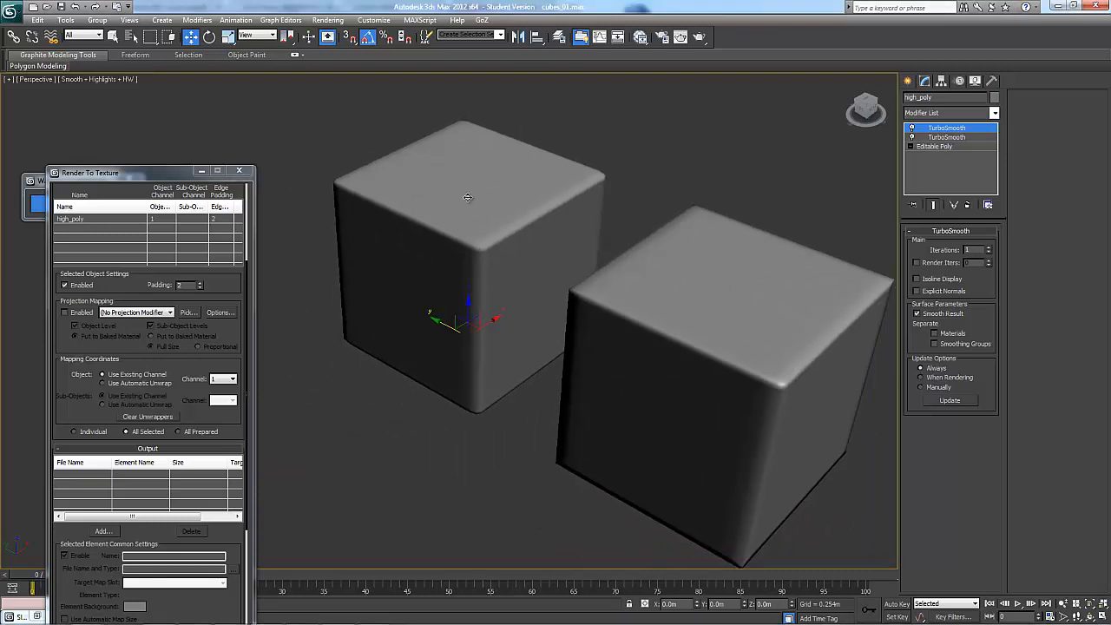
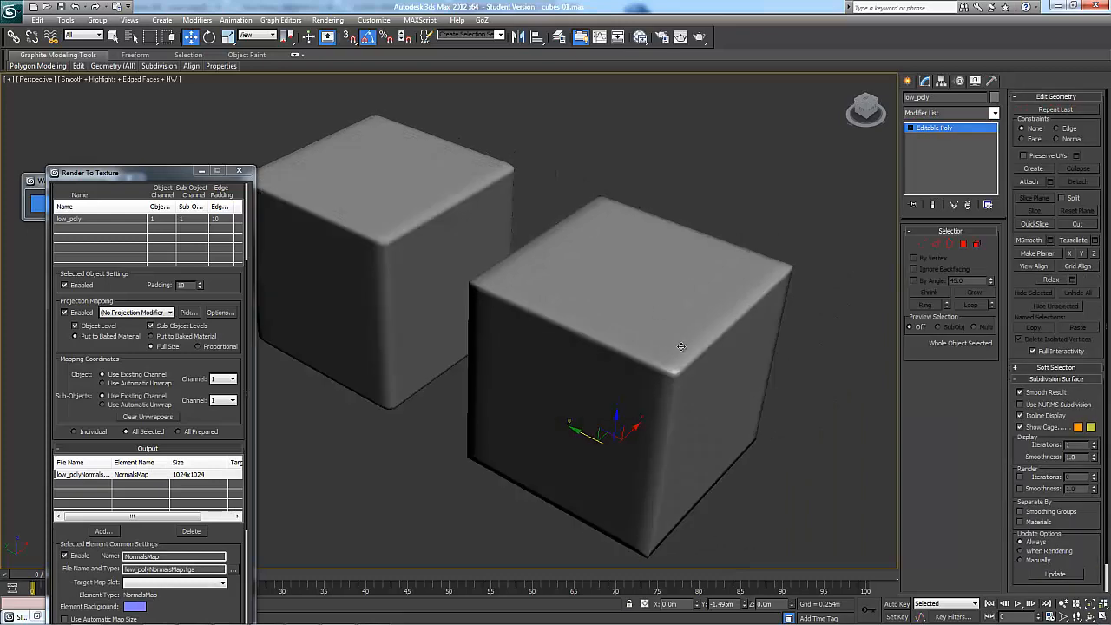
{"action": "middle_click_drag", "start_coordinate": [681, 346], "coordinate": [657, 240], "text": "alt"}
{"action": "key", "text": "F4"}
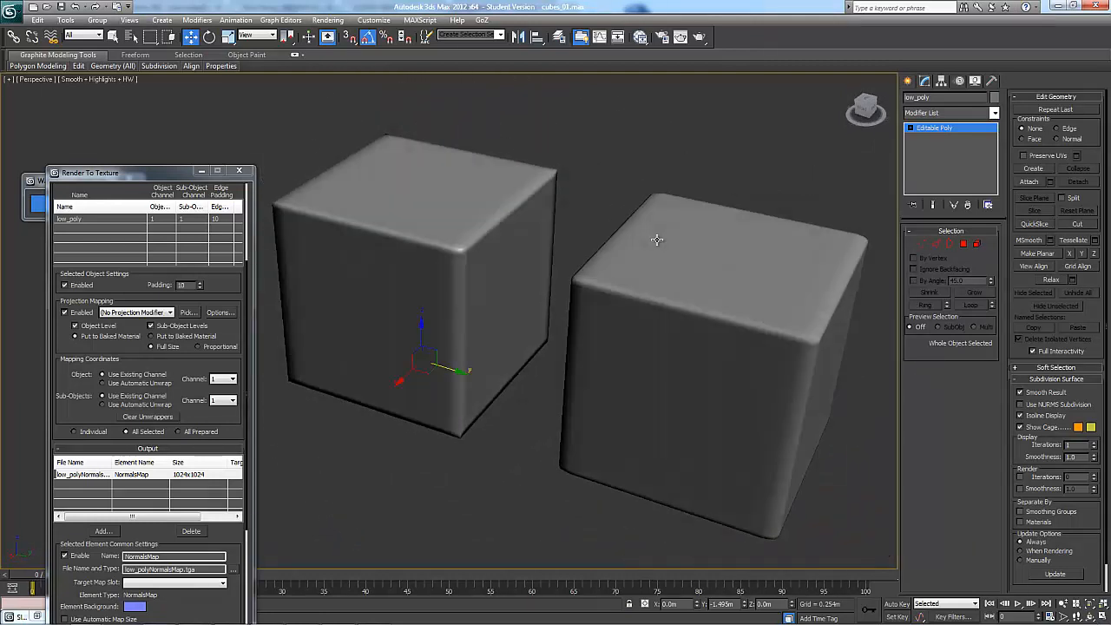
- Compare the shading and edges of the low_poly and high_poly cubes from further angles
{"action": "middle_click_drag", "start_coordinate": [623, 340], "coordinate": [624, 336], "text": "alt"}
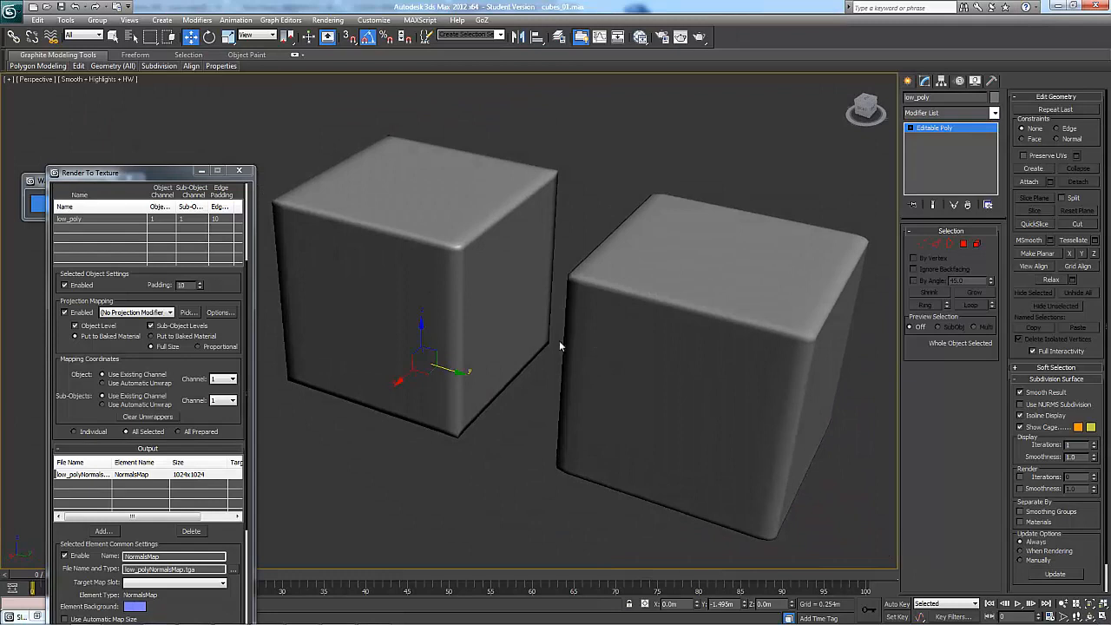
{"action": "middle_click_drag", "start_coordinate": [616, 272], "coordinate": [708, 367], "text": "alt"}
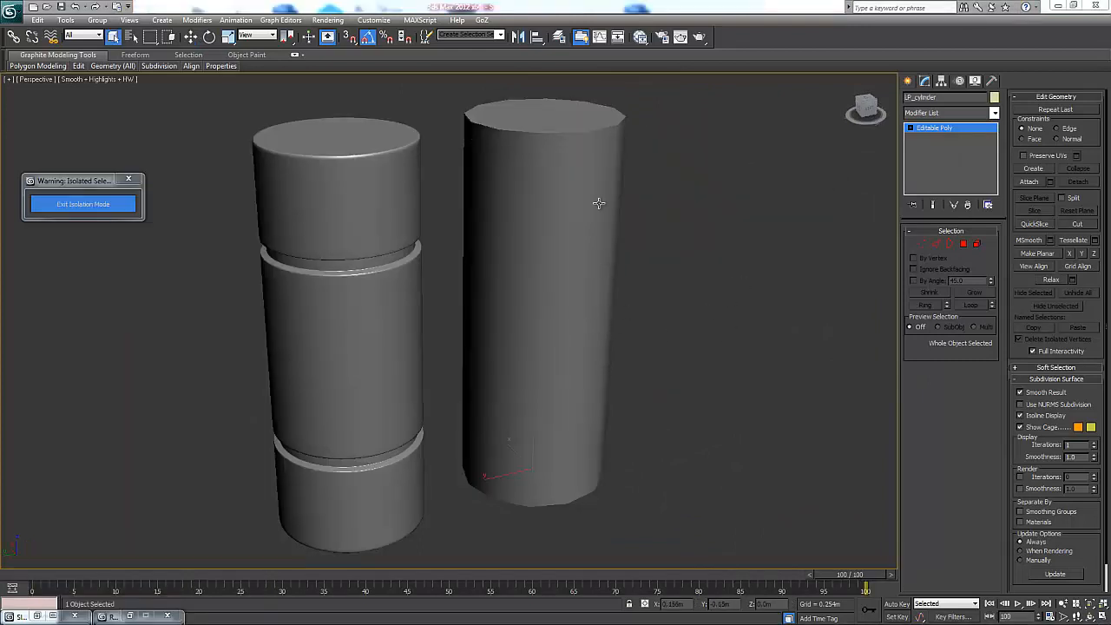
- Examine the grooved HP_cylinder and the plain LP_cylinder side by side in the belt_01.max scene
{"action": "middle_click_drag", "start_coordinate": [637, 285], "coordinate": [573, 290], "text": "alt"}
{"action": "middle_click_drag", "start_coordinate": [613, 223], "coordinate": [639, 232], "text": "alt"}
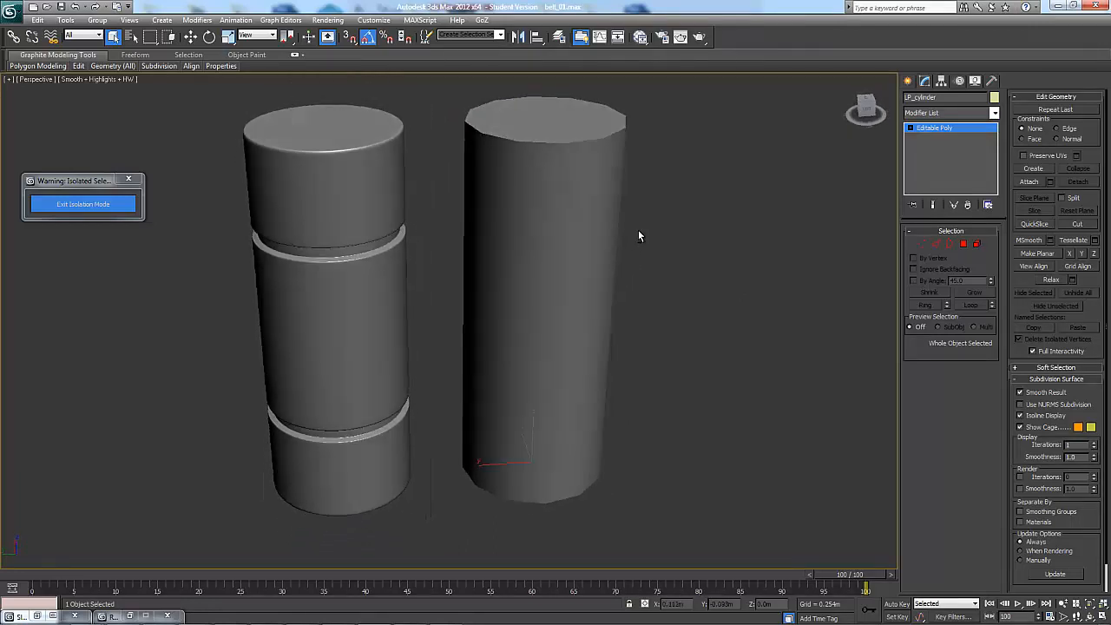
{"action": "key", "text": "ctrl+d"}
{"action": "left_click", "coordinate": [612, 294]}
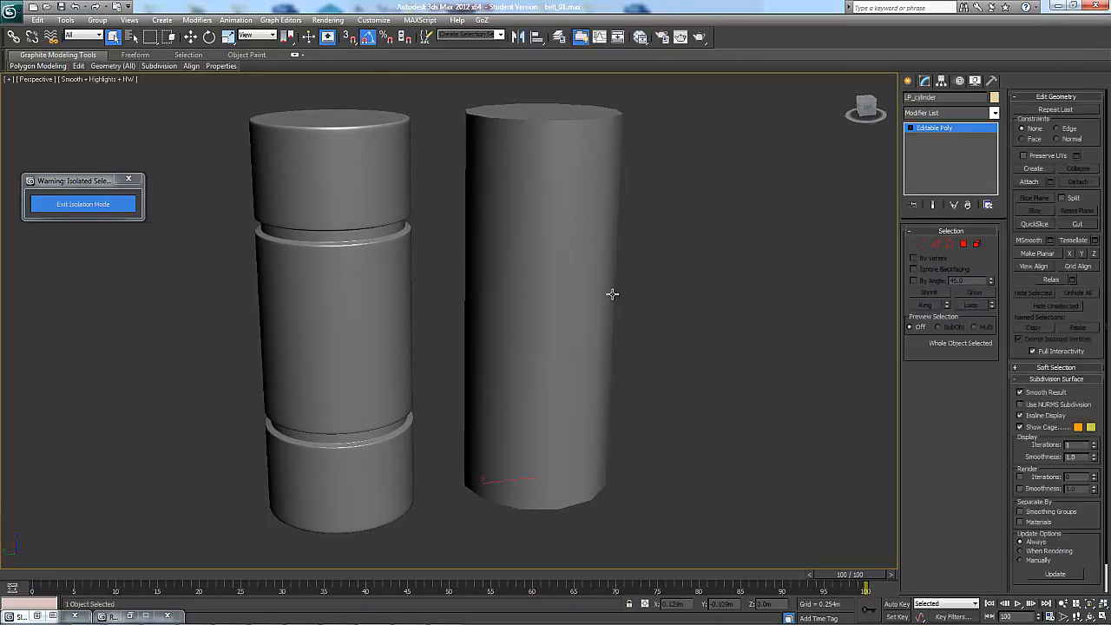
- Align LP_cylinder with HP_cylinder by setting its Y position to 0.0 m
{"action": "left_click", "coordinate": [344, 417]}
{"action": "key", "text": "w"}
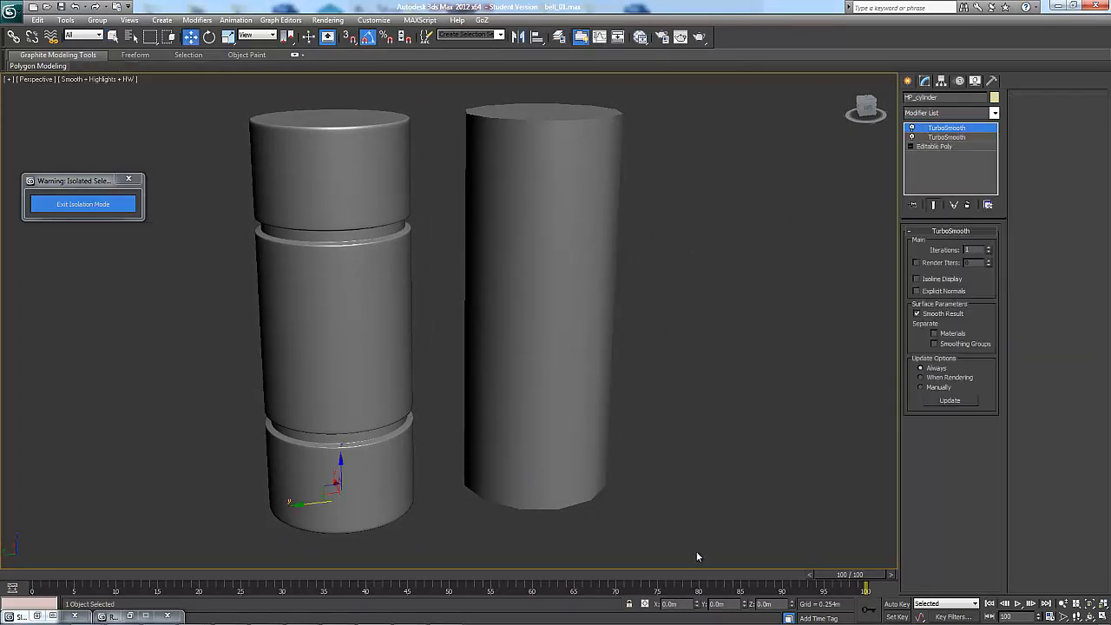
{"action": "left_click", "coordinate": [588, 479]}
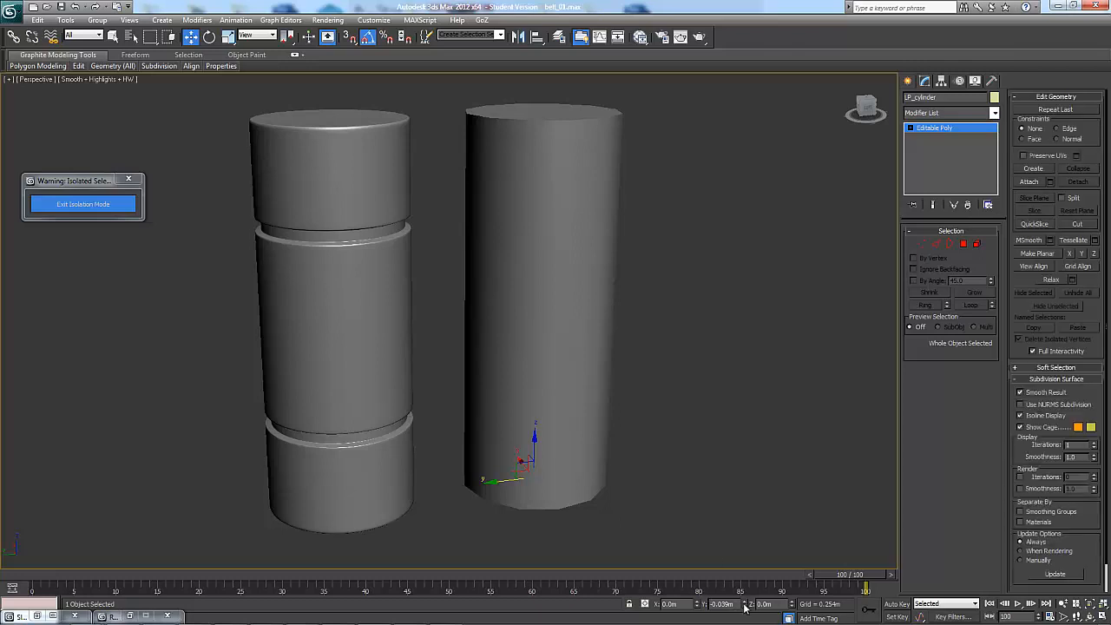
{"action": "middle_click_drag", "start_coordinate": [692, 442], "coordinate": [671, 404], "text": "alt"}
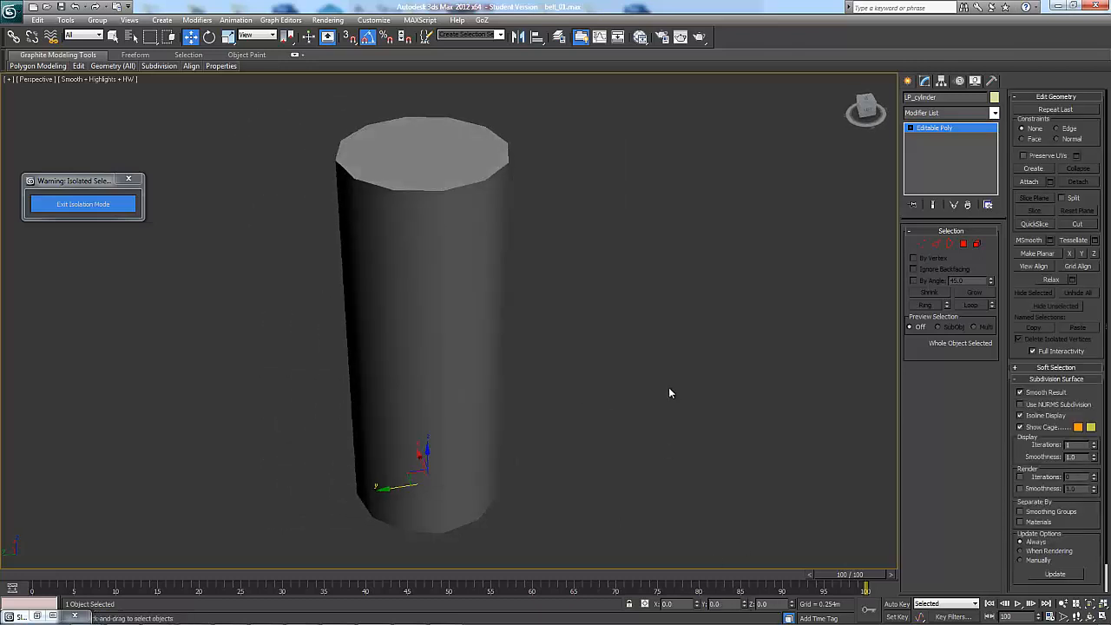
- Open Render To Texture for LP_cylinder and add HP_cylinder as its projection target
{"action": "key", "text": "0"}
{"action": "left_click_drag", "start_coordinate": [166, 175], "coordinate": [827, 26]}
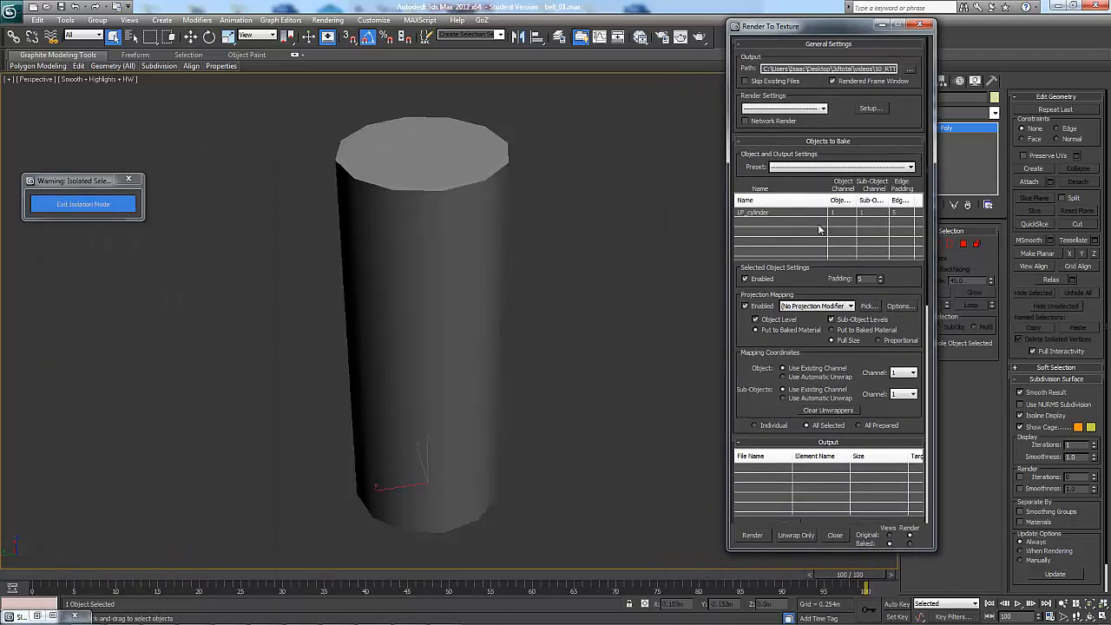
{"action": "left_click", "coordinate": [871, 308]}
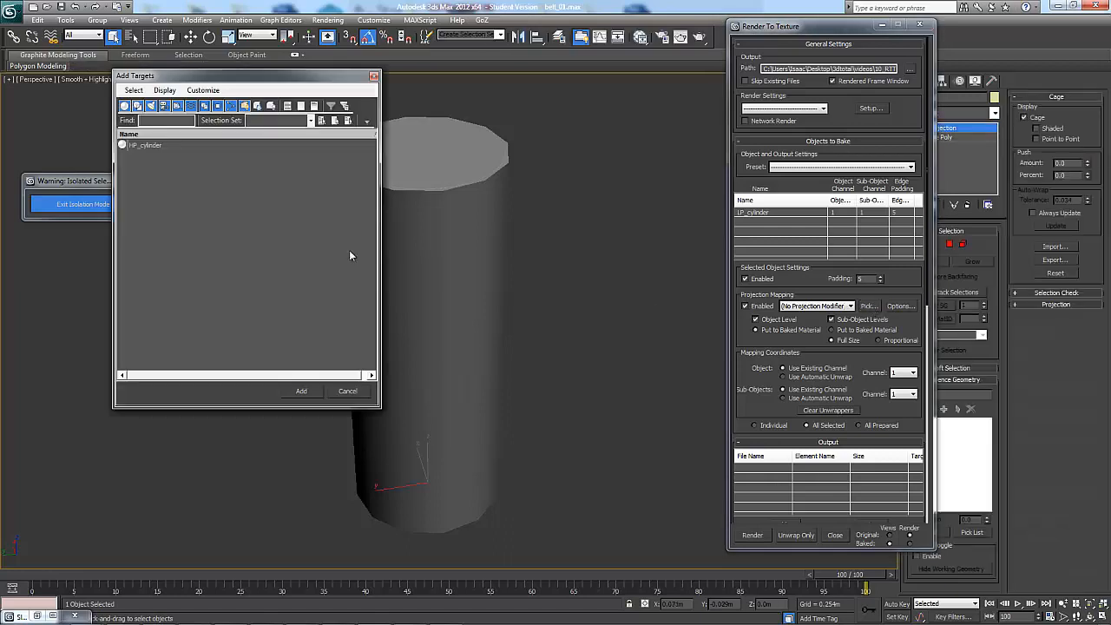
{"action": "left_click", "coordinate": [144, 146]}
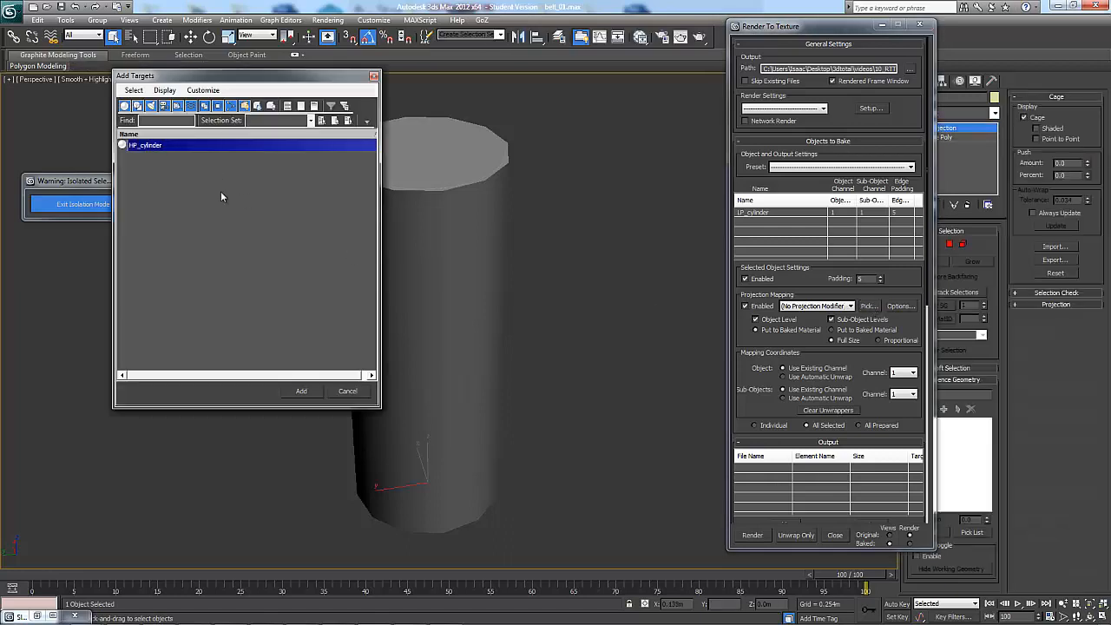
{"action": "left_click", "coordinate": [316, 391]}
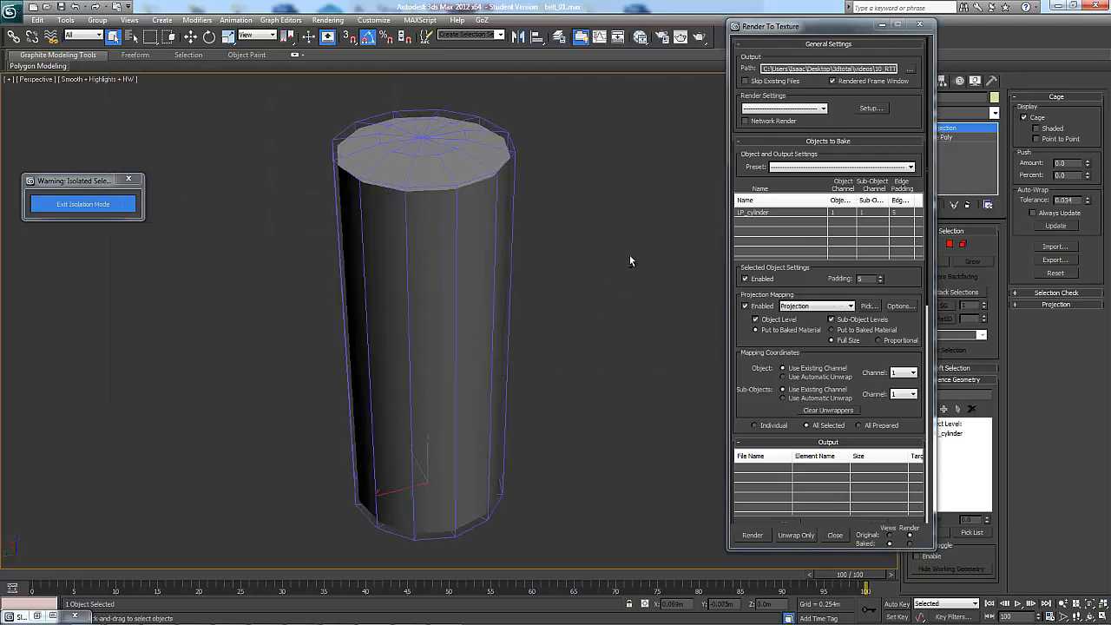
- Reset the projection cage of LP_cylinder and push it outward evenly around the whole cylinder
{"action": "middle_click_drag", "start_coordinate": [631, 257], "coordinate": [653, 242], "text": "alt"}
{"action": "left_click_drag", "start_coordinate": [843, 29], "coordinate": [770, 55]}
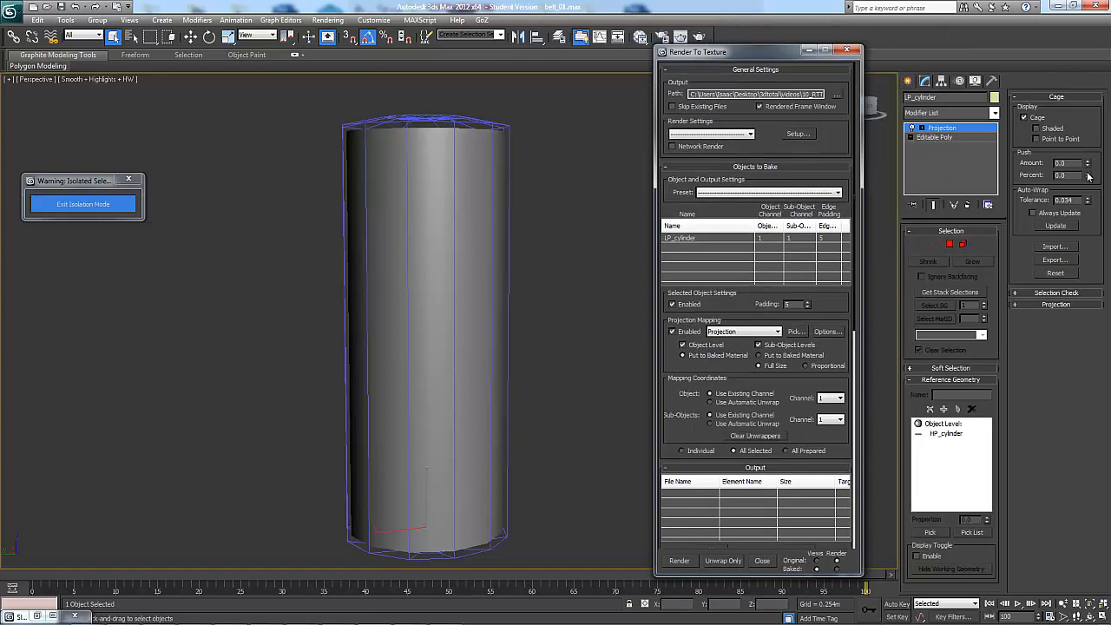
{"action": "left_click", "coordinate": [1056, 273]}
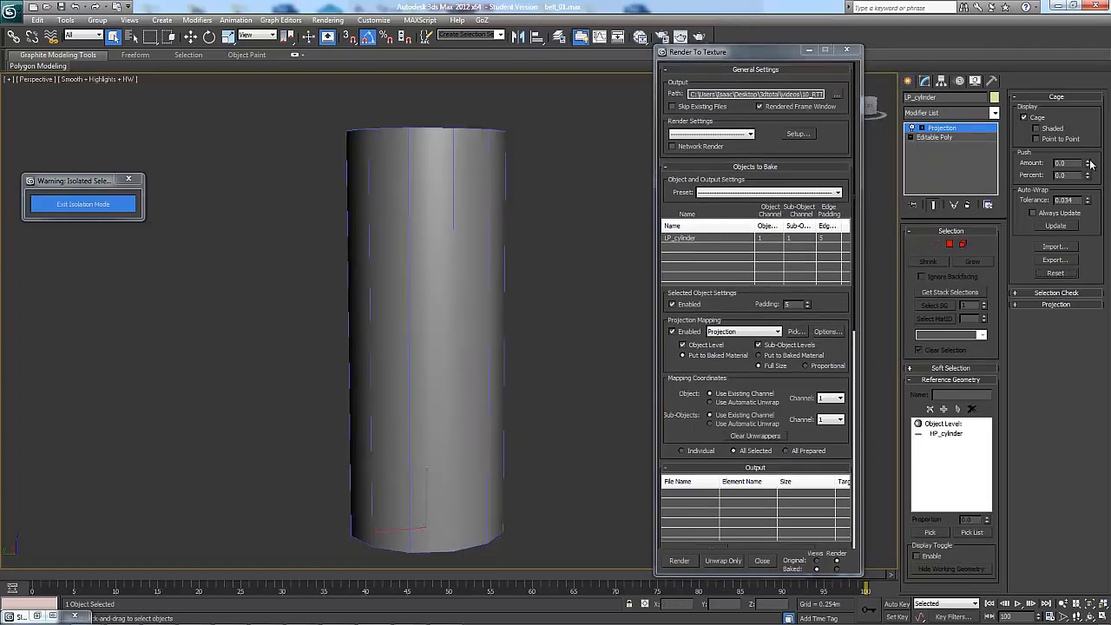
{"action": "left_click_drag", "start_coordinate": [1089, 163], "coordinate": [1089, 134]}
{"action": "middle_click_drag", "start_coordinate": [593, 305], "coordinate": [527, 334], "text": "alt"}
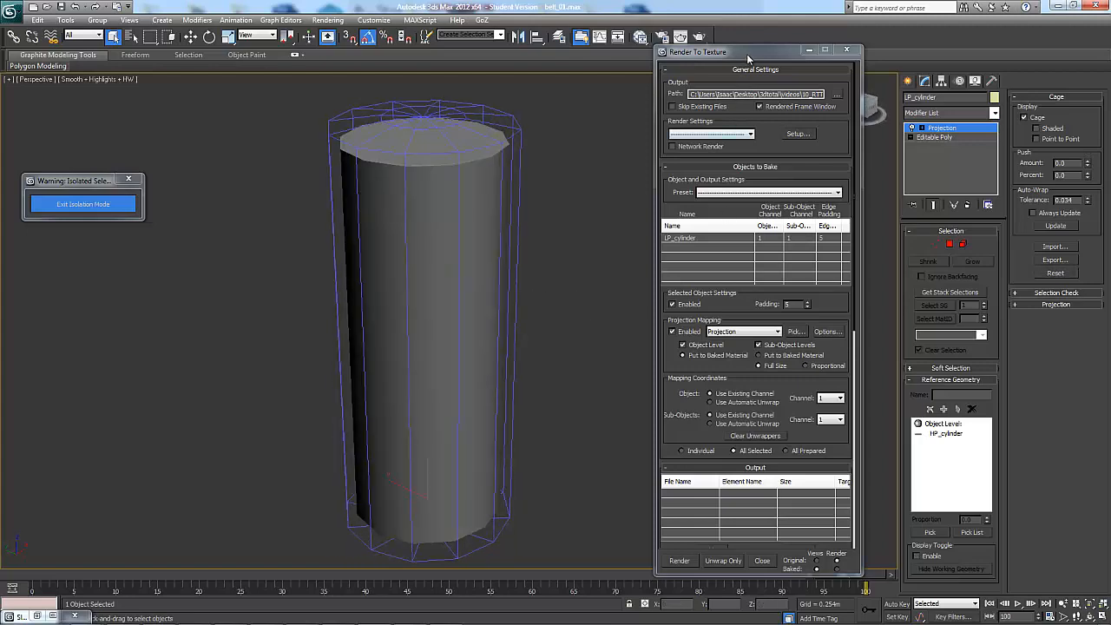
- Add a NormalsMap output element for LP_cylinder and set its size to 1024x1024
{"action": "left_click_drag", "start_coordinate": [749, 58], "coordinate": [712, 39]}
{"action": "scroll", "coordinate": [764, 365], "scroll_direction": "down", "scroll_amount": 3}
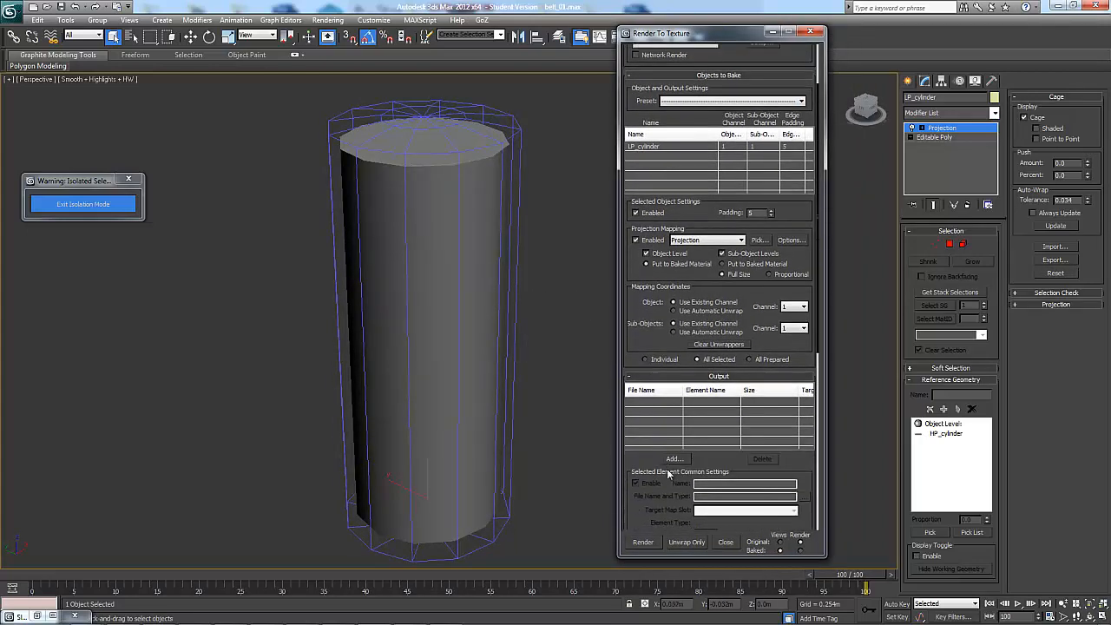
{"action": "left_click", "coordinate": [675, 458]}
{"action": "left_click", "coordinate": [533, 307]}
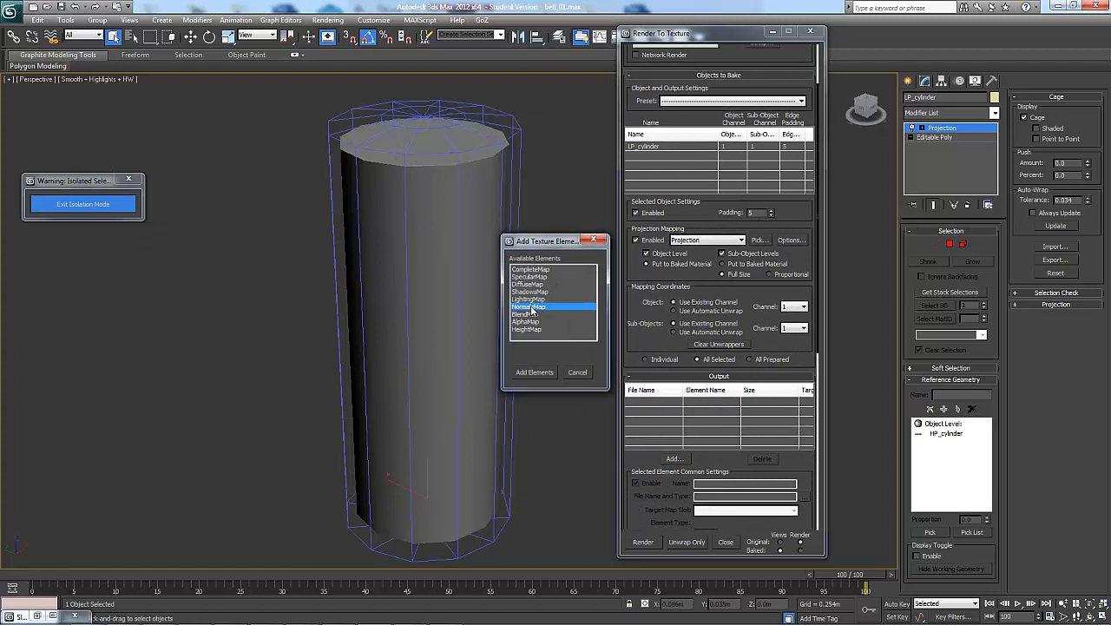
{"action": "double_click", "coordinate": [532, 310]}
{"action": "scroll", "coordinate": [790, 469], "scroll_direction": "down", "scroll_amount": 3}
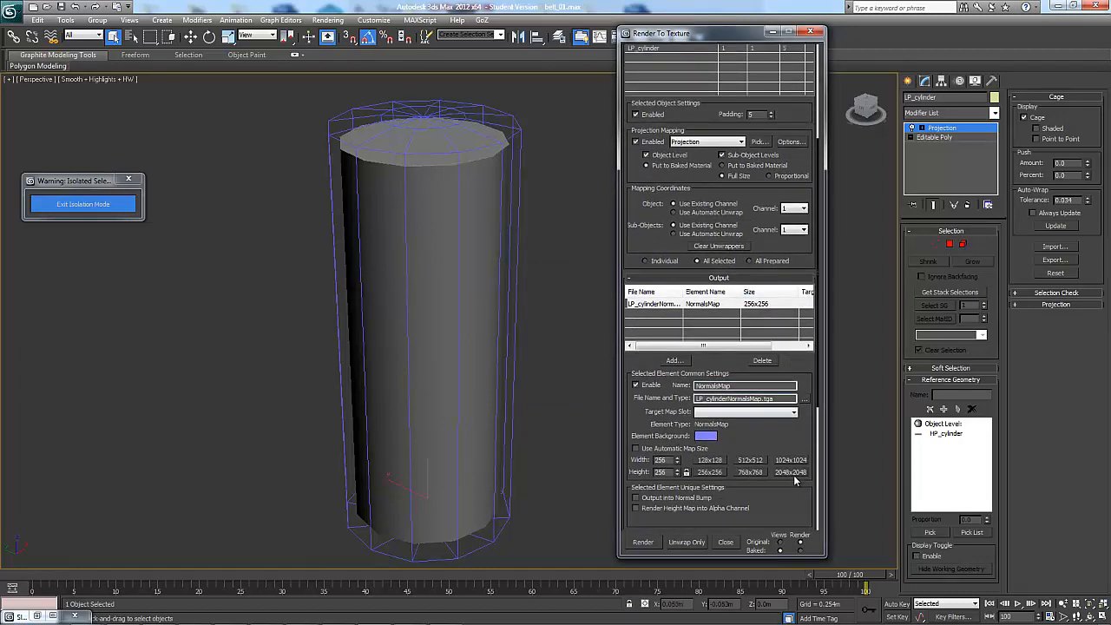
{"action": "left_click", "coordinate": [794, 462]}
- Bake the LP_cylinder normal map, look over the rendered frame, and close it
{"action": "scroll", "coordinate": [757, 483], "scroll_direction": "down", "scroll_amount": 1}
{"action": "left_click", "coordinate": [653, 544]}
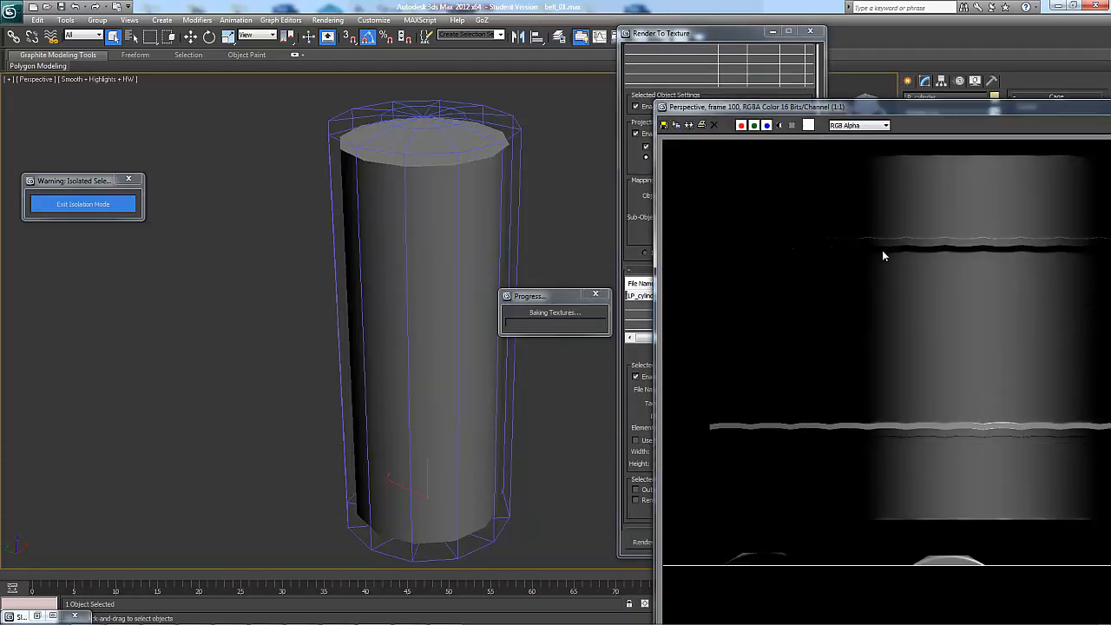
{"action": "left_click_drag", "start_coordinate": [887, 110], "coordinate": [624, 107]}
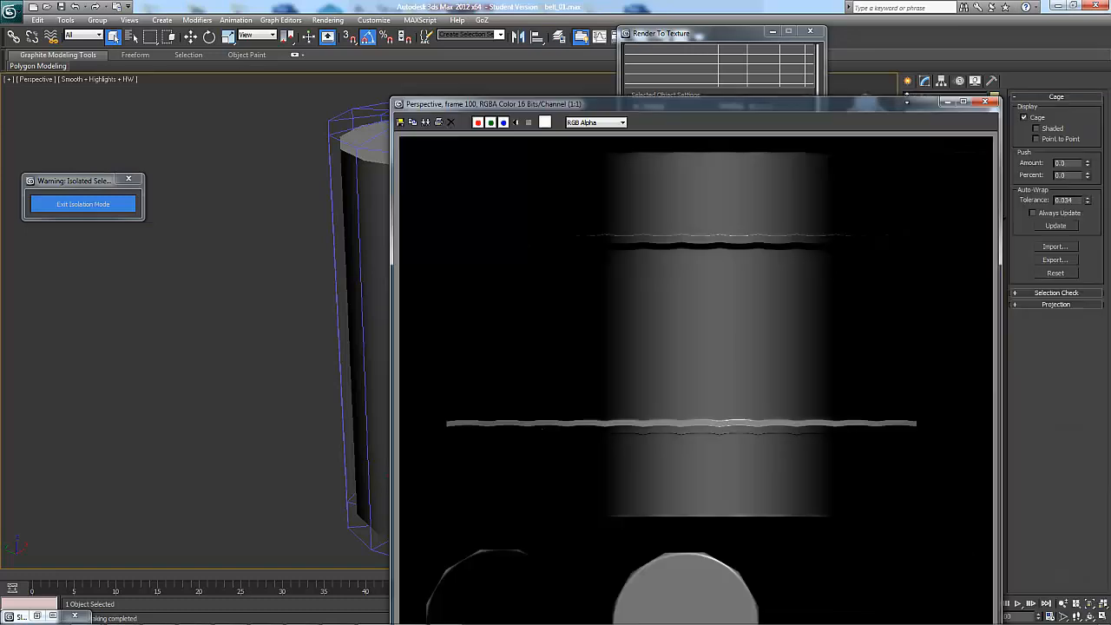
{"action": "left_click_drag", "start_coordinate": [878, 108], "coordinate": [878, 72]}
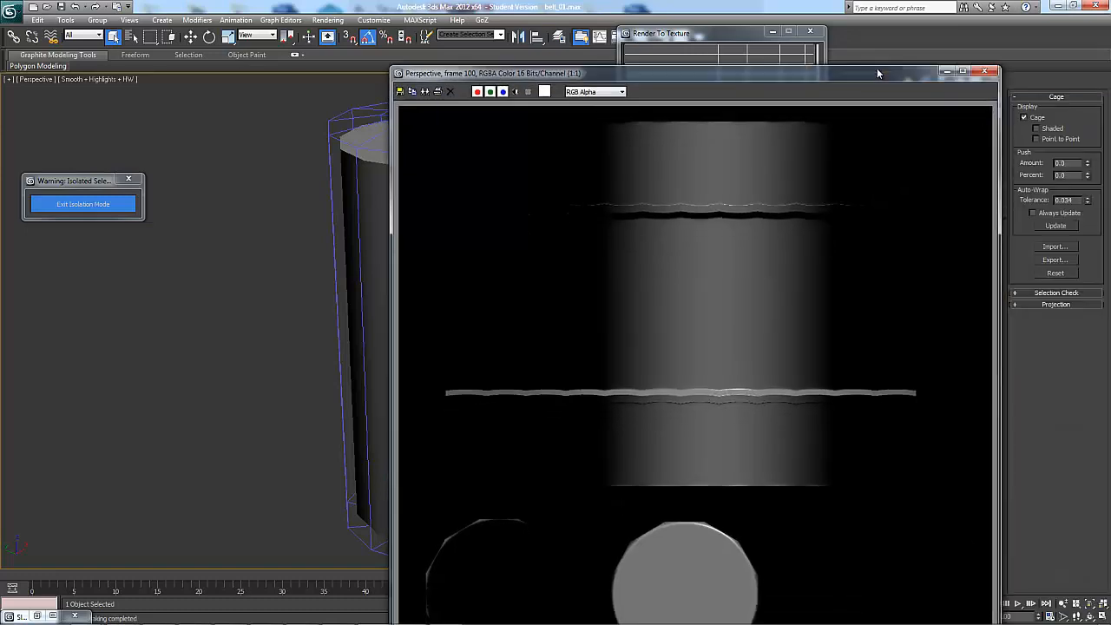
{"action": "left_click", "coordinate": [985, 66]}
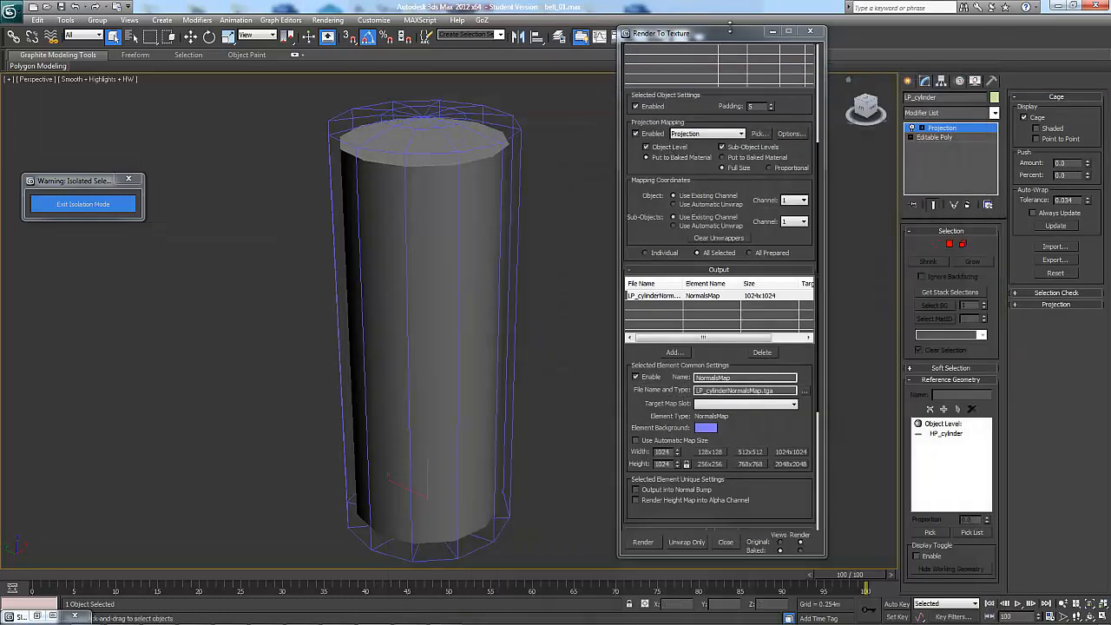
- Minimize the Render To Texture dialog and remove the Projection modifier from LP_cylinder
{"action": "left_click", "coordinate": [773, 31]}
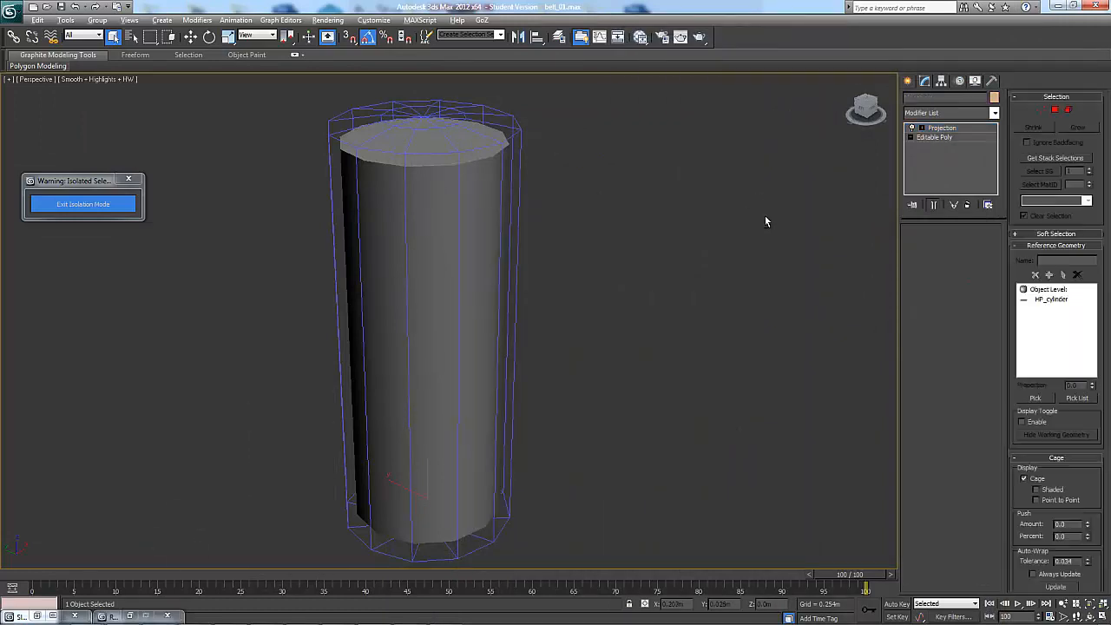
{"action": "middle_click_drag", "start_coordinate": [765, 216], "coordinate": [548, 216], "text": "alt"}
{"action": "left_click", "coordinate": [967, 204]}
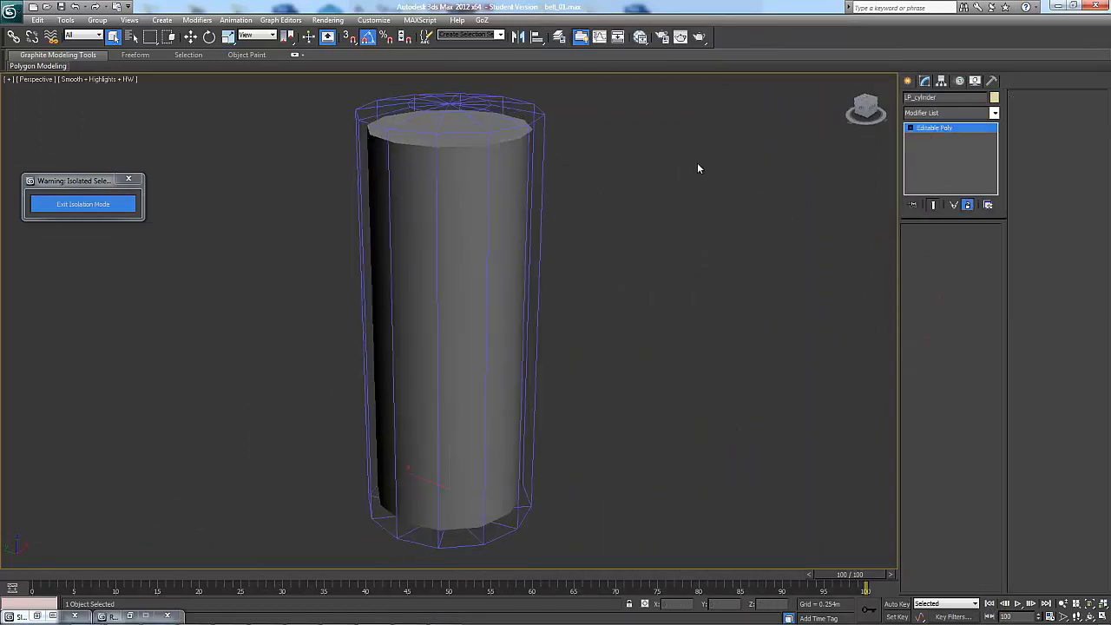
{"action": "middle_click_drag", "start_coordinate": [602, 213], "coordinate": [594, 230], "text": "alt"}
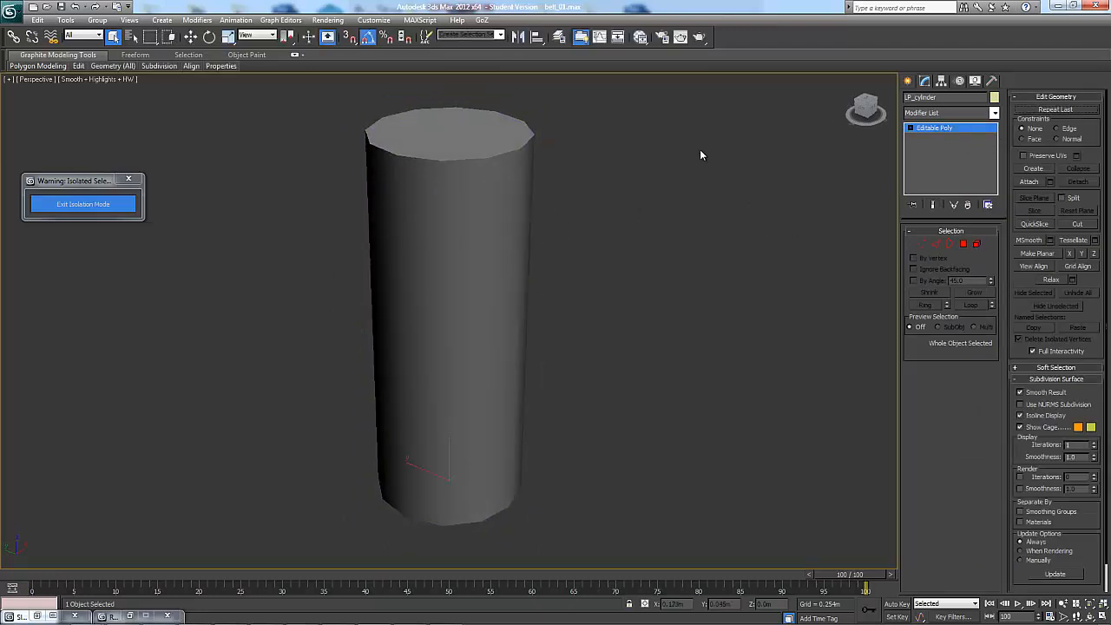
- In the Slate Material Editor, set the Bump amount of Material #2 to 100 and give it a Normal Bump map
{"action": "key", "text": "m"}
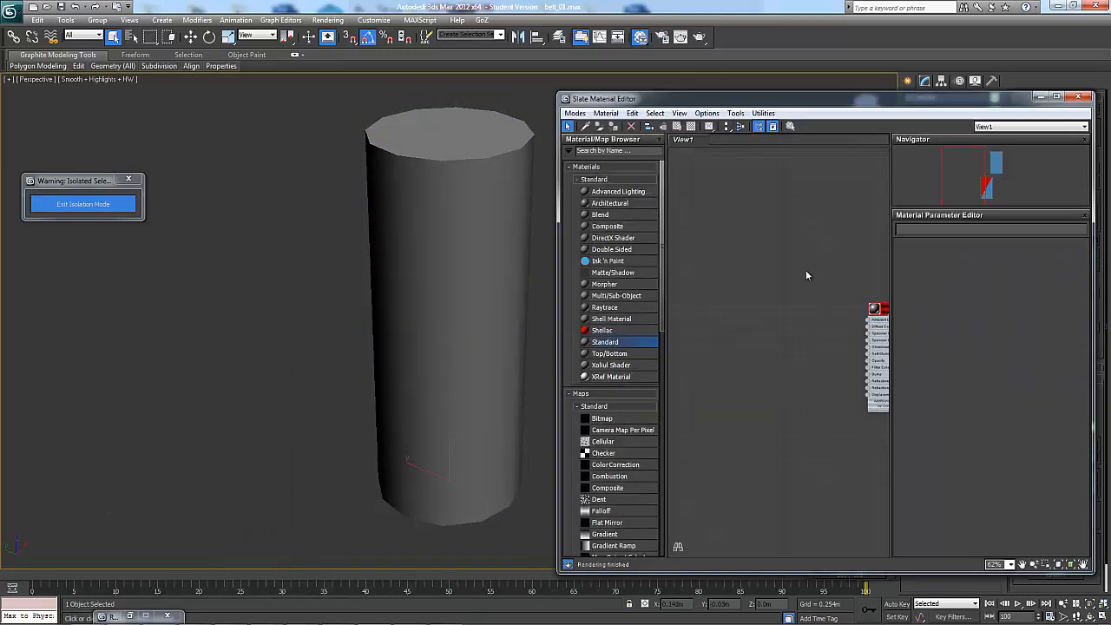
{"action": "scroll", "coordinate": [734, 243], "scroll_direction": "up", "scroll_amount": 2}
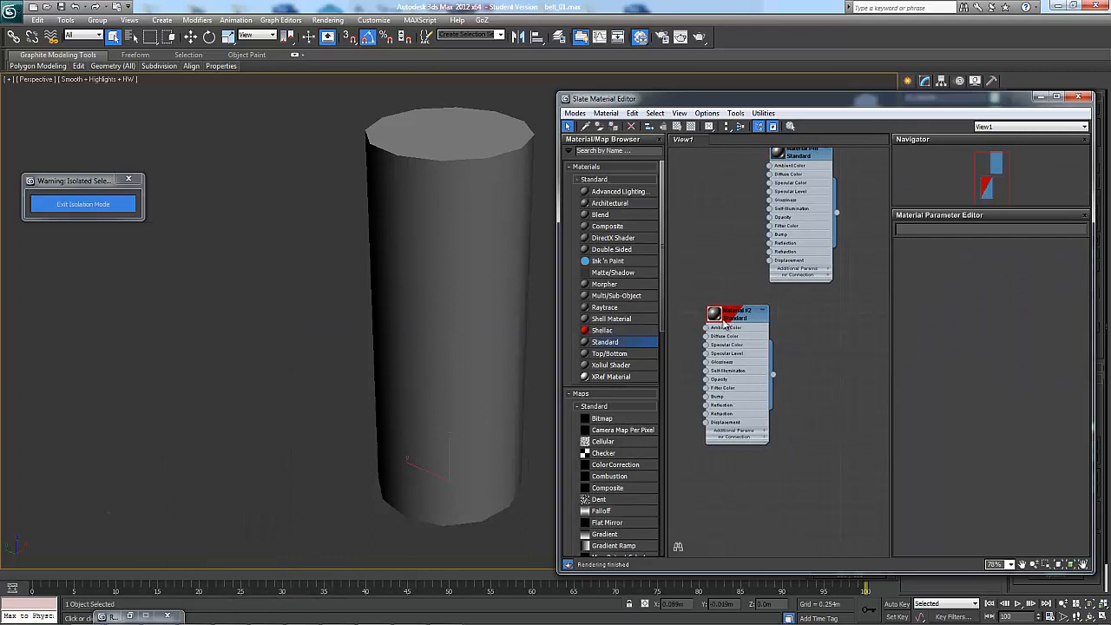
{"action": "left_click", "coordinate": [728, 315]}
{"action": "double_click", "coordinate": [728, 316]}
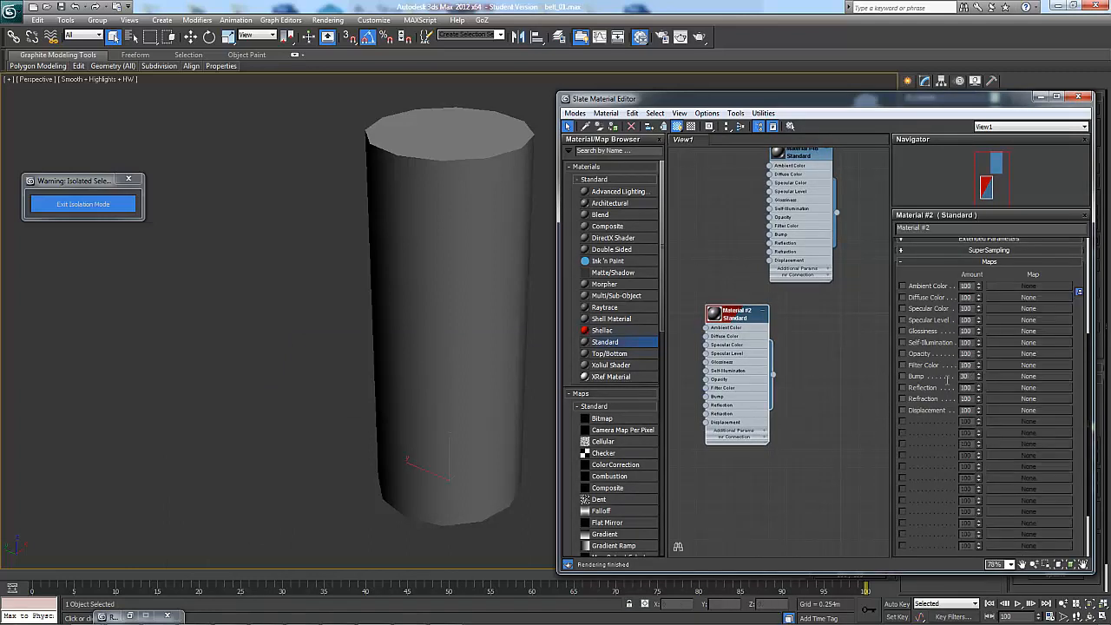
{"action": "left_click_drag", "start_coordinate": [949, 381], "coordinate": [900, 377]}
{"action": "left_click", "coordinate": [1007, 378]}
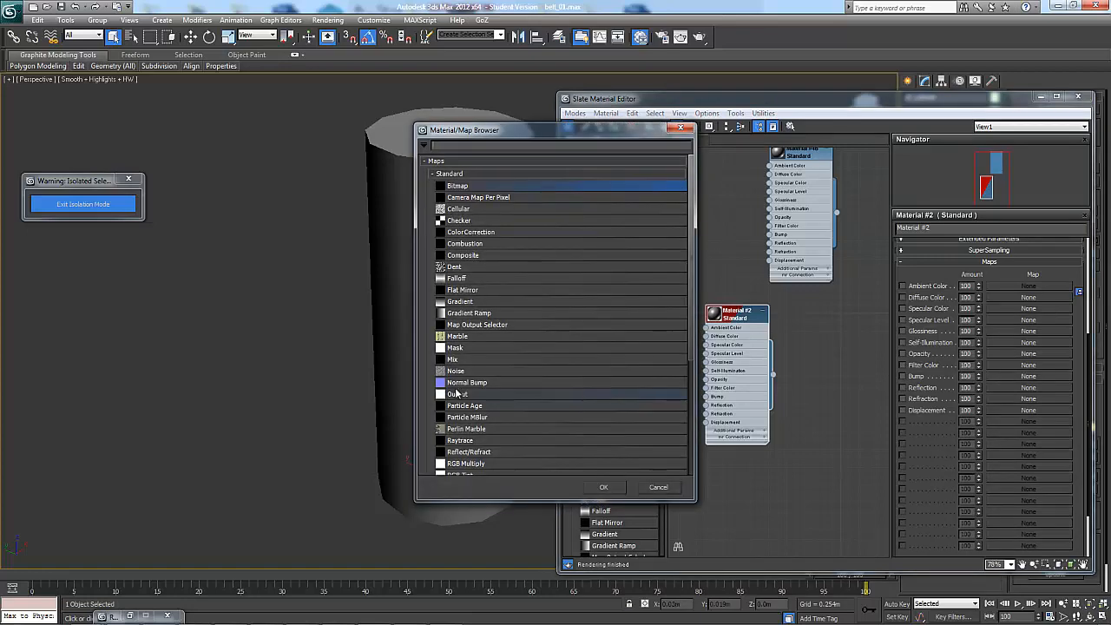
{"action": "left_click", "coordinate": [460, 384]}
{"action": "left_click", "coordinate": [606, 487]}
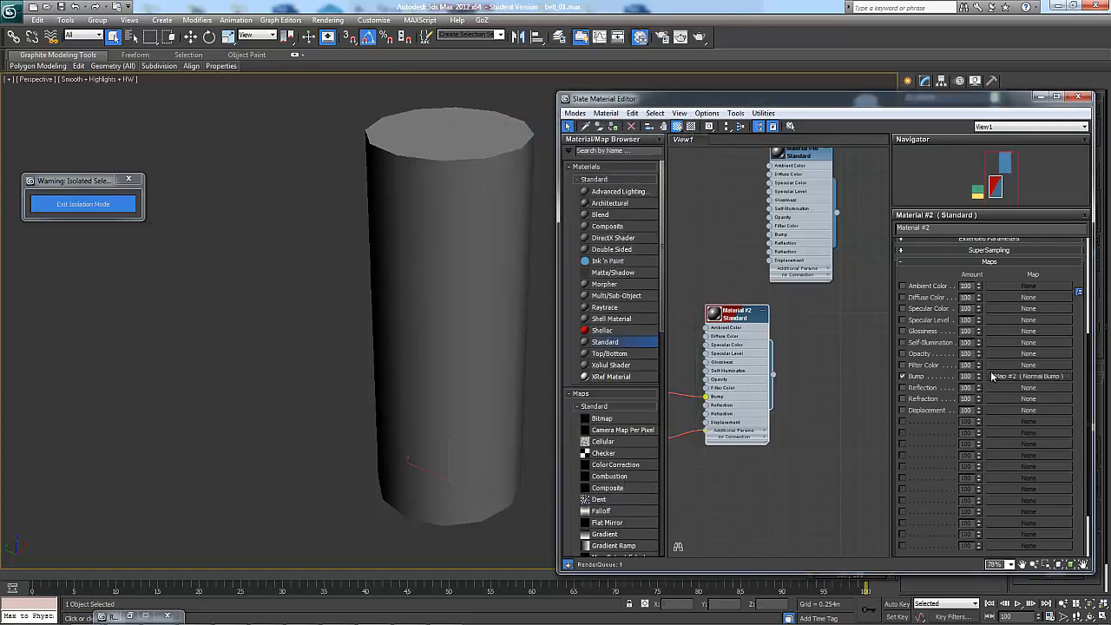
- Load LP_cylinderNormalsMap.tga as a Bitmap into the Normal slot of the Normal Bump map
{"action": "left_click", "coordinate": [1005, 380]}
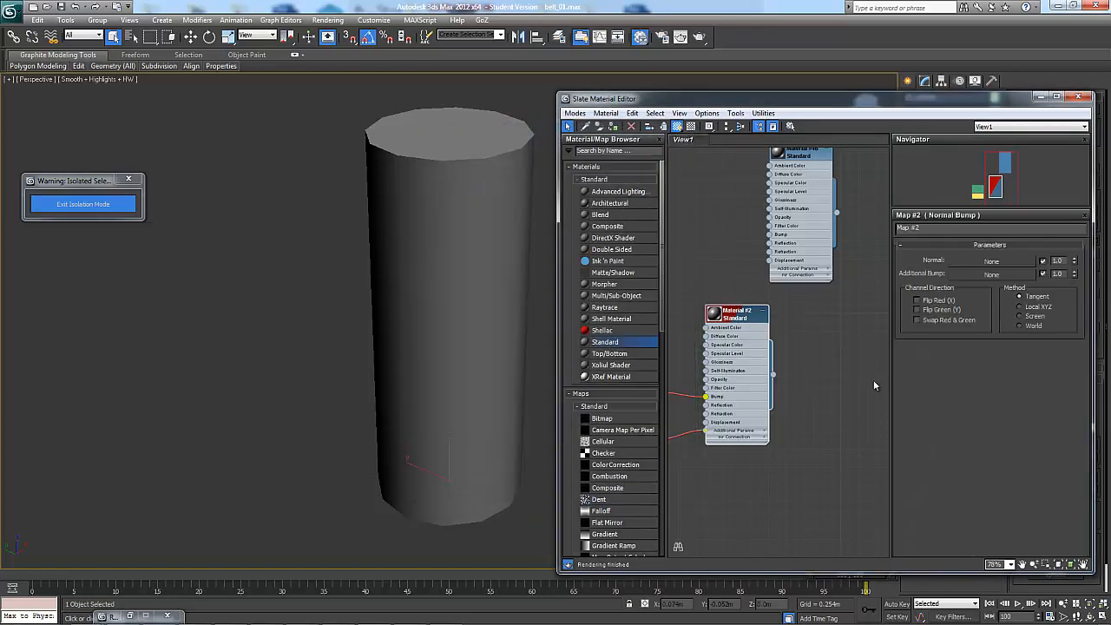
{"action": "left_click", "coordinate": [990, 261]}
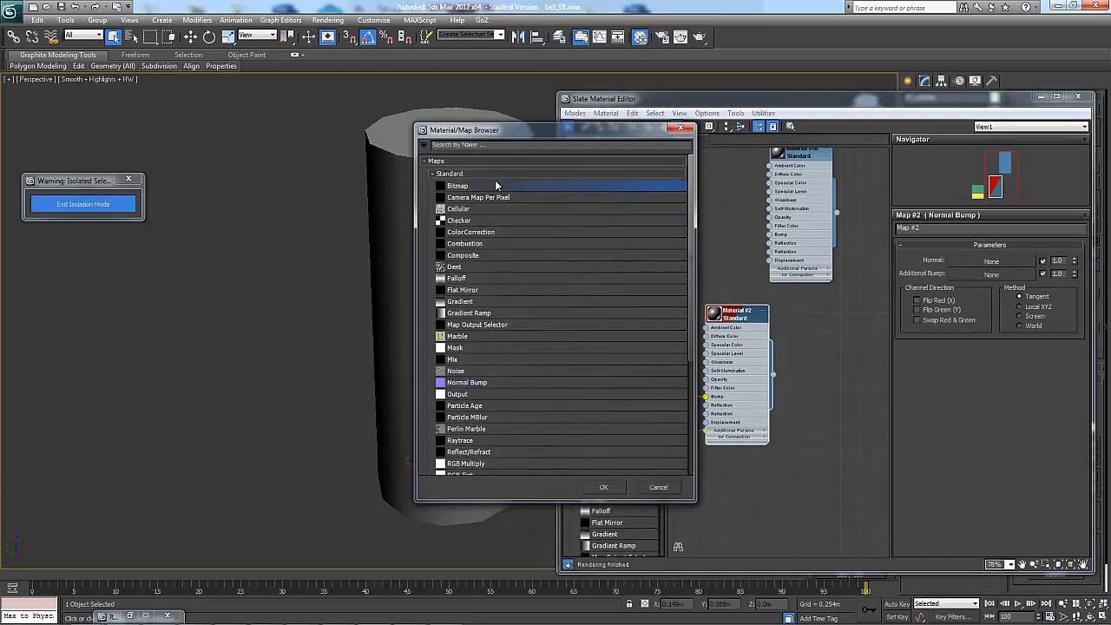
{"action": "double_click", "coordinate": [494, 180]}
{"action": "left_click", "coordinate": [177, 106]}
{"action": "left_click", "coordinate": [228, 97]}
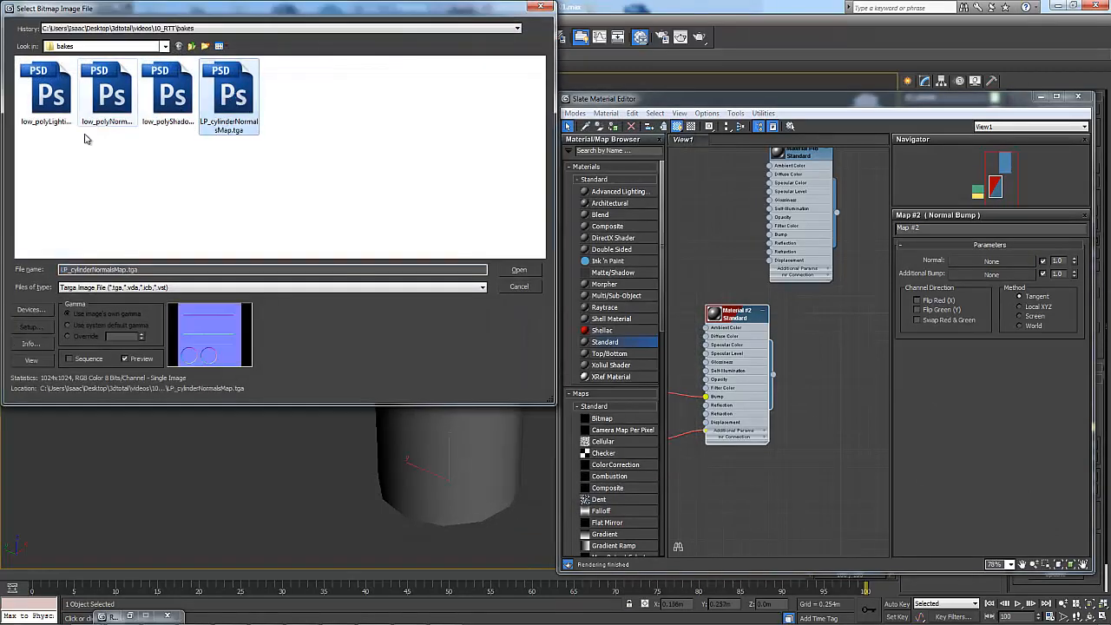
{"action": "left_click", "coordinate": [525, 270]}
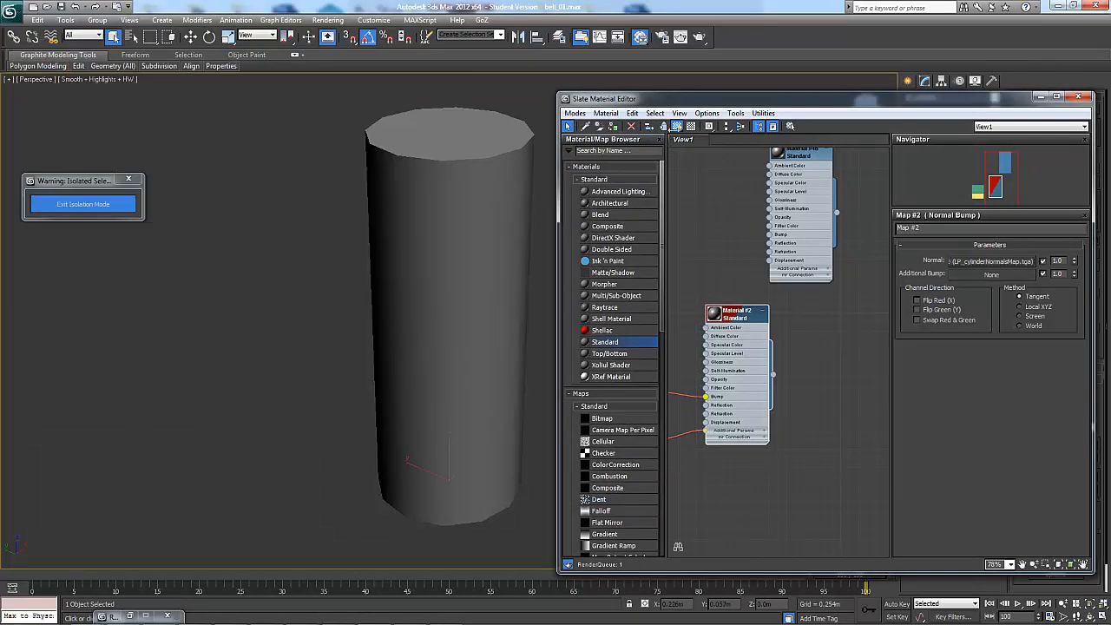
- Assign Material #2 to LP_cylinder and inspect the baked grooves on the cylinder in the viewport
{"action": "left_click_drag", "start_coordinate": [746, 100], "coordinate": [886, 94]}
{"action": "left_click_drag", "start_coordinate": [429, 108], "coordinate": [568, 196]}
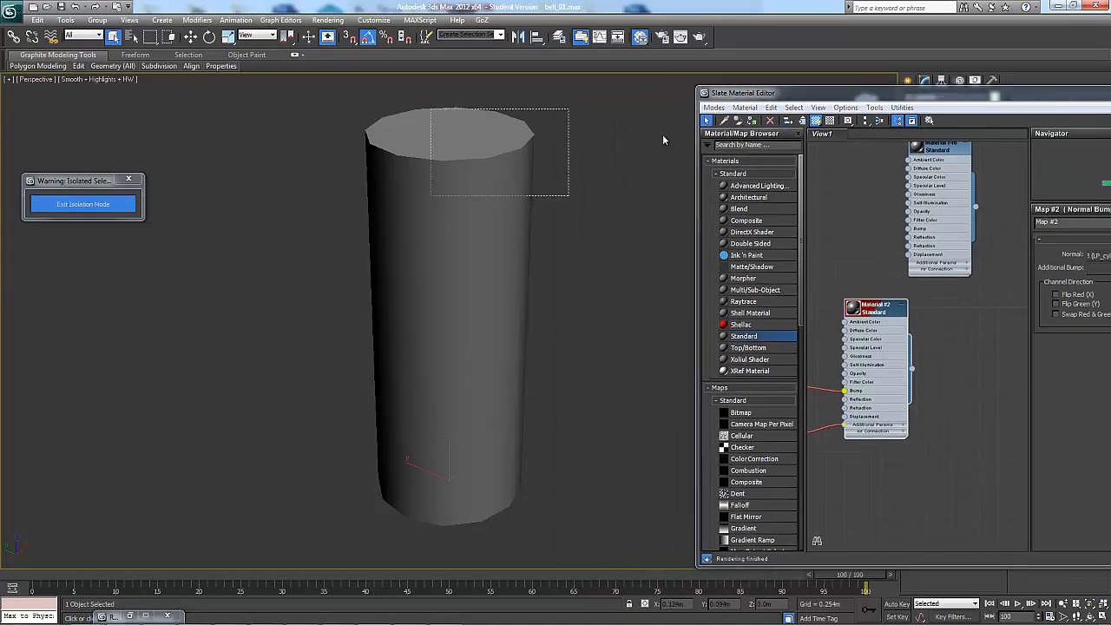
{"action": "left_click", "coordinate": [752, 121]}
{"action": "mouse_move", "coordinate": [591, 316]}
{"action": "middle_mouse_down", "text": "alt"}
{"action": "mouse_move", "coordinate": [615, 272]}
{"action": "mouse_move", "coordinate": [606, 300]}
{"action": "mouse_move", "coordinate": [652, 283]}
{"action": "mouse_move", "coordinate": [574, 323]}
{"action": "mouse_move", "coordinate": [546, 293]}
{"action": "mouse_move", "coordinate": [533, 317]}
{"action": "mouse_move", "coordinate": [508, 328]}
{"action": "mouse_move", "coordinate": [502, 286]}
{"action": "middle_mouse_up", "text": "alt"}
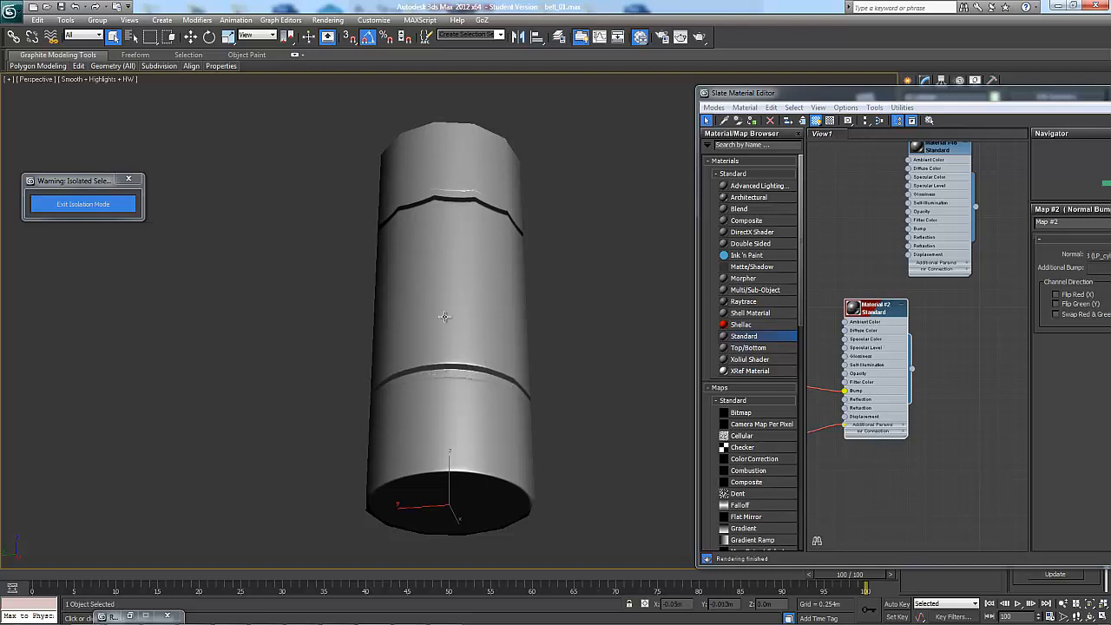
- Examine the baked grooves on the cylinder from above and from the side, and move the Slate Material Editor out of the way
{"action": "middle_click_drag", "start_coordinate": [625, 255], "coordinate": [623, 317], "text": "alt"}
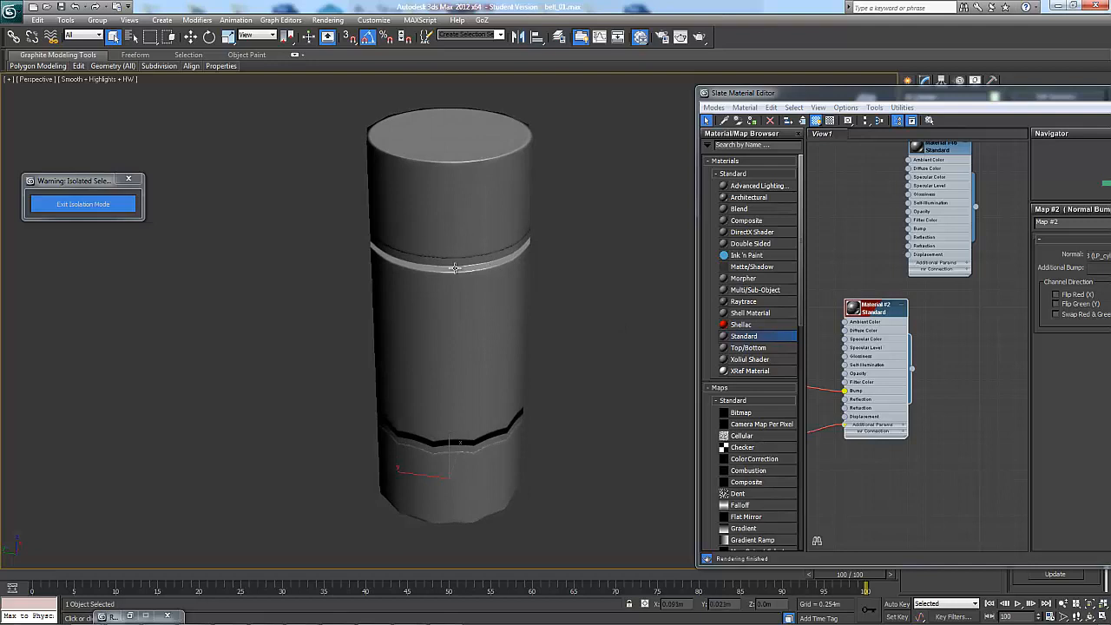
{"action": "middle_click_drag", "start_coordinate": [476, 427], "coordinate": [482, 343], "text": "alt"}
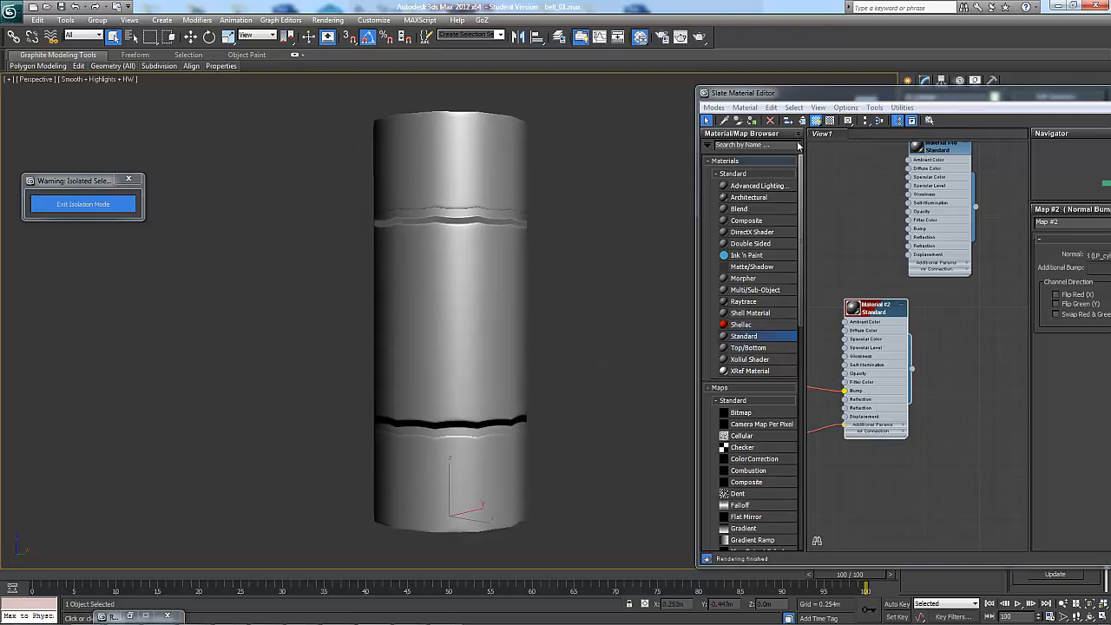
{"action": "left_click_drag", "start_coordinate": [800, 93], "coordinate": [1110, 65]}
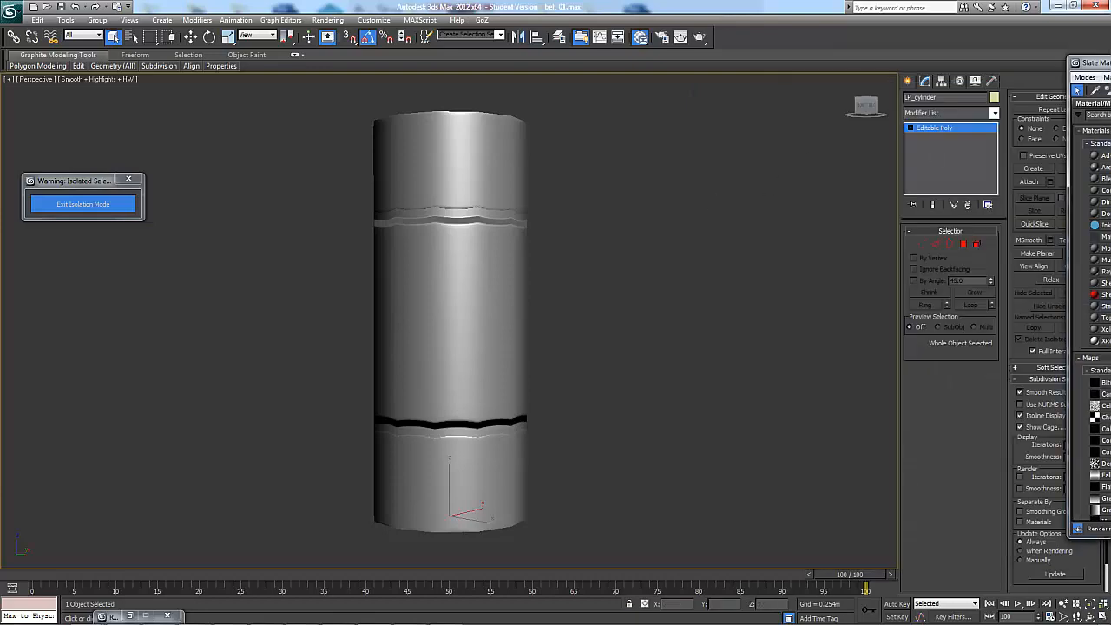
- Restore the Render To Texture dialog and unhide the high-poly cylinder by name
{"action": "left_click", "coordinate": [130, 616]}
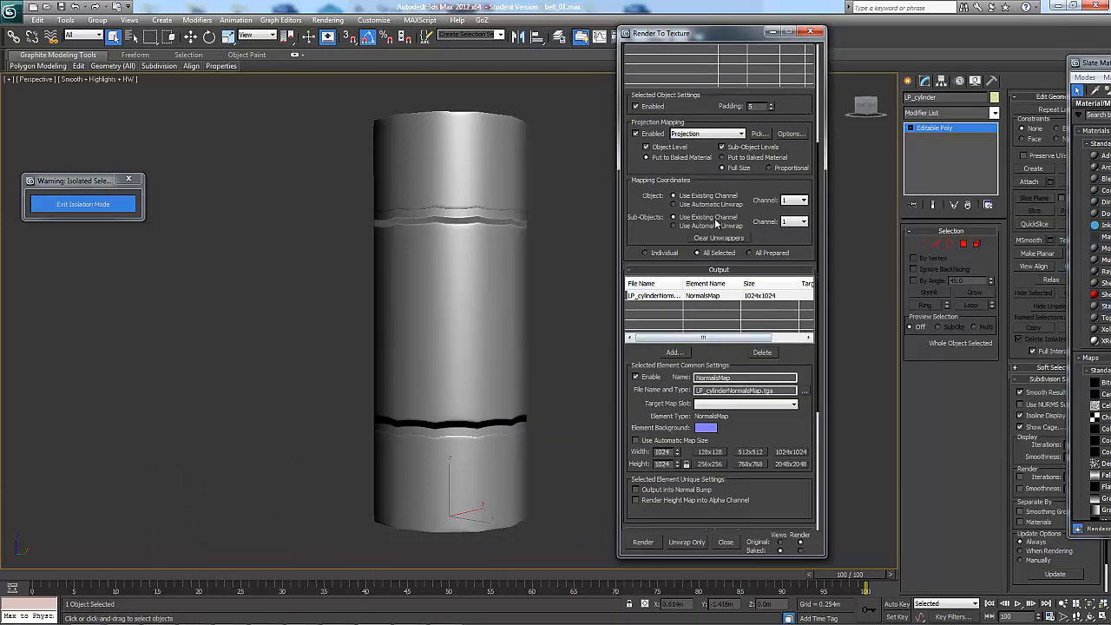
{"action": "right_click", "coordinate": [241, 288]}
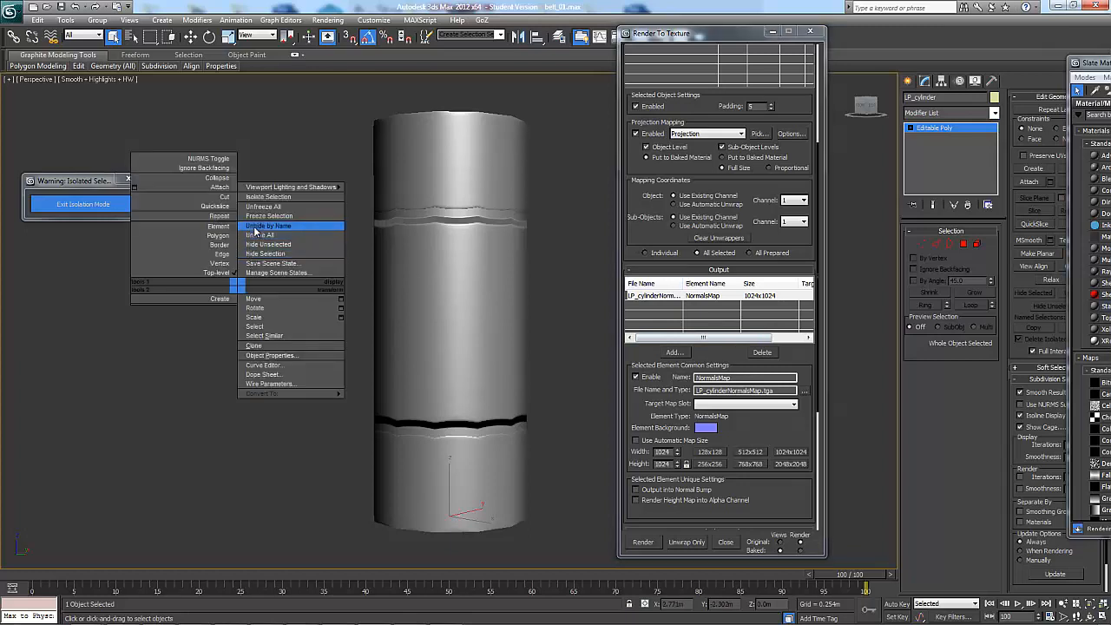
{"action": "left_click", "coordinate": [260, 230]}
{"action": "double_click", "coordinate": [148, 158]}
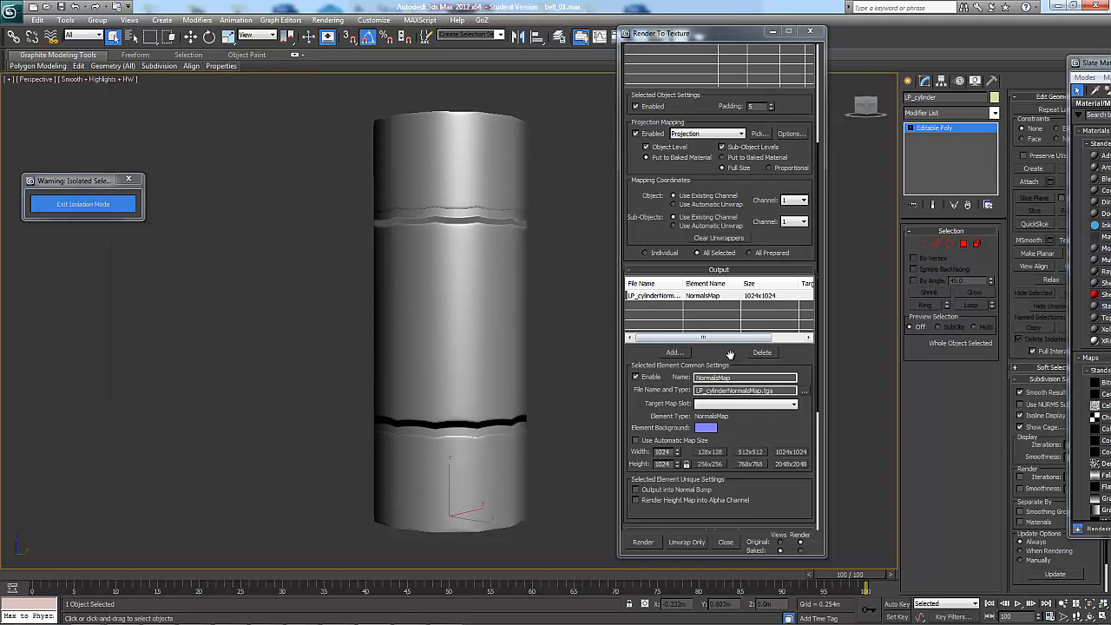
- Pick HP_cylinder as the projection mapping source for LP_cylinder in the Render To Texture settings
{"action": "scroll", "coordinate": [734, 361], "scroll_direction": "up", "scroll_amount": 1}
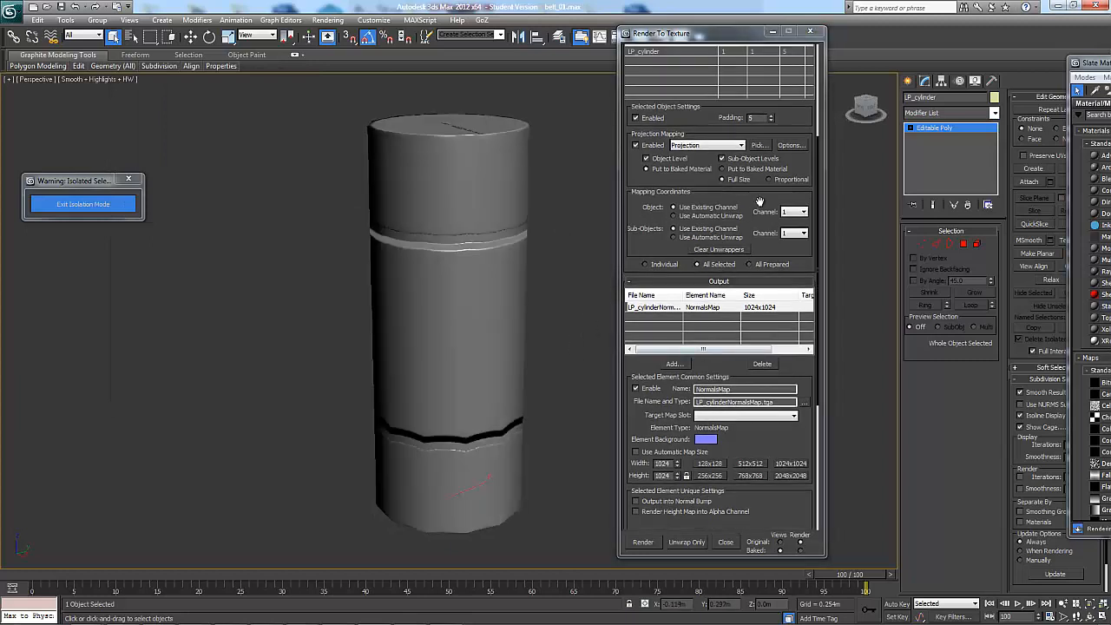
{"action": "left_click", "coordinate": [760, 145]}
{"action": "double_click", "coordinate": [145, 145]}
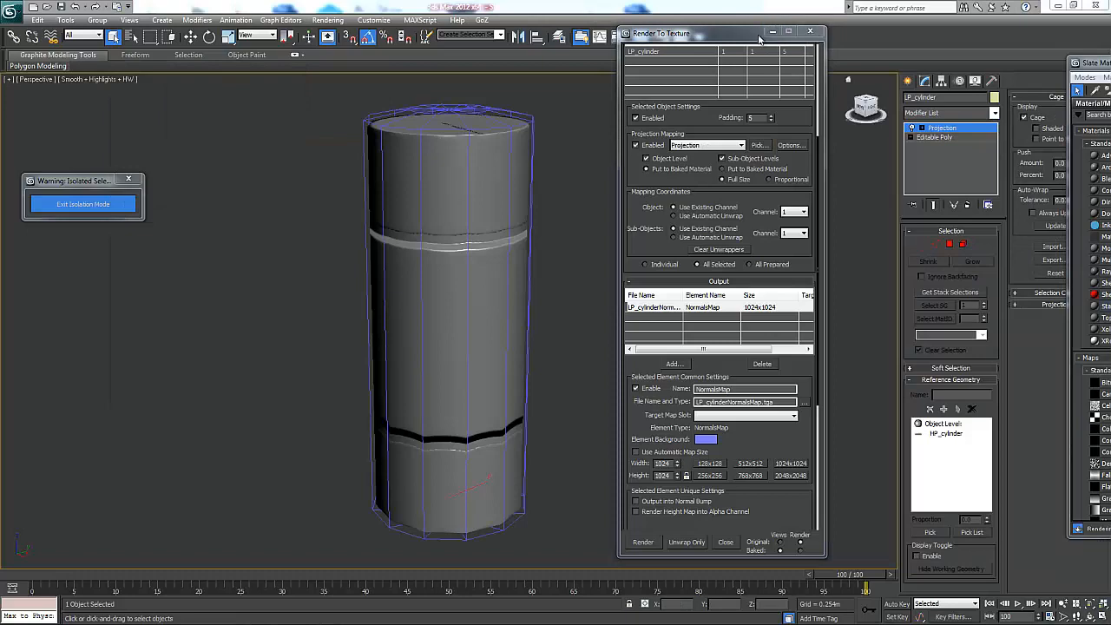
- Minimize the Render To Texture dialog, then reset the projection cage and push it outward evenly around the whole cylinder
{"action": "left_click_drag", "start_coordinate": [784, 27], "coordinate": [784, 53]}
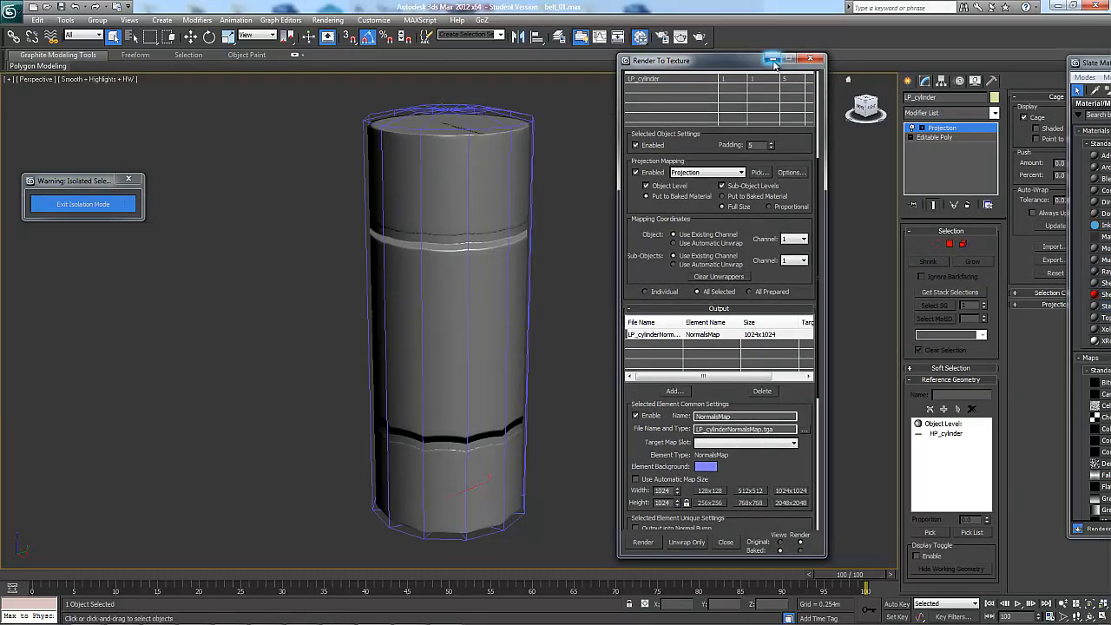
{"action": "left_click", "coordinate": [773, 59]}
{"action": "left_click_drag", "start_coordinate": [1096, 62], "coordinate": [1110, 62]}
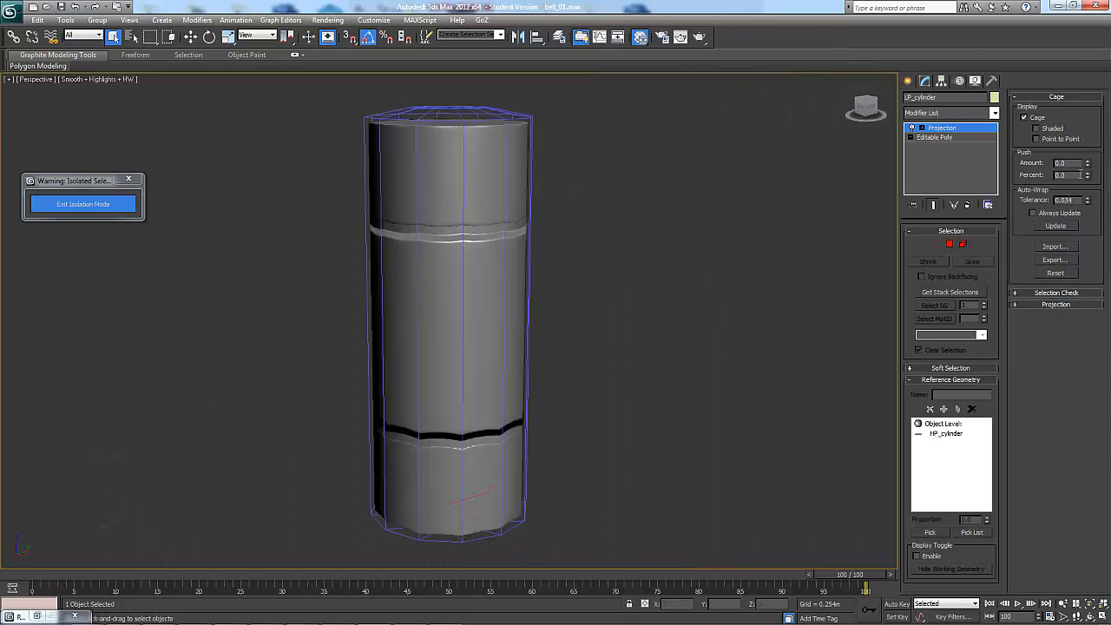
{"action": "left_click", "coordinate": [1066, 273]}
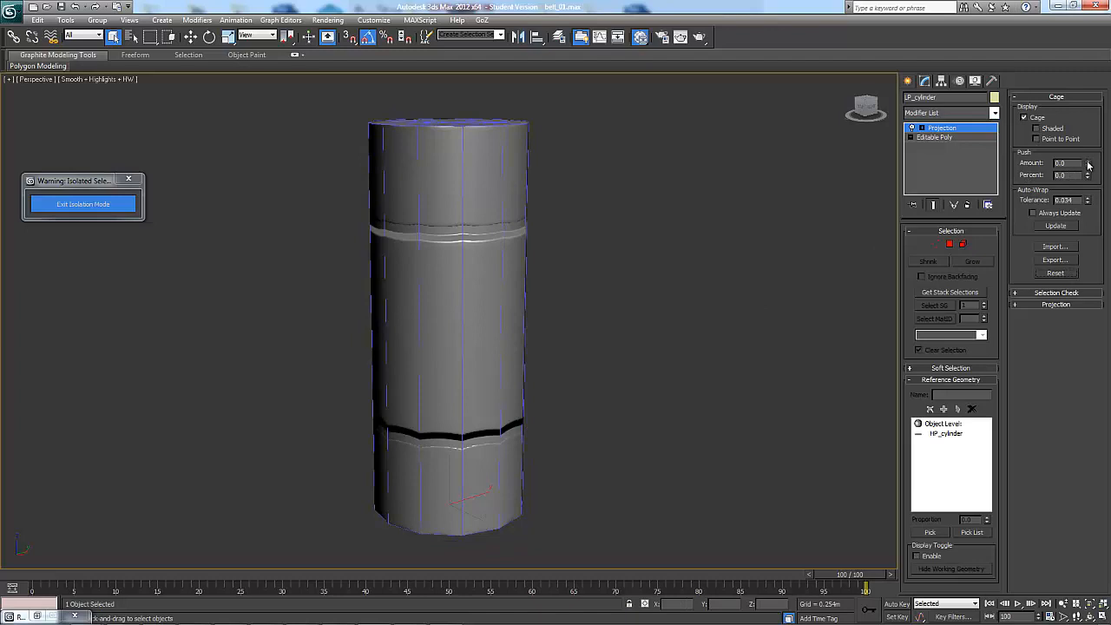
{"action": "left_click_drag", "start_coordinate": [1089, 165], "coordinate": [1094, 148]}
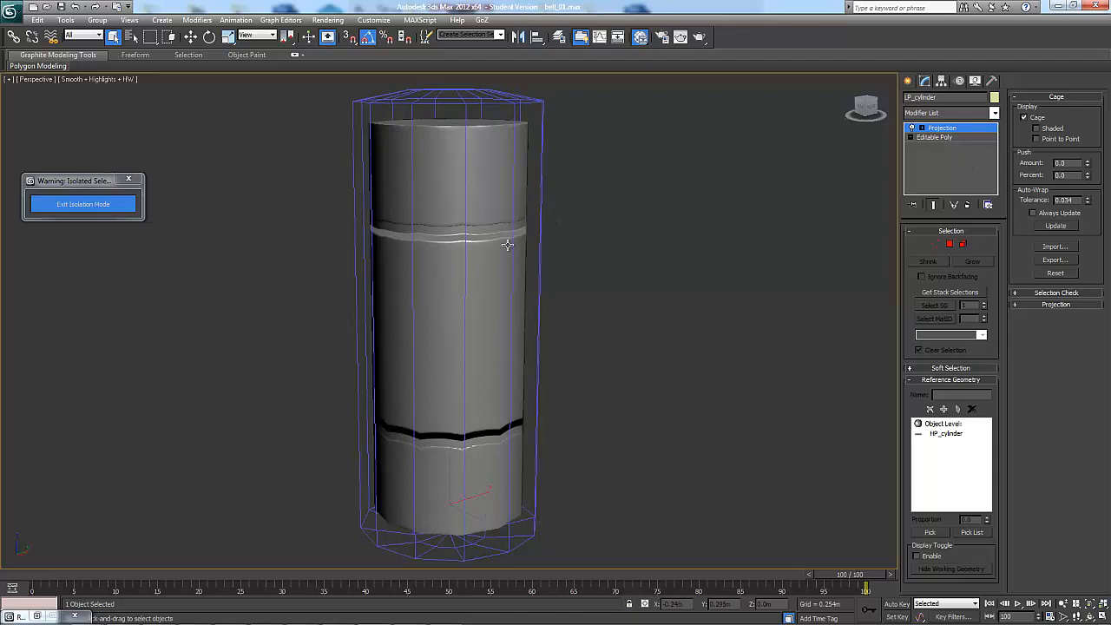
- Inspect the pushed-out cage around the cylinder from several angles and remove the Projection modifier from LP_cylinder
{"action": "left_click", "coordinate": [569, 227]}
{"action": "left_click", "coordinate": [494, 203]}
{"action": "middle_click_drag", "start_coordinate": [599, 200], "coordinate": [596, 231], "text": "alt"}
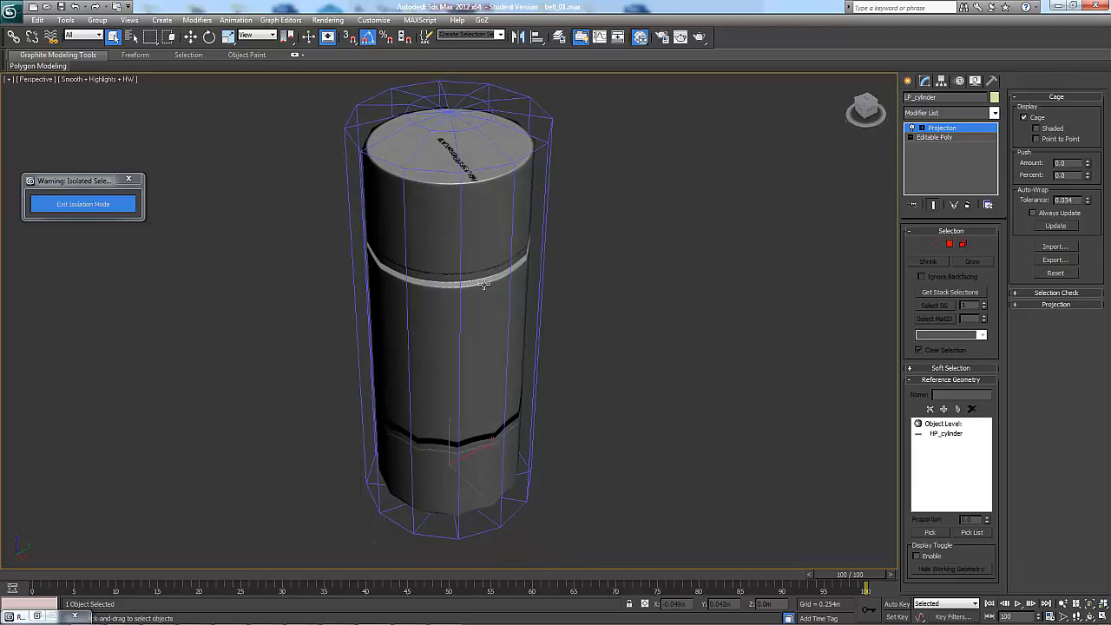
{"action": "middle_click_drag", "start_coordinate": [627, 403], "coordinate": [572, 244], "text": "alt"}
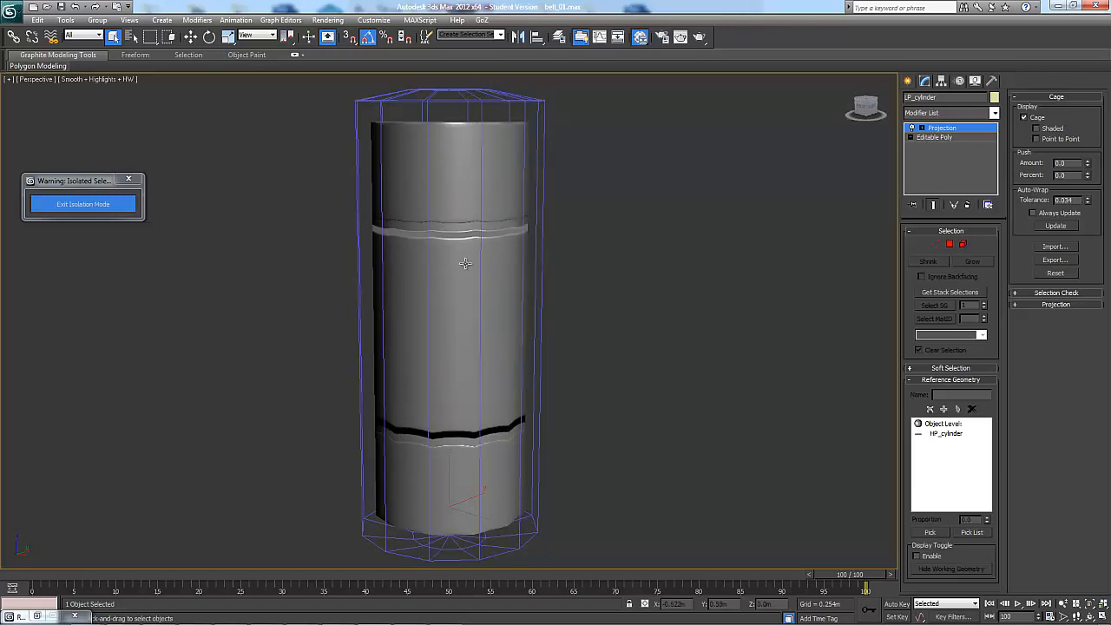
{"action": "middle_click_drag", "start_coordinate": [613, 265], "coordinate": [758, 209], "text": "alt"}
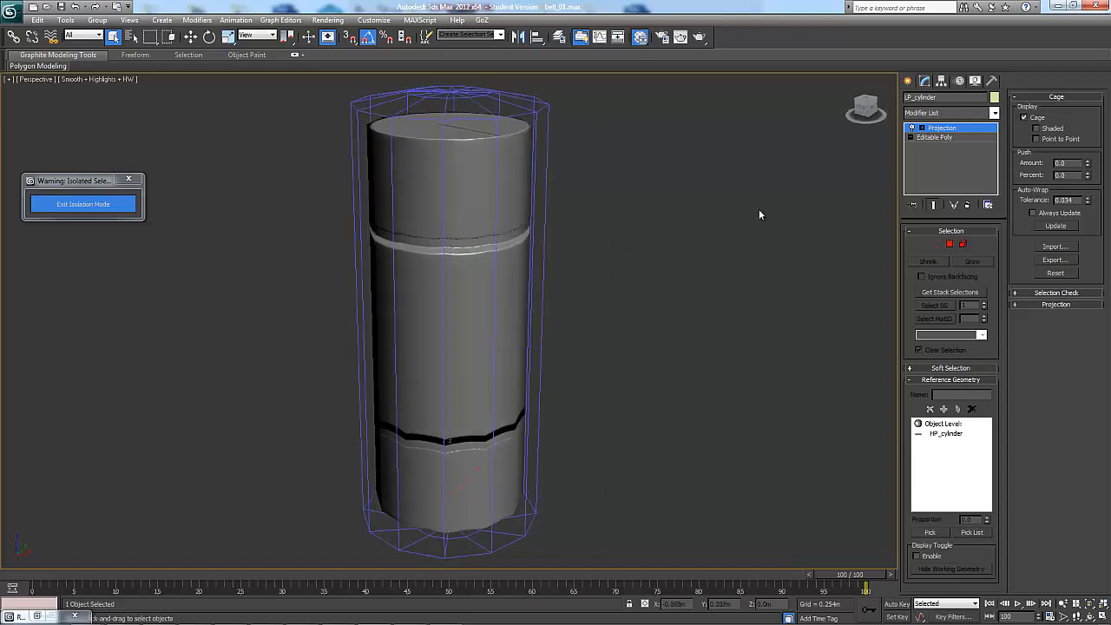
{"action": "left_click", "coordinate": [969, 204]}
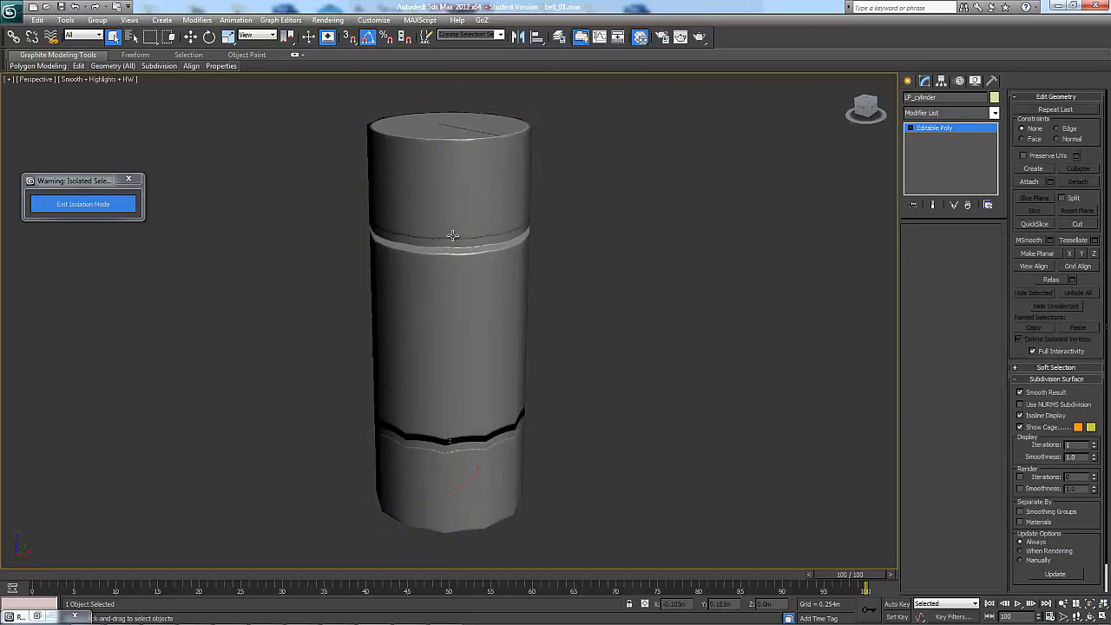
- Add an Unwrap UVW modifier to LP_cylinder and open its UVs in the UV editor
{"action": "left_click", "coordinate": [996, 115]}
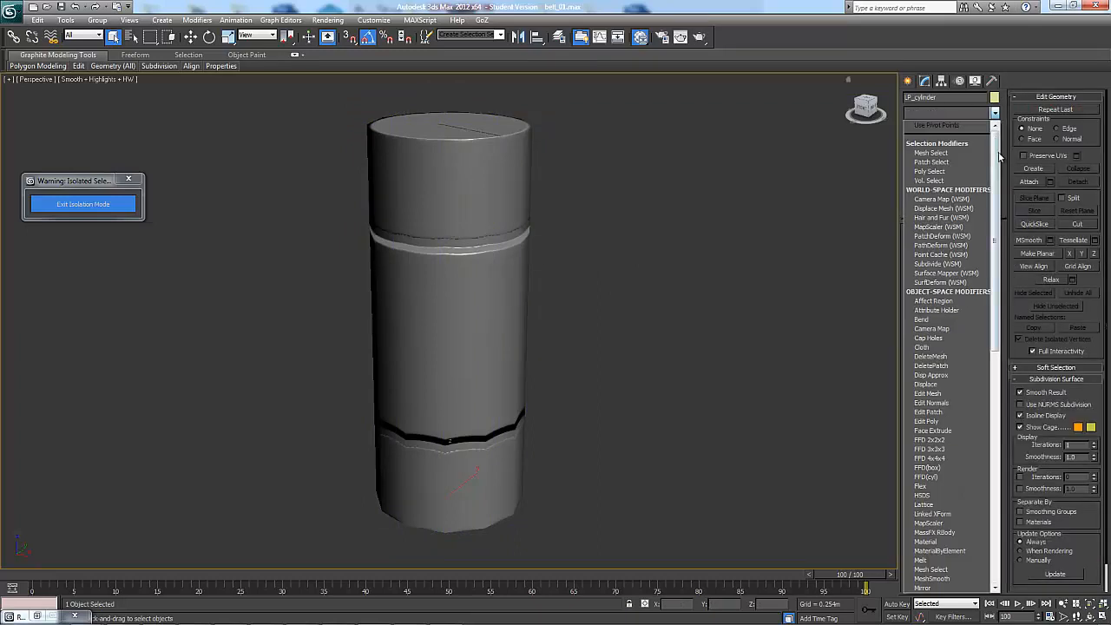
{"action": "left_click_drag", "start_coordinate": [997, 154], "coordinate": [997, 397]}
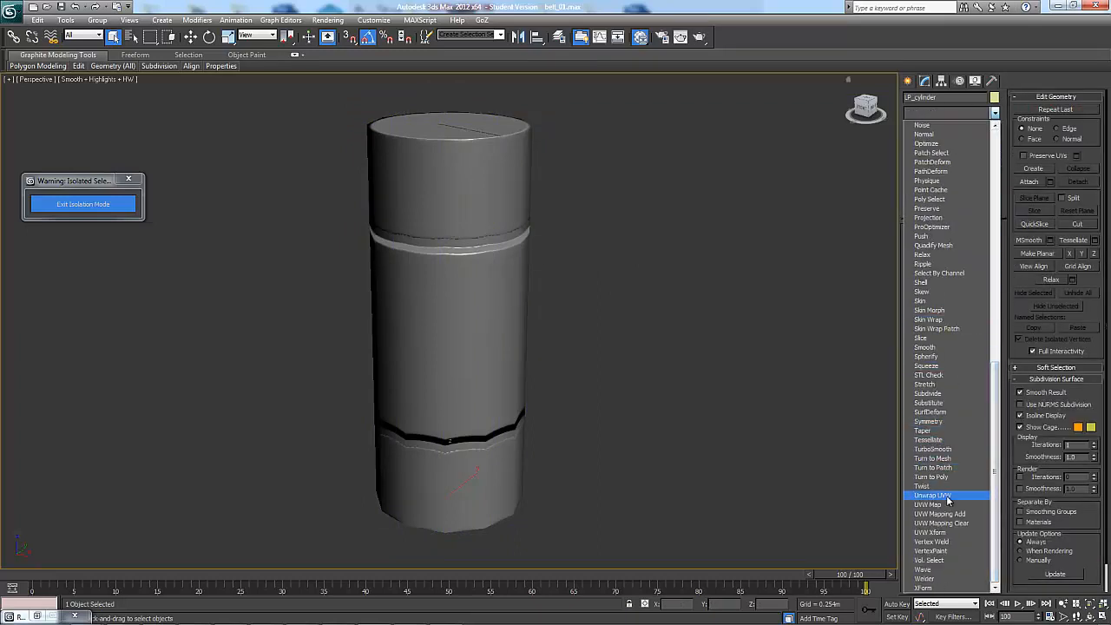
{"action": "left_click", "coordinate": [933, 495]}
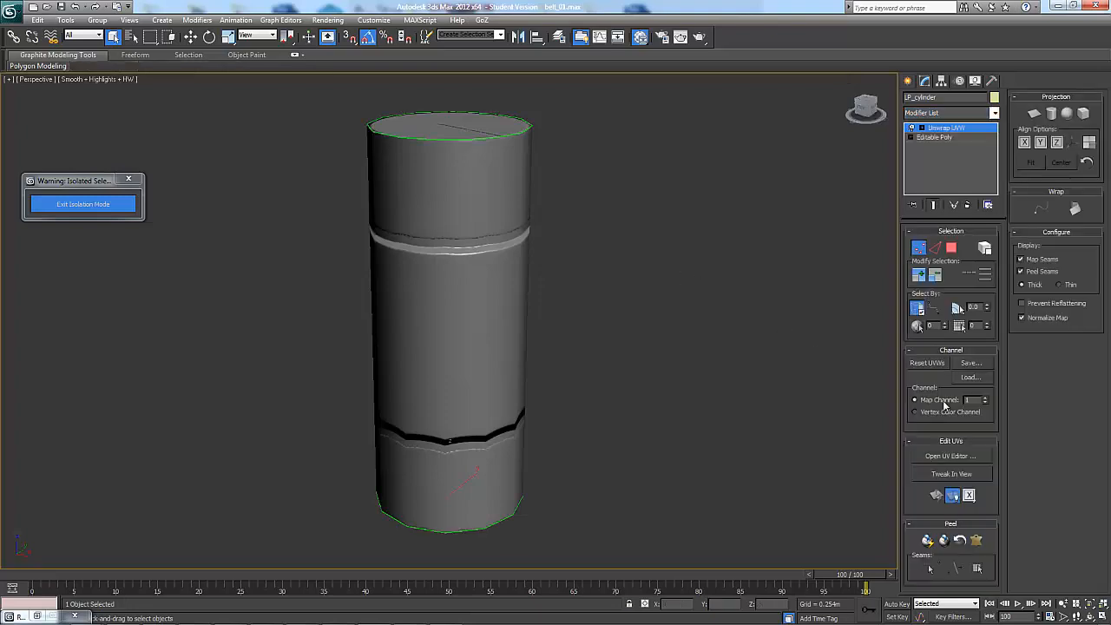
{"action": "left_click", "coordinate": [964, 458]}
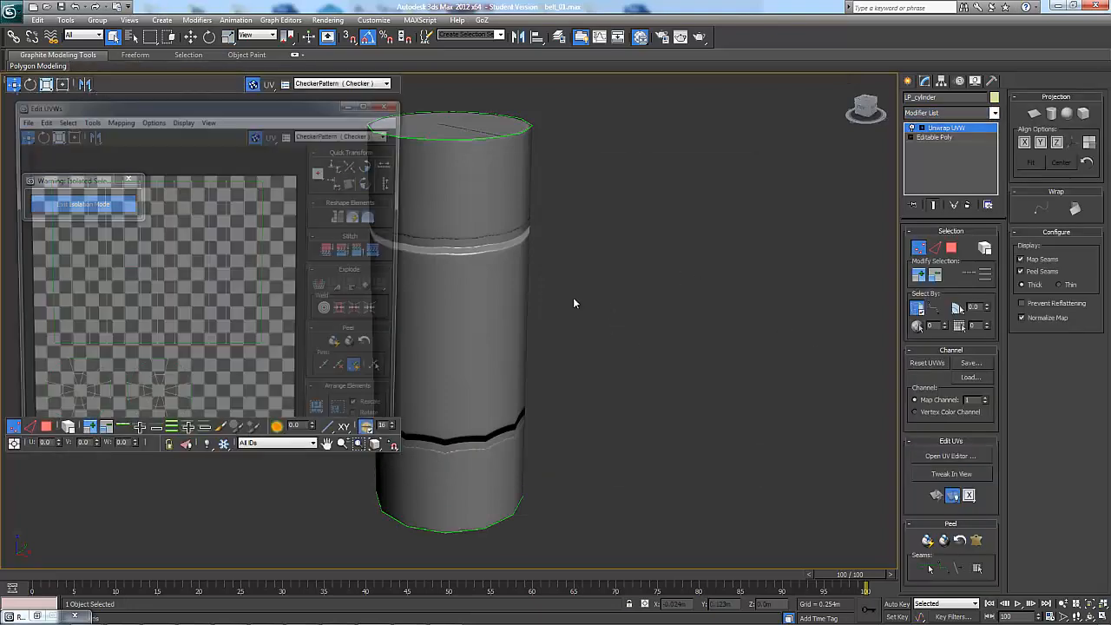
- Replace the checker background of the UV editor with Map #2 (Normal Bump), keeping the editor beside the cylinder
{"action": "left_click", "coordinate": [252, 84]}
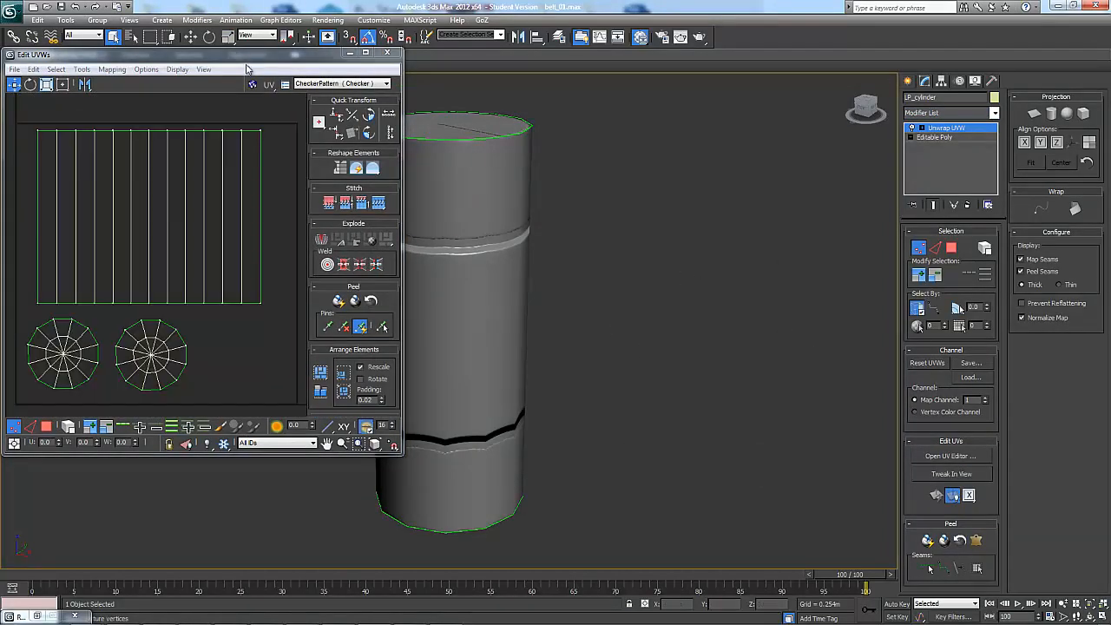
{"action": "left_click_drag", "start_coordinate": [279, 57], "coordinate": [899, 46]}
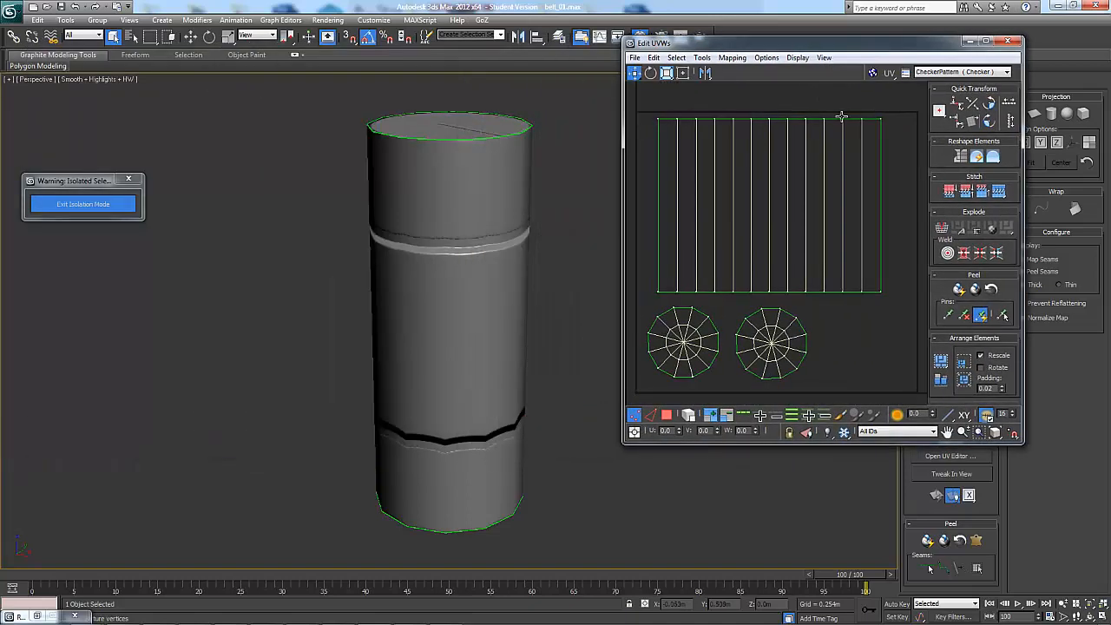
{"action": "left_click", "coordinate": [962, 71]}
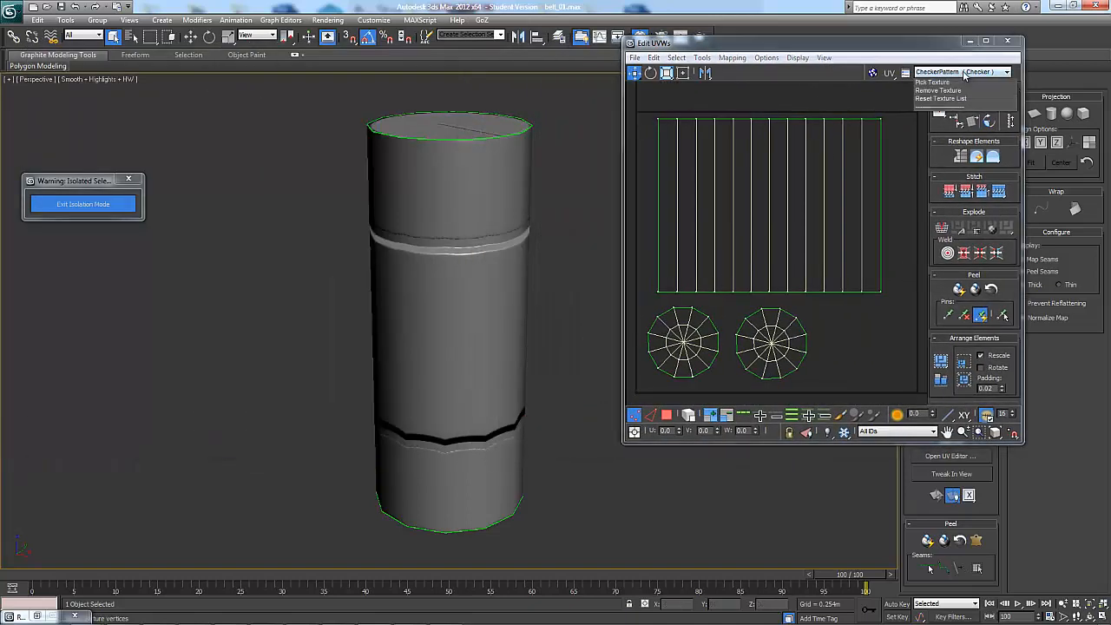
{"action": "left_click", "coordinate": [964, 83]}
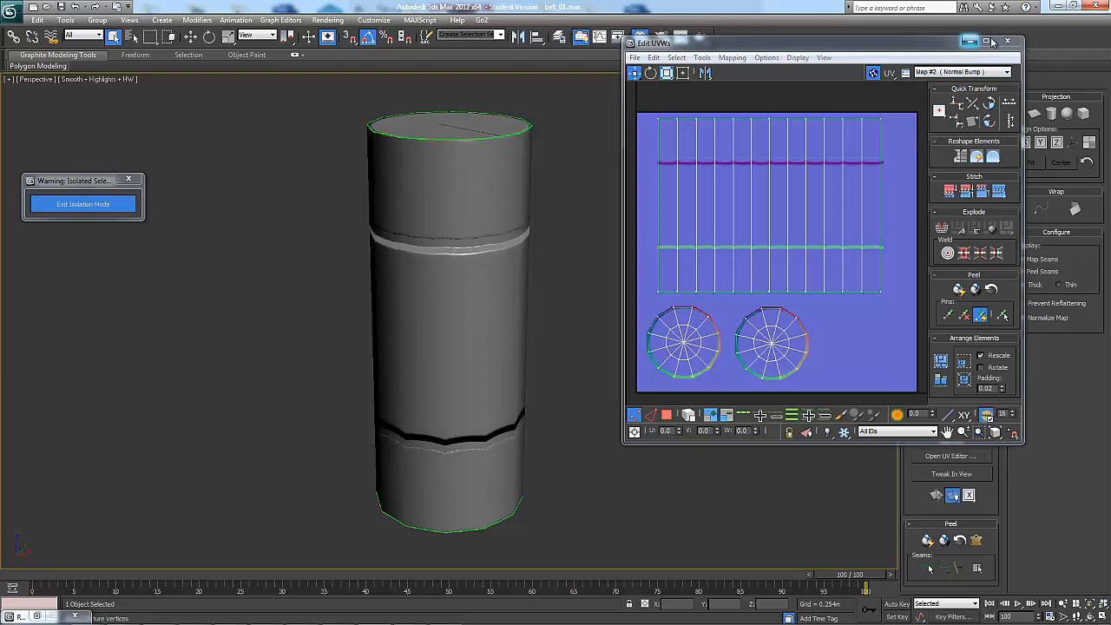
{"action": "middle_click_drag", "start_coordinate": [836, 124], "coordinate": [849, 130]}
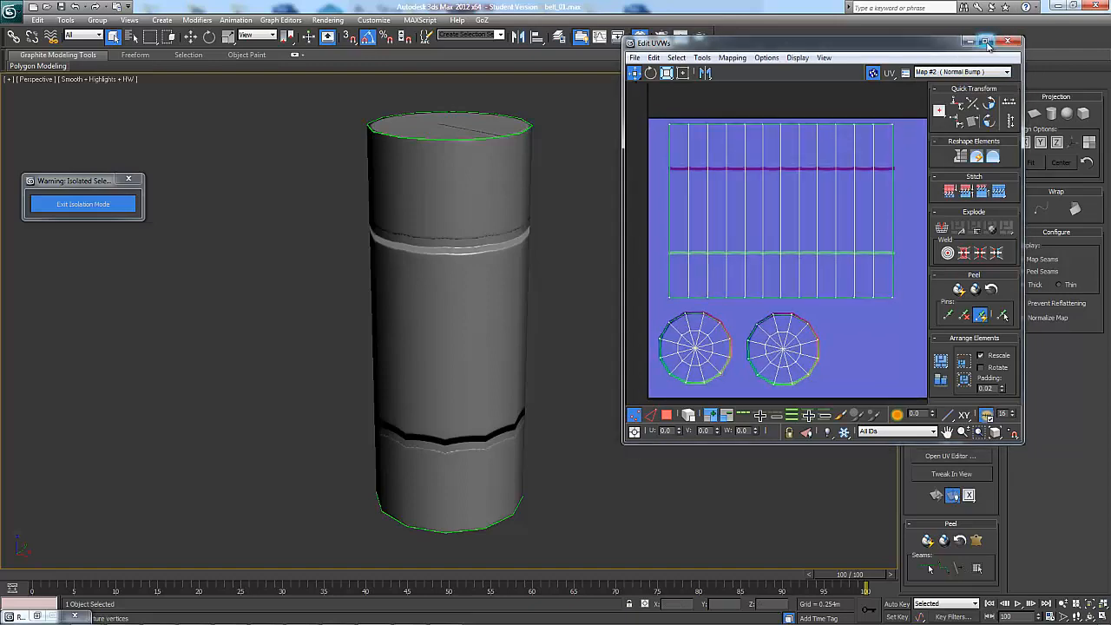
- Examine how the baked groove lines run across the UV segments in the maximized editor, then restore the editor's size
{"action": "left_click", "coordinate": [971, 41]}
{"action": "scroll", "coordinate": [638, 161], "scroll_direction": "up", "scroll_amount": 5}
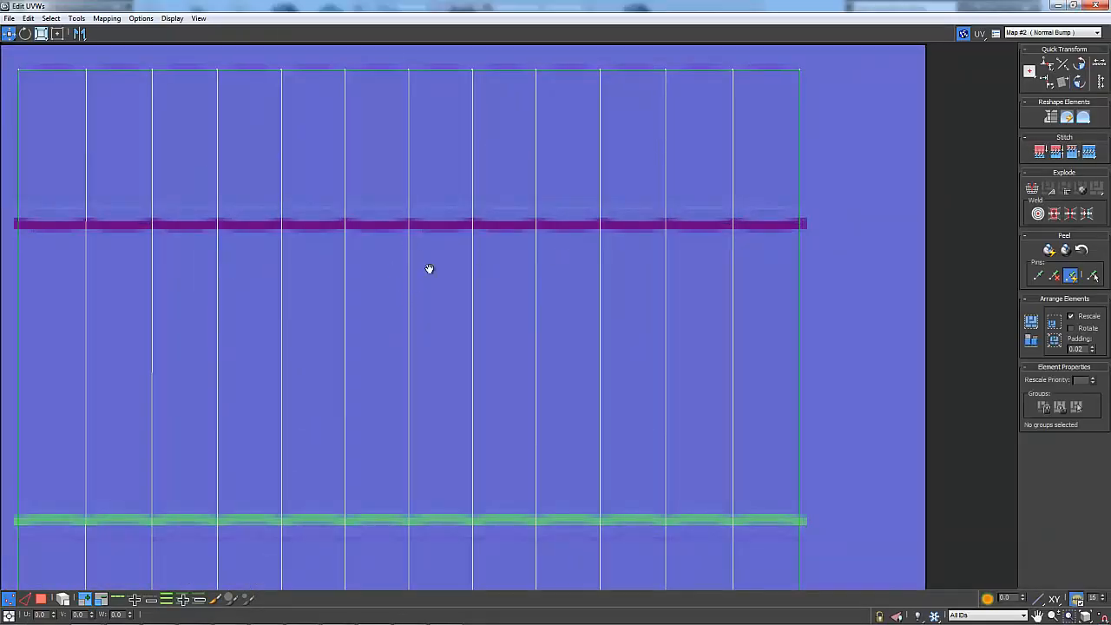
{"action": "scroll", "coordinate": [429, 268], "scroll_direction": "down", "scroll_amount": 4}
{"action": "scroll", "coordinate": [363, 352], "scroll_direction": "up", "scroll_amount": 4}
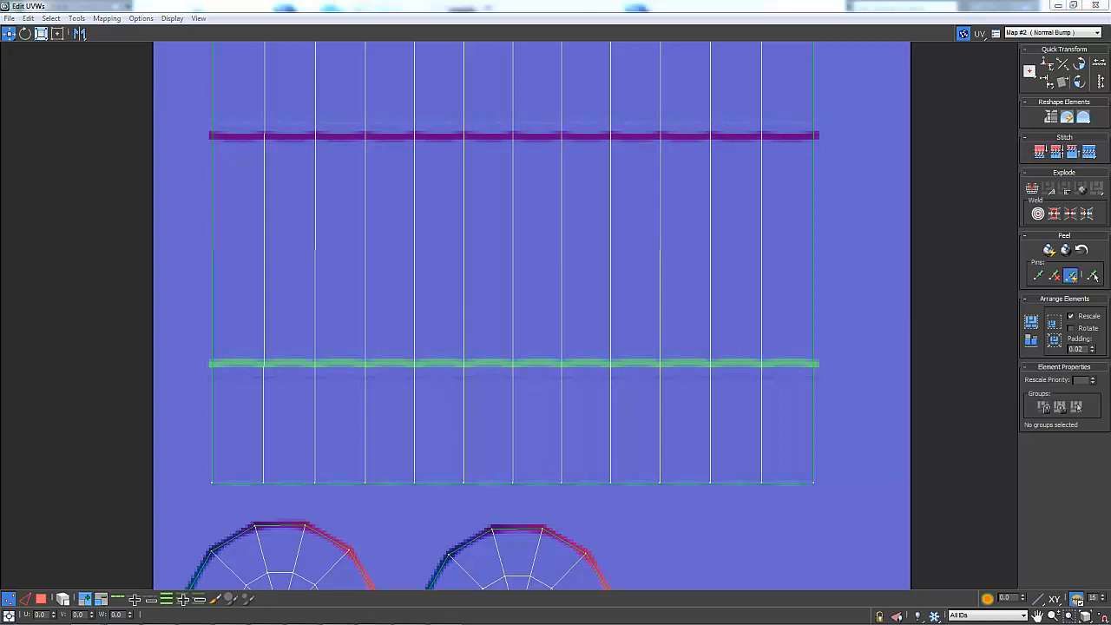
{"action": "scroll", "coordinate": [847, 200], "scroll_direction": "down", "scroll_amount": 5}
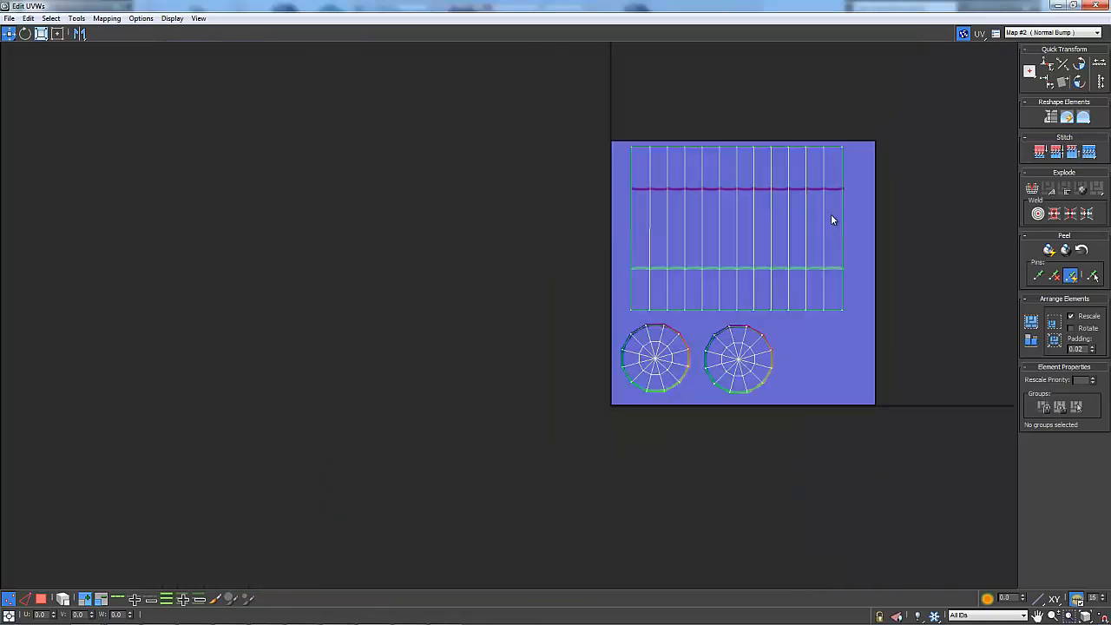
{"action": "scroll", "coordinate": [834, 213], "scroll_direction": "up", "scroll_amount": 2}
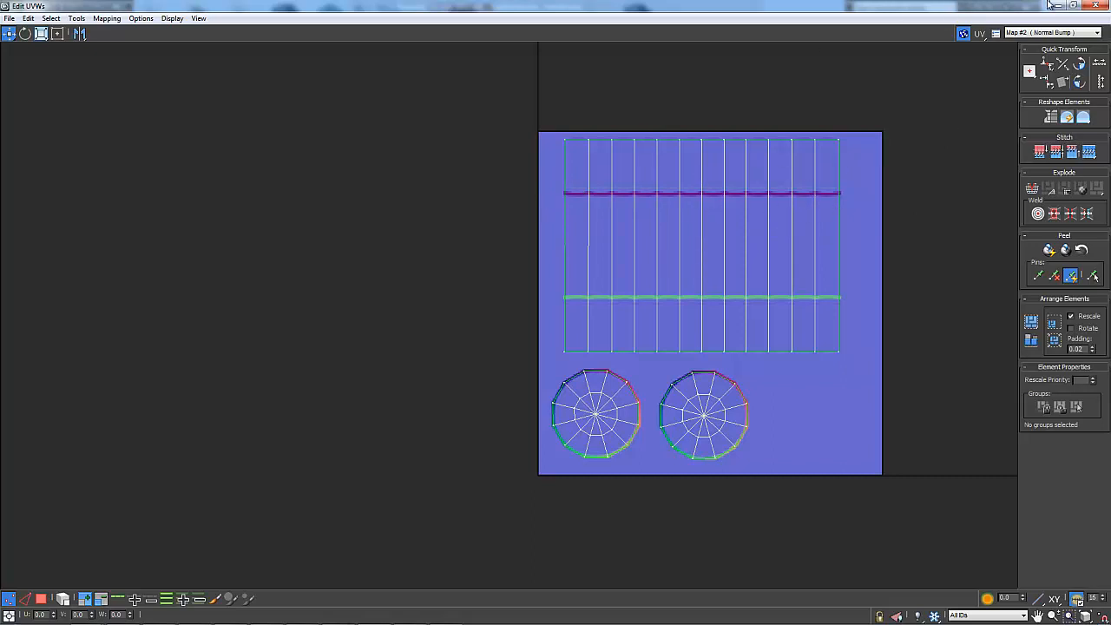
{"action": "left_click", "coordinate": [1074, 5]}
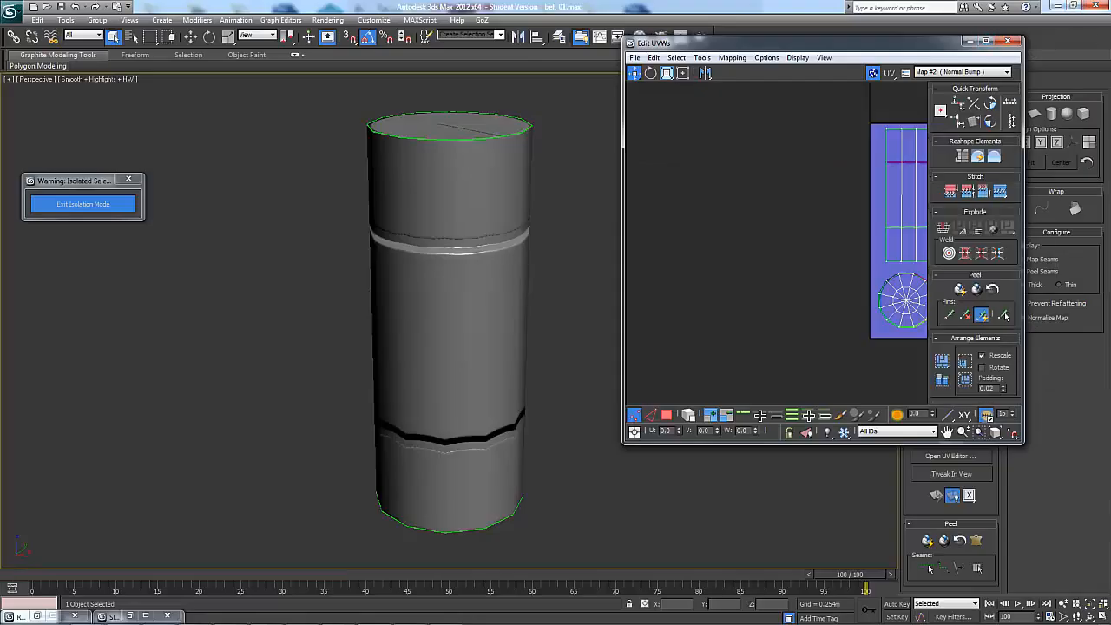
- Switch to Photoshop and bring LP_cylinderNormalsMap.tga into view in a maximized document window
{"action": "key", "text": "alt+Tab"}
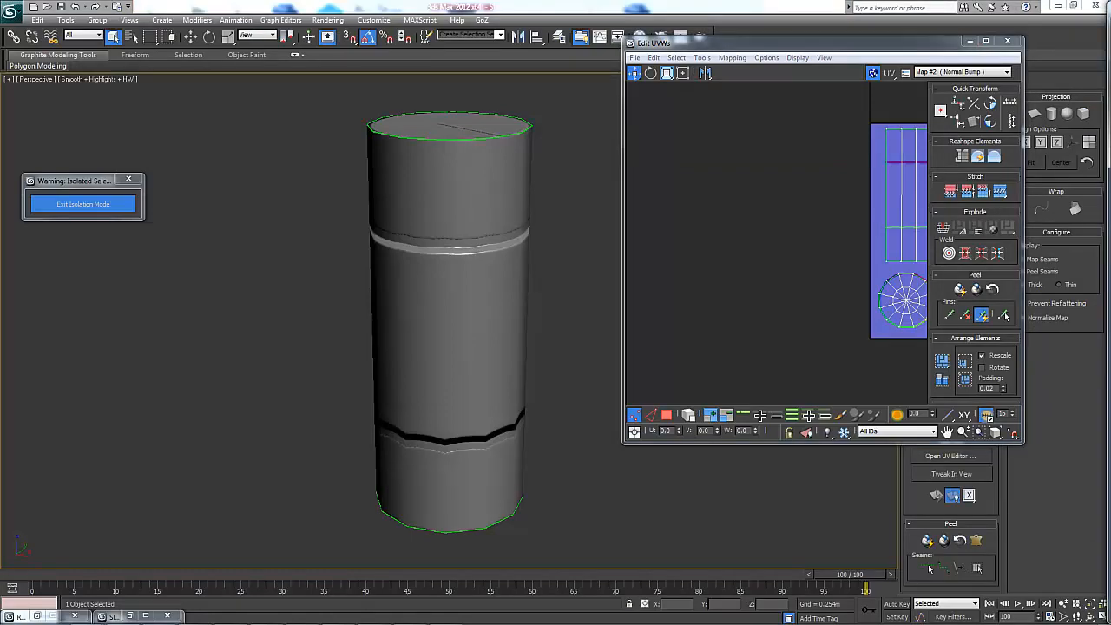
{"action": "left_click_drag", "start_coordinate": [1110, 87], "coordinate": [843, 68]}
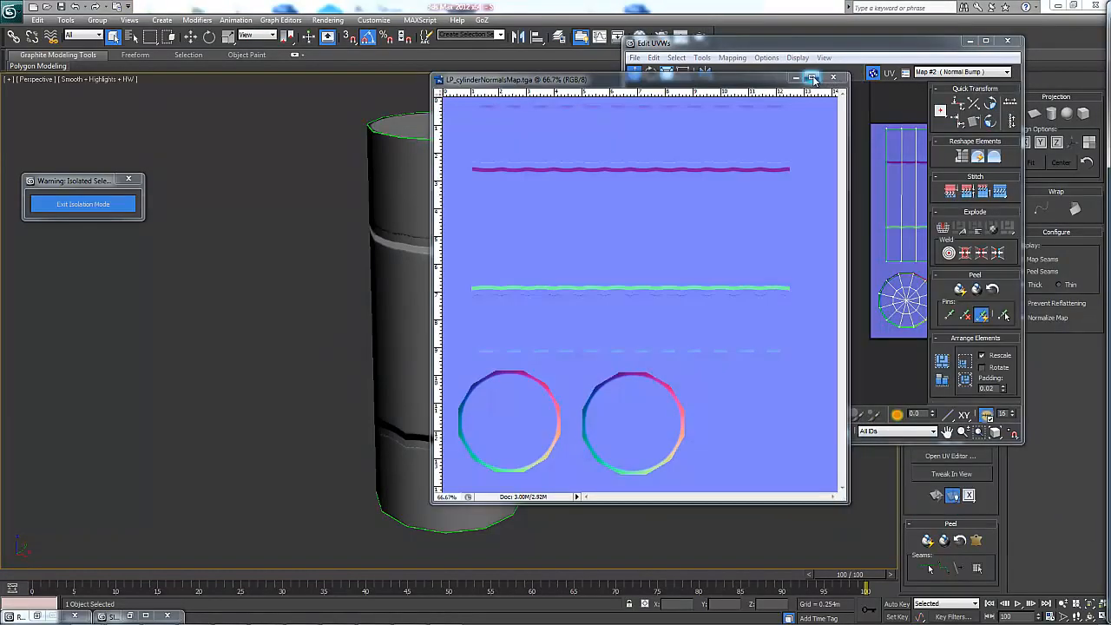
{"action": "left_click", "coordinate": [812, 77]}
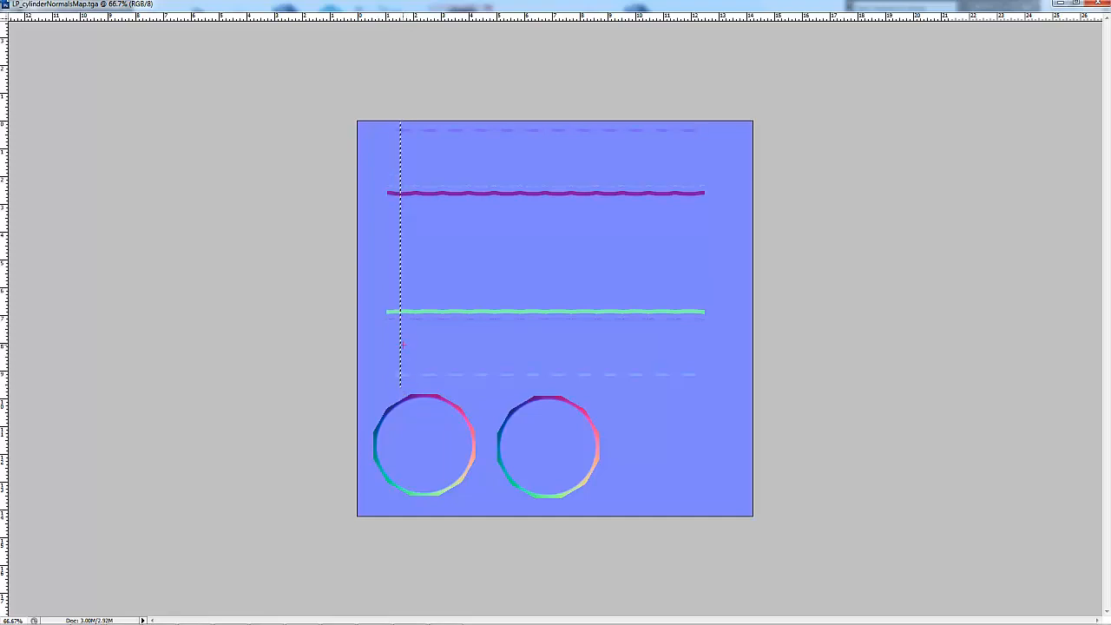
- Stretch the one-column selection sideways with Free Transform until straight groove lines span the full width of the cylinder's UV strip
{"action": "key", "text": "ctrl+plus"}
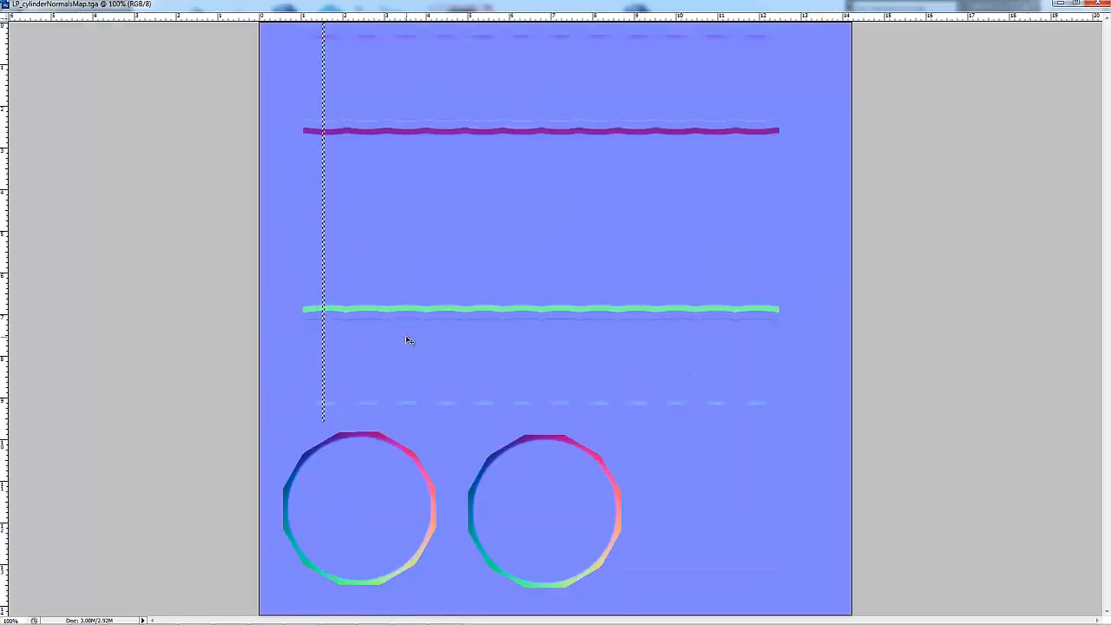
{"action": "key", "text": "ctrl+t"}
{"action": "left_click_drag", "start_coordinate": [326, 222], "coordinate": [788, 213]}
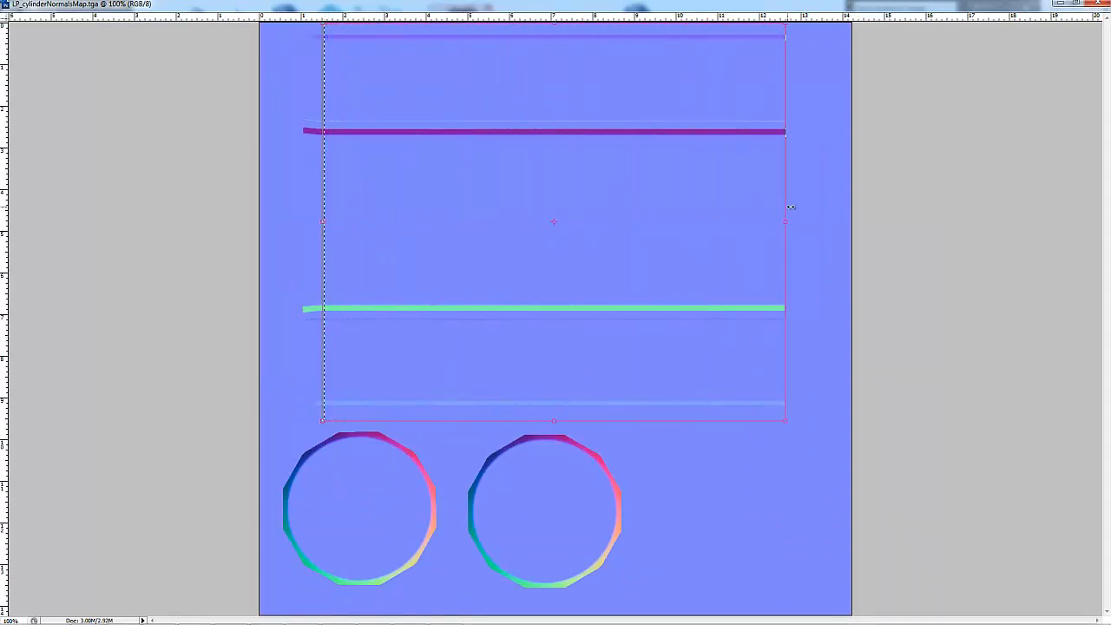
{"action": "left_click_drag", "start_coordinate": [319, 222], "coordinate": [290, 222]}
{"action": "key", "text": "Return"}
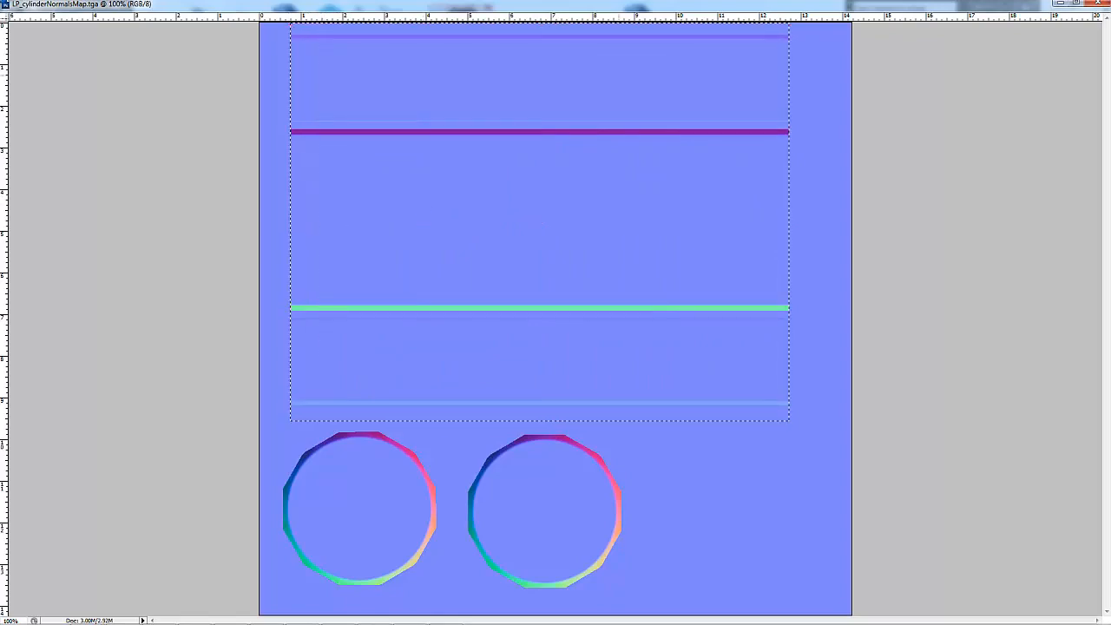
- Restore the normal map's document window, reduce its zoom to 50%, set it clear of the cylinder and return to 3ds Max
{"action": "left_click", "coordinate": [1076, 4]}
{"action": "left_click_drag", "start_coordinate": [633, 82], "coordinate": [726, 85]}
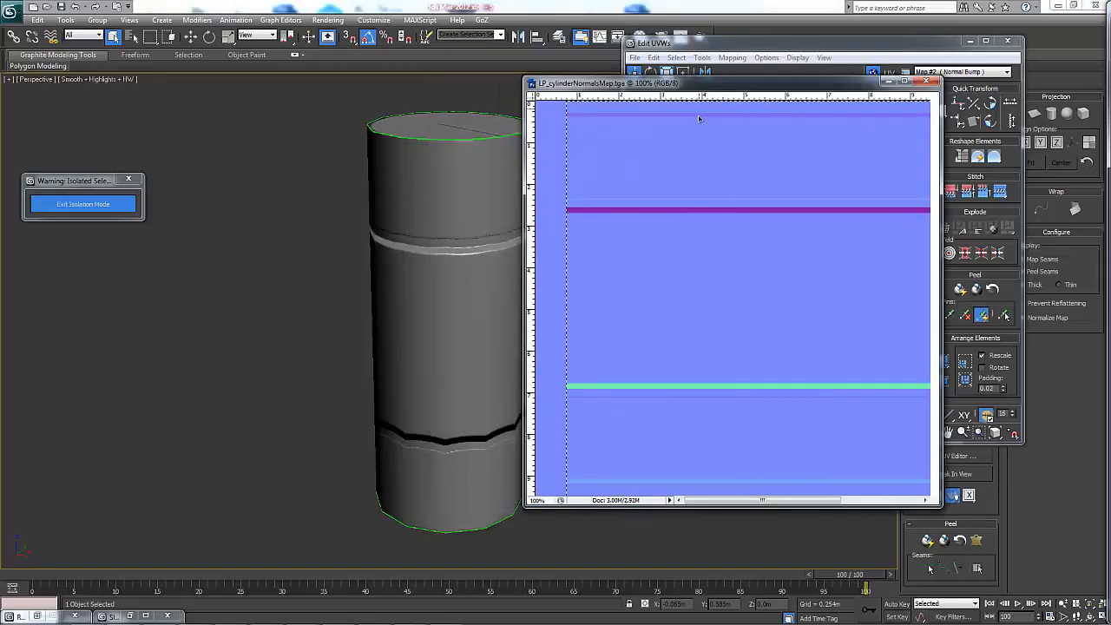
{"action": "key", "text": "ctrl+minus"}
{"action": "key", "text": "ctrl+minus"}
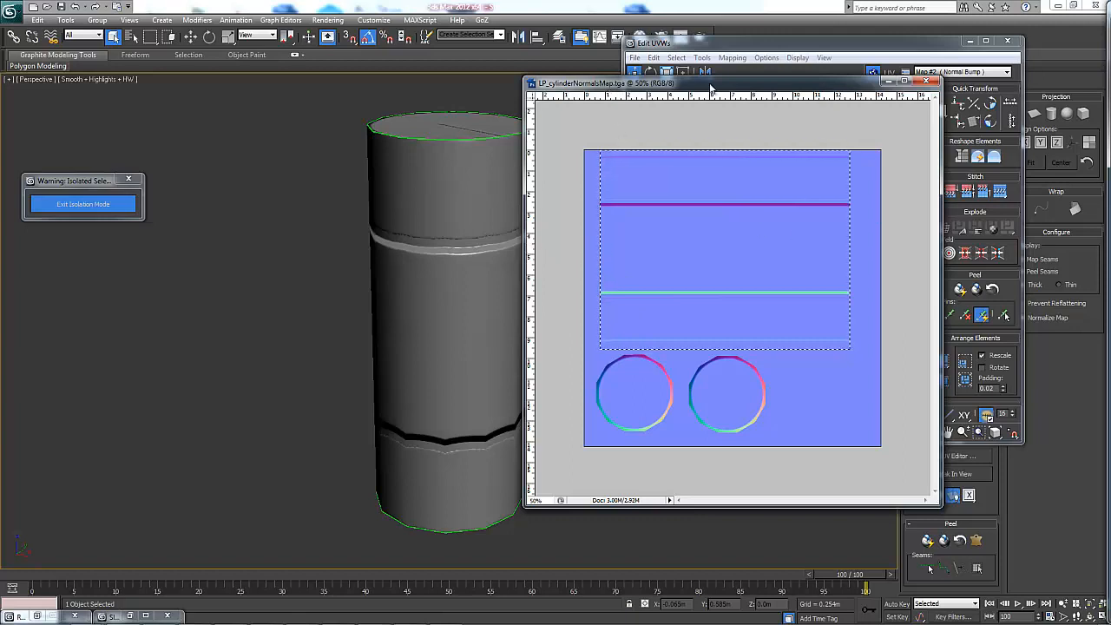
{"action": "left_click_drag", "start_coordinate": [710, 89], "coordinate": [863, 89]}
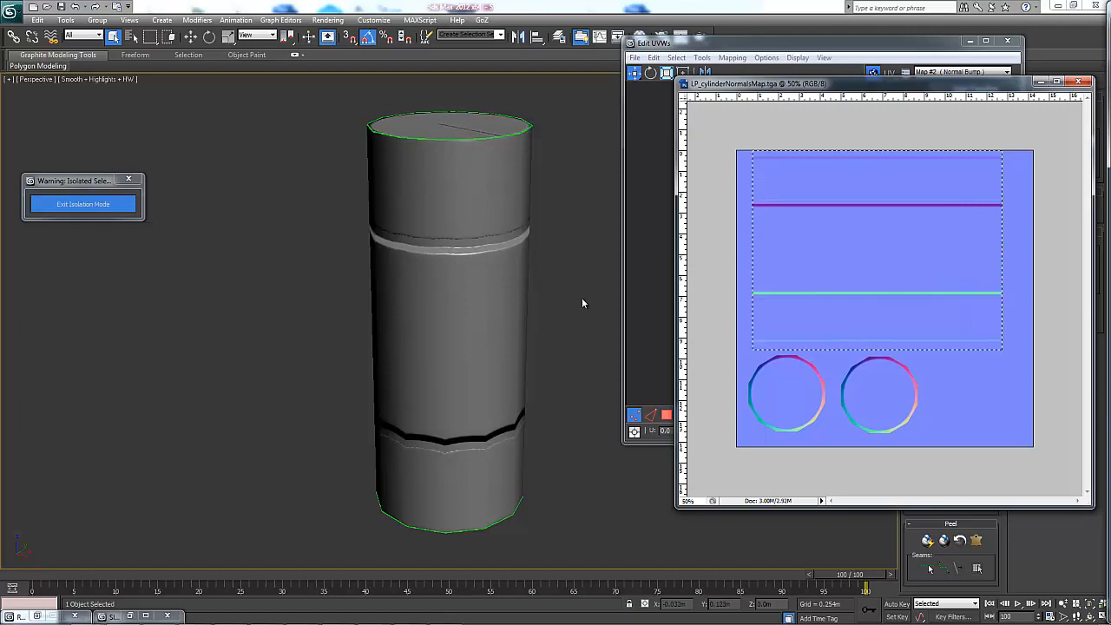
{"action": "key", "text": "alt+Tab"}
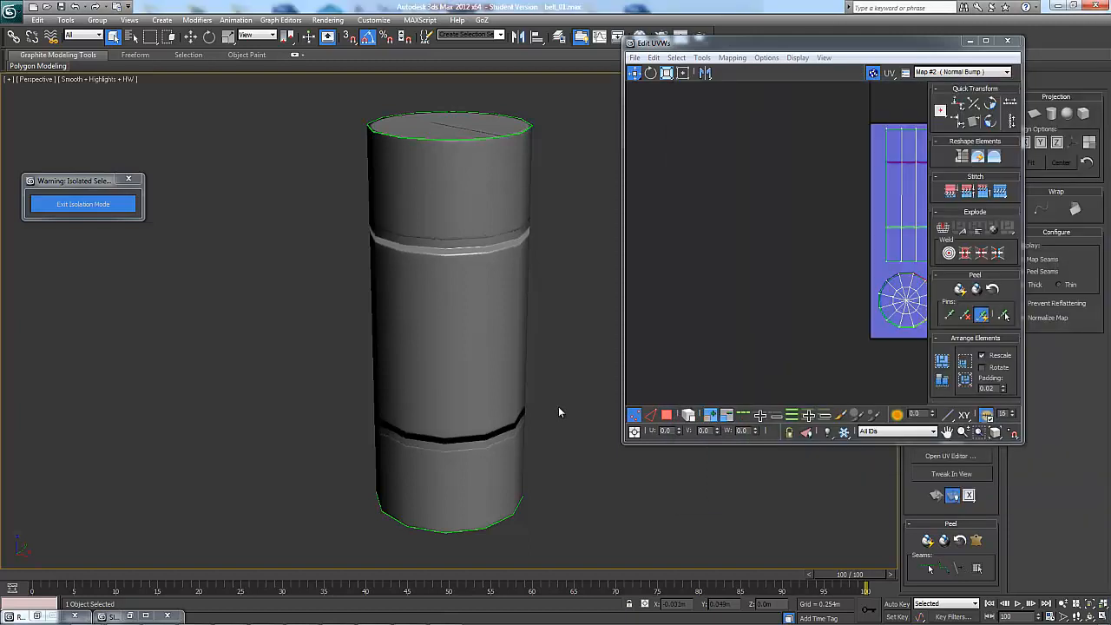
- Examine the cylinder's grooves from above, from level and from a distance, alongside its full UV layout
{"action": "mouse_move", "coordinate": [574, 390]}
{"action": "middle_mouse_down", "text": "alt"}
{"action": "mouse_move", "coordinate": [568, 327]}
{"action": "mouse_move", "coordinate": [479, 396]}
{"action": "mouse_move", "coordinate": [497, 397]}
{"action": "middle_mouse_up", "text": "alt"}
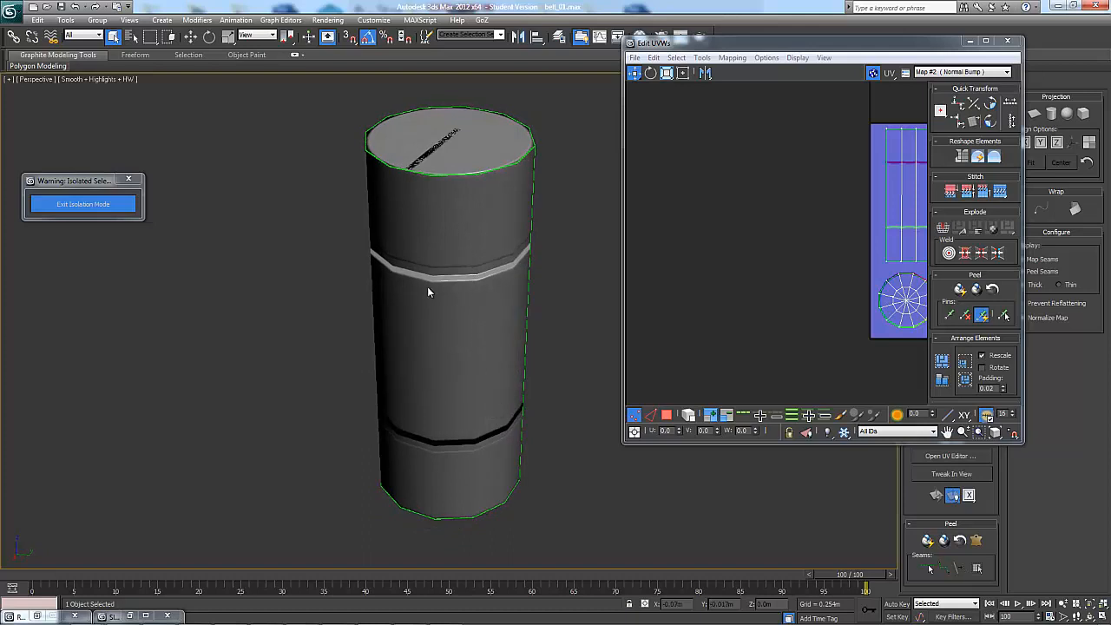
{"action": "middle_click_drag", "start_coordinate": [507, 274], "coordinate": [290, 381], "text": "alt"}
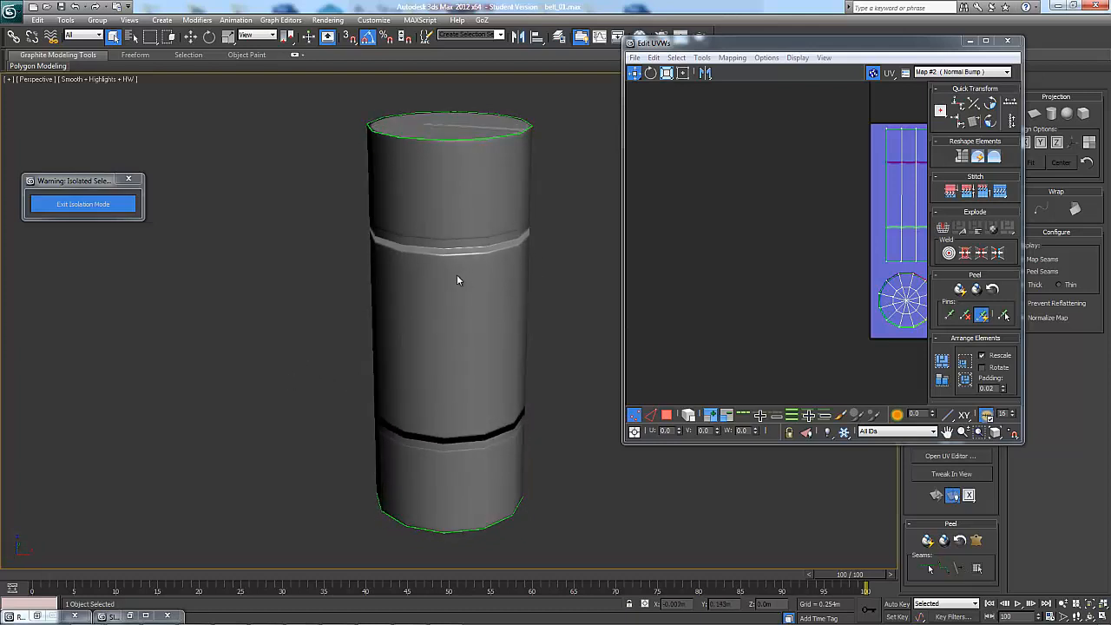
{"action": "scroll", "coordinate": [517, 390], "scroll_direction": "down", "scroll_amount": 9}
{"action": "mouse_move", "coordinate": [527, 424]}
{"action": "middle_mouse_down", "text": "alt"}
{"action": "mouse_move", "coordinate": [604, 379]}
{"action": "mouse_move", "coordinate": [663, 379]}
{"action": "mouse_move", "coordinate": [727, 415]}
{"action": "mouse_move", "coordinate": [611, 391]}
{"action": "mouse_move", "coordinate": [553, 365]}
{"action": "mouse_move", "coordinate": [598, 373]}
{"action": "mouse_move", "coordinate": [471, 400]}
{"action": "middle_mouse_up", "text": "alt"}
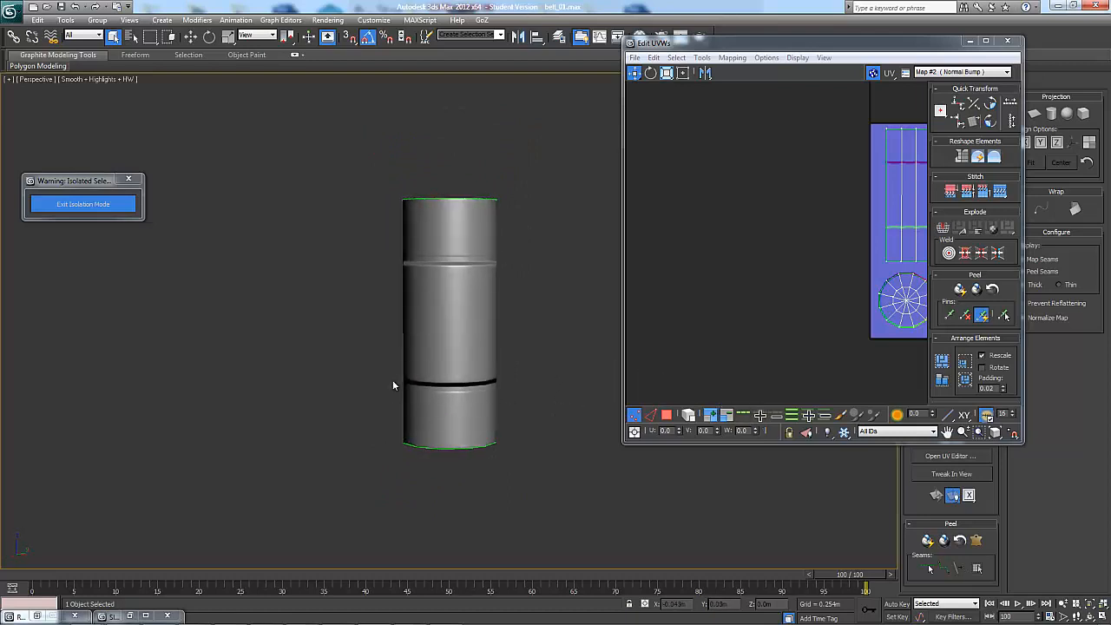
{"action": "mouse_move", "coordinate": [393, 385]}
{"action": "middle_mouse_down", "text": "alt"}
{"action": "mouse_move", "coordinate": [427, 396]}
{"action": "mouse_move", "coordinate": [489, 385]}
{"action": "mouse_move", "coordinate": [519, 404]}
{"action": "mouse_move", "coordinate": [474, 375]}
{"action": "middle_mouse_up", "text": "alt"}
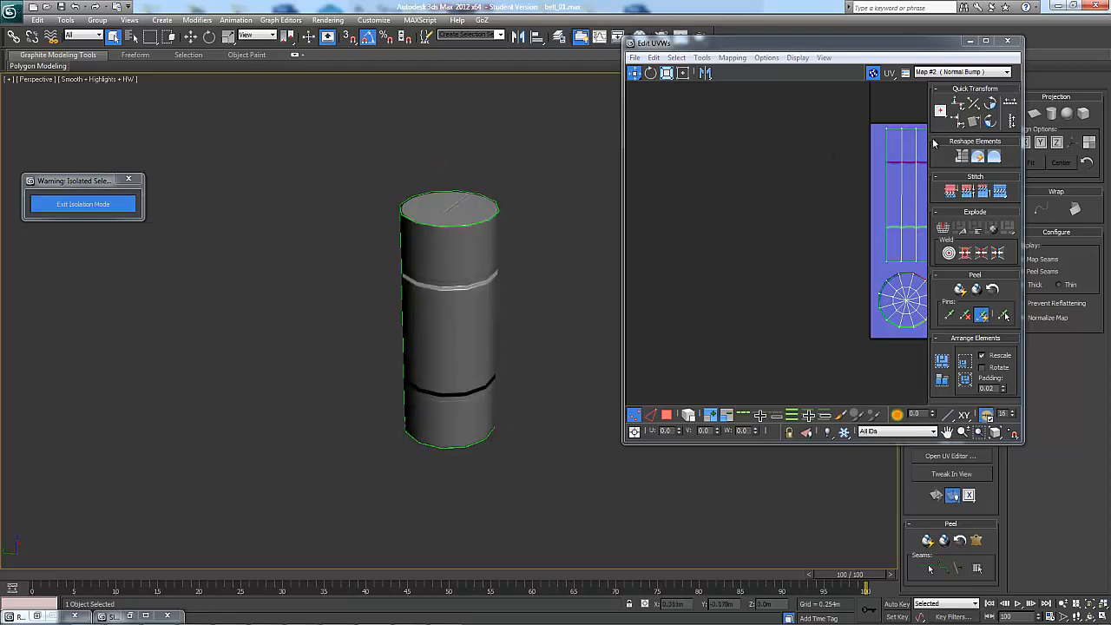
{"action": "middle_click_drag", "start_coordinate": [820, 175], "coordinate": [620, 216]}
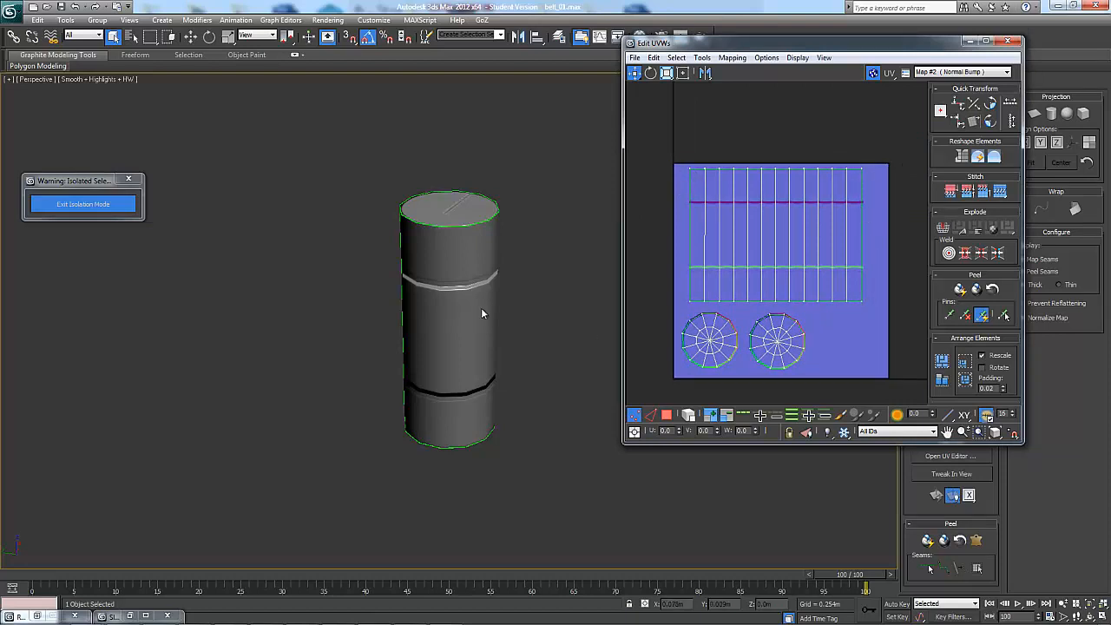
{"action": "middle_click_drag", "start_coordinate": [526, 295], "coordinate": [493, 290]}
{"action": "scroll", "coordinate": [494, 289], "scroll_direction": "up", "scroll_amount": 2}
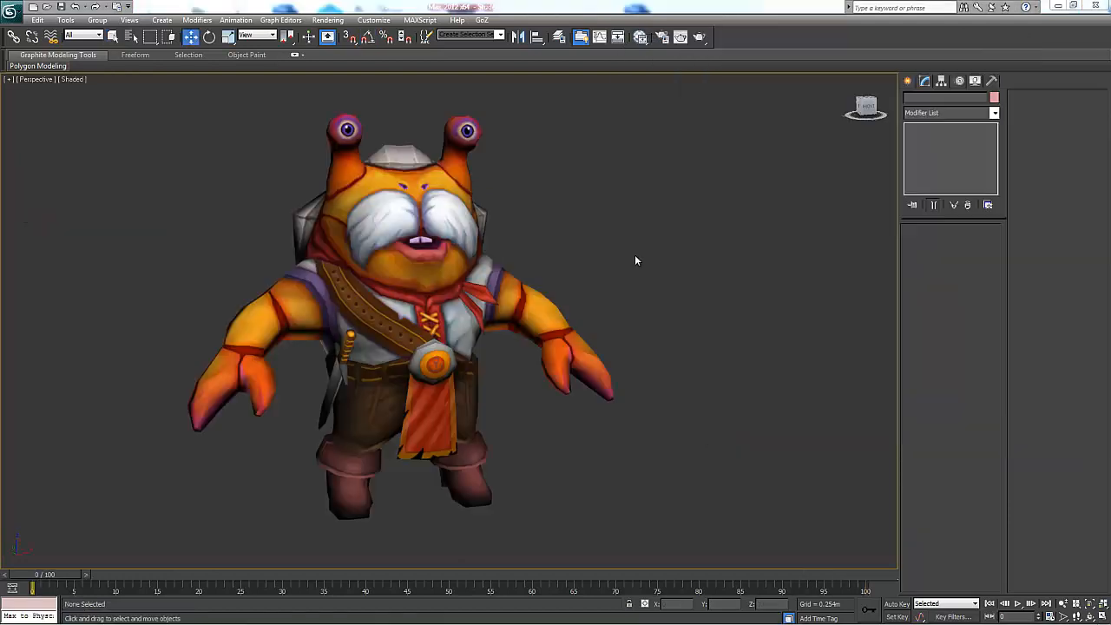
- Add an Unwrap UVW modifier to the textured crab crab_old_UVs and open its UVs in the UV editor
{"action": "mouse_move", "coordinate": [668, 262]}
{"action": "middle_mouse_down", "text": "alt"}
{"action": "mouse_move", "coordinate": [686, 265]}
{"action": "mouse_move", "coordinate": [675, 258]}
{"action": "middle_mouse_up", "text": "alt"}
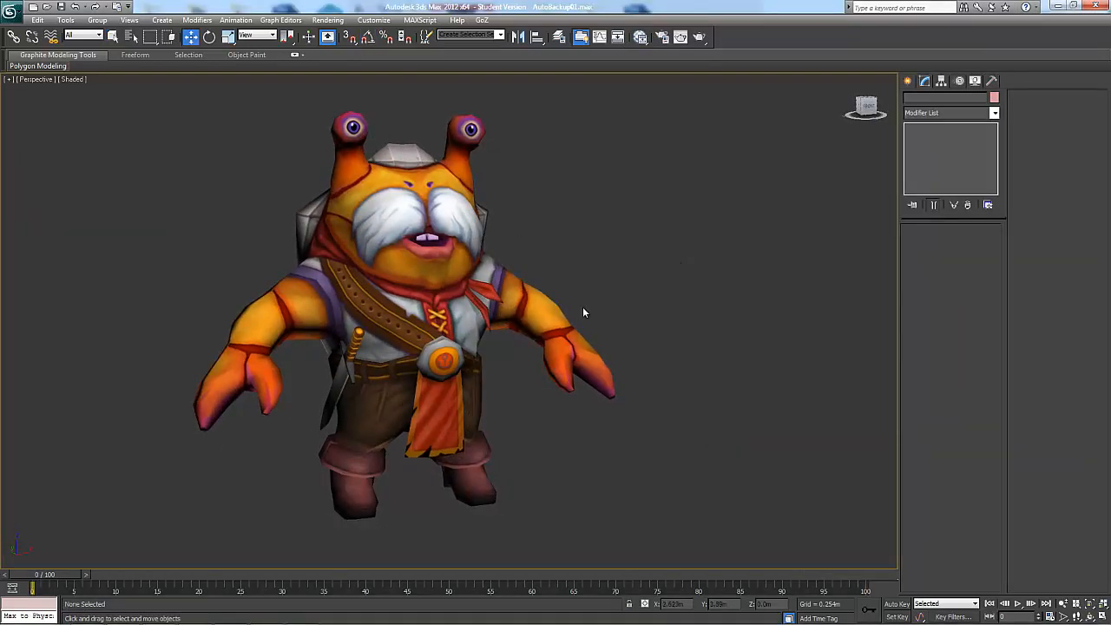
{"action": "middle_click_drag", "start_coordinate": [582, 306], "coordinate": [468, 291], "text": "alt"}
{"action": "left_click", "coordinate": [469, 291]}
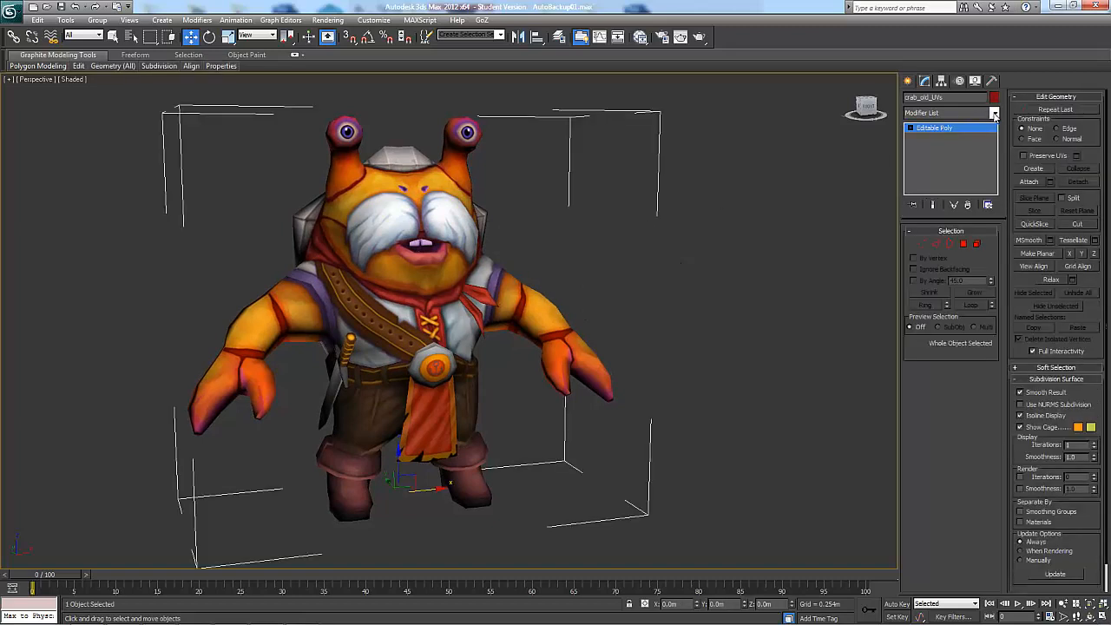
{"action": "left_click", "coordinate": [995, 115]}
{"action": "scroll", "coordinate": [956, 486], "scroll_direction": "down", "scroll_amount": 5}
{"action": "left_click", "coordinate": [954, 503]}
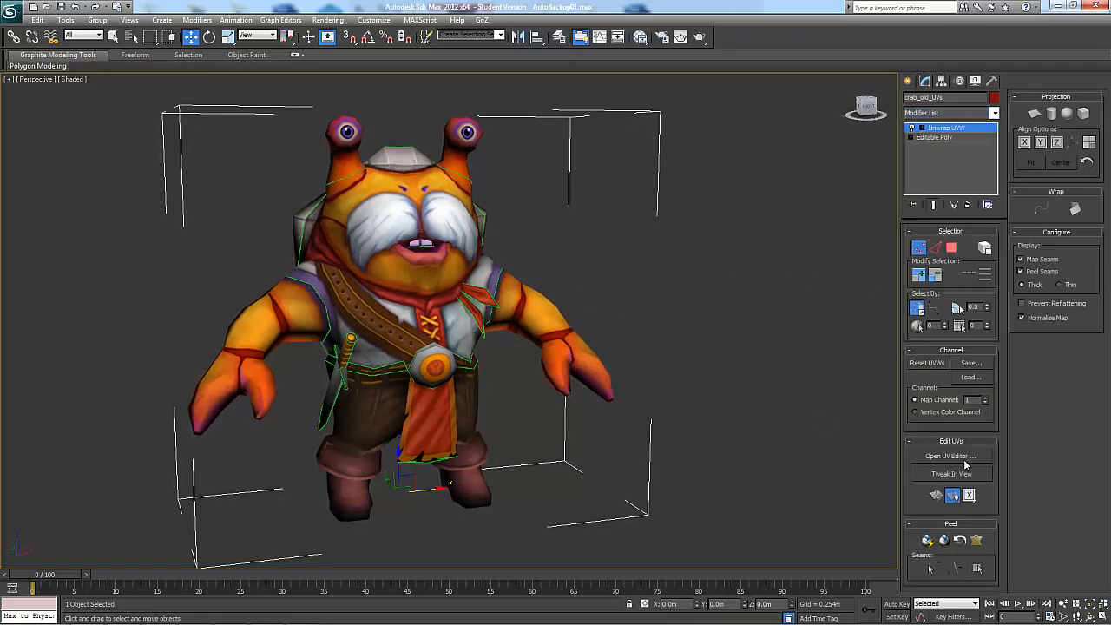
{"action": "left_click", "coordinate": [965, 460]}
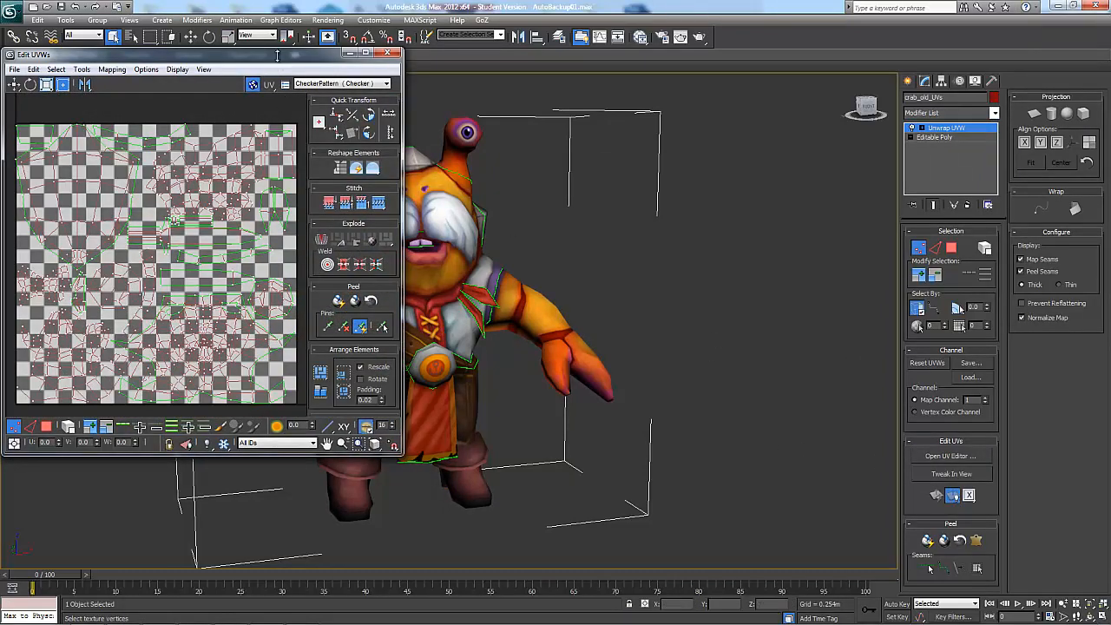
- Show Map #1 (crab_d_02.tga) behind the crab's UVs and enlarge the UV editor beside the character
{"action": "left_click_drag", "start_coordinate": [277, 55], "coordinate": [277, 92]}
{"action": "left_click", "coordinate": [354, 121]}
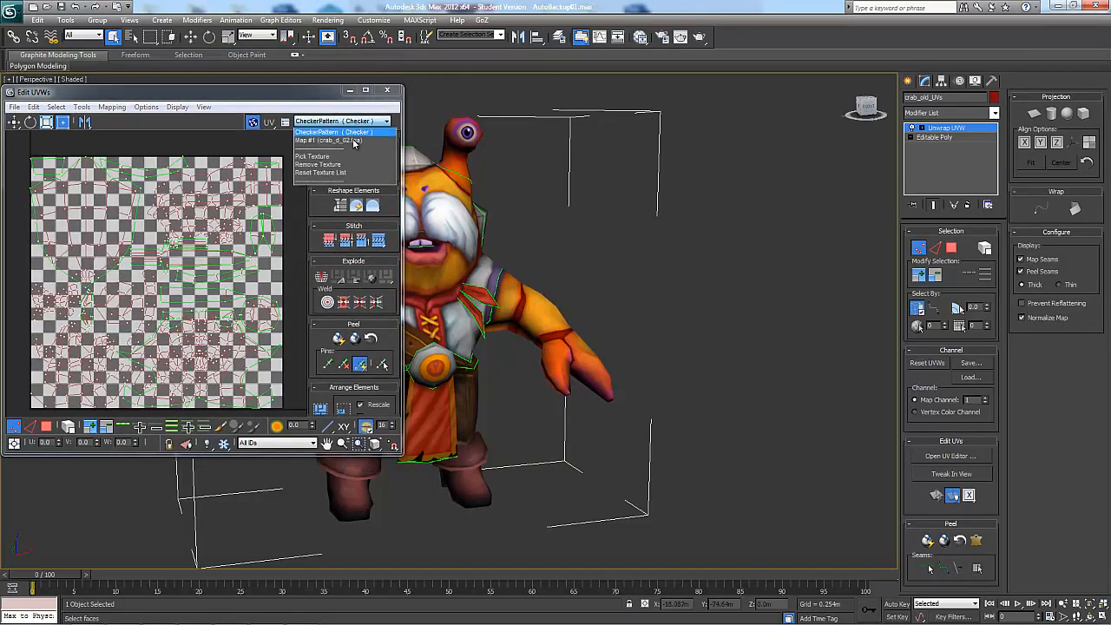
{"action": "left_click", "coordinate": [353, 140]}
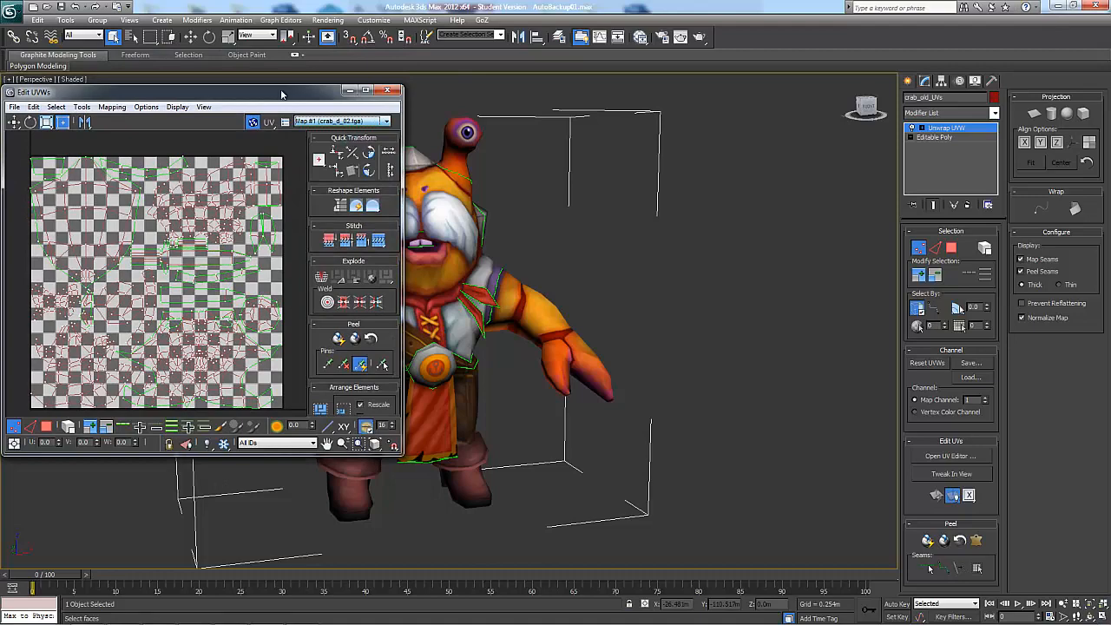
{"action": "left_click_drag", "start_coordinate": [304, 91], "coordinate": [791, 21]}
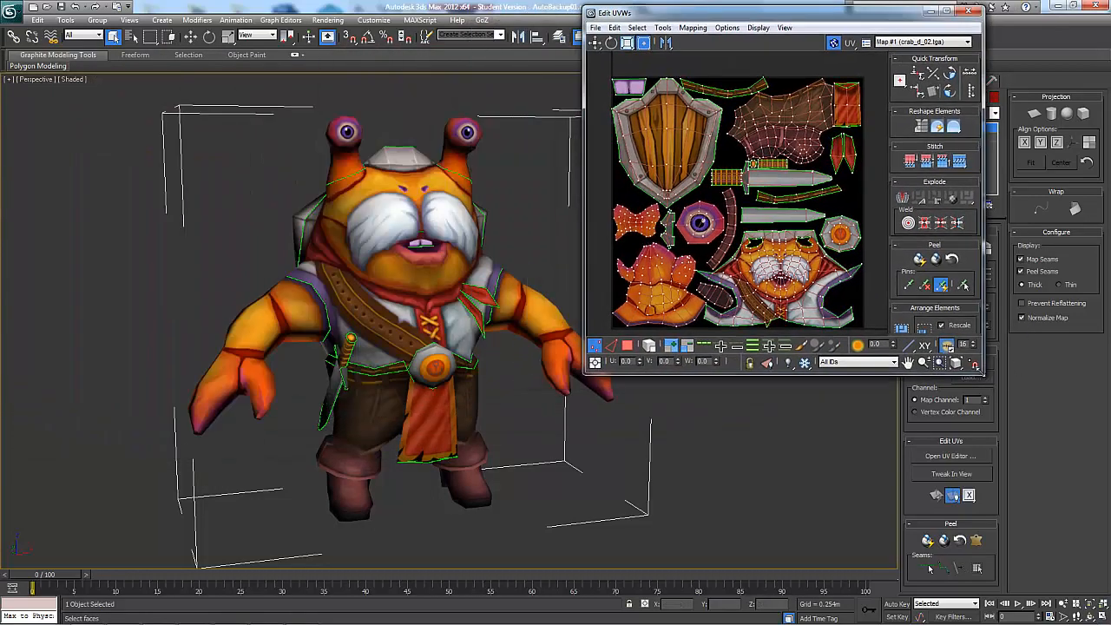
{"action": "left_click_drag", "start_coordinate": [983, 374], "coordinate": [1101, 531]}
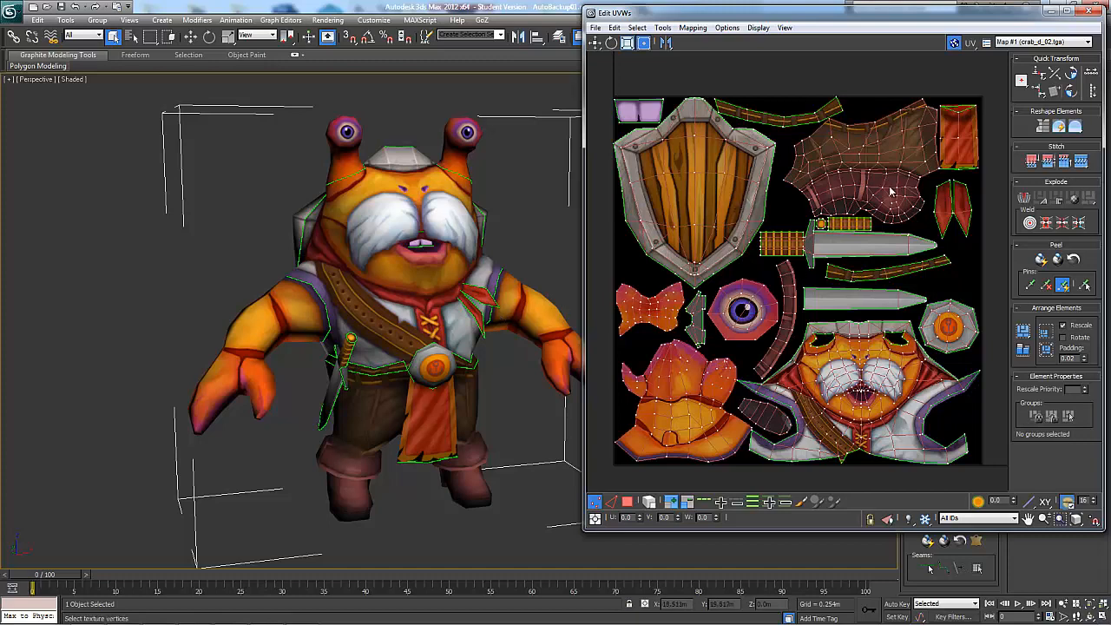
- Compare the UV layout on crab_d_02.tga with the textured crab, and remove the Unwrap UVW modifier from crab_old_UVs
{"action": "middle_click_drag", "start_coordinate": [848, 198], "coordinate": [858, 202]}
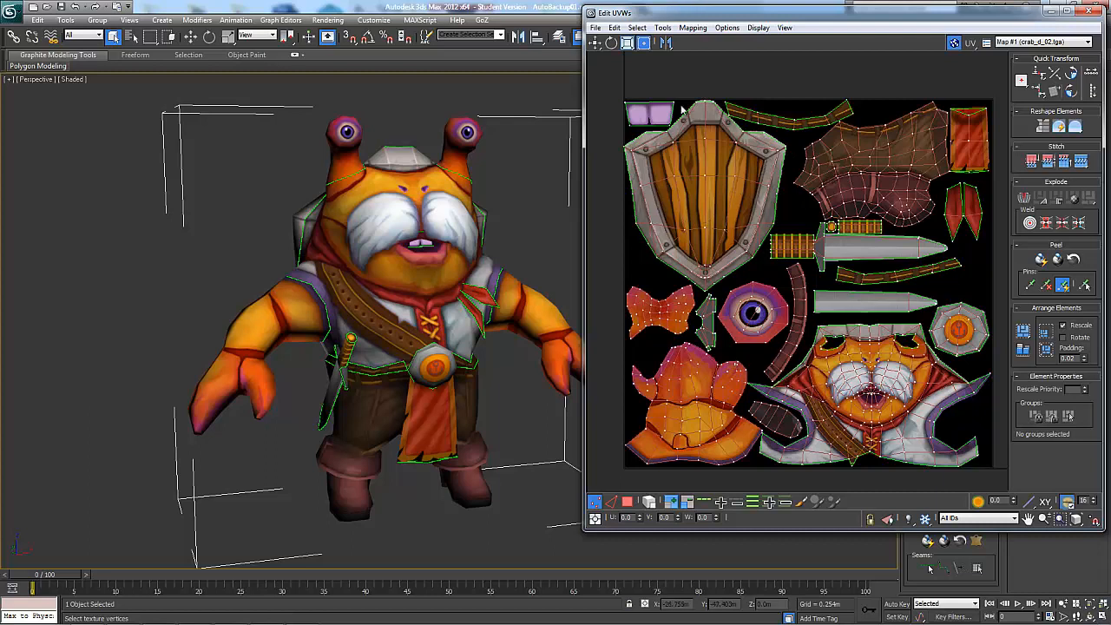
{"action": "left_click_drag", "start_coordinate": [615, 6], "coordinate": [716, 23]}
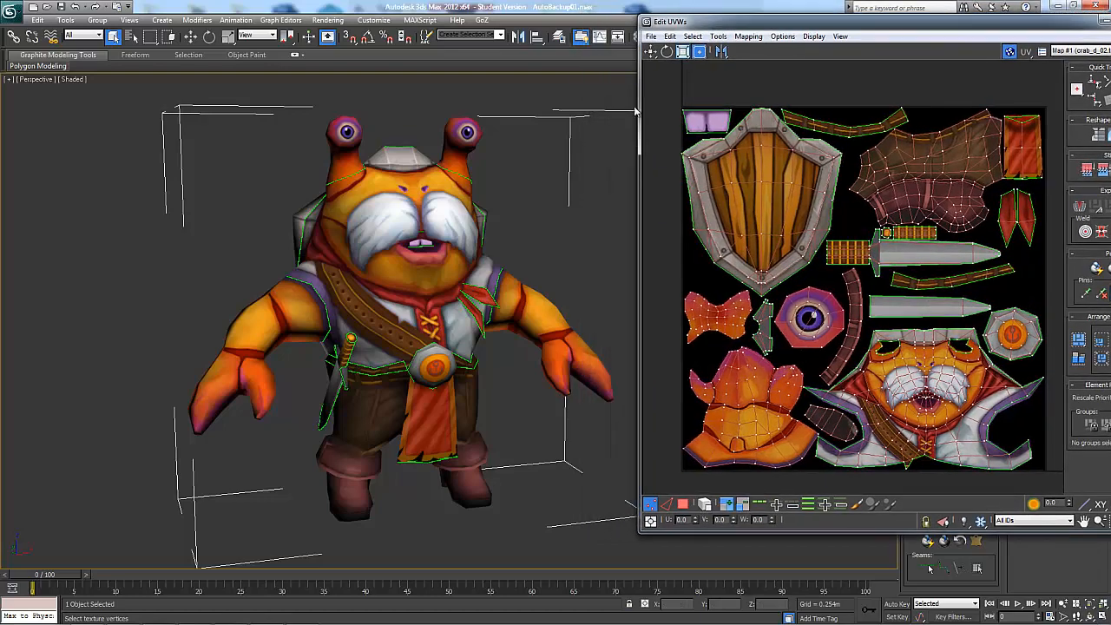
{"action": "middle_click_drag", "start_coordinate": [541, 186], "coordinate": [449, 193], "text": "alt"}
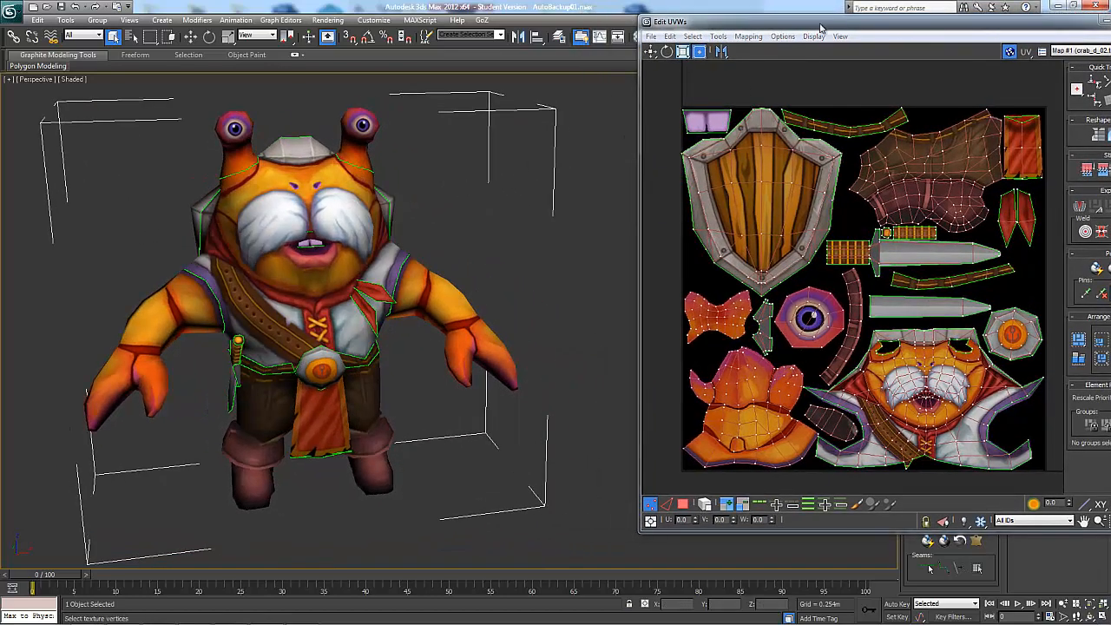
{"action": "left_click_drag", "start_coordinate": [927, 25], "coordinate": [732, 59]}
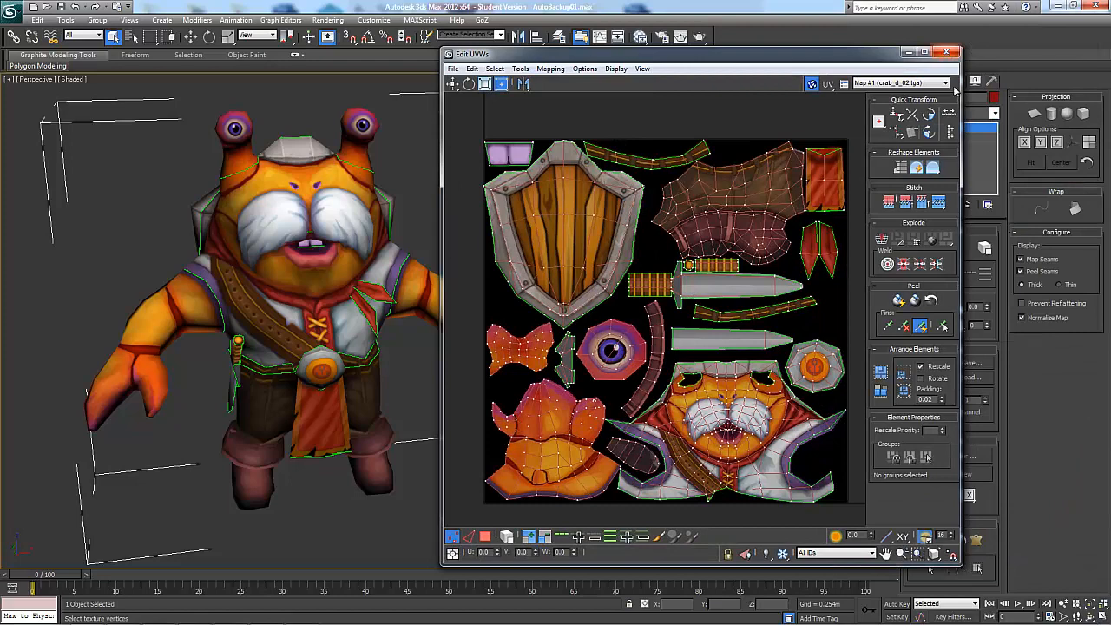
{"action": "left_click", "coordinate": [965, 206]}
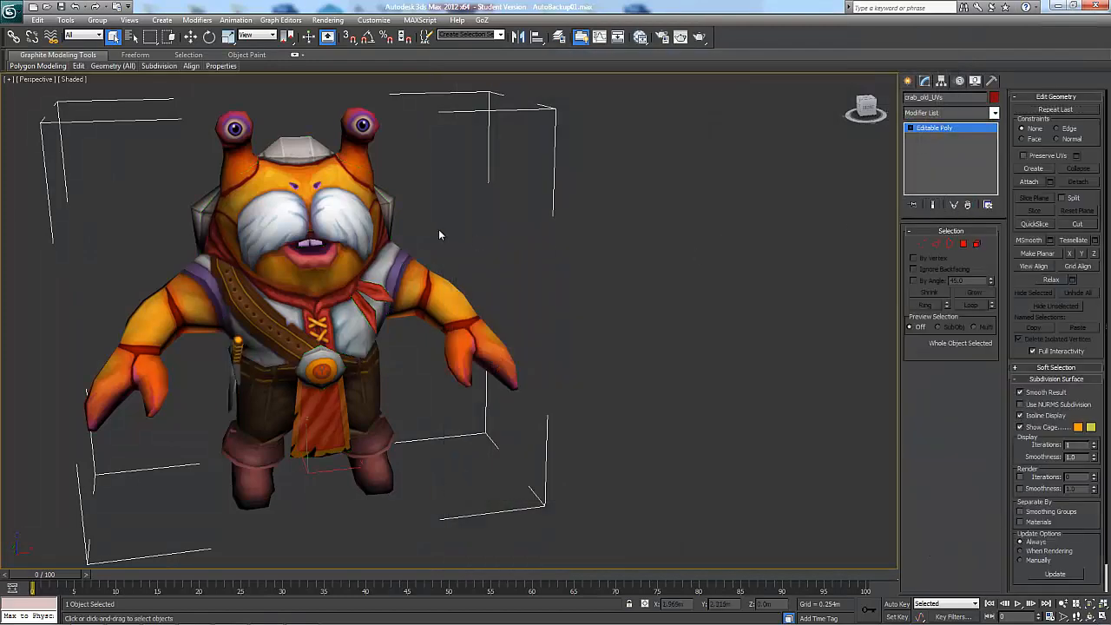
- Unhide the second crab and select it as crab_new_UVs
{"action": "right_click", "coordinate": [373, 213]}
{"action": "left_click", "coordinate": [422, 163]}
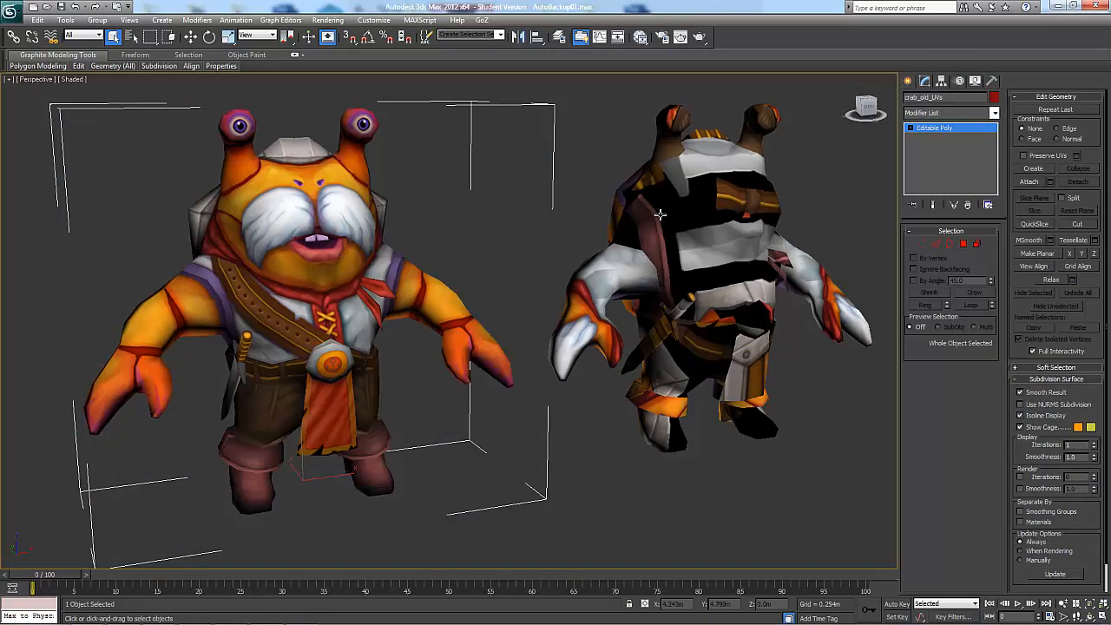
{"action": "left_click", "coordinate": [660, 213]}
- Add an Unwrap UVW modifier to crab_new_UVs and open its UVs in the UV editor
{"action": "left_click", "coordinate": [994, 113]}
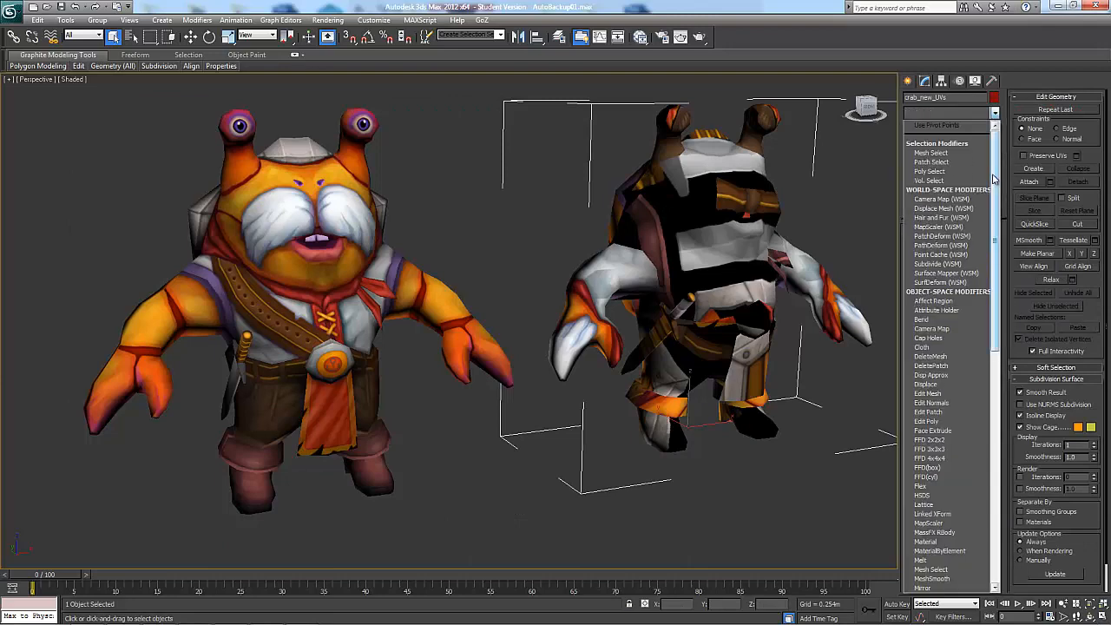
{"action": "left_click_drag", "start_coordinate": [995, 179], "coordinate": [995, 423]}
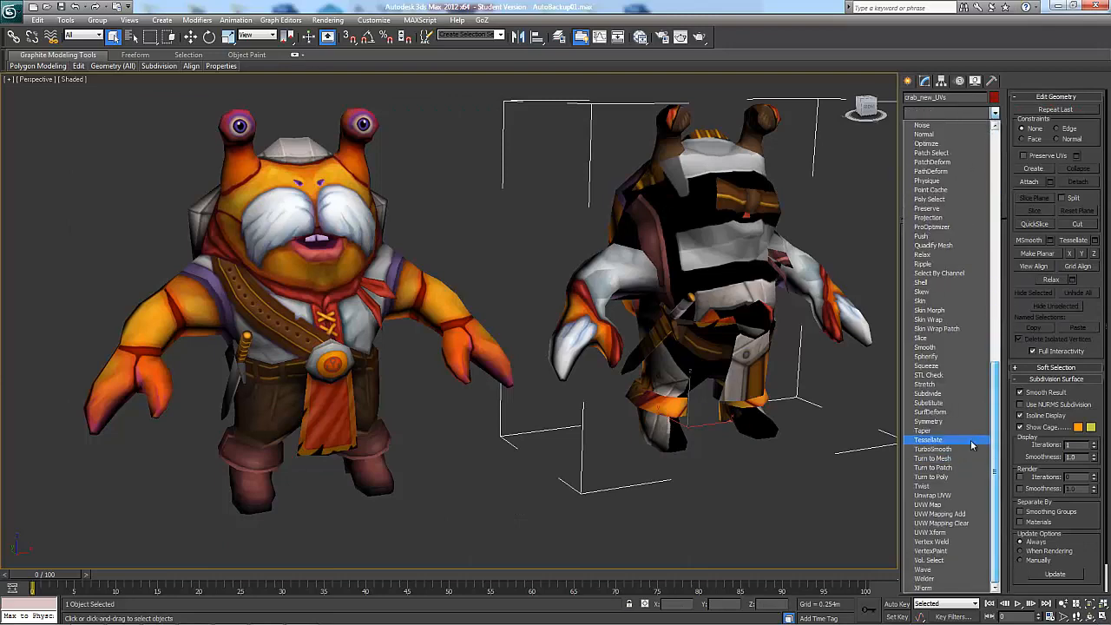
{"action": "left_click", "coordinate": [962, 497]}
{"action": "left_click", "coordinate": [956, 457]}
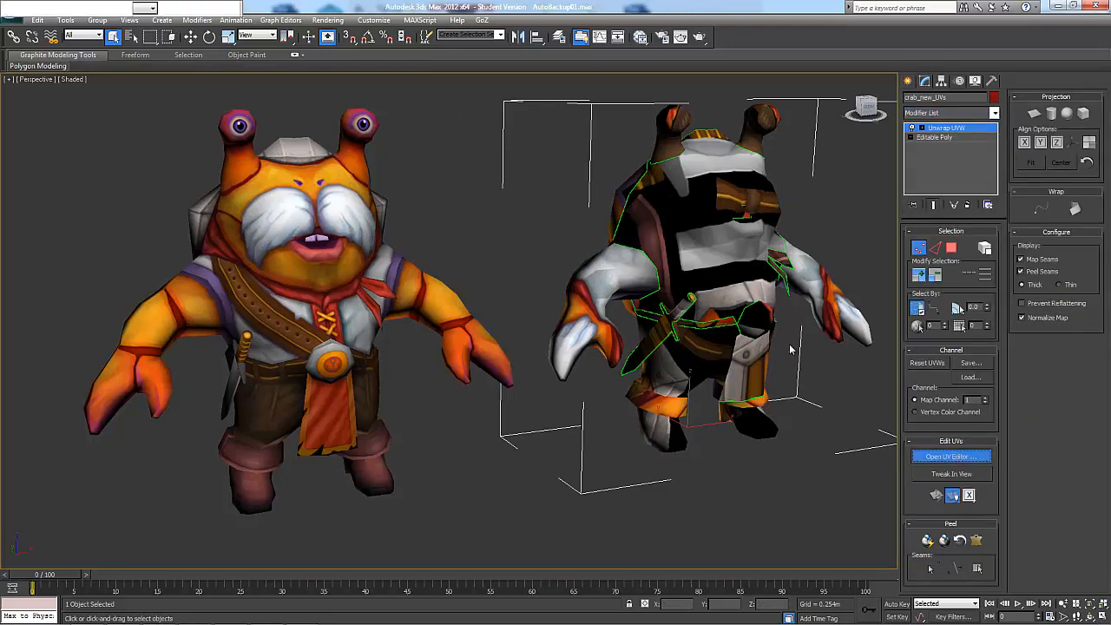
- Show Map #1 (crab_d_02.tga) behind the UVs of crab_new_UVs and place the UV editor between the two crabs
{"action": "left_click", "coordinate": [313, 85]}
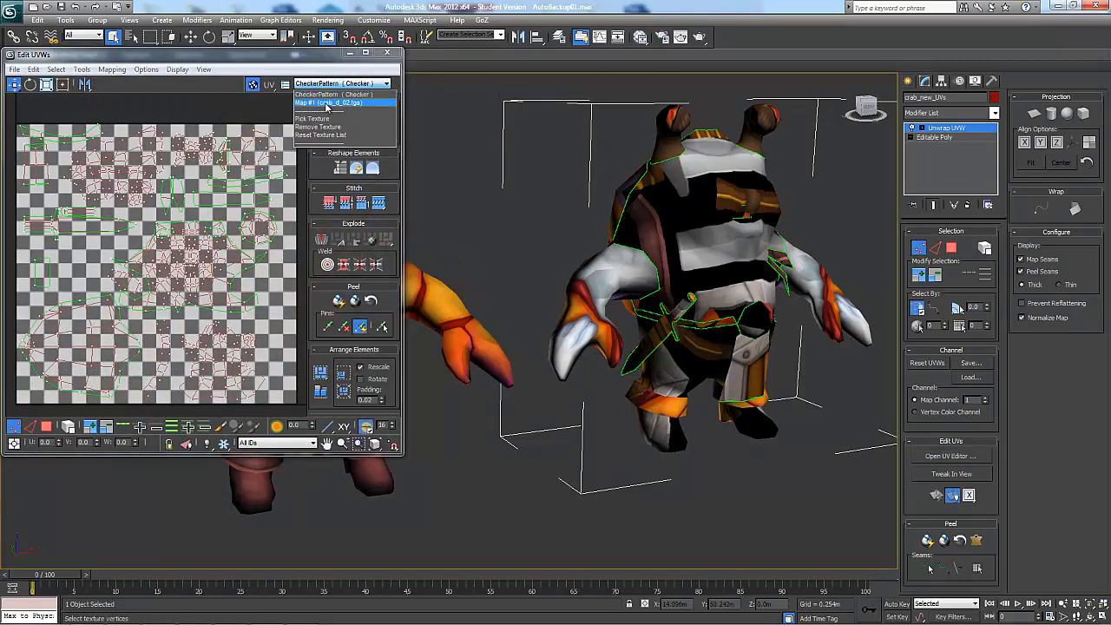
{"action": "left_click", "coordinate": [318, 102]}
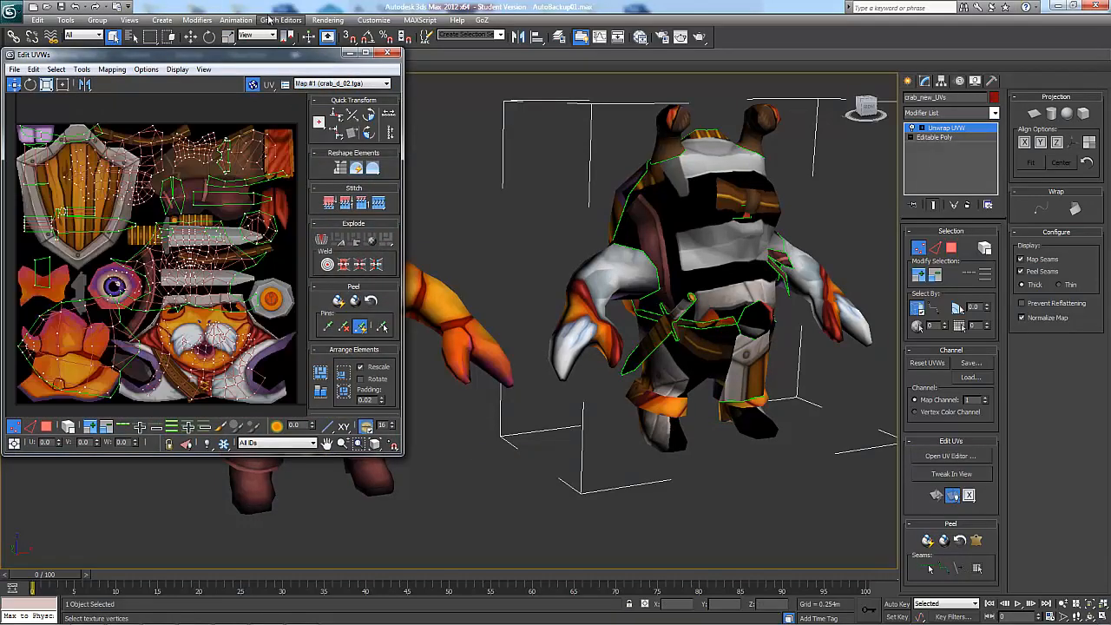
{"action": "left_click_drag", "start_coordinate": [271, 54], "coordinate": [580, 61]}
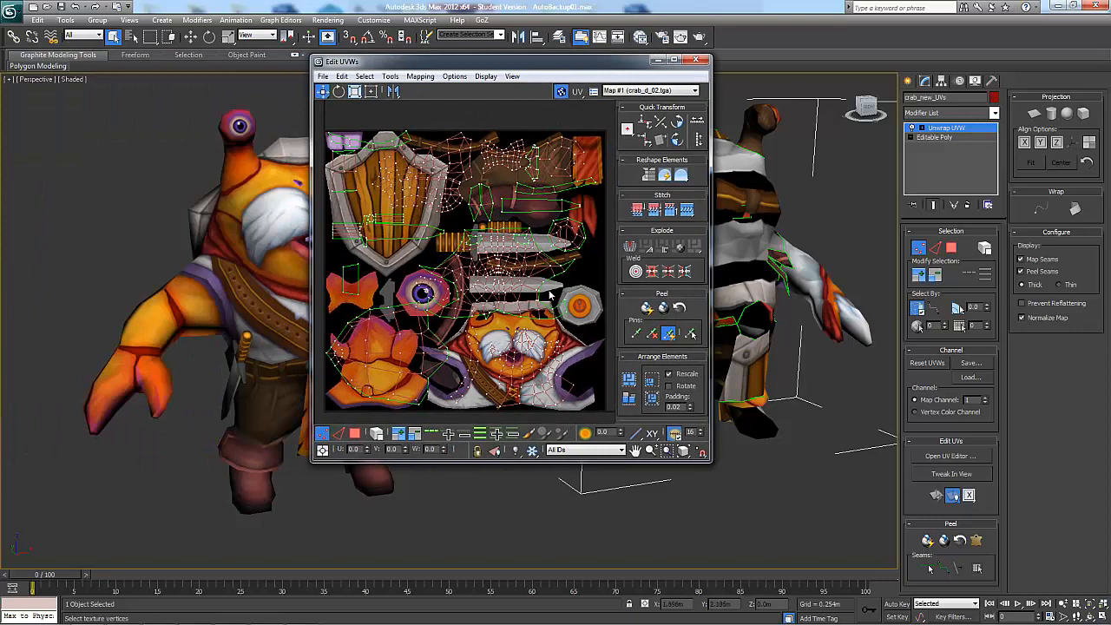
- Close the UV editor, remove the Unwrap UVW modifier from crab_new_UVs and activate the Move tool
{"action": "left_click", "coordinate": [697, 61]}
{"action": "middle_click_drag", "start_coordinate": [685, 215], "coordinate": [670, 219], "text": "alt"}
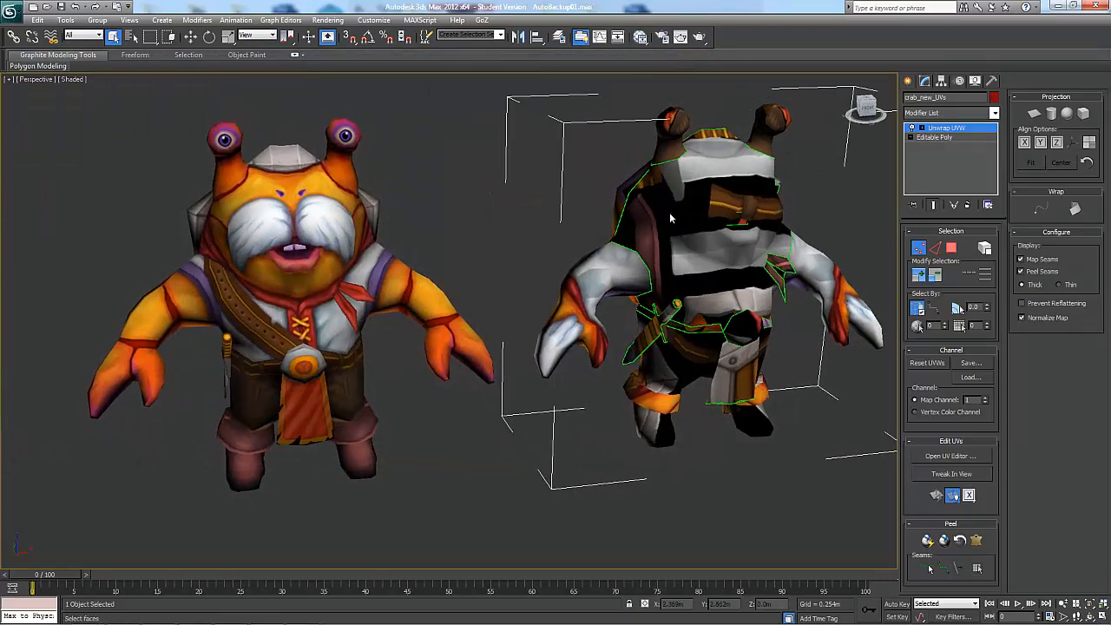
{"action": "left_click", "coordinate": [967, 205]}
{"action": "middle_click_drag", "start_coordinate": [742, 263], "coordinate": [726, 510], "text": "alt"}
{"action": "key", "text": "w"}
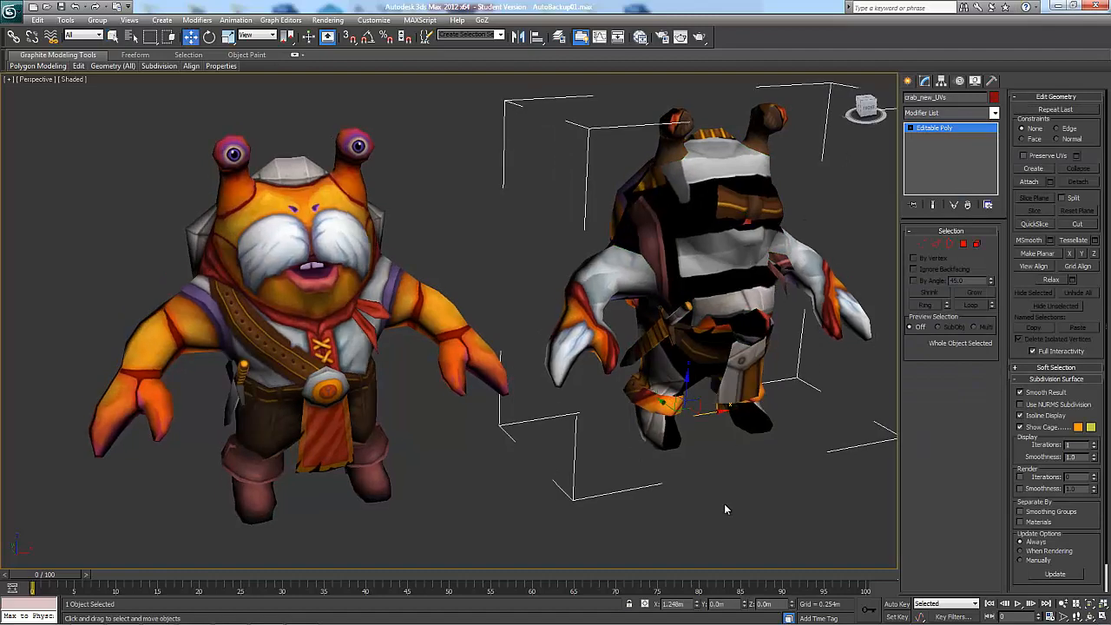
- Set the X position of crab_new_UVs to 0 so it sits exactly over the old crab
{"action": "right_click", "coordinate": [696, 605]}
{"action": "middle_click_drag", "start_coordinate": [490, 484], "coordinate": [475, 456], "text": "alt"}
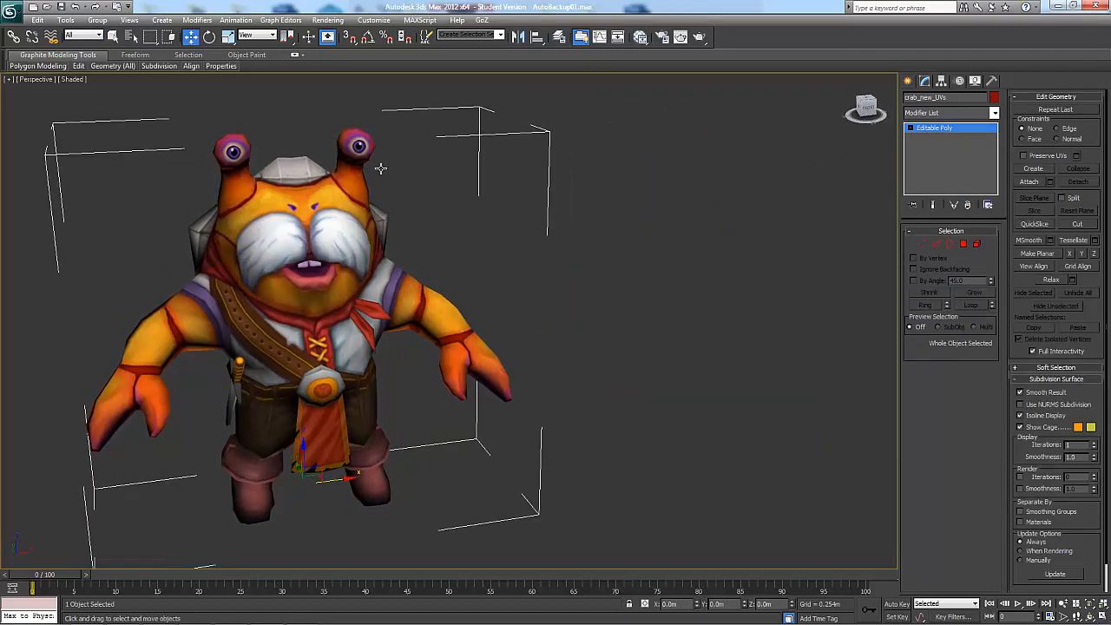
{"action": "middle_click_drag", "start_coordinate": [580, 266], "coordinate": [761, 265], "text": "alt"}
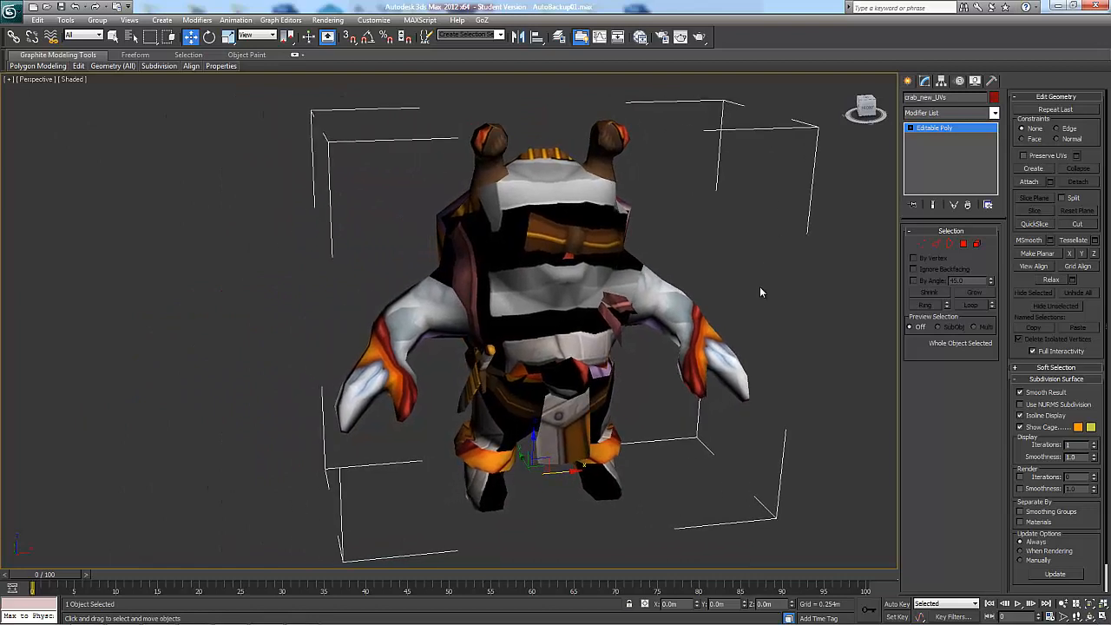
- Open Render To Texture for crab_new_UVs and pick crab_old_UVs as its projection target
{"action": "key", "text": "0"}
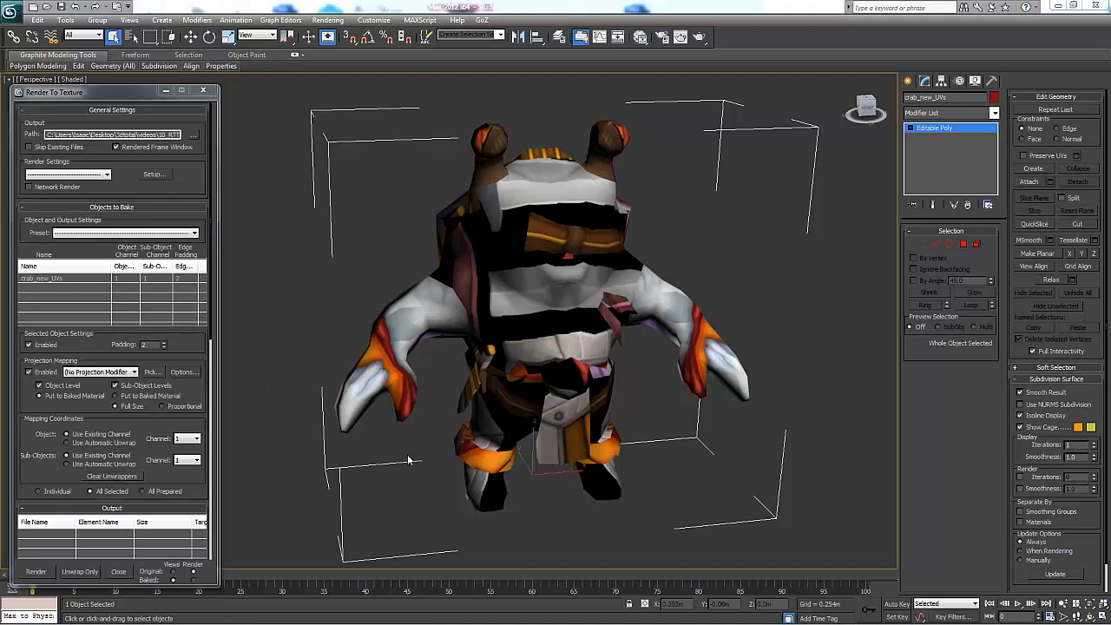
{"action": "left_click", "coordinate": [155, 371]}
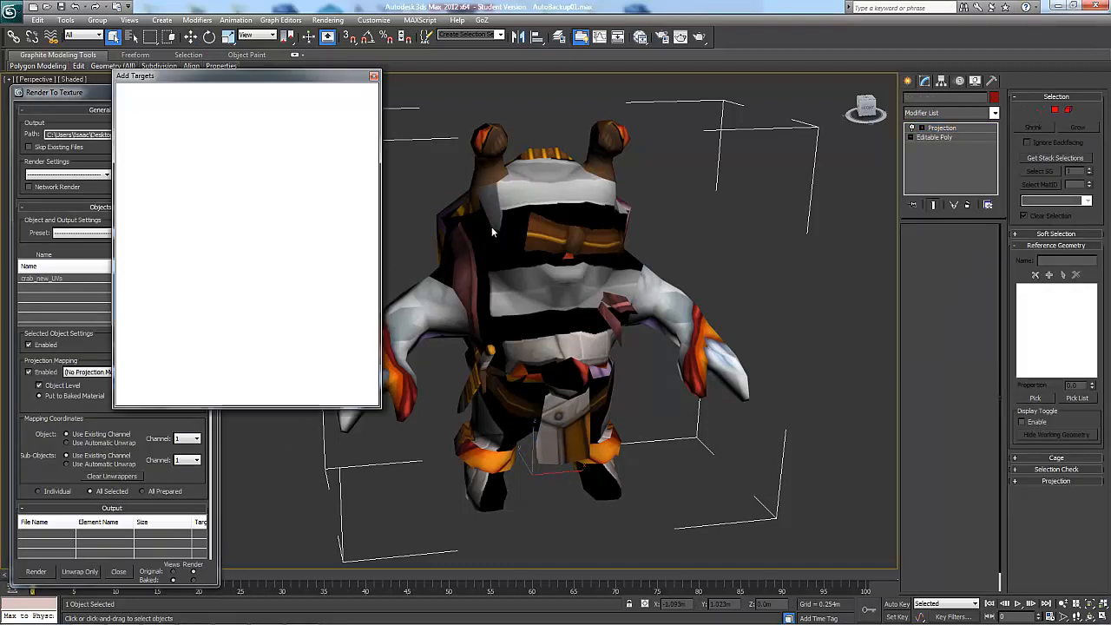
{"action": "left_click", "coordinate": [155, 146]}
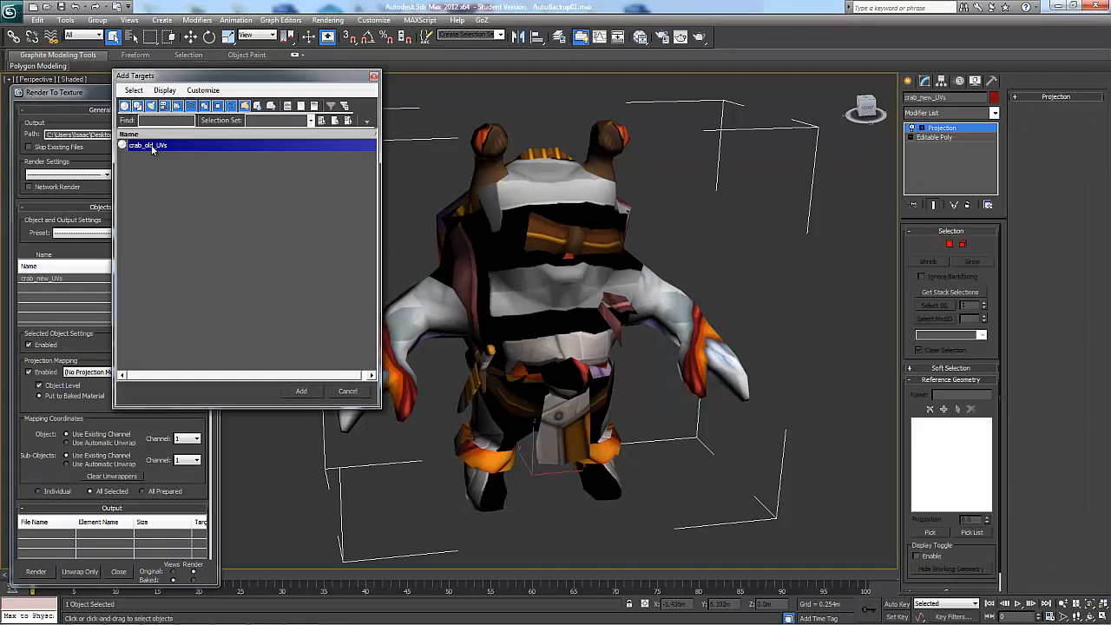
{"action": "left_click", "coordinate": [301, 391]}
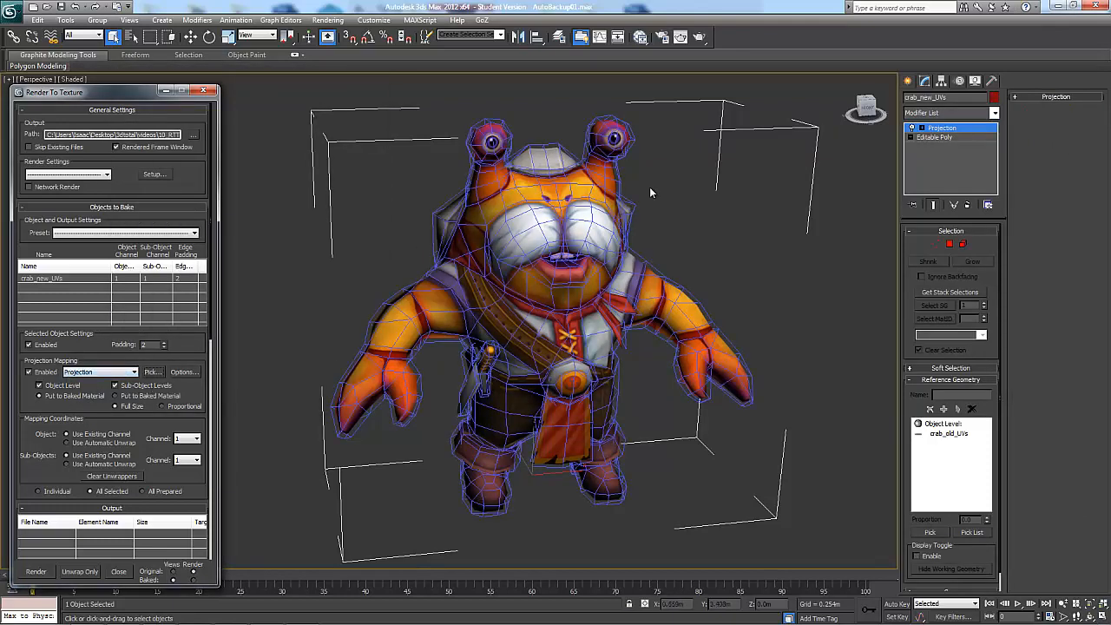
- Reset the projection cage of crab_new_UVs and push it slightly outward so it surrounds both crabs
{"action": "middle_click_drag", "start_coordinate": [738, 271], "coordinate": [758, 261], "text": "alt"}
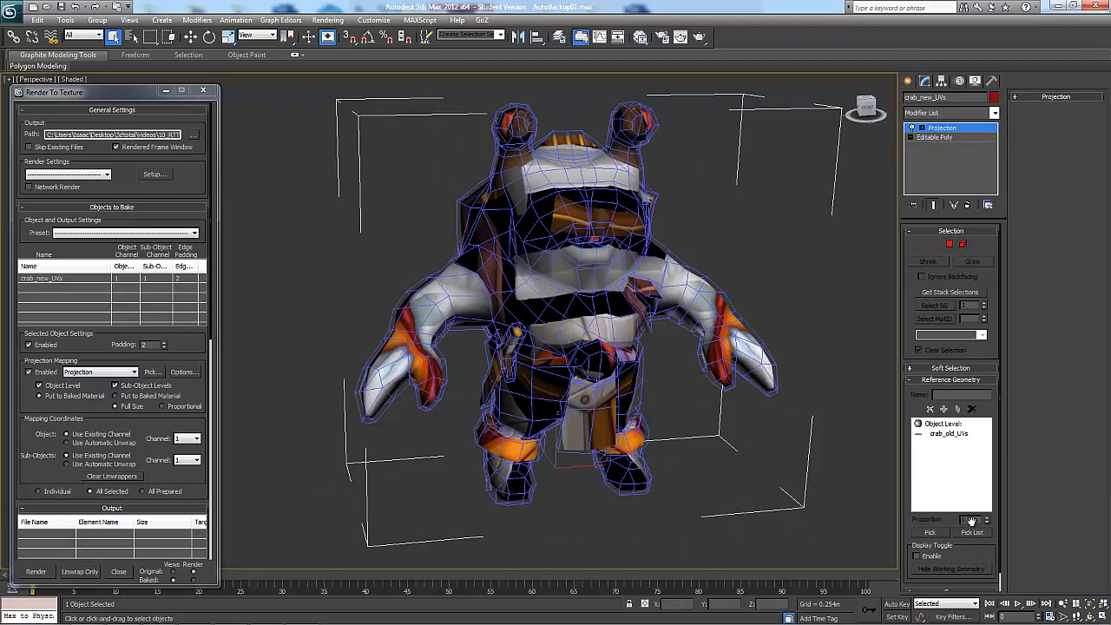
{"action": "scroll", "coordinate": [953, 415], "scroll_direction": "down", "scroll_amount": 1}
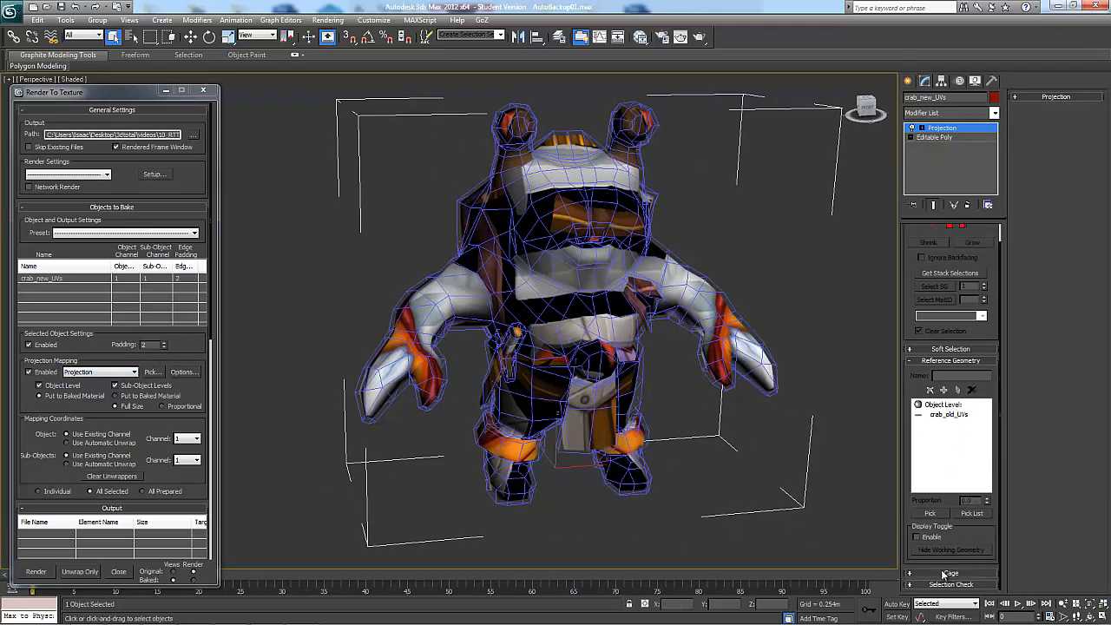
{"action": "left_click", "coordinate": [943, 572]}
{"action": "left_click", "coordinate": [1056, 272]}
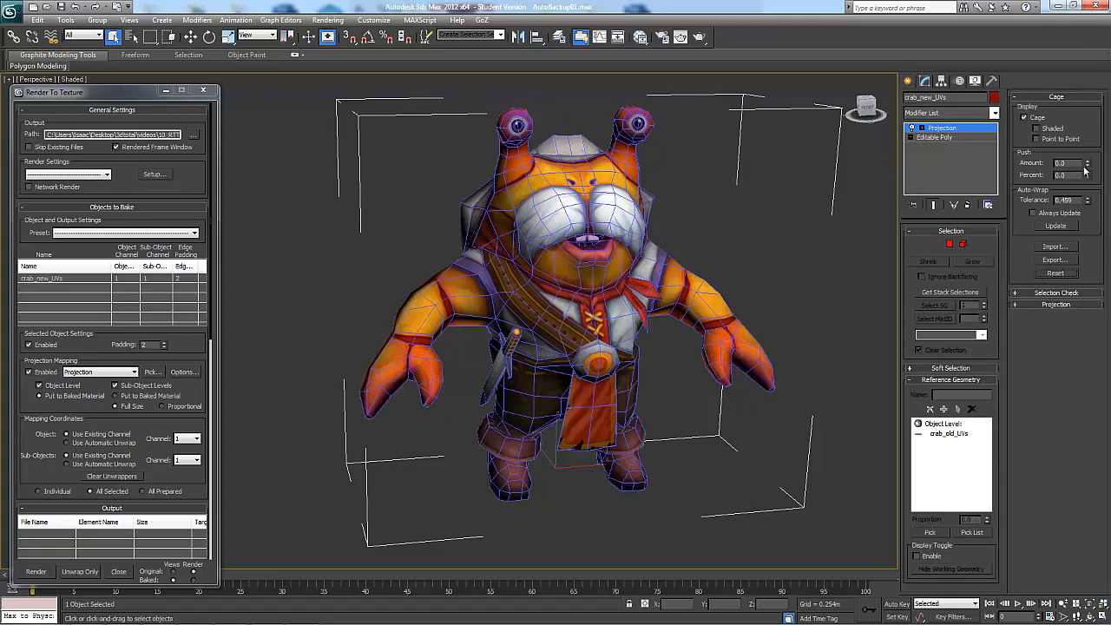
{"action": "left_click_drag", "start_coordinate": [1089, 163], "coordinate": [1093, 124]}
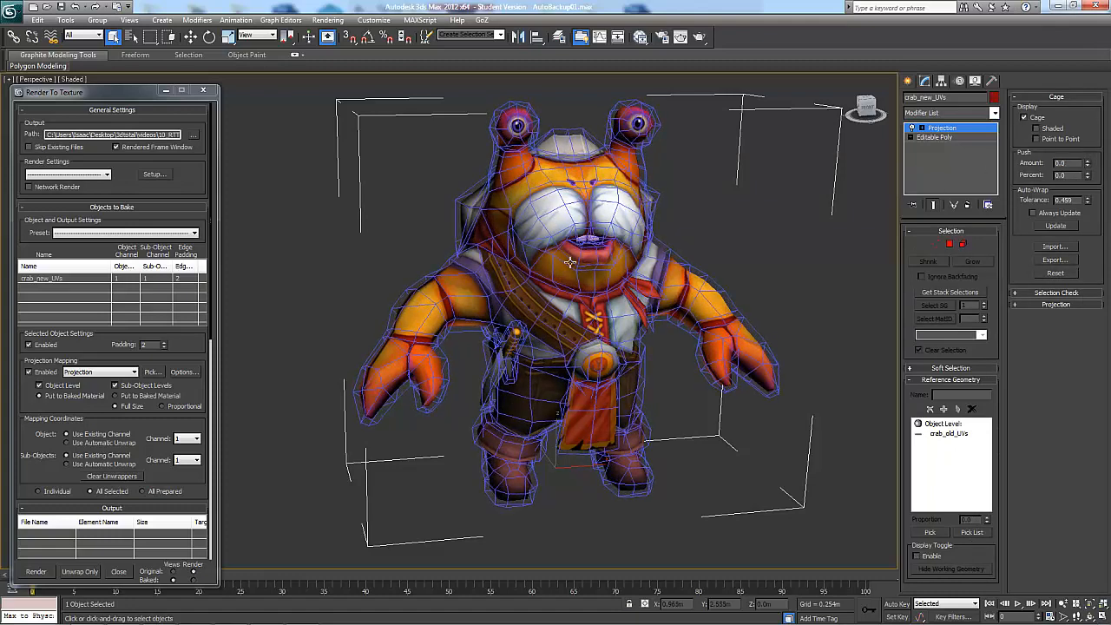
{"action": "middle_click_drag", "start_coordinate": [600, 261], "coordinate": [565, 260], "text": "alt"}
- Set the bake padding to 5 and add a DiffuseMap output element for crab_new_UVs
{"action": "left_click_drag", "start_coordinate": [180, 342], "coordinate": [129, 317]}
{"action": "type", "text": "5"}
{"action": "key", "text": "Return"}
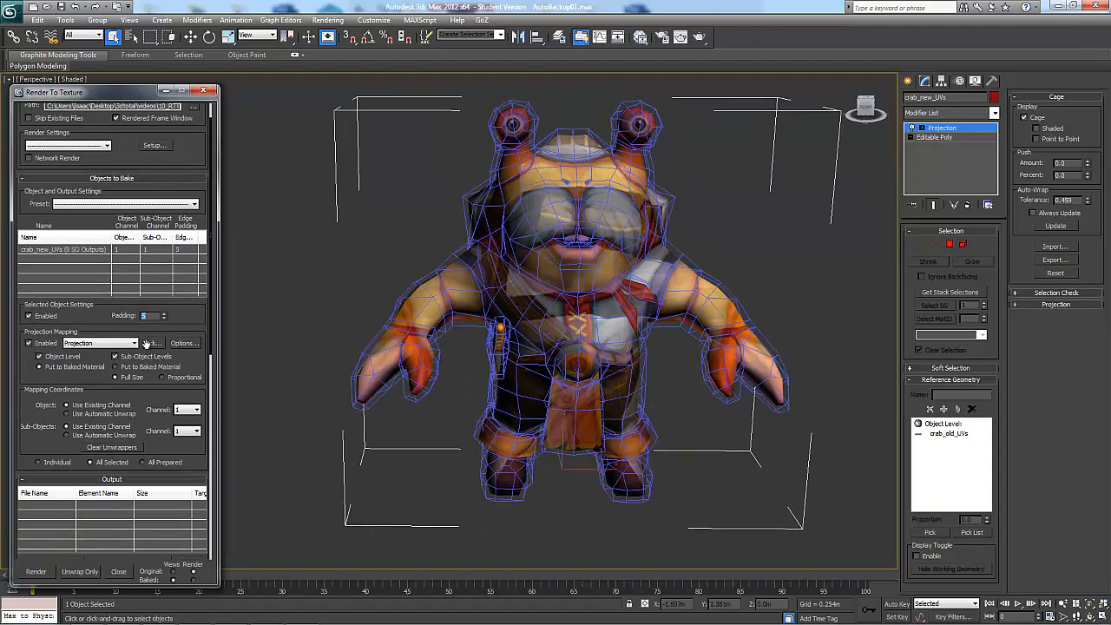
{"action": "scroll", "coordinate": [63, 445], "scroll_direction": "down", "scroll_amount": 4}
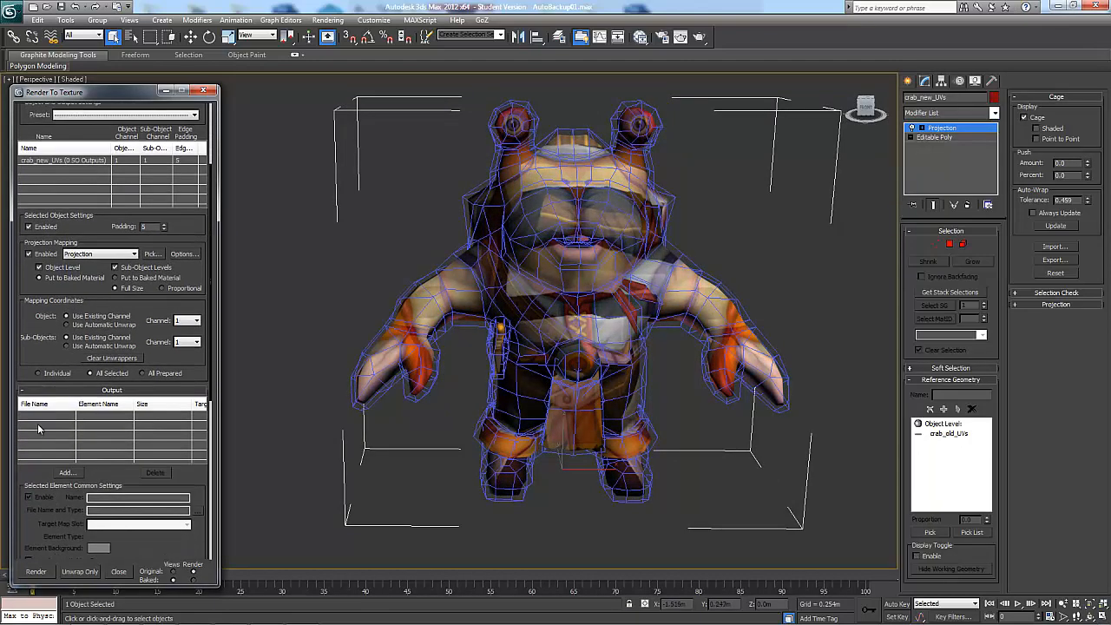
{"action": "left_click", "coordinate": [67, 472]}
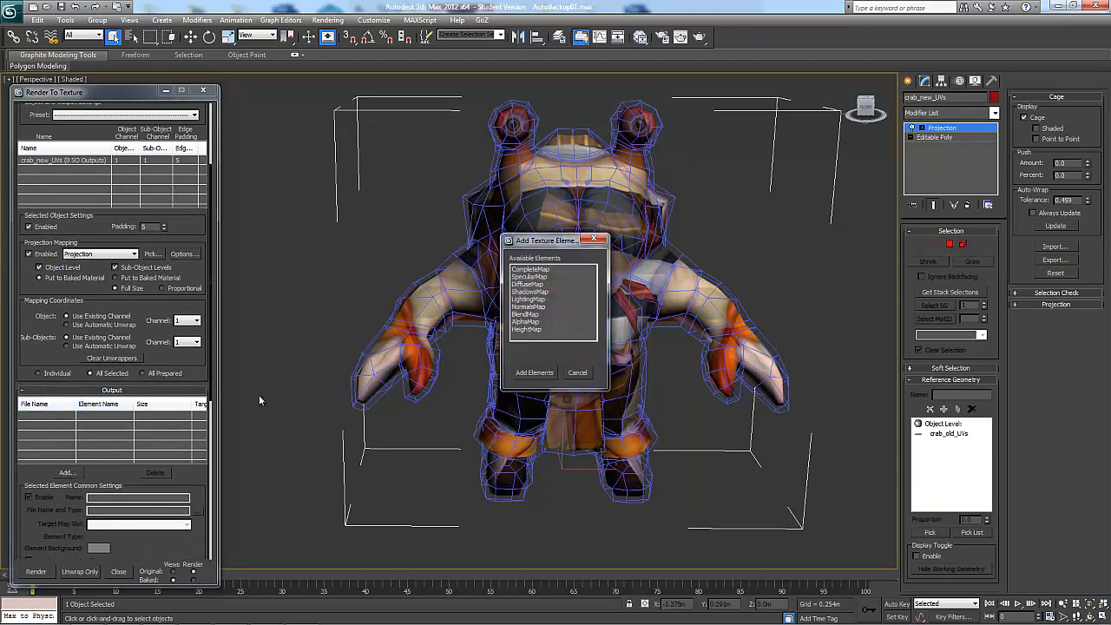
{"action": "left_click", "coordinate": [531, 285]}
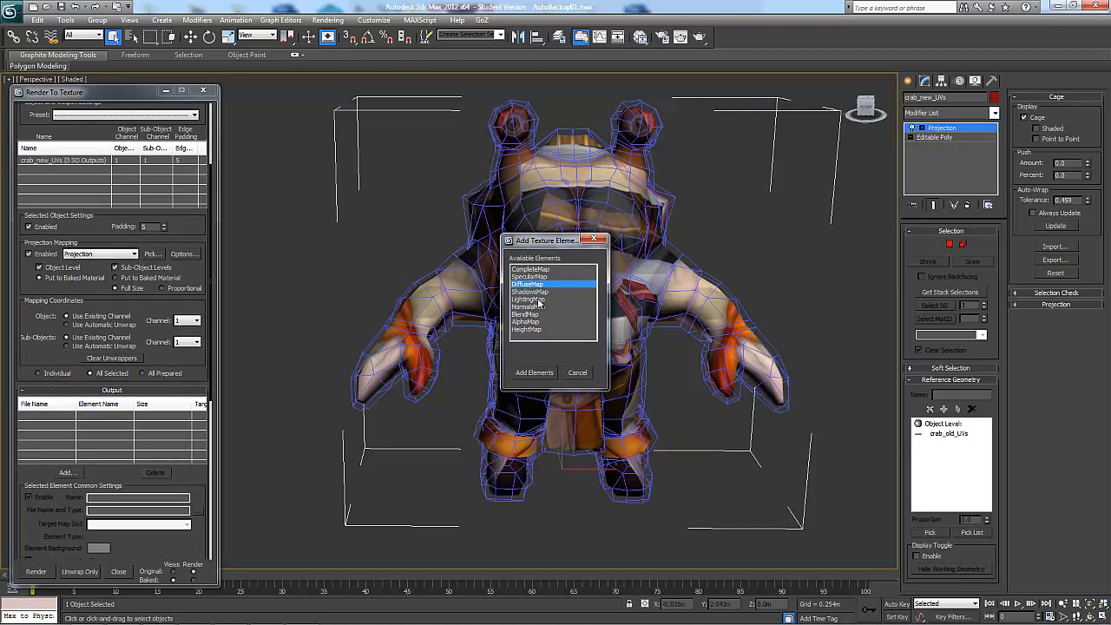
{"action": "left_click", "coordinate": [536, 372]}
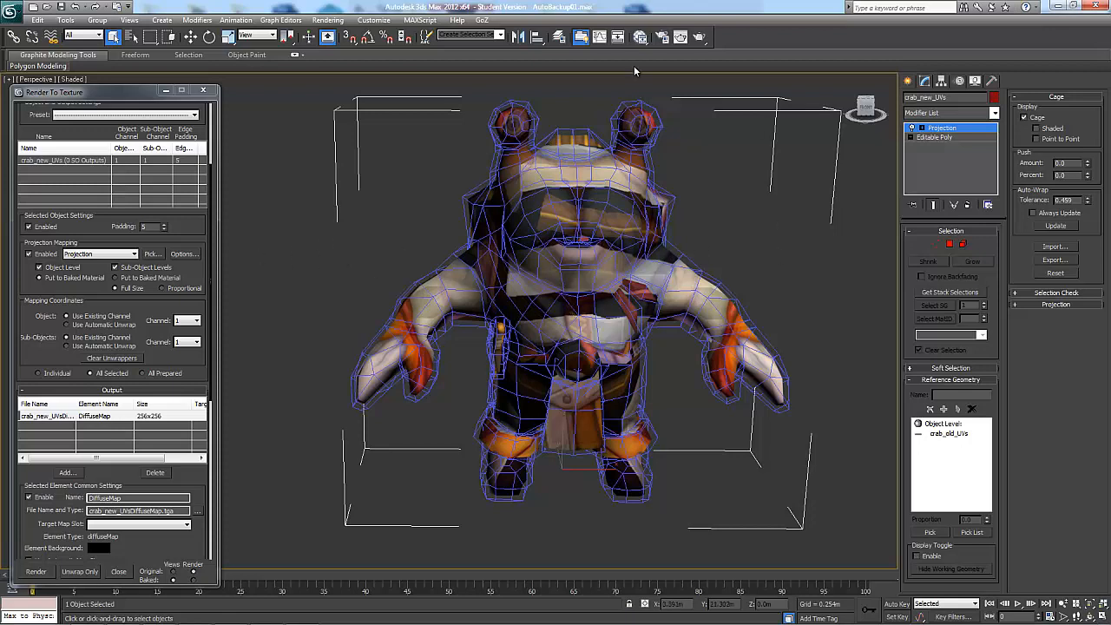
- Examine in the Slate Material Editor how the Map #1 bitmap feeds the Diffuse Color of Material #68
{"action": "left_click", "coordinate": [640, 37]}
{"action": "key", "text": "m"}
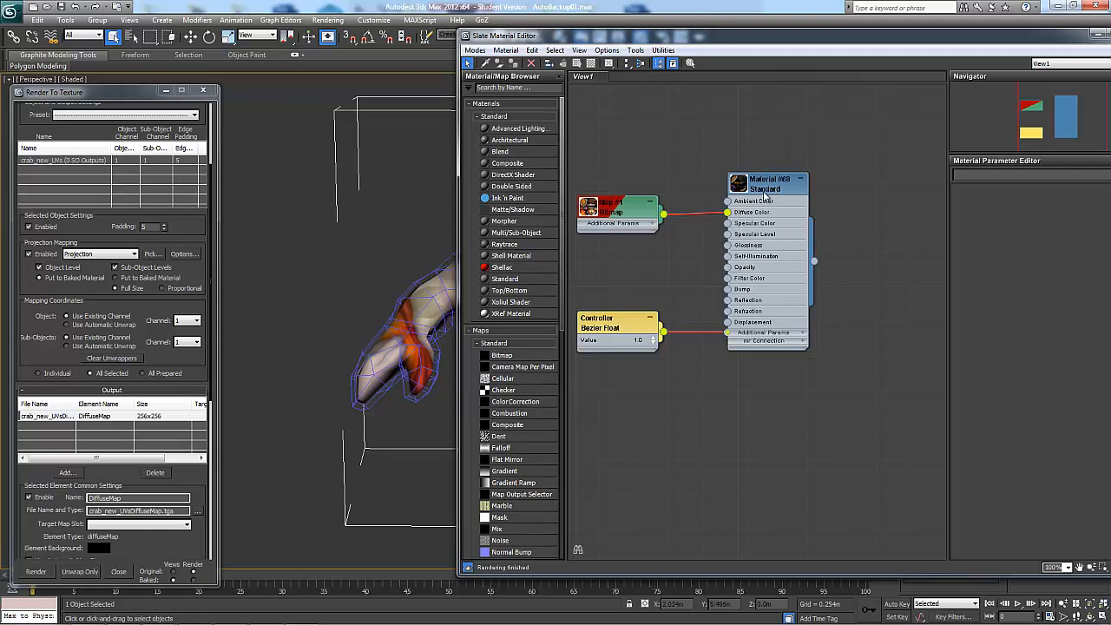
{"action": "left_click_drag", "start_coordinate": [631, 204], "coordinate": [643, 193]}
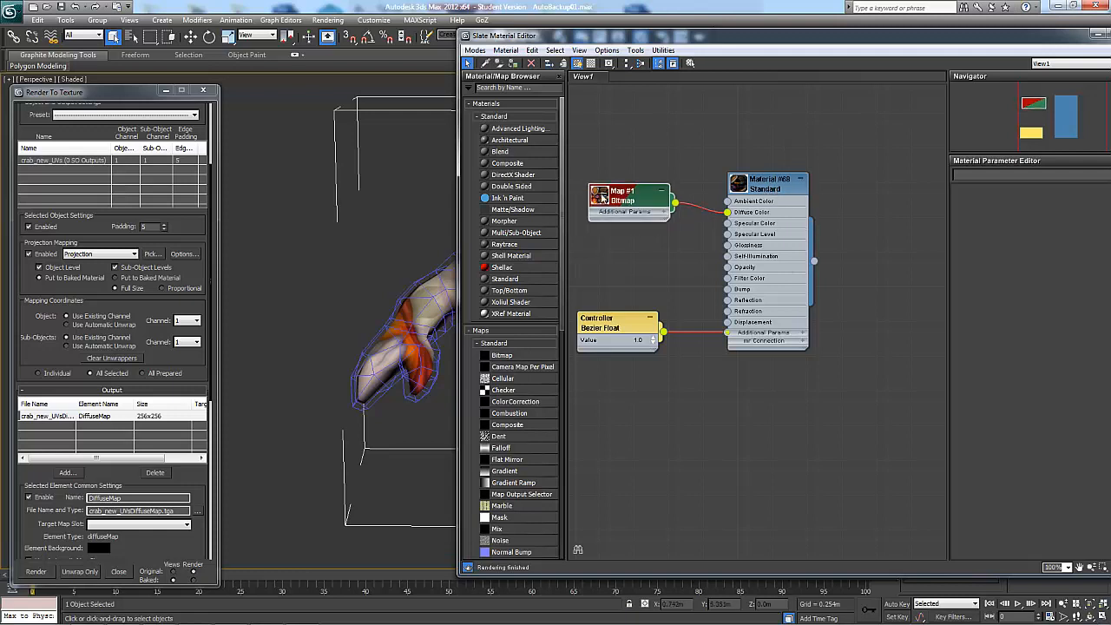
{"action": "left_click", "coordinate": [725, 211]}
{"action": "left_click", "coordinate": [652, 193]}
{"action": "left_click", "coordinate": [1095, 37]}
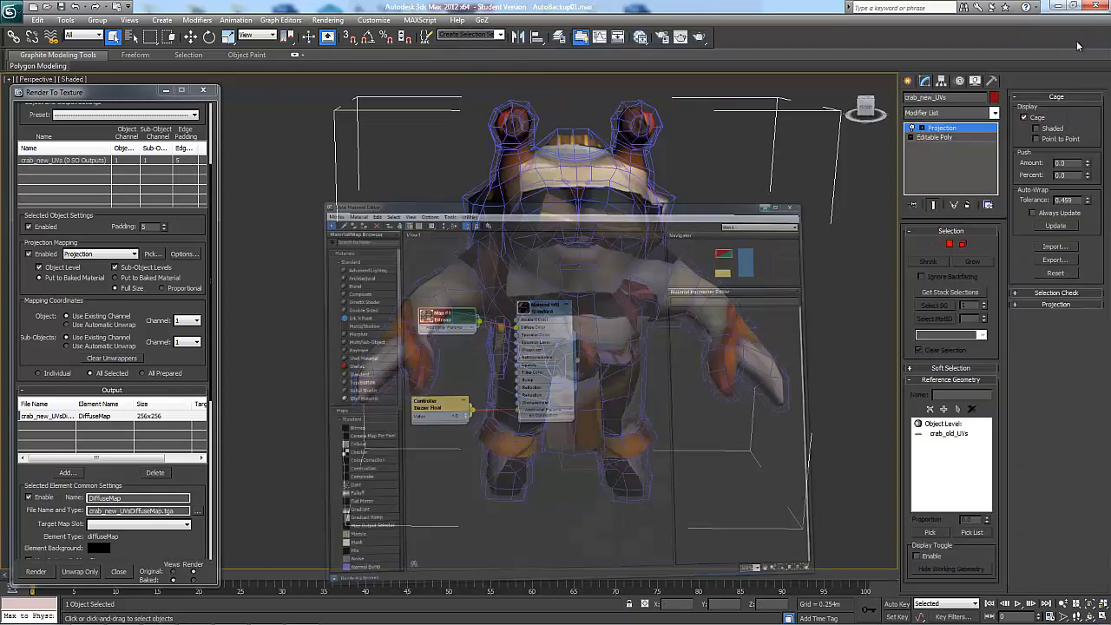
- Set the DiffuseMap size to 1024x1024, render the bake without a target map slot and close the rendered frame
{"action": "middle_click_drag", "start_coordinate": [746, 259], "coordinate": [410, 385], "text": "alt"}
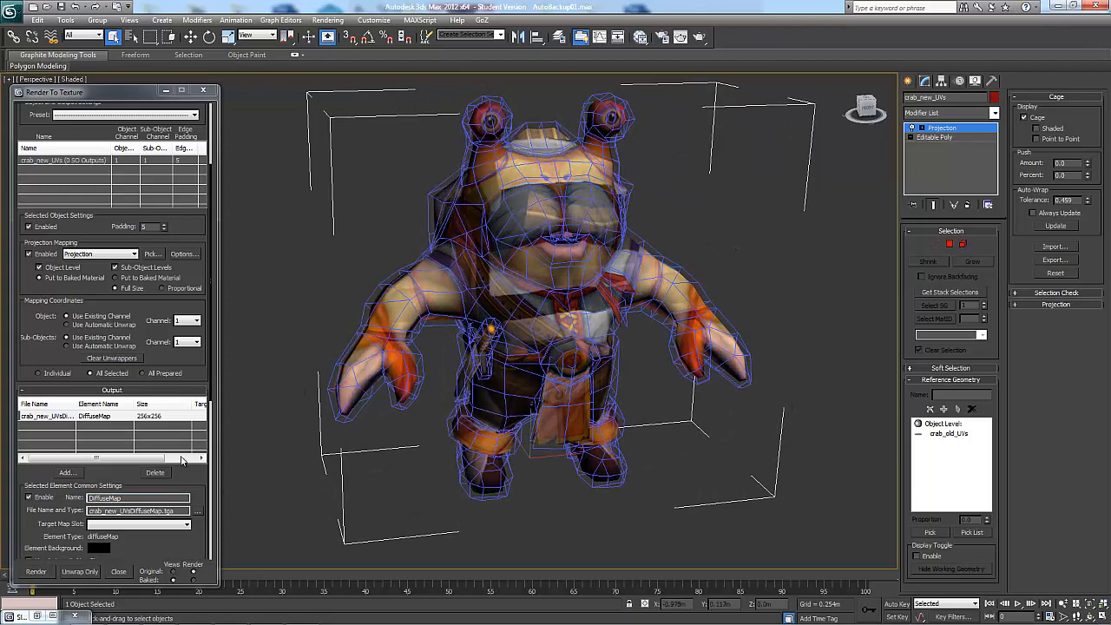
{"action": "scroll", "coordinate": [180, 469], "scroll_direction": "down", "scroll_amount": 3}
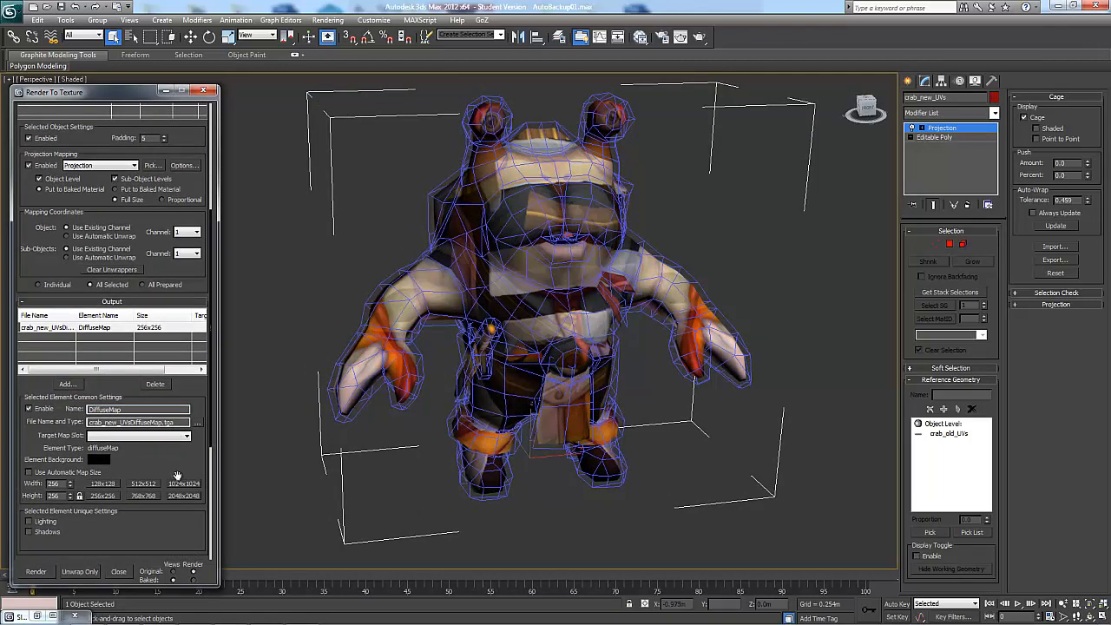
{"action": "left_click", "coordinate": [179, 483]}
{"action": "left_click", "coordinate": [35, 571]}
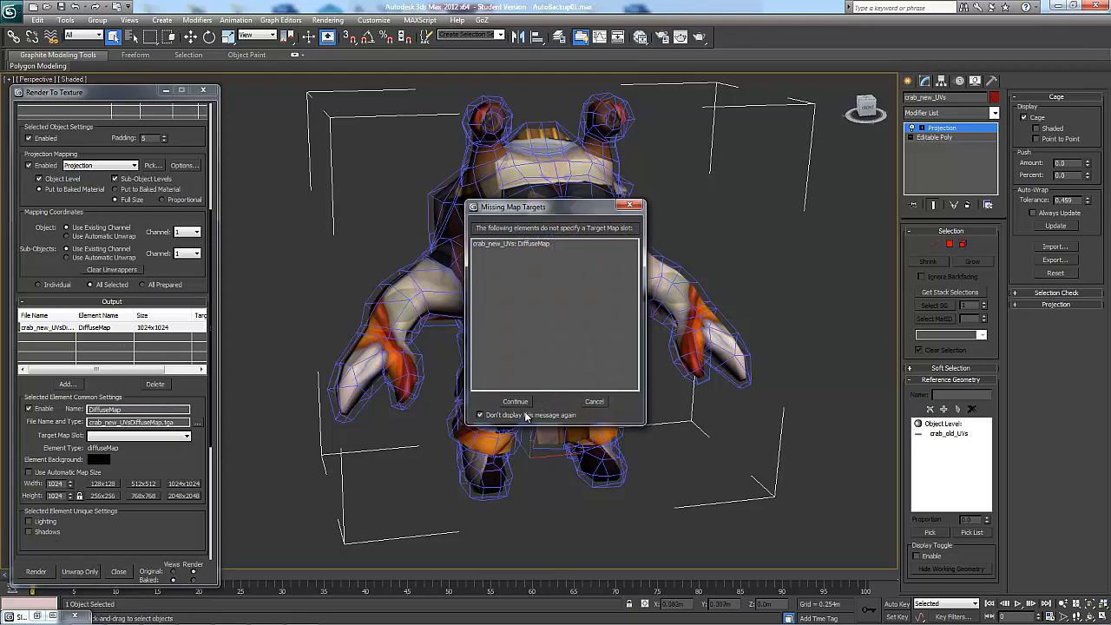
{"action": "left_click", "coordinate": [522, 402]}
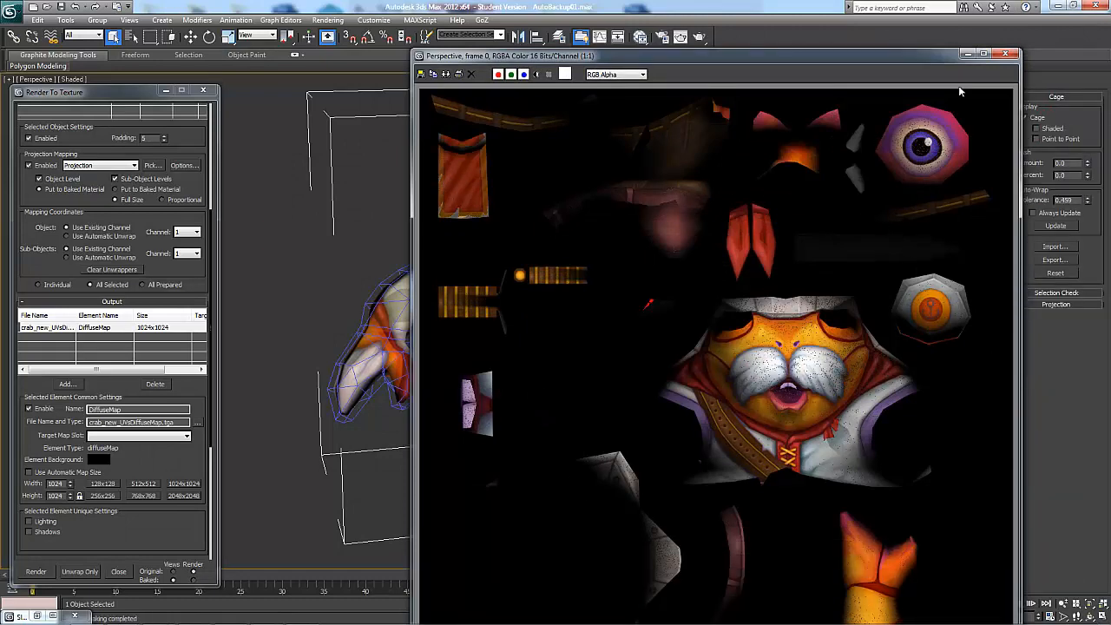
{"action": "left_click", "coordinate": [1005, 55]}
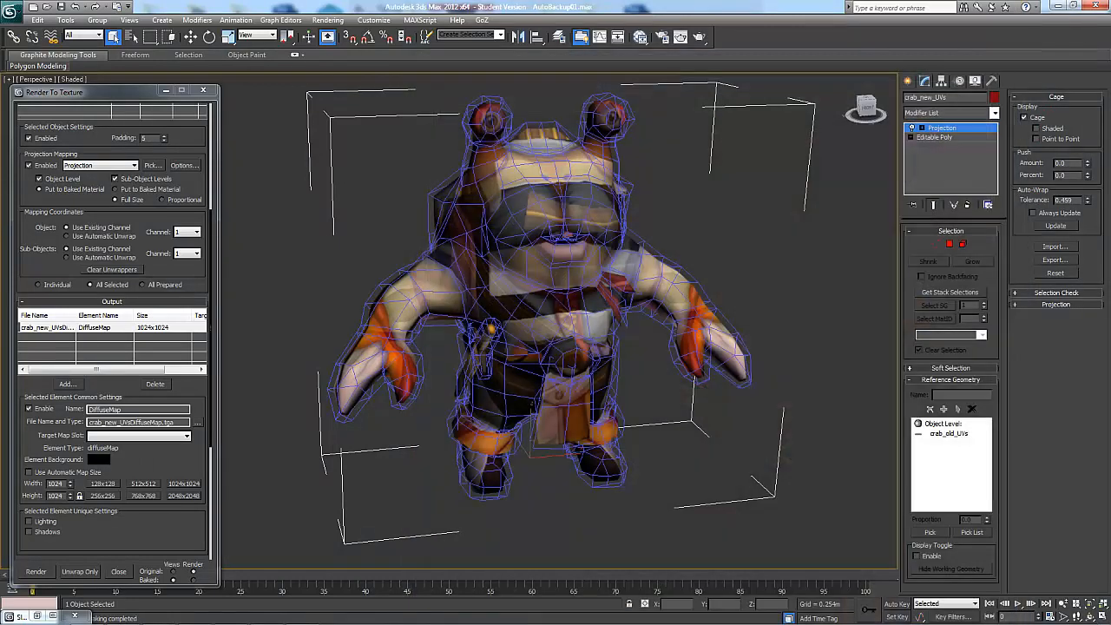
- Open crab_new_UVsDiffuseMap.tga in Photoshop and inspect the baked texture pieces up close at 200%
{"action": "left_click_drag", "start_coordinate": [1110, 106], "coordinate": [767, 88]}
{"action": "left_click", "coordinate": [810, 83]}
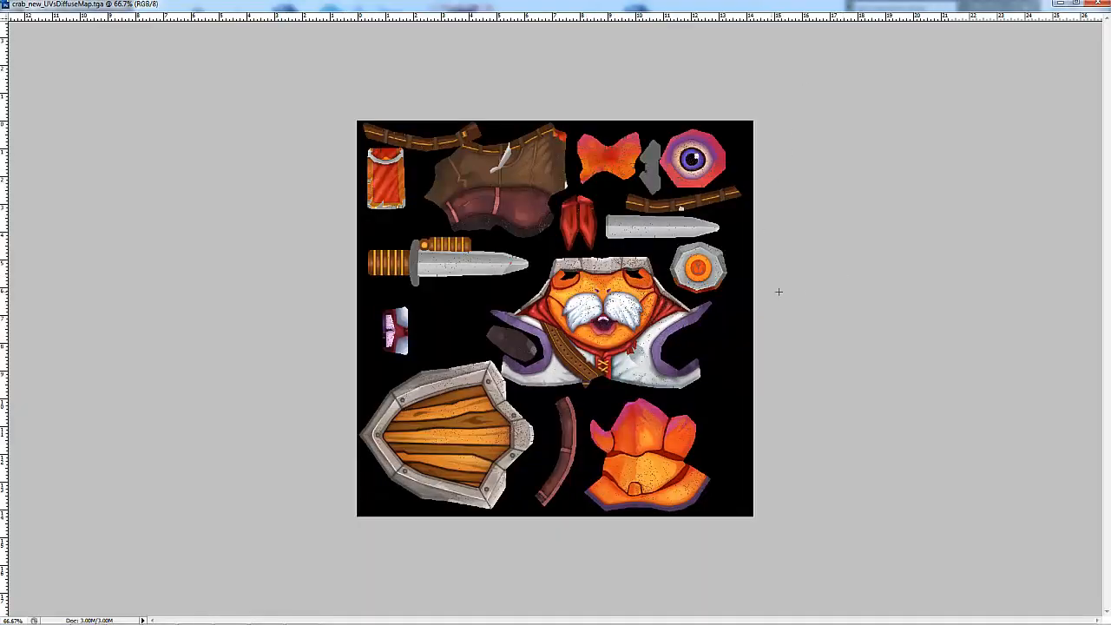
{"action": "key", "text": "ctrl+plus"}
{"action": "key", "text": "ctrl+plus"}
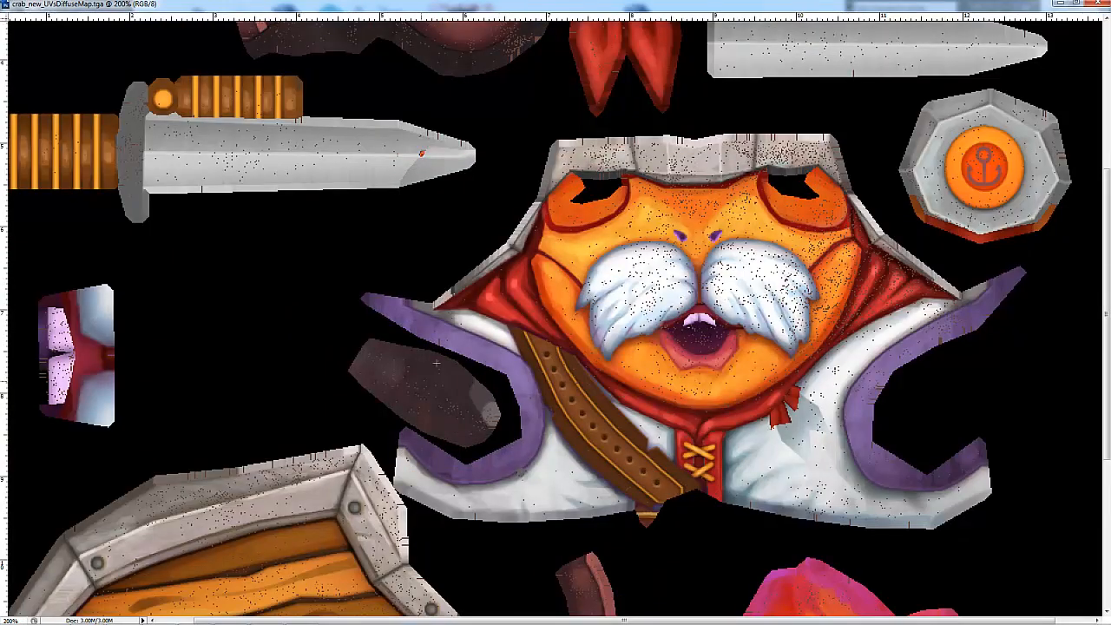
{"action": "left_click_drag", "start_coordinate": [465, 204], "coordinate": [444, 391]}
{"action": "left_click_drag", "start_coordinate": [494, 240], "coordinate": [471, 352]}
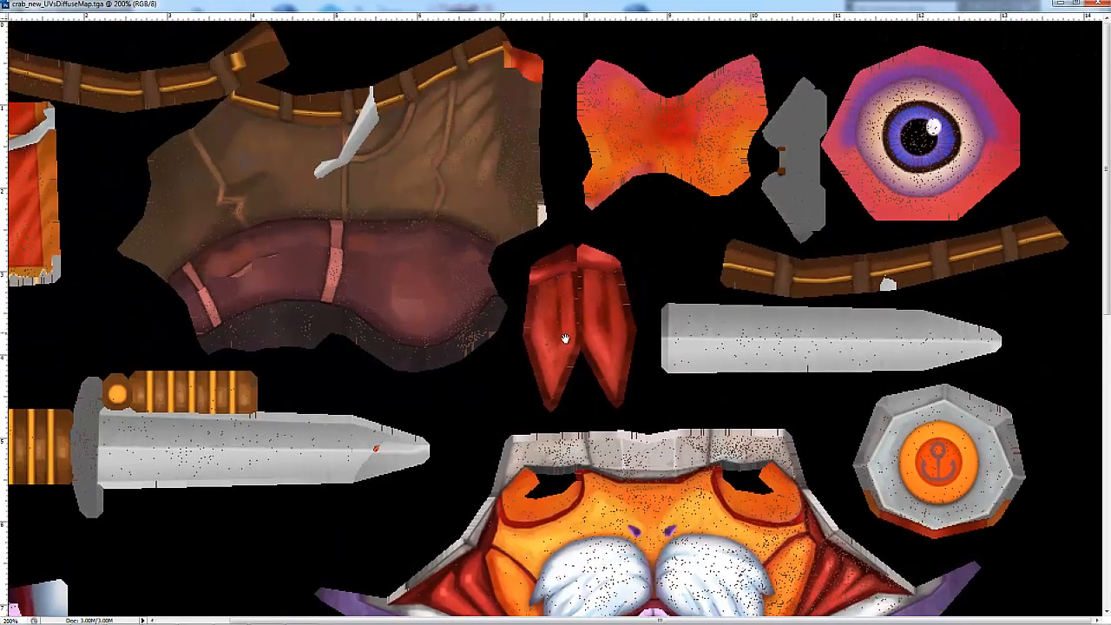
{"action": "left_click_drag", "start_coordinate": [564, 339], "coordinate": [758, 403]}
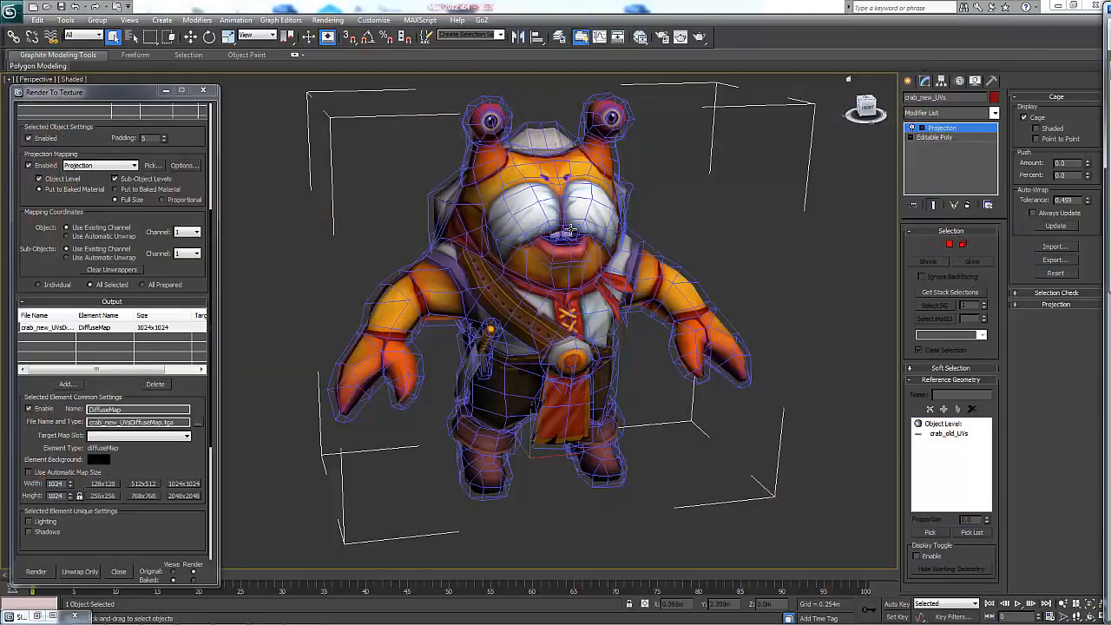
- Back in 3ds Max, add a Push modifier between Editable Poly and Projection with a Push Value of 0.001 m
{"action": "left_click", "coordinate": [947, 137]}
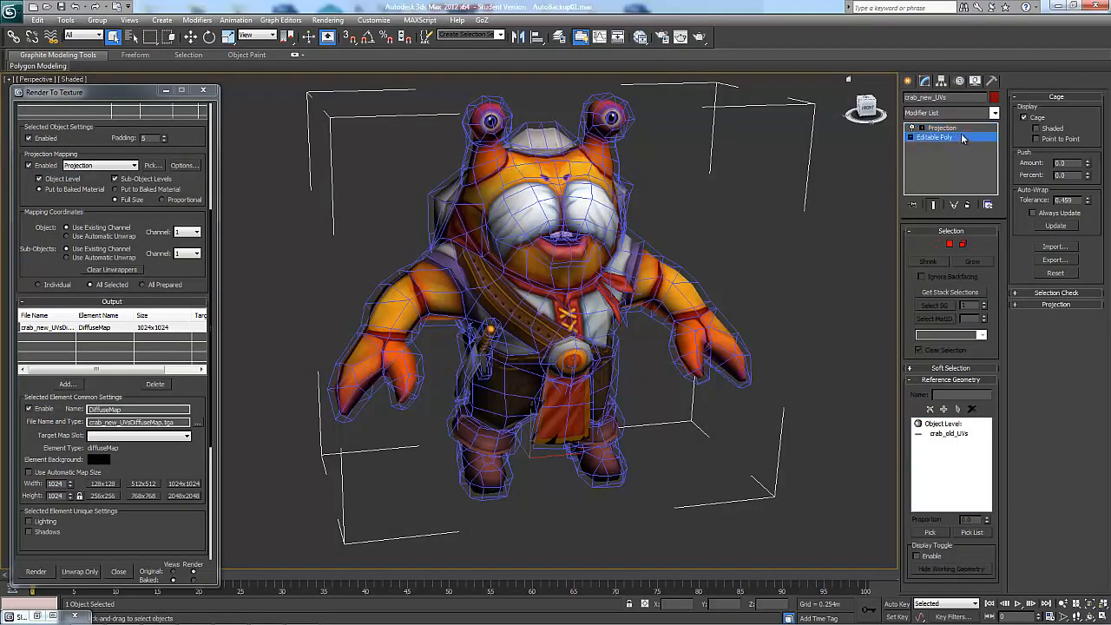
{"action": "left_click", "coordinate": [994, 113]}
{"action": "scroll", "coordinate": [966, 258], "scroll_direction": "down", "scroll_amount": 5}
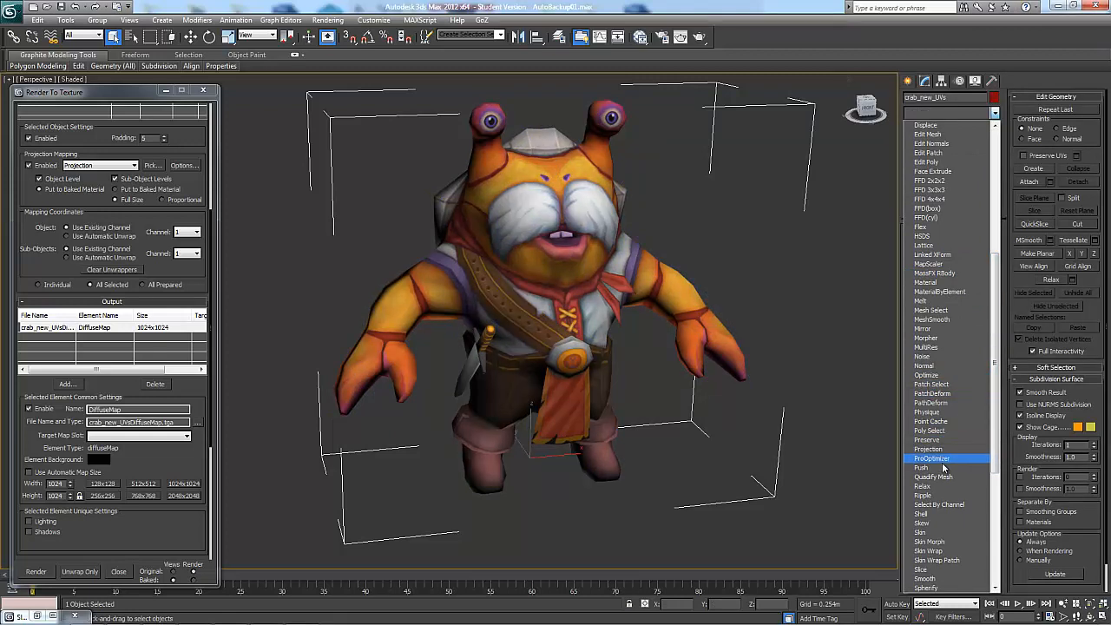
{"action": "left_click", "coordinate": [944, 467]}
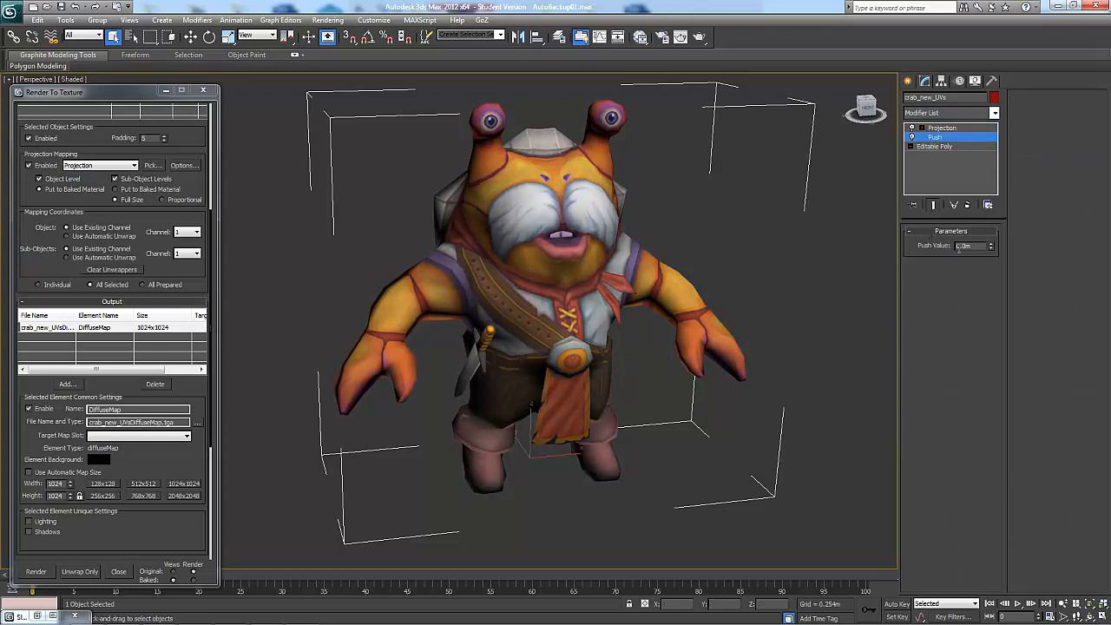
{"action": "left_click", "coordinate": [993, 246]}
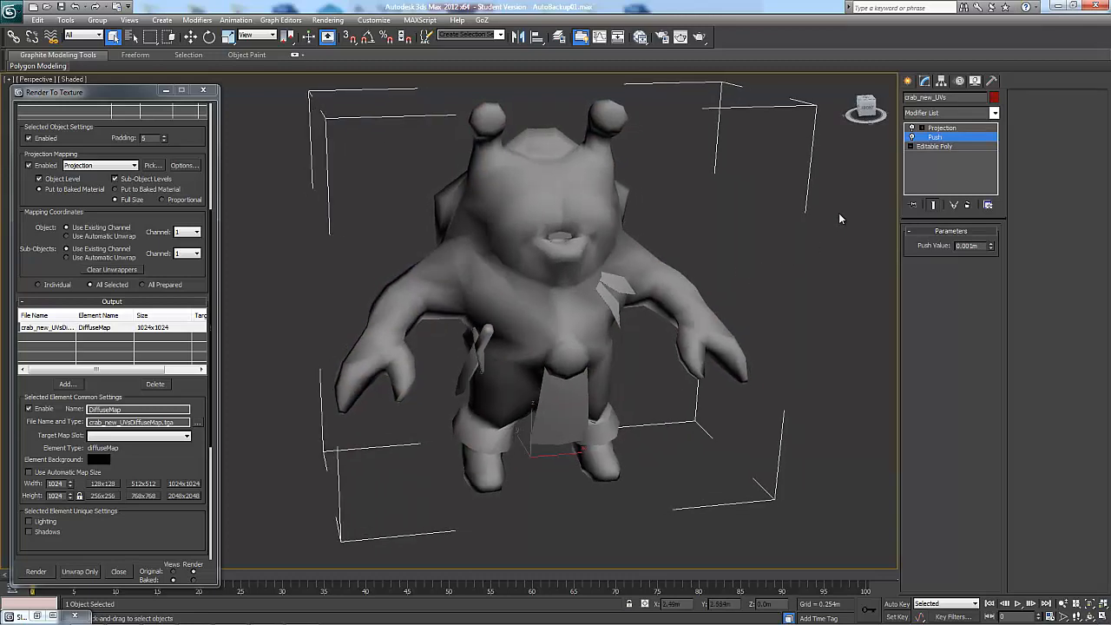
- Render the diffuse bake of crab_new_UVs again, overwriting crab_new_UVsDiffuseMap.tga, and close the rendered frame
{"action": "left_click_drag", "start_coordinate": [101, 95], "coordinate": [130, 71]}
{"action": "left_click", "coordinate": [73, 549]}
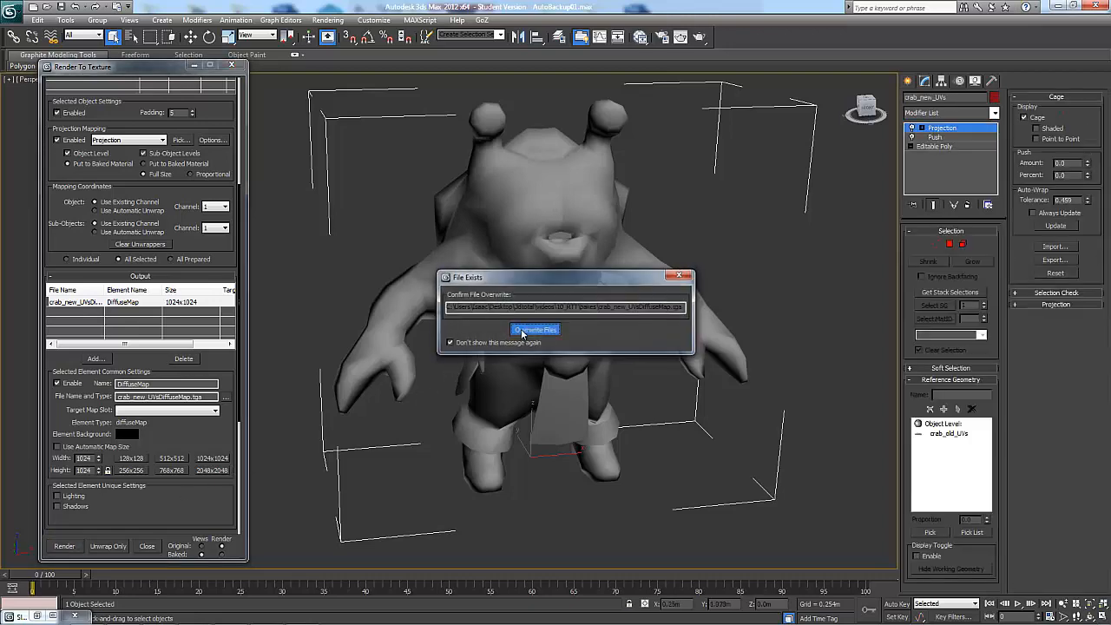
{"action": "left_click", "coordinate": [523, 329]}
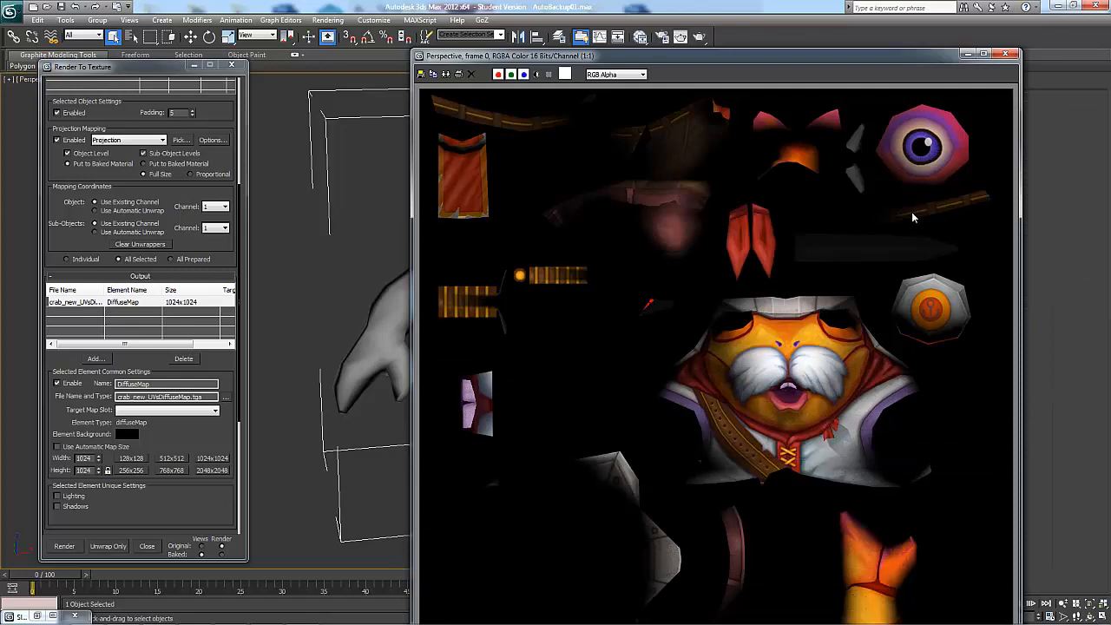
{"action": "left_click", "coordinate": [1008, 53]}
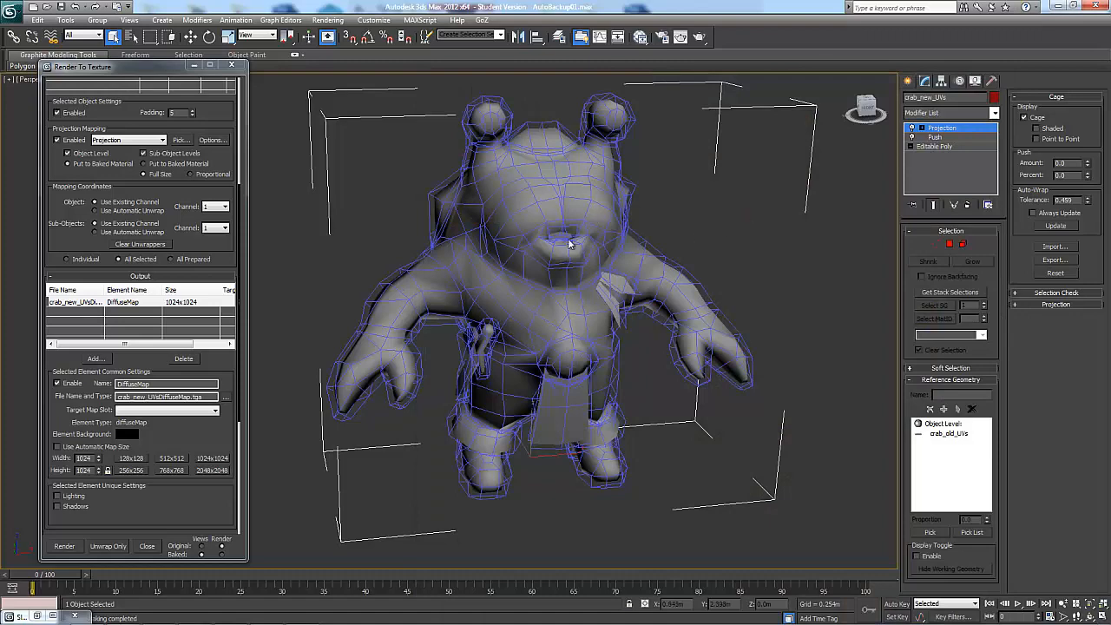
- Convert crab_new_UVs to collapse its Projection and Push modifiers, and clear the selection
{"action": "right_click", "coordinate": [565, 235]}
{"action": "mouse_move", "coordinate": [599, 343]}
{"action": "left_click", "coordinate": [712, 353]}
{"action": "left_click", "coordinate": [760, 271]}
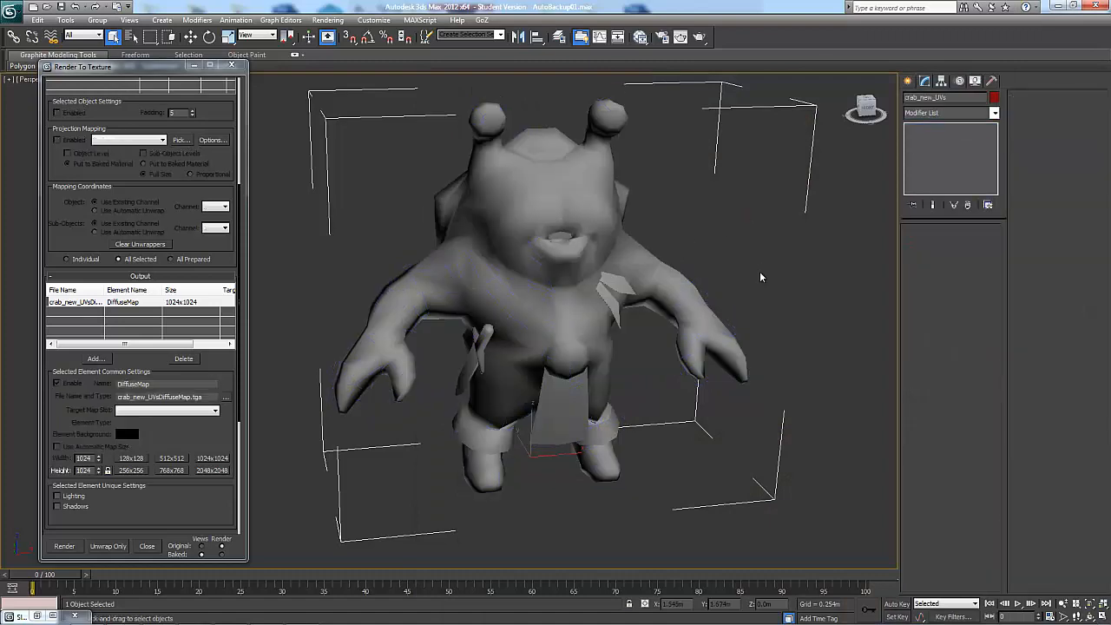
- Move crab_new_UVs along the X axis to about 1.317 m, beside the textured original crab, and close Render To Texture
{"action": "key", "text": "w"}
{"action": "left_click", "coordinate": [553, 383]}
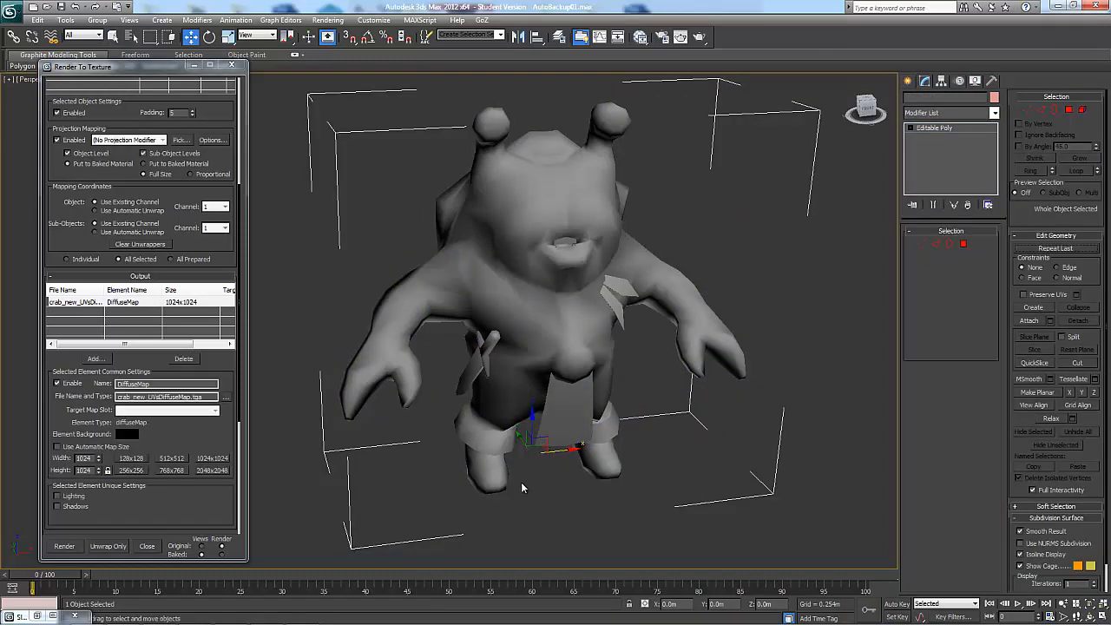
{"action": "left_click_drag", "start_coordinate": [569, 450], "coordinate": [995, 385]}
{"action": "middle_click_drag", "start_coordinate": [796, 351], "coordinate": [558, 335]}
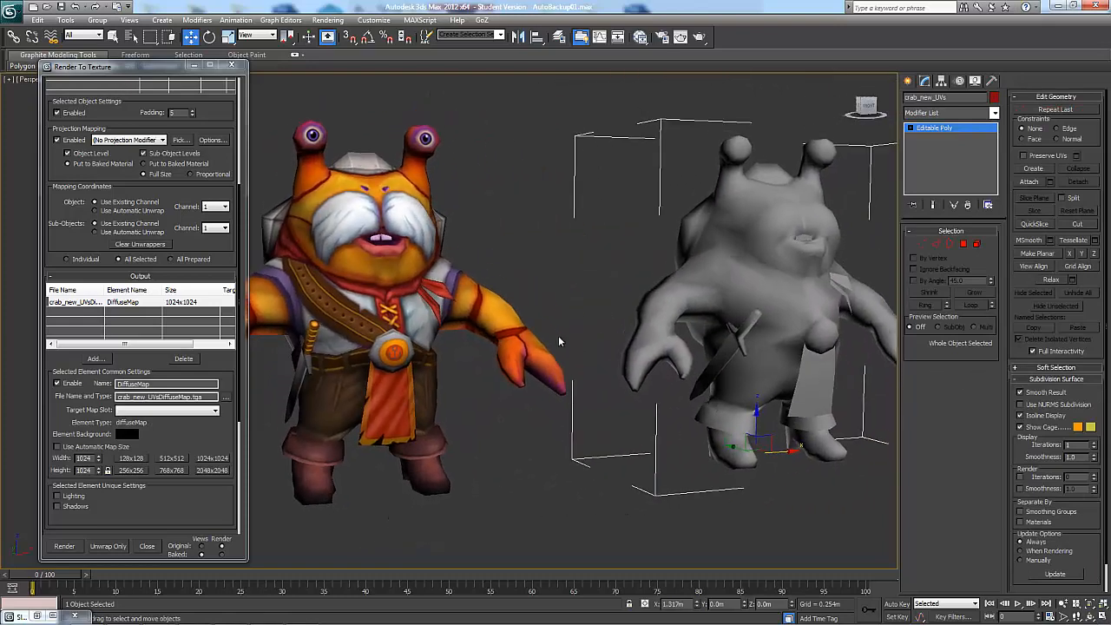
{"action": "left_click", "coordinate": [232, 66]}
{"action": "middle_click_drag", "start_coordinate": [448, 162], "coordinate": [324, 158]}
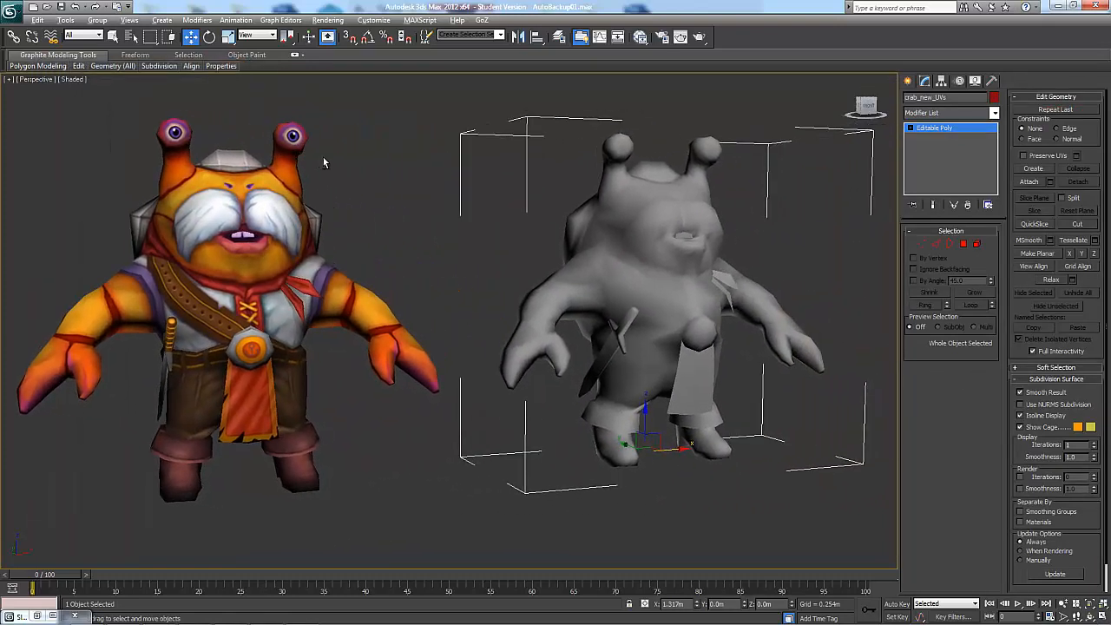
- Open the Slate Material Editor, add a new Standard material below the existing one, and keep crab_new_UVs visible beside the editor
{"action": "left_click", "coordinate": [638, 37]}
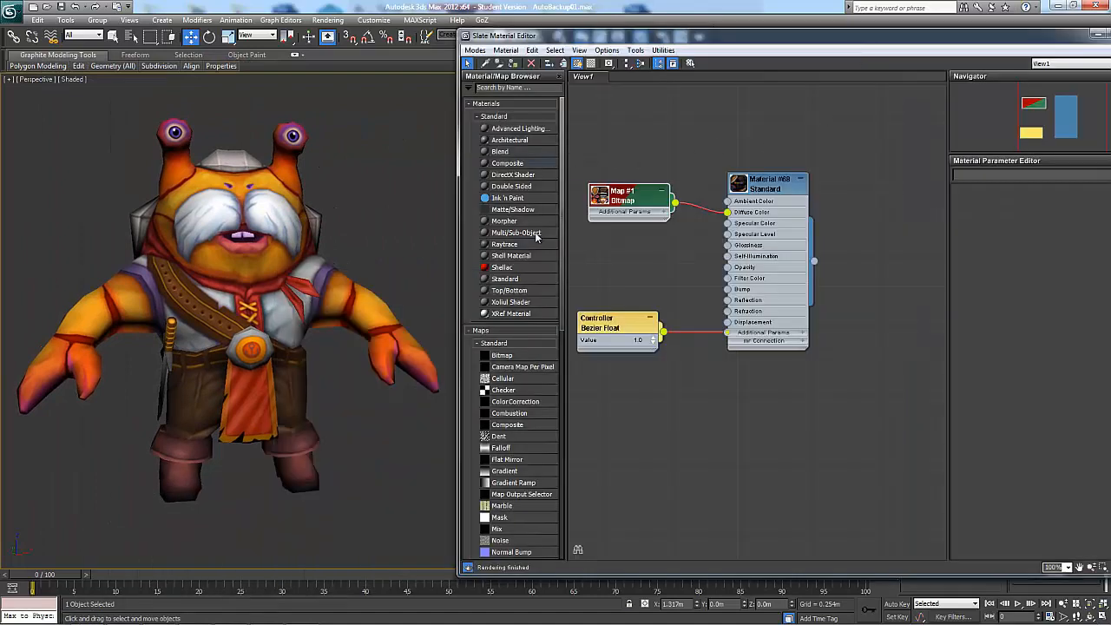
{"action": "left_click", "coordinate": [513, 280]}
{"action": "left_click_drag", "start_coordinate": [518, 285], "coordinate": [769, 401]}
{"action": "left_click_drag", "start_coordinate": [791, 50], "coordinate": [1110, 23]}
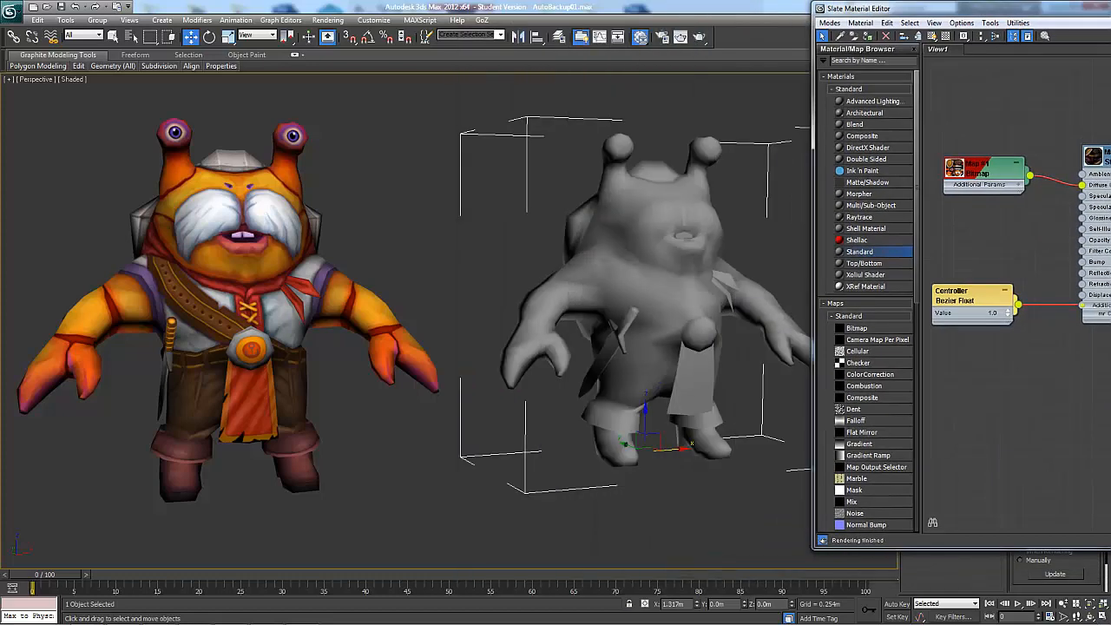
{"action": "middle_click_drag", "start_coordinate": [618, 134], "coordinate": [366, 153]}
{"action": "left_click_drag", "start_coordinate": [905, 13], "coordinate": [637, 39]}
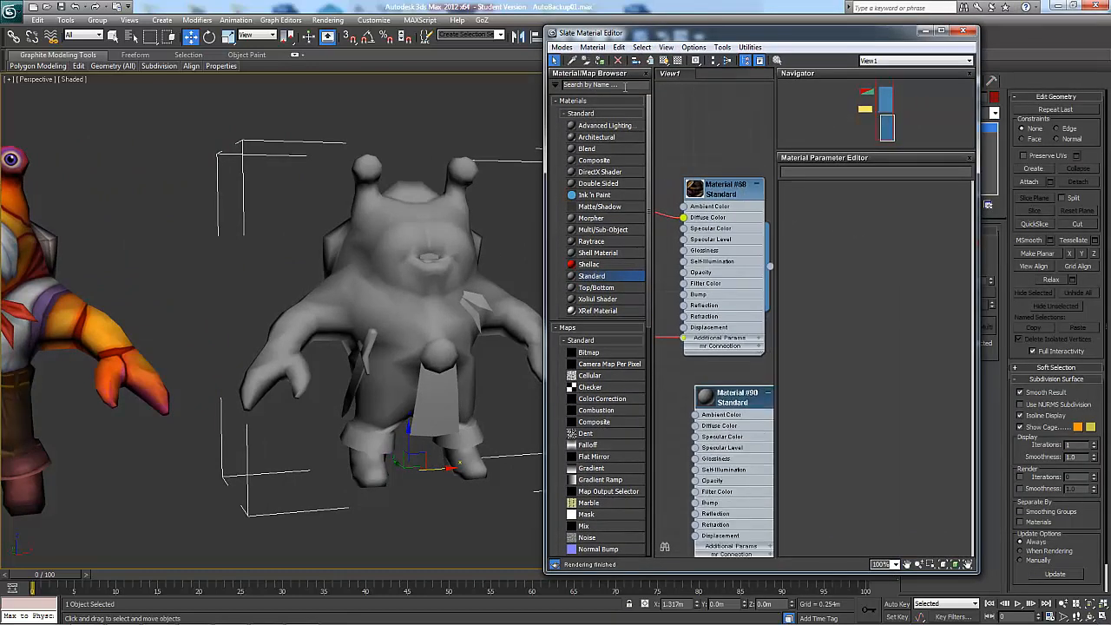
- Load crab_new_UVsDiffuseMap.tga from the bakes folder as the Diffuse Color bitmap of the new Standard material
{"action": "double_click", "coordinate": [726, 396]}
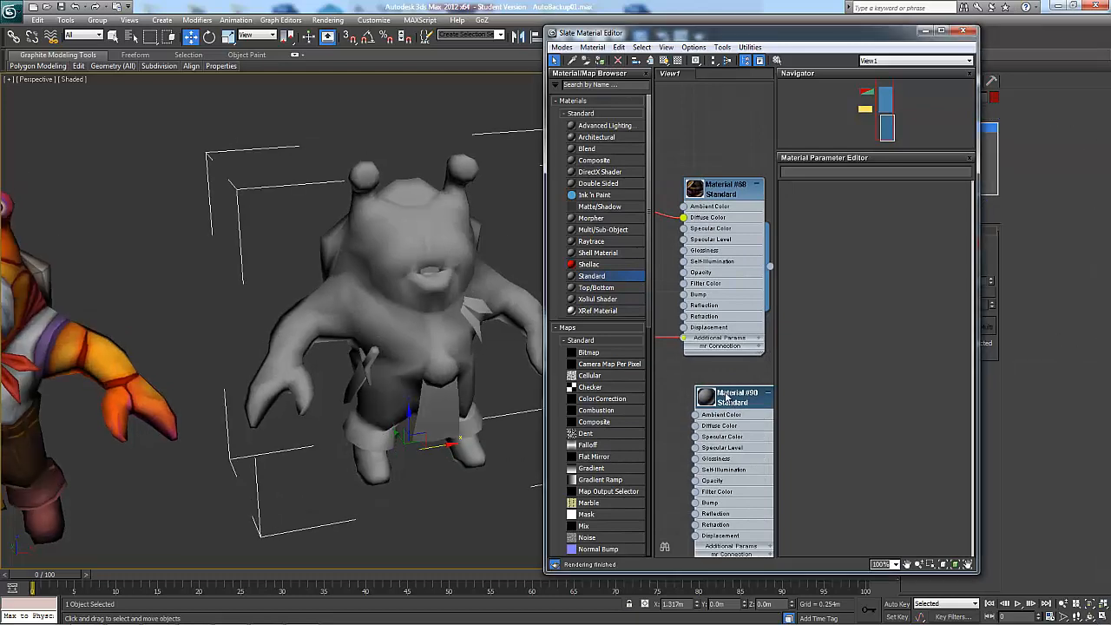
{"action": "left_click", "coordinate": [873, 372]}
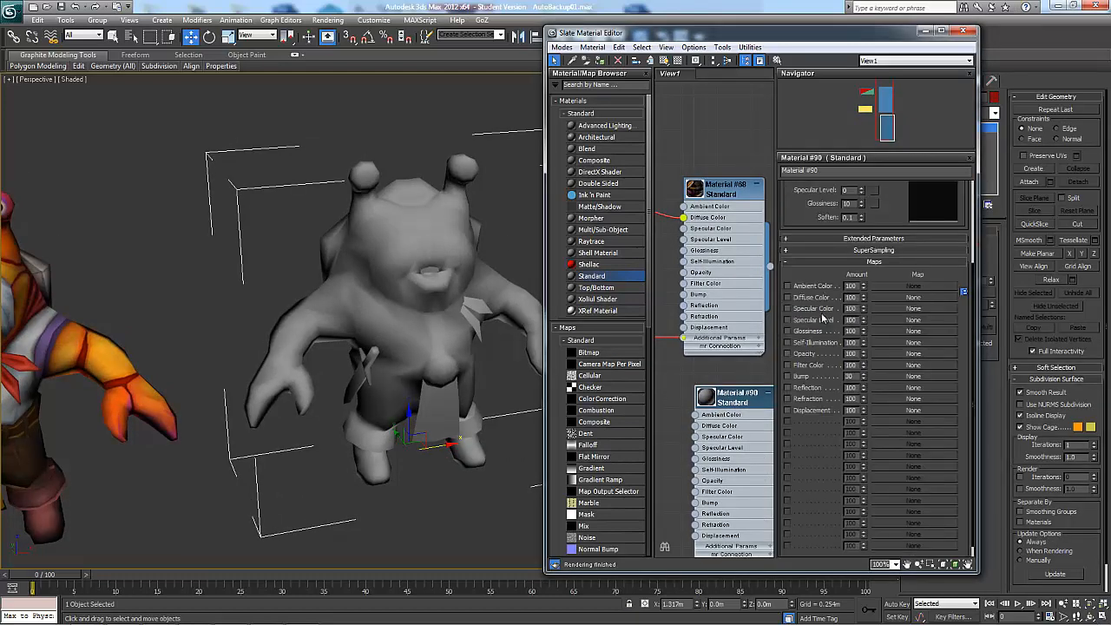
{"action": "left_click", "coordinate": [914, 297]}
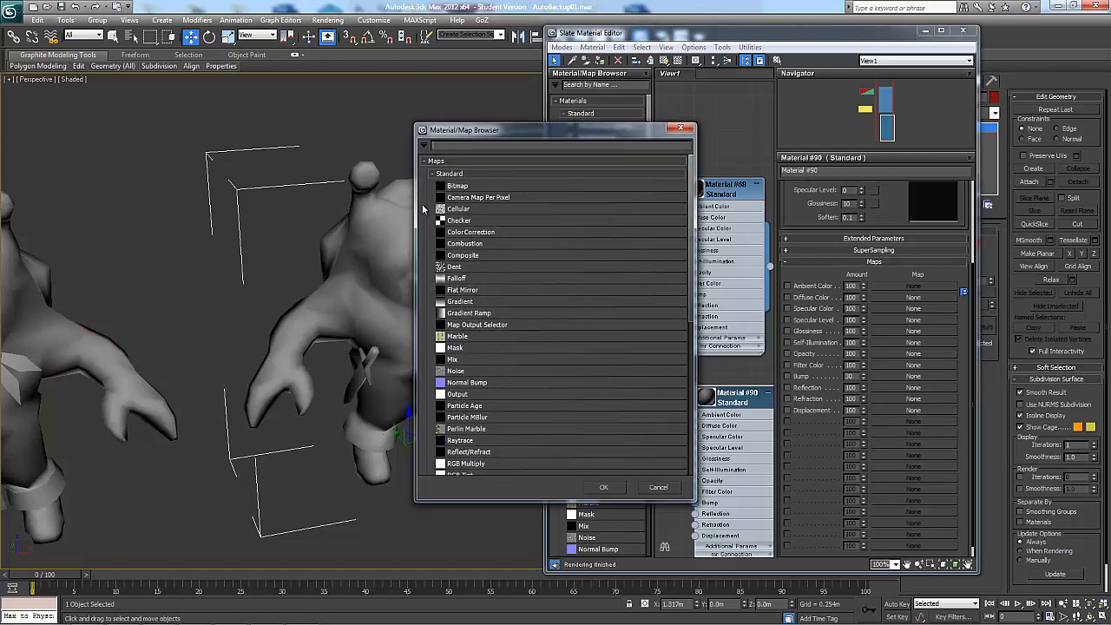
{"action": "double_click", "coordinate": [469, 187]}
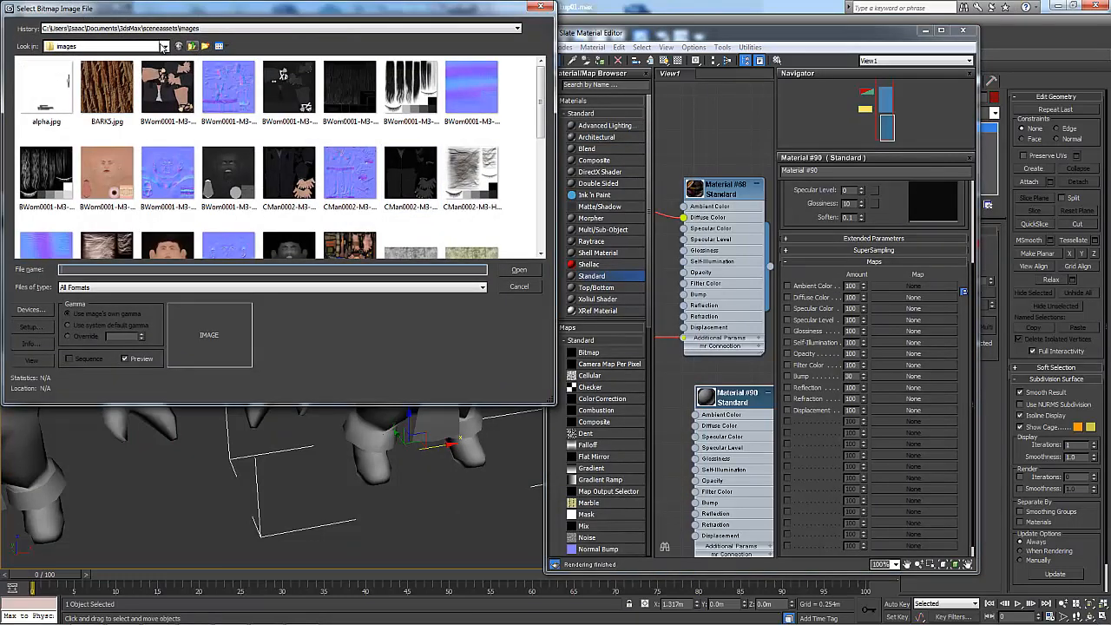
{"action": "left_click", "coordinate": [162, 46]}
{"action": "left_click", "coordinate": [74, 122]}
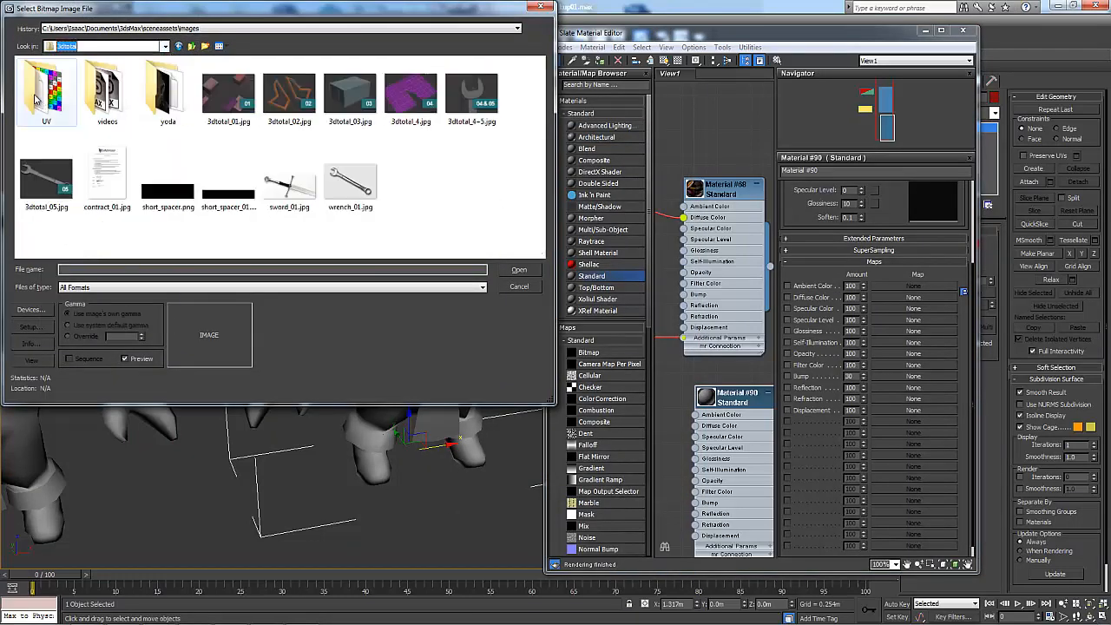
{"action": "double_click", "coordinate": [104, 91]}
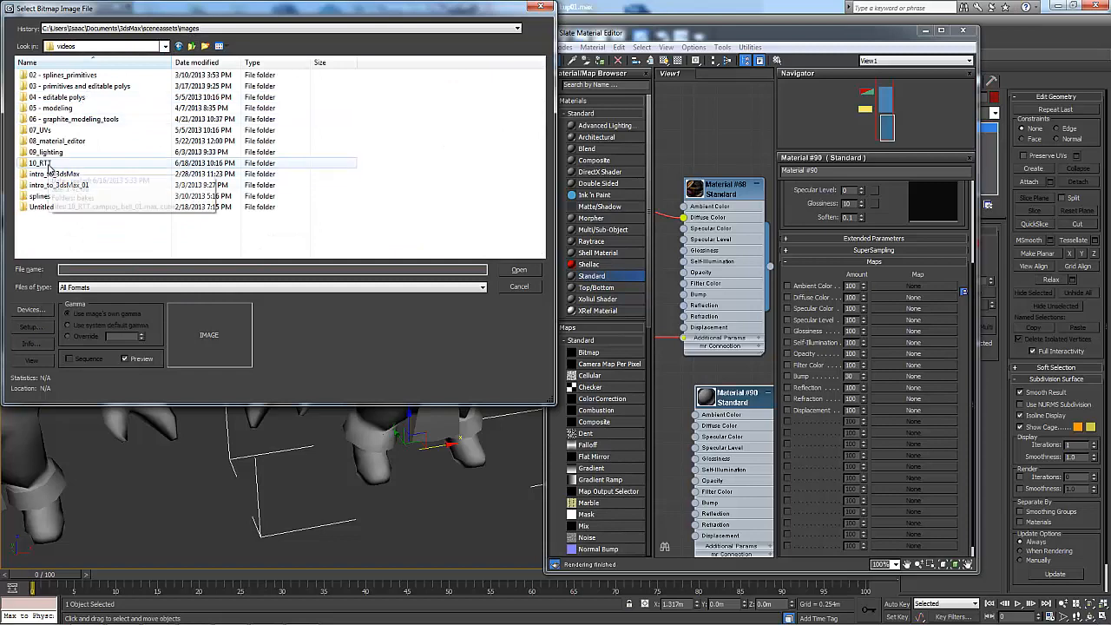
{"action": "double_click", "coordinate": [41, 163]}
{"action": "double_click", "coordinate": [37, 76]}
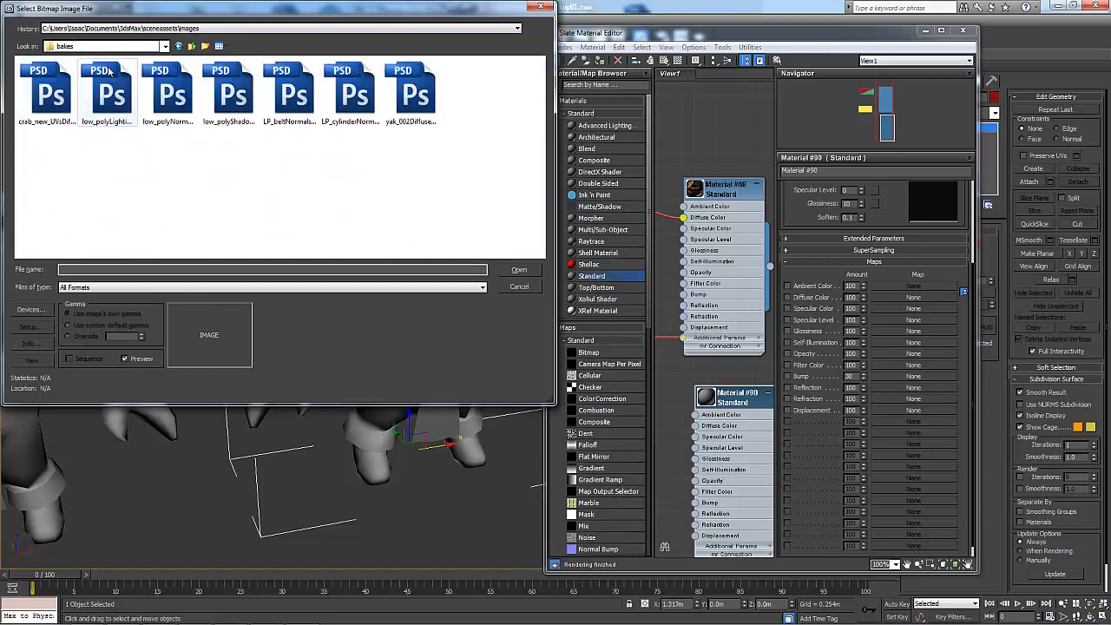
{"action": "left_click", "coordinate": [39, 91]}
{"action": "double_click", "coordinate": [48, 87]}
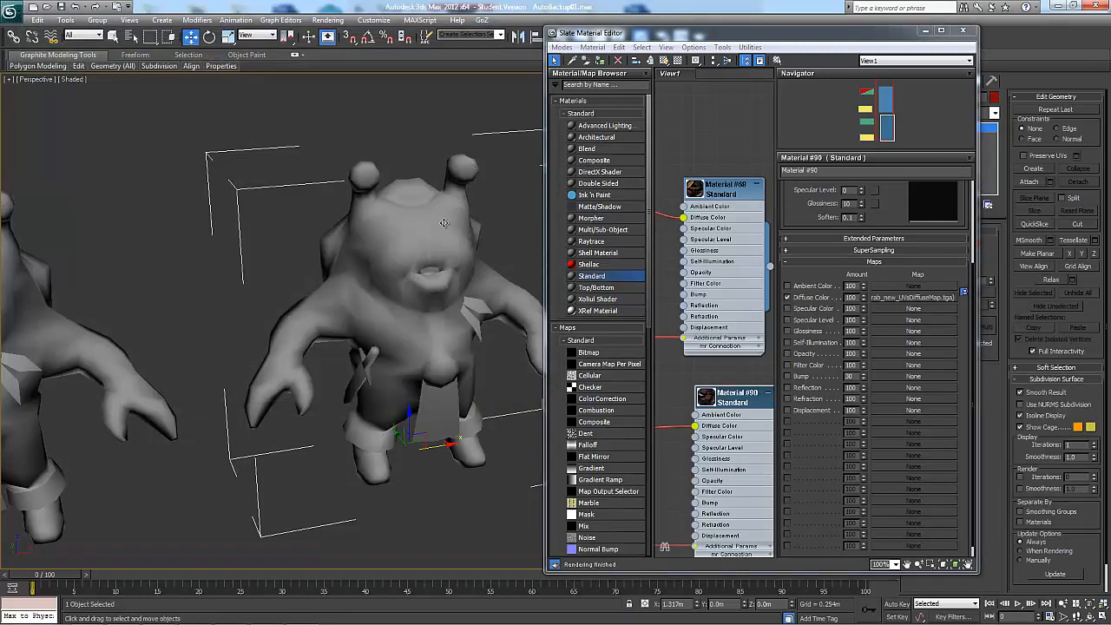
- Show the new material's texture on crab_new_UVs in the viewport, display the original crab's texture too, and put the material editor away
{"action": "left_click", "coordinate": [665, 61]}
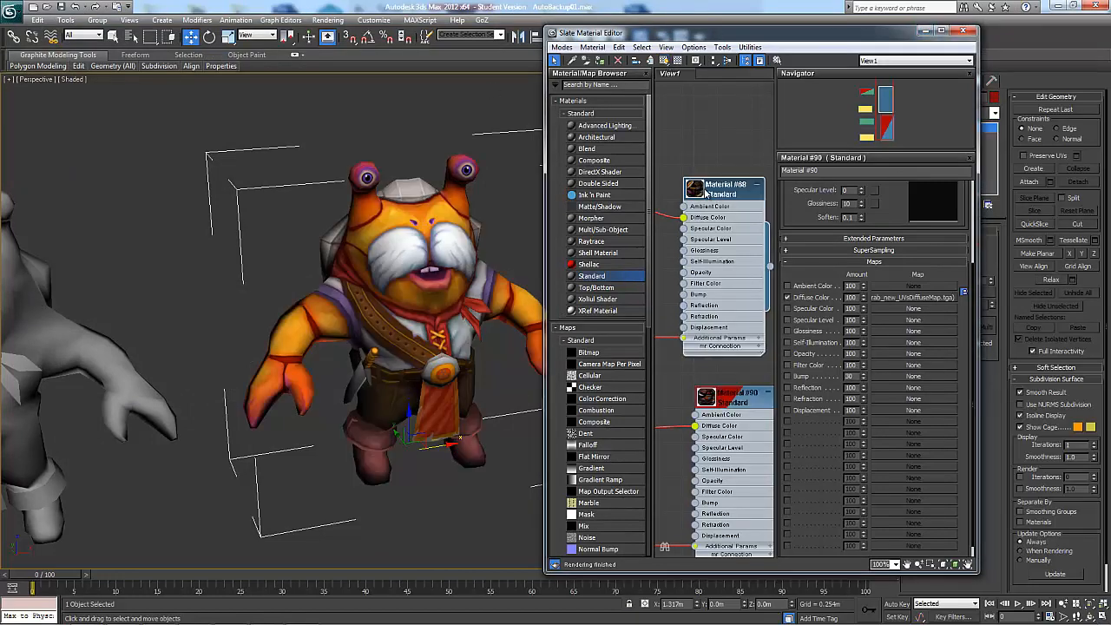
{"action": "middle_click_drag", "start_coordinate": [344, 150], "coordinate": [404, 148], "text": "alt"}
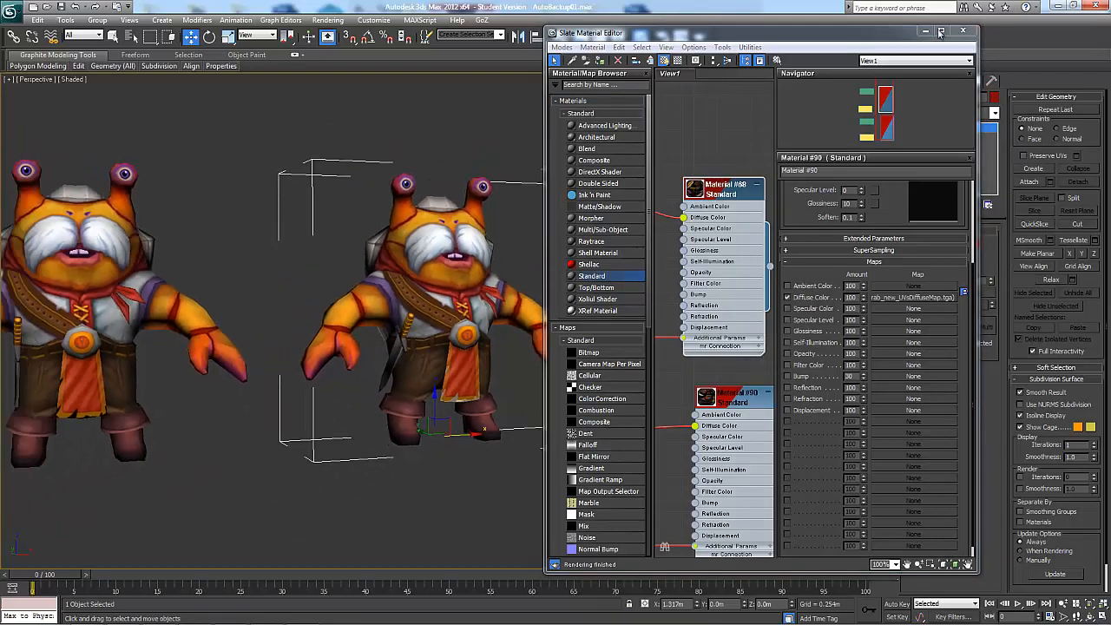
{"action": "left_click", "coordinate": [931, 34]}
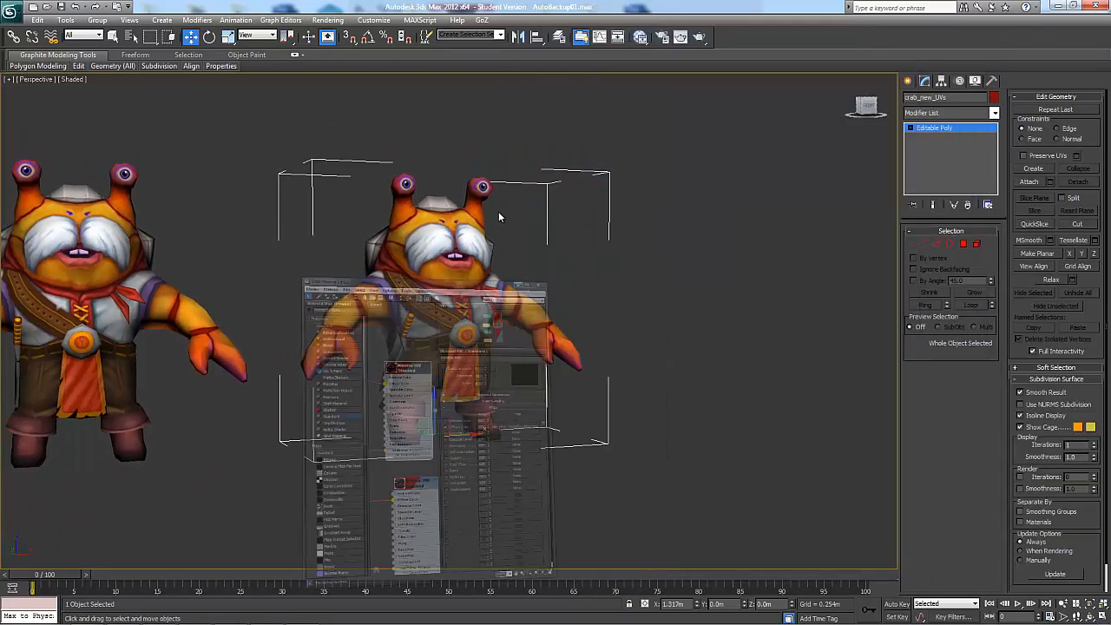
- Bring up the Photoshop textures and place crab_new_UVsDiffuseMap.tga beside crab_d_03.tga to compare the new and old layouts
{"action": "middle_click_drag", "start_coordinate": [483, 211], "coordinate": [651, 328]}
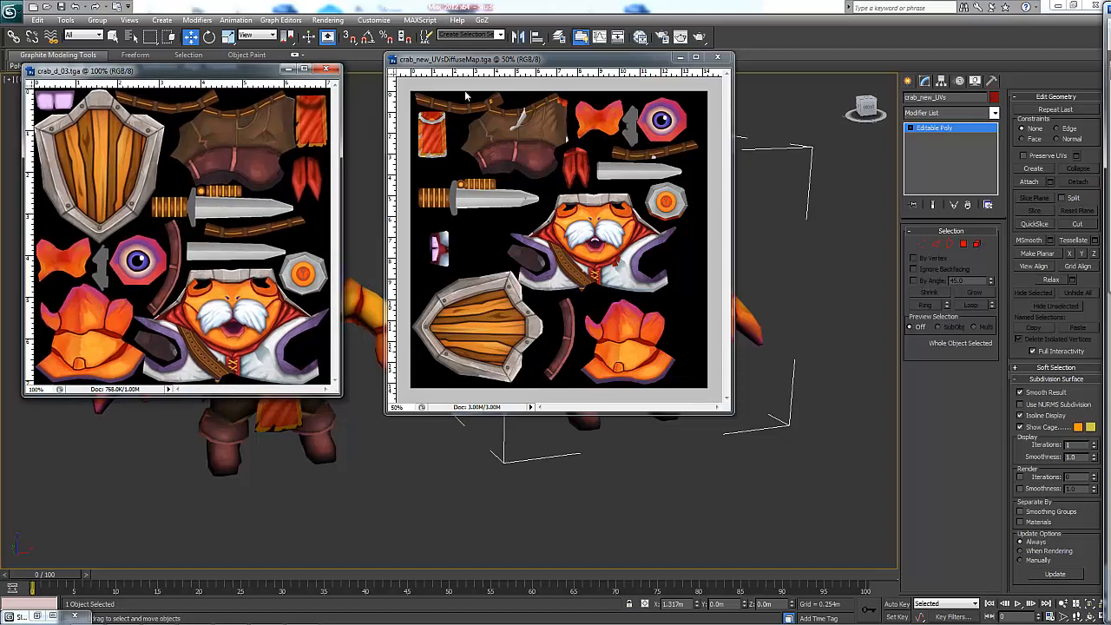
{"action": "left_click_drag", "start_coordinate": [470, 61], "coordinate": [439, 70]}
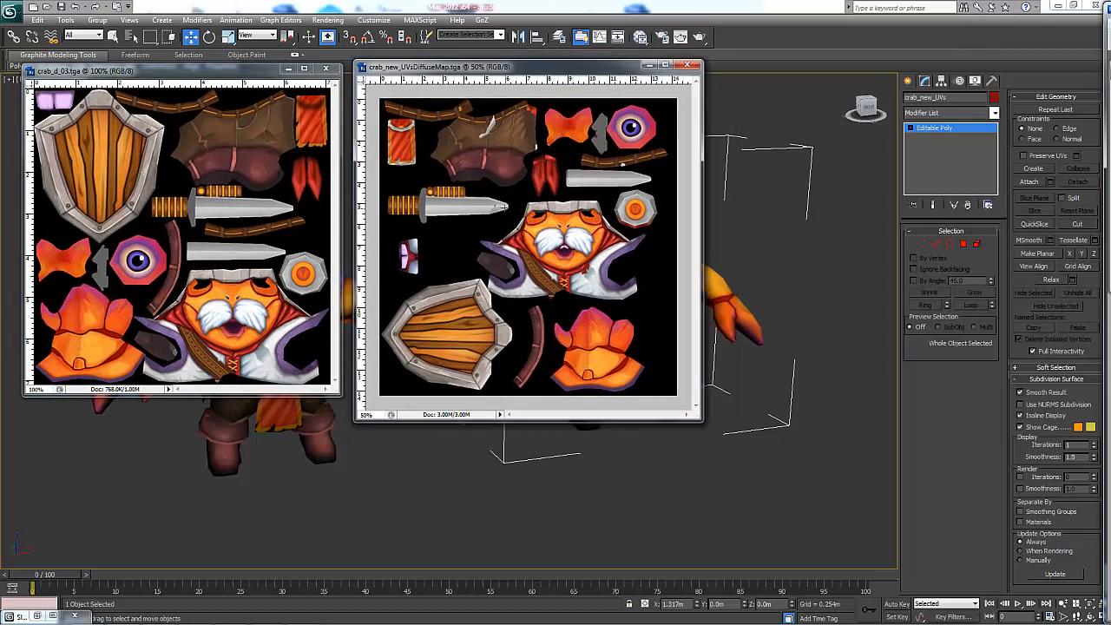